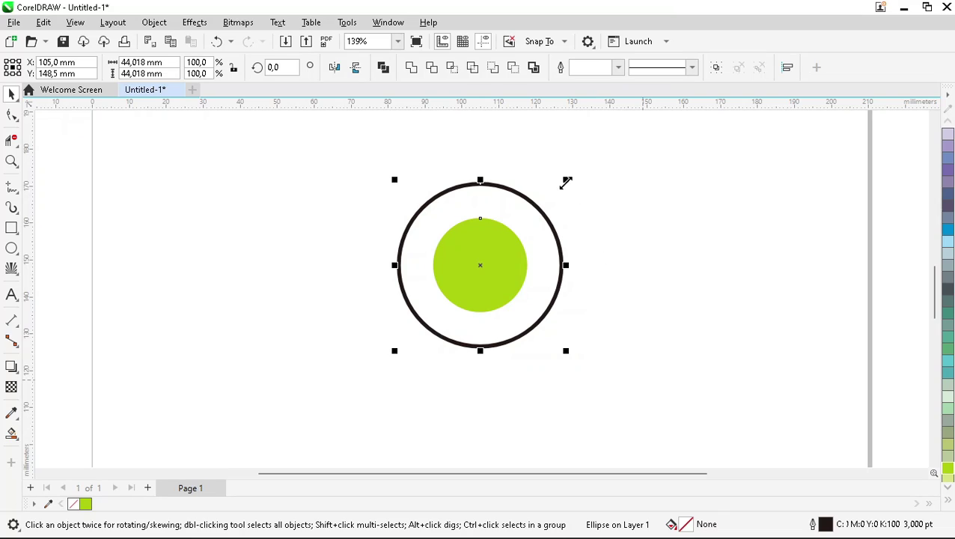
- Scale both circles down about their common centre until the outer circle is about 35.3 mm across
left_click_drag(566, 183, 550, 195)
left_click(610, 192)
left_click(532, 223)
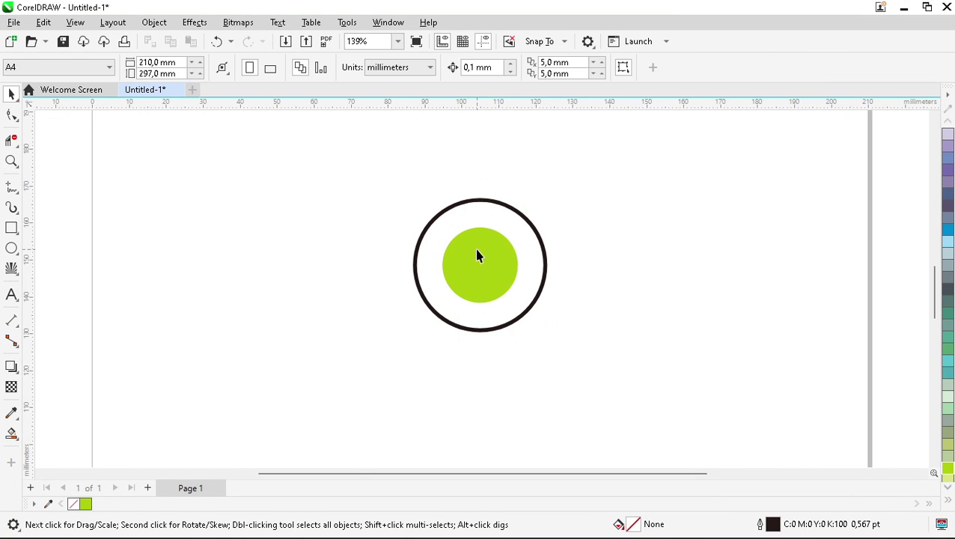
scroll(478, 256, "up", 2)
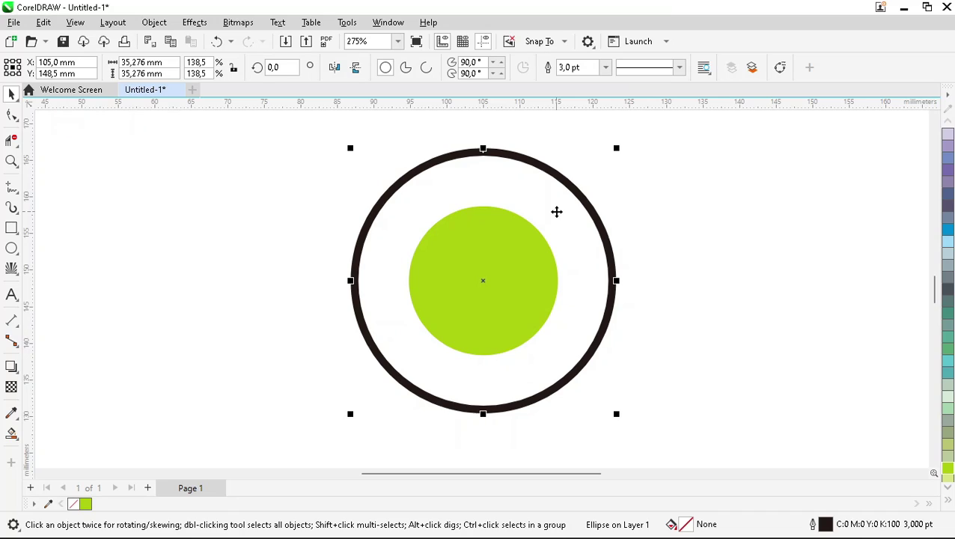
scroll(463, 213, "down", 1)
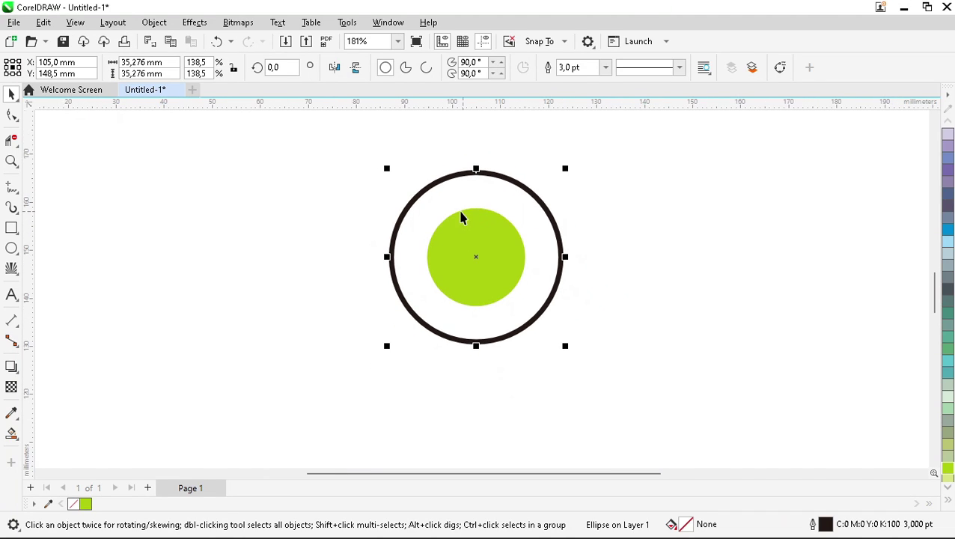
- Draw a vertical line about 56 mm long through the circles and centre it on the page
left_click(9, 185)
left_click(473, 127)
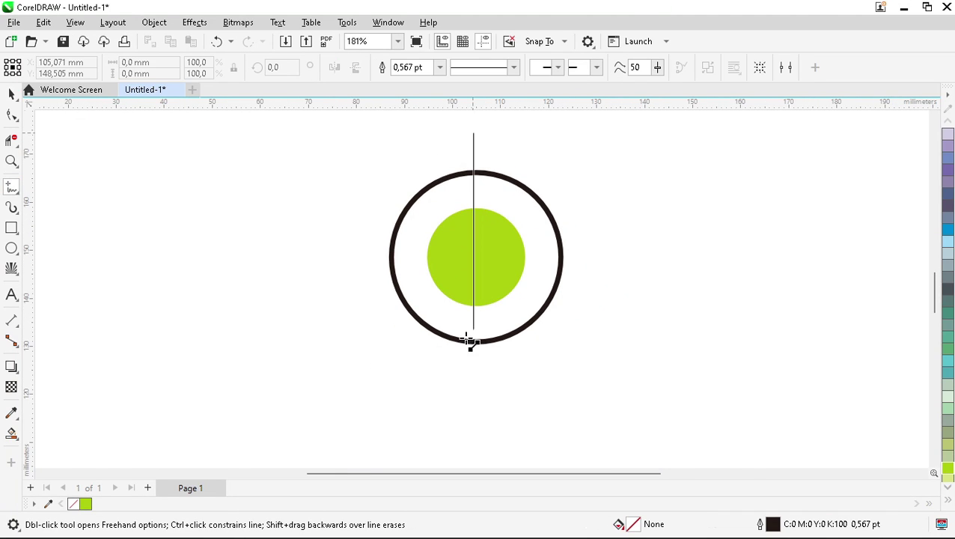
left_click(483, 405, "ctrl")
key("p")
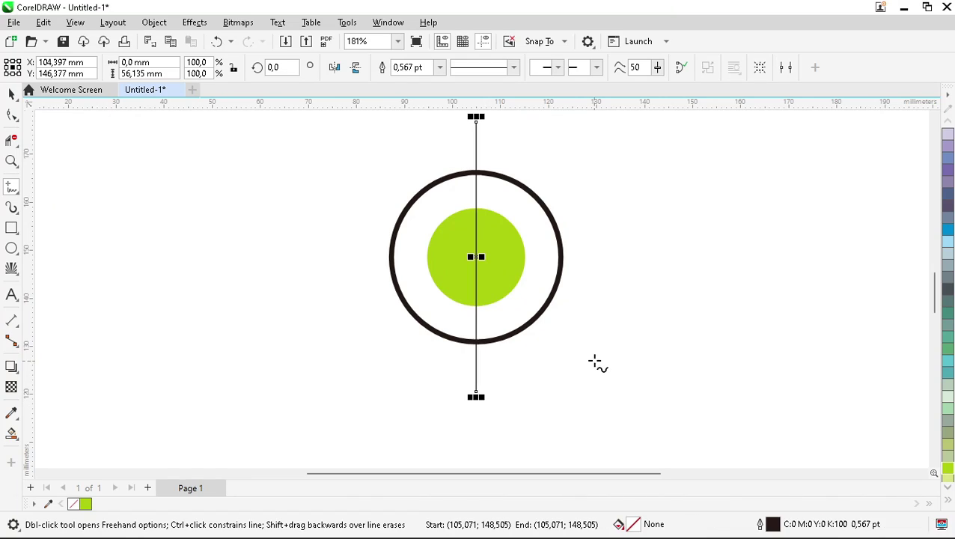
key("space")
- Stretch the vertical line about its centre to a length of about 85.6 mm
scroll(482, 352, "down", 2)
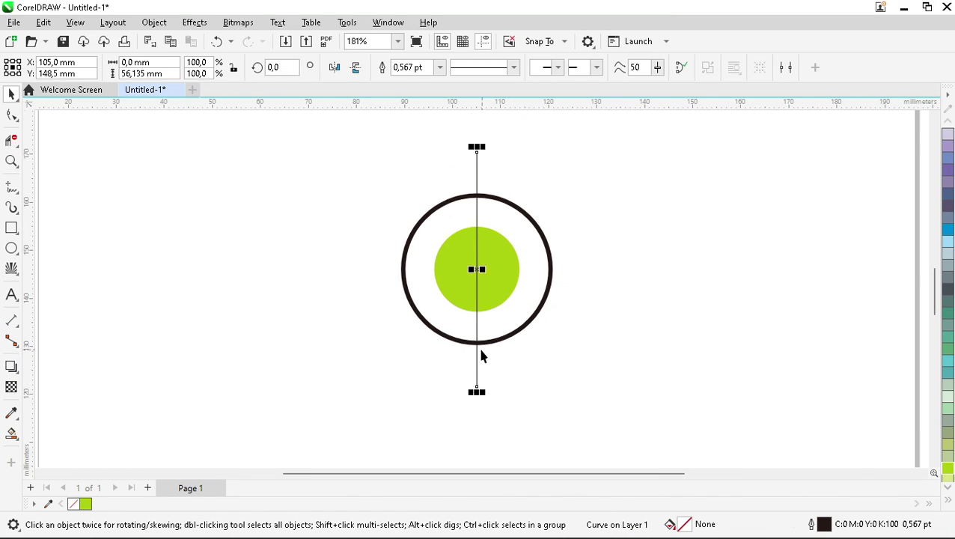
scroll(473, 336, "down", 2)
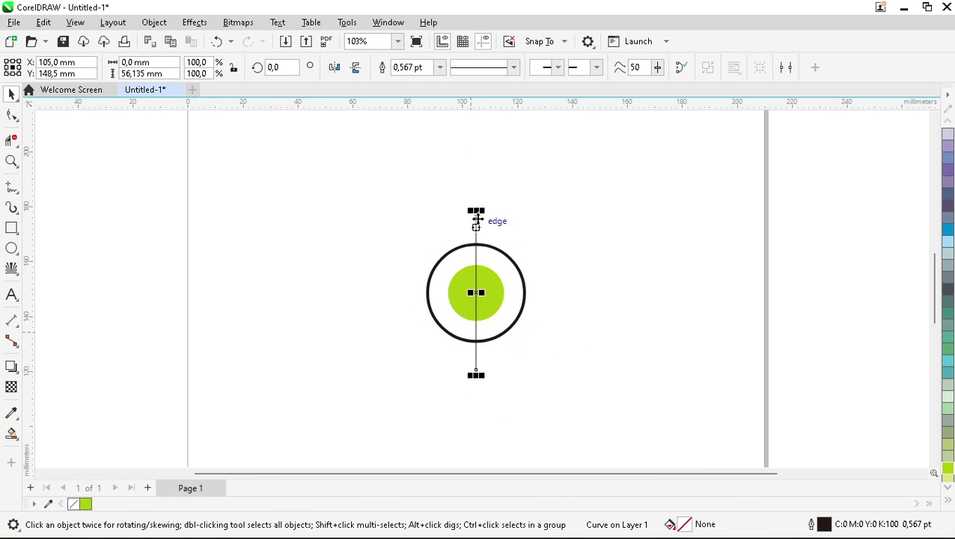
left_click_drag(476, 209, 480, 176)
left_click(562, 218)
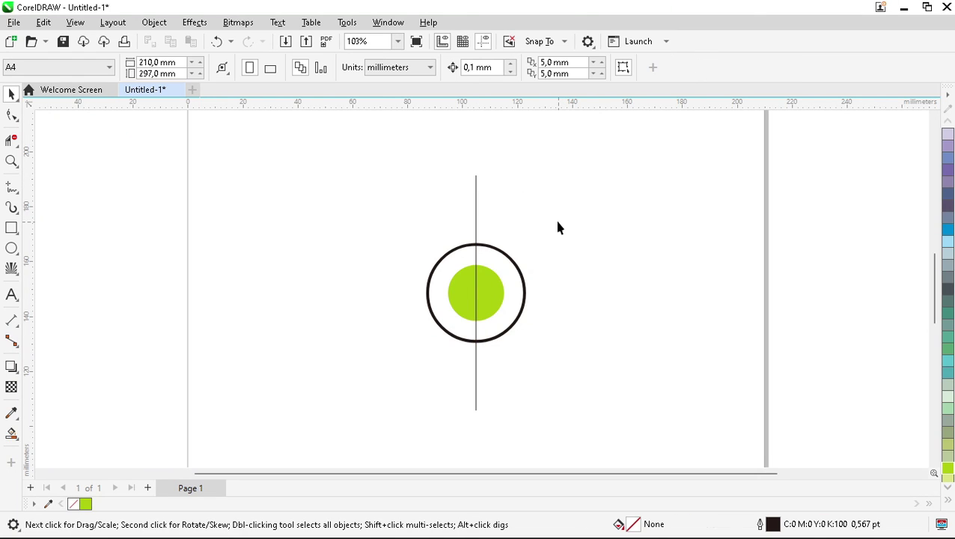
- Convert the outer circle's outline to an object and recolour it the same lime green as the inner circle
scroll(569, 262, "up", 3)
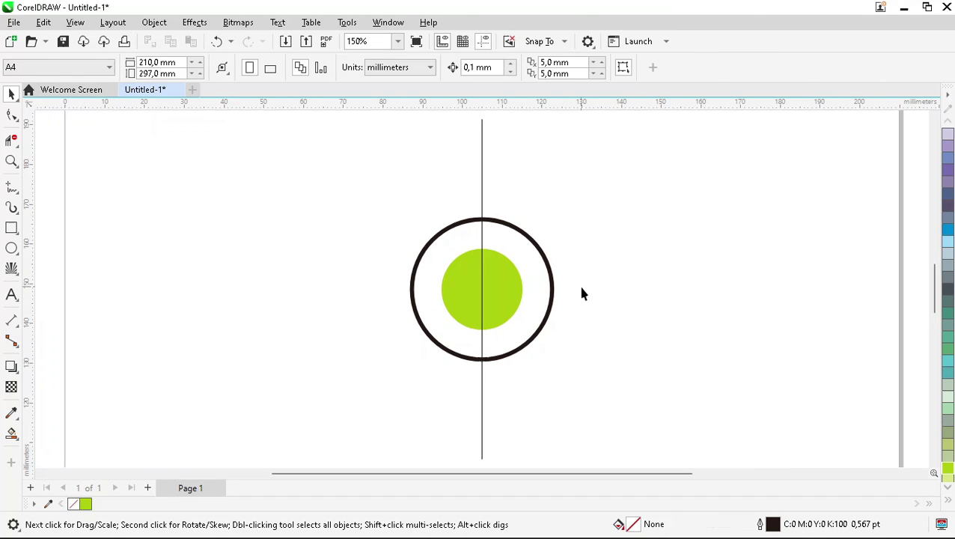
left_click(545, 255)
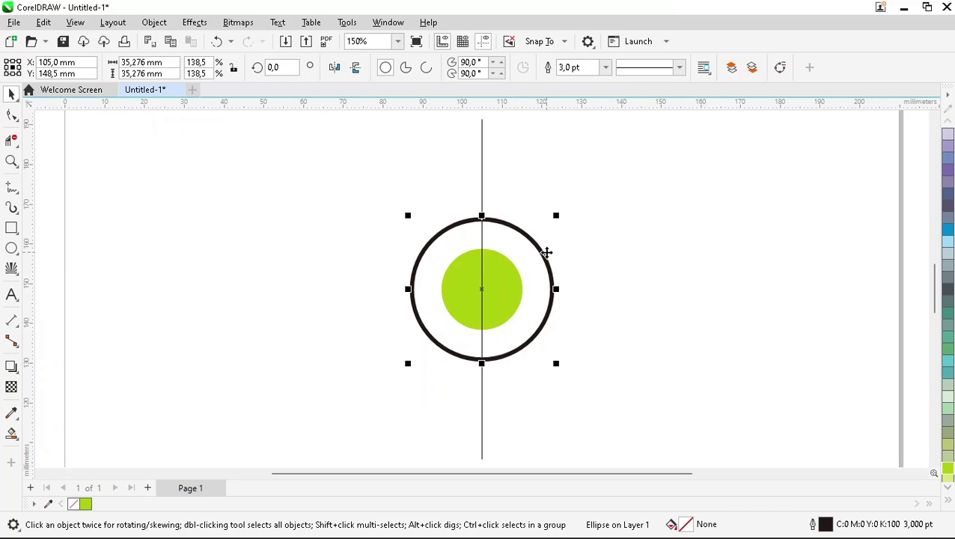
key("ctrl+q")
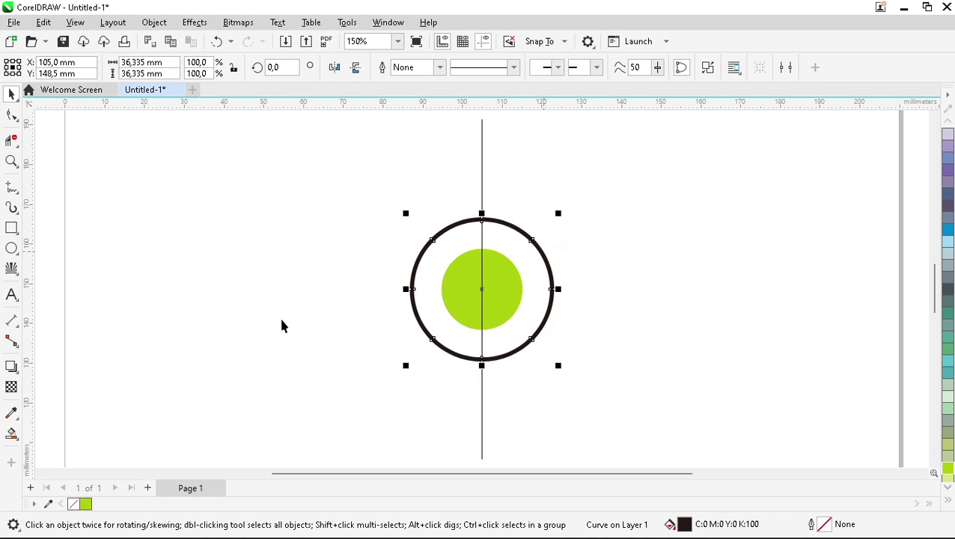
right_click(86, 504)
key("Escape")
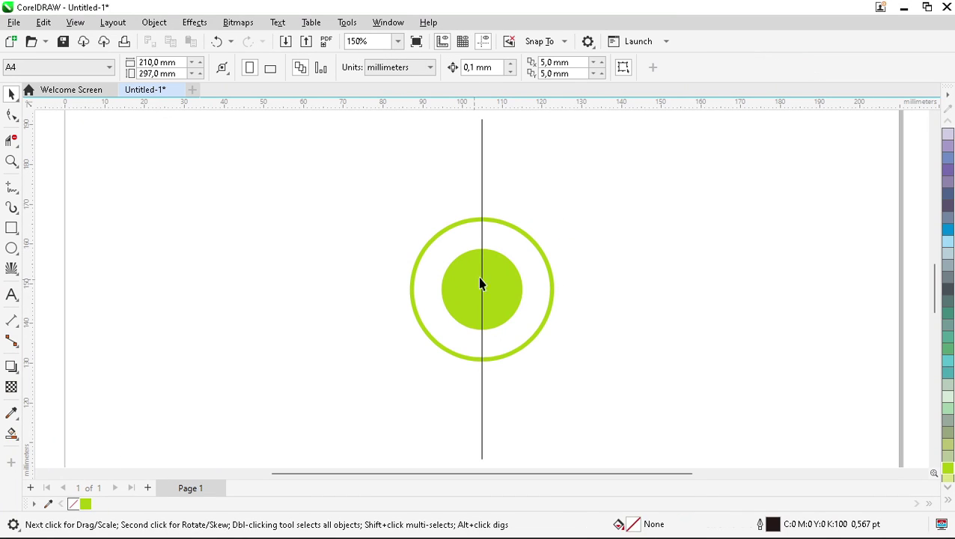
- Rotate a copy of the vertical line 15° clockwise about its centre, keeping the original line
left_click(483, 191)
left_click(483, 190)
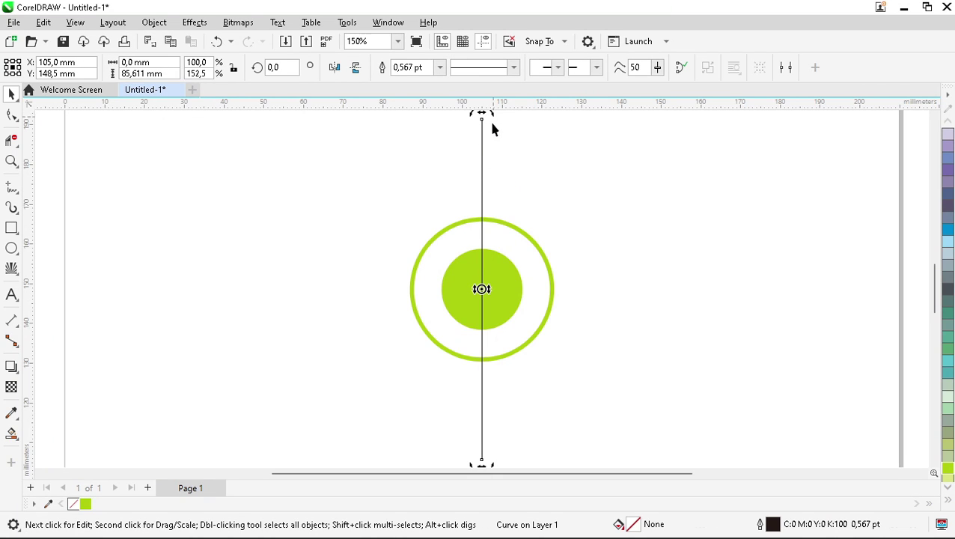
left_click_drag(492, 115, 536, 131)
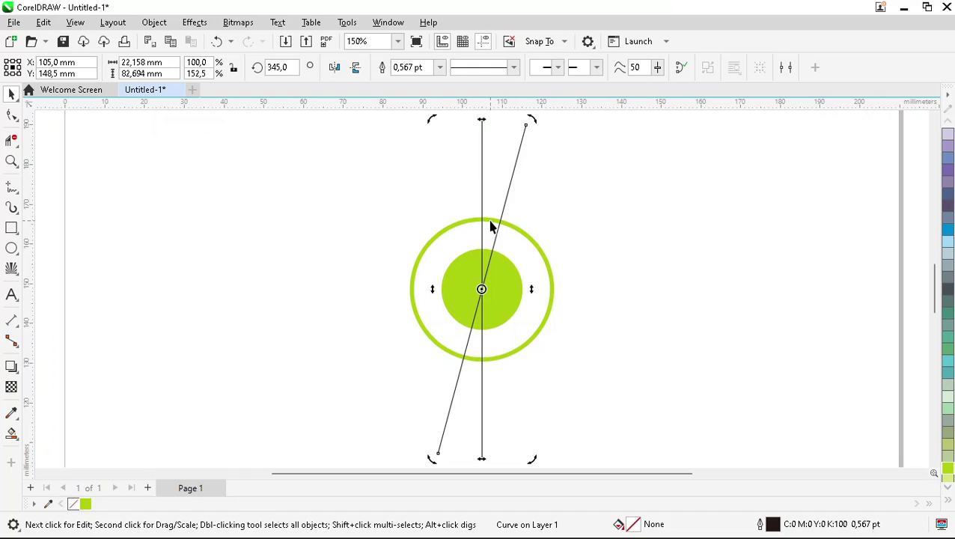
- Draw a straight line about 20 mm long from the vertical line above the ring to where the slanted line crosses the ring
key("z")
left_click_drag(418, 134, 554, 269)
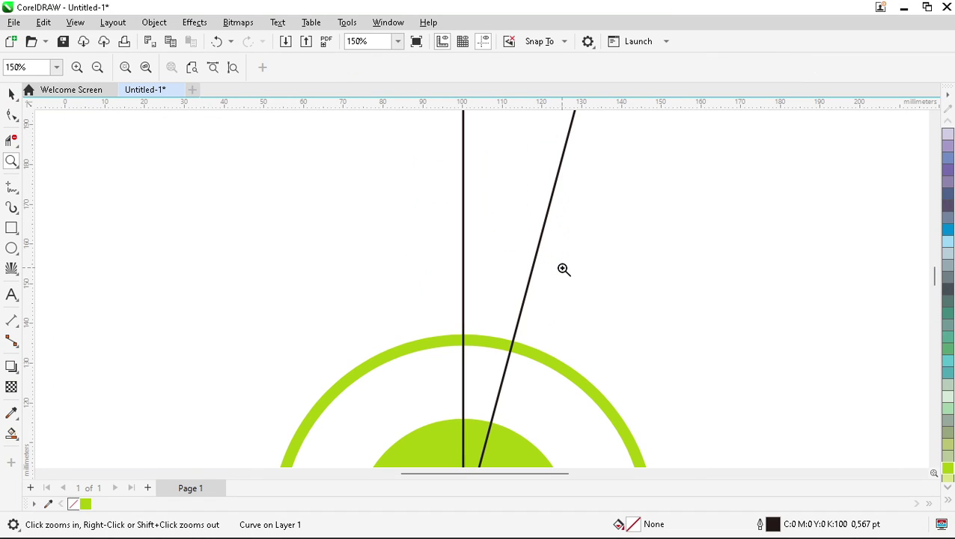
key("space")
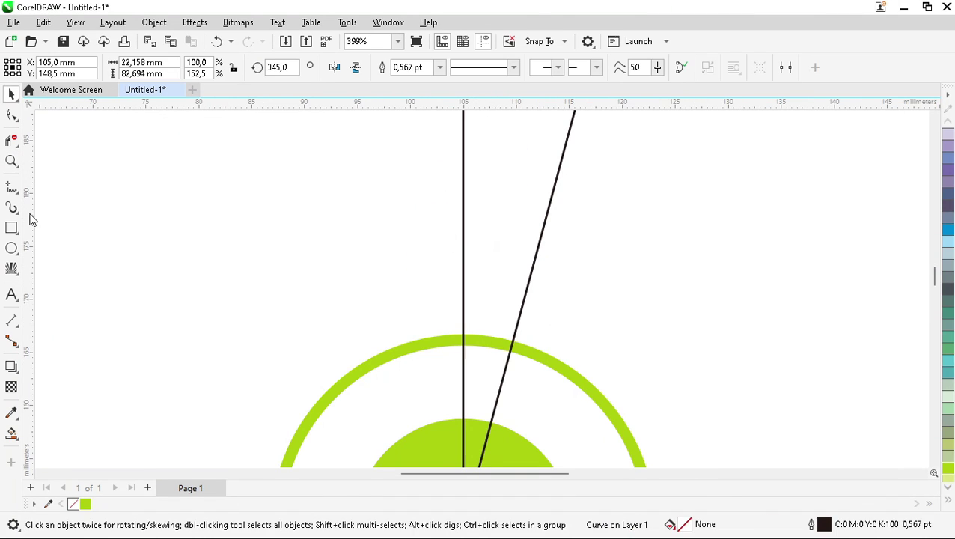
left_click(10, 188)
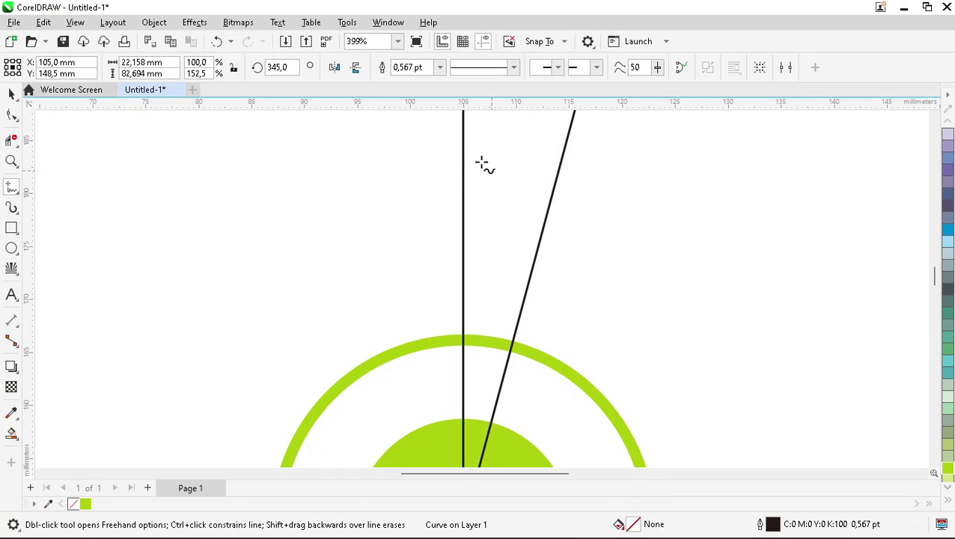
left_click(463, 132)
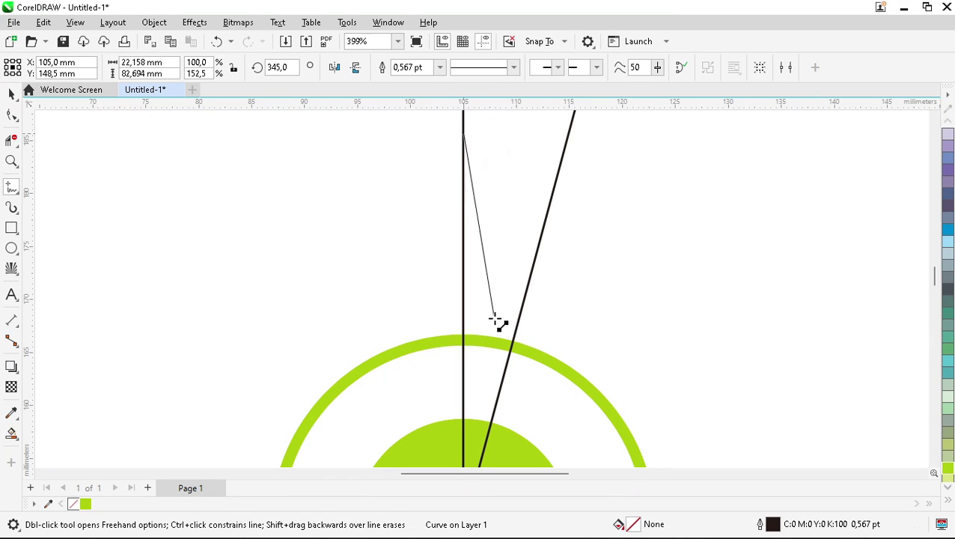
left_click(514, 343)
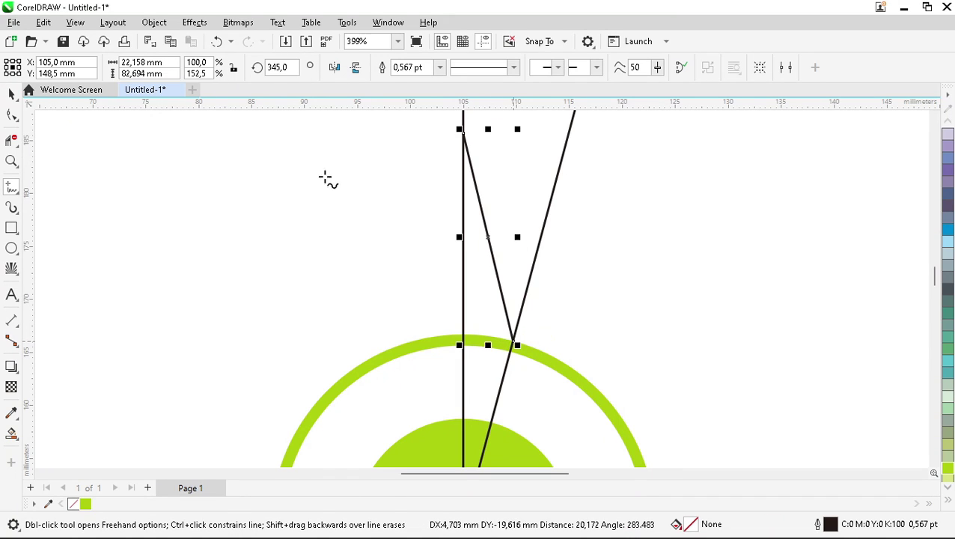
- Convert the short line to a curve and pull its lower handle upward along the slanted line
left_click(11, 115)
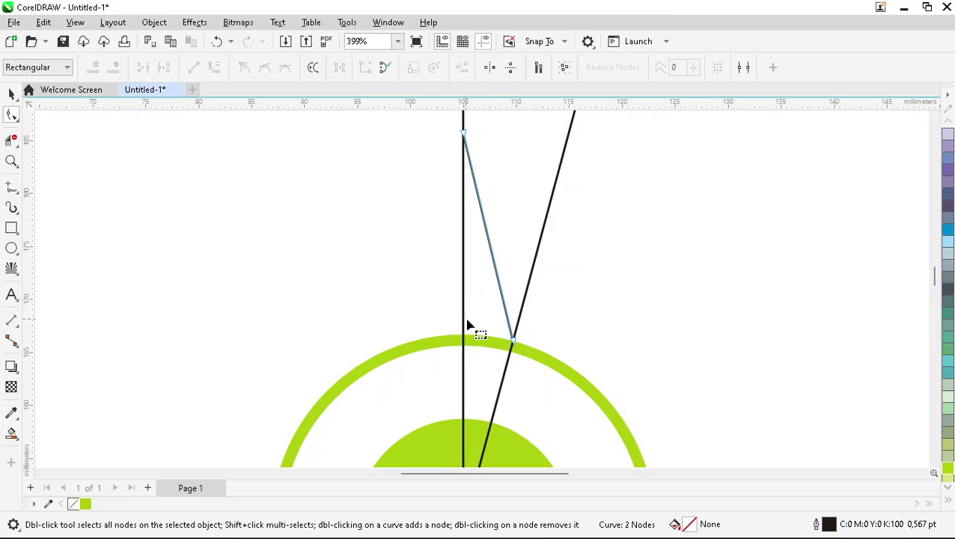
left_click(513, 343)
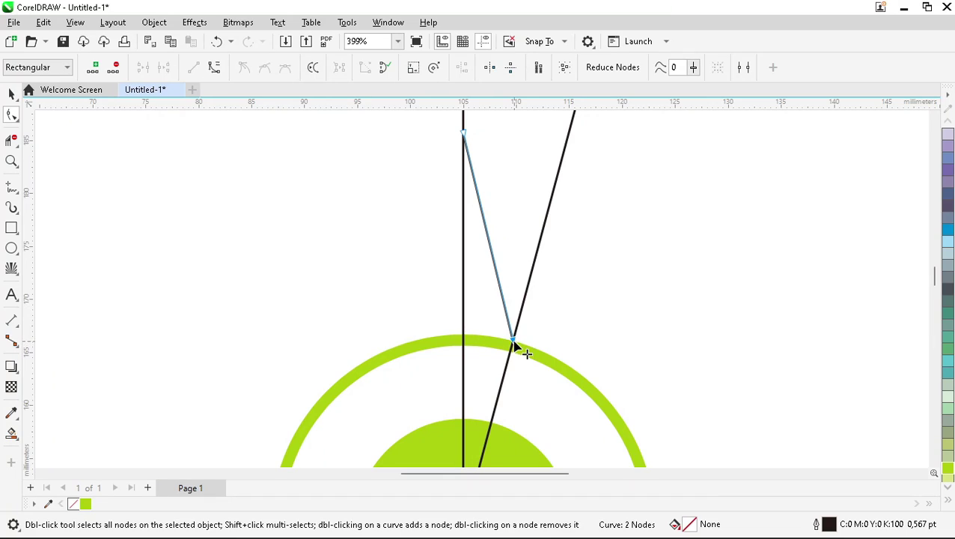
left_click(214, 69)
left_click_drag(499, 275, 554, 199)
scroll(479, 258, "down", 3)
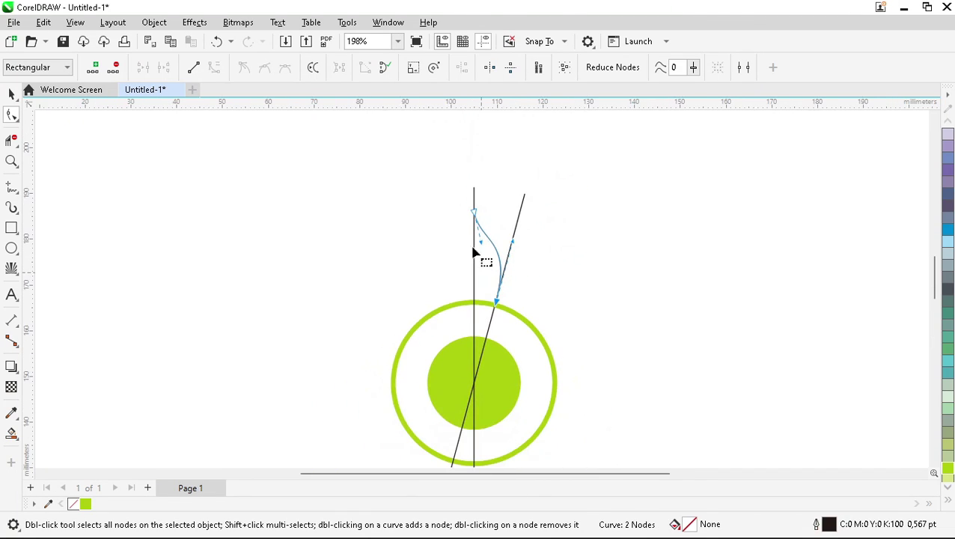
- Move the curve's upper node near the vertical line's top end and align its handle with the vertical line to form an S-curve
scroll(469, 212, "up", 2)
scroll(468, 212, "up", 2)
left_click_drag(483, 224, 480, 179)
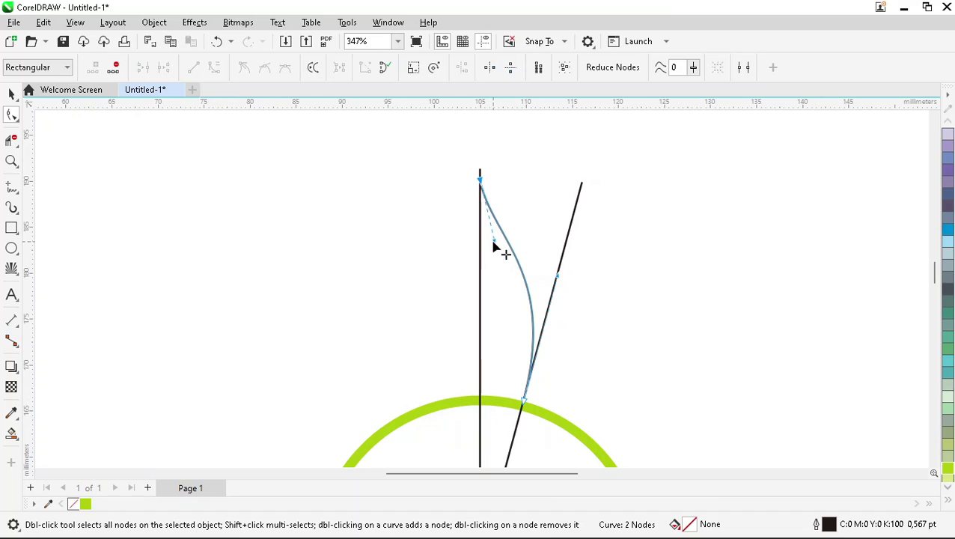
left_click_drag(494, 242, 479, 289)
scroll(420, 266, "down", 2)
scroll(428, 273, "up", 1)
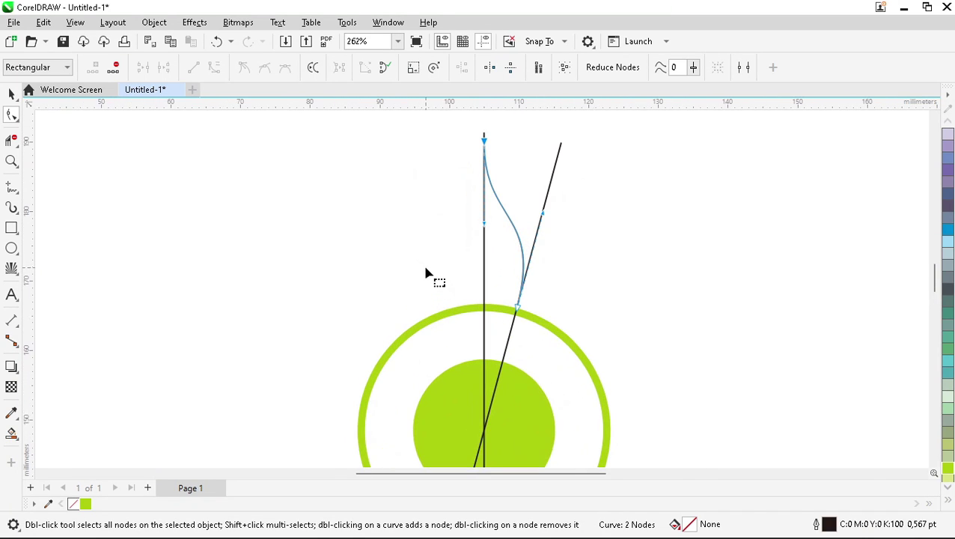
scroll(496, 303, "up", 1)
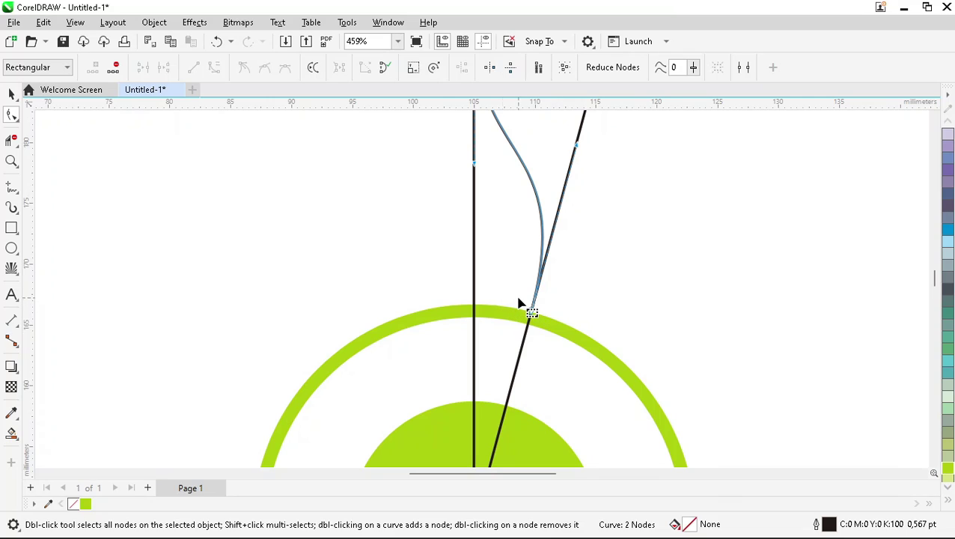
scroll(500, 301, "down", 1)
- Create a copy of the S-curve scaled to about 48% at the base of the vertical line, keeping the original
key("space")
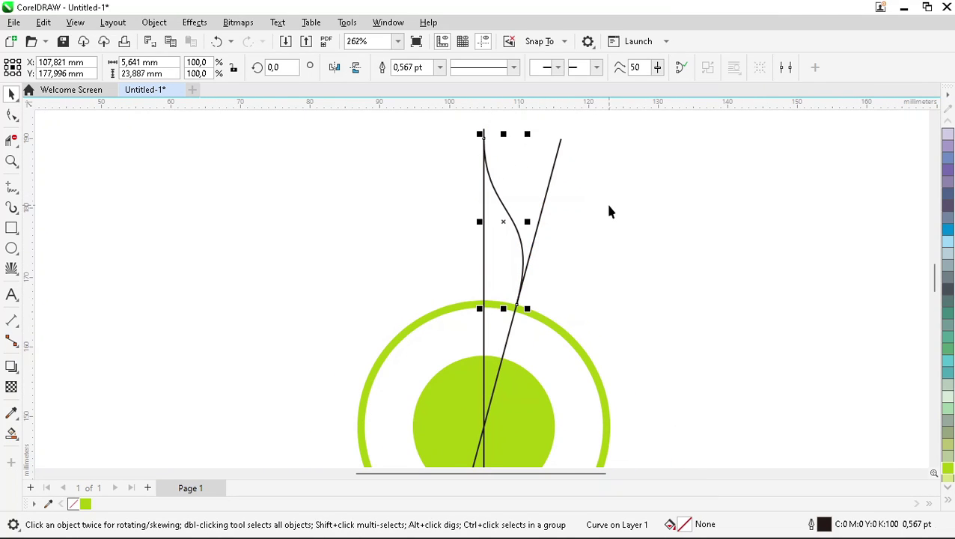
left_click_drag(526, 134, 509, 193)
scroll(479, 270, "up", 3)
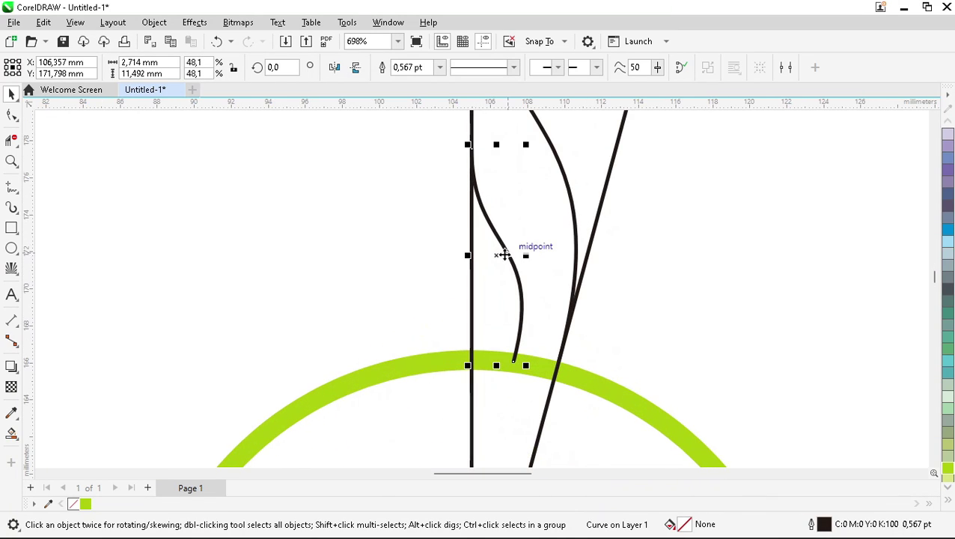
- Reshape the small curve into an outward-bulging arc about 2.1 × 10.9 mm, with its lower node beside the vertical line on the ring
key("F10")
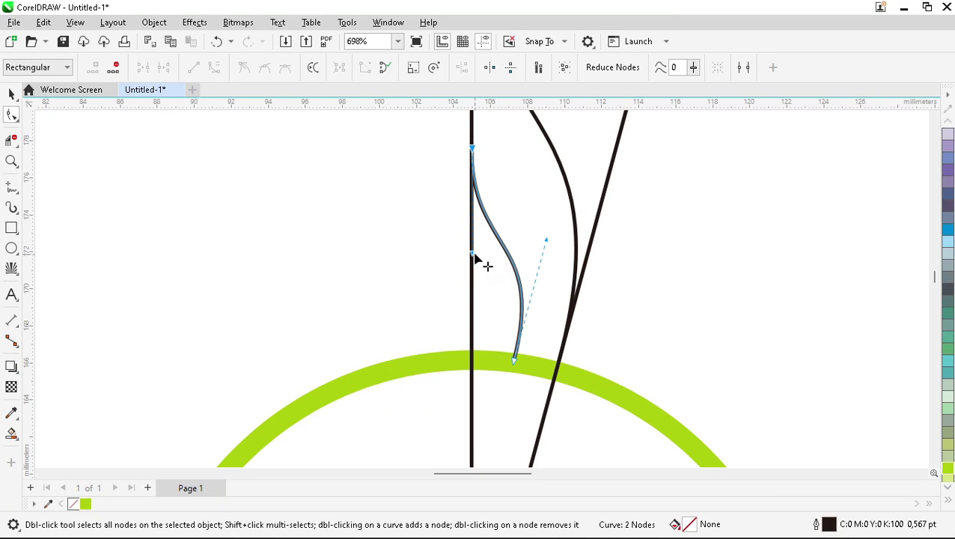
left_click_drag(474, 257, 521, 224)
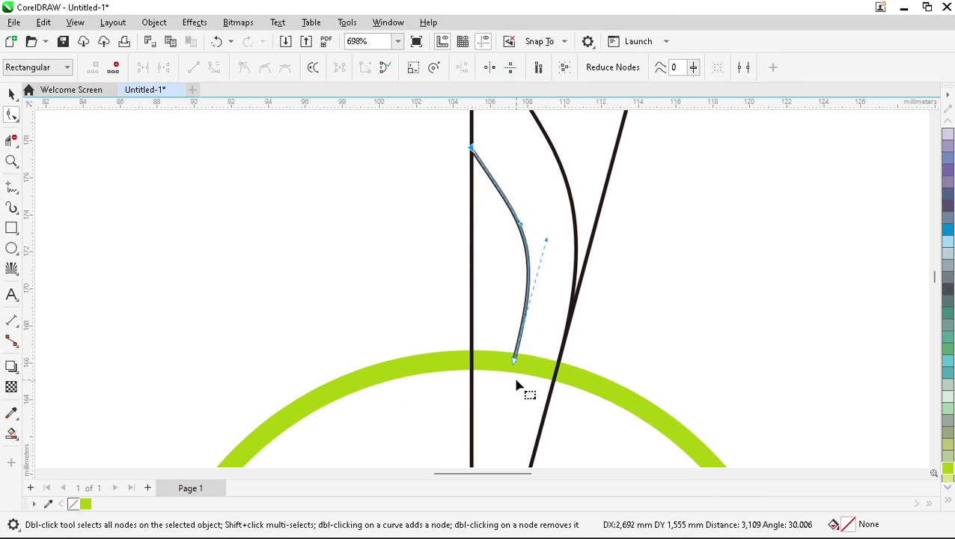
left_click_drag(514, 362, 476, 352)
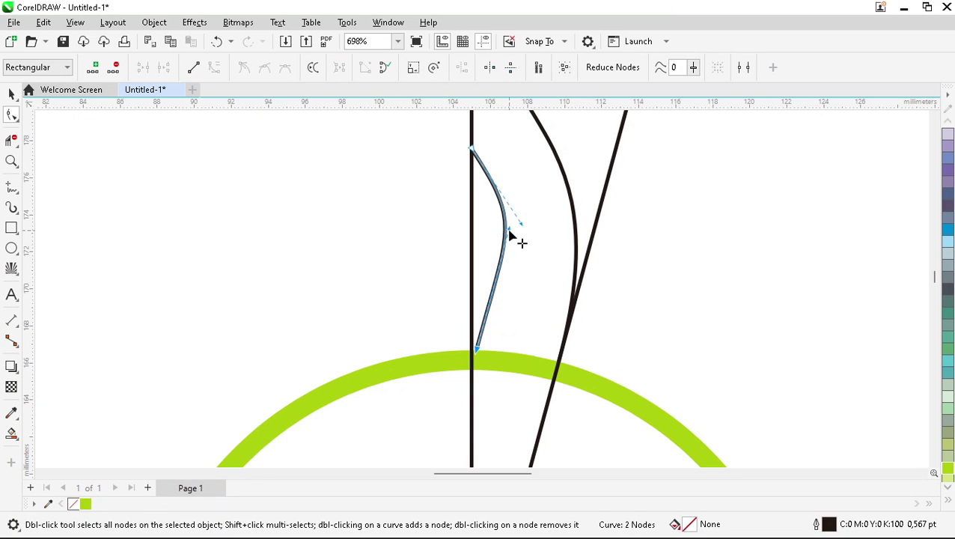
left_click_drag(509, 235, 505, 293)
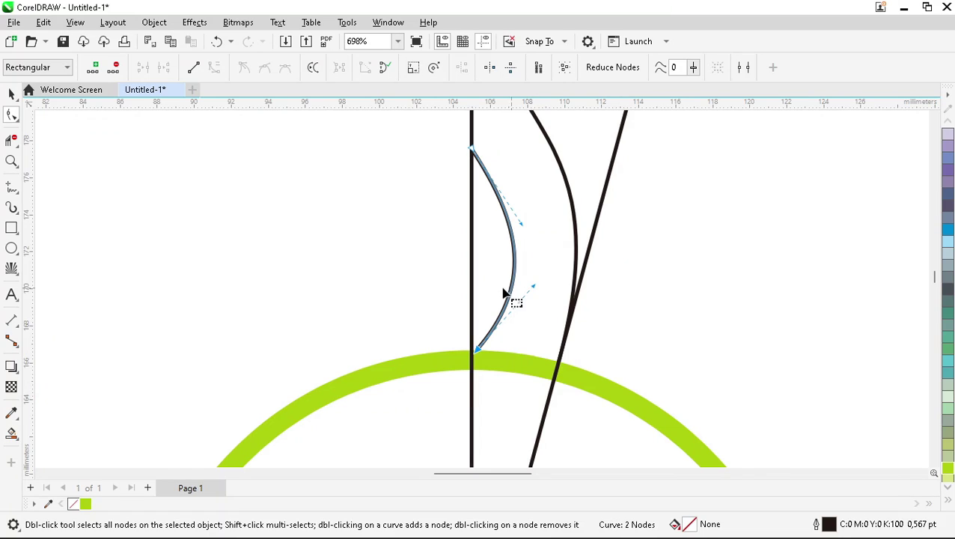
scroll(506, 294, "down", 1)
scroll(493, 229, "up", 1)
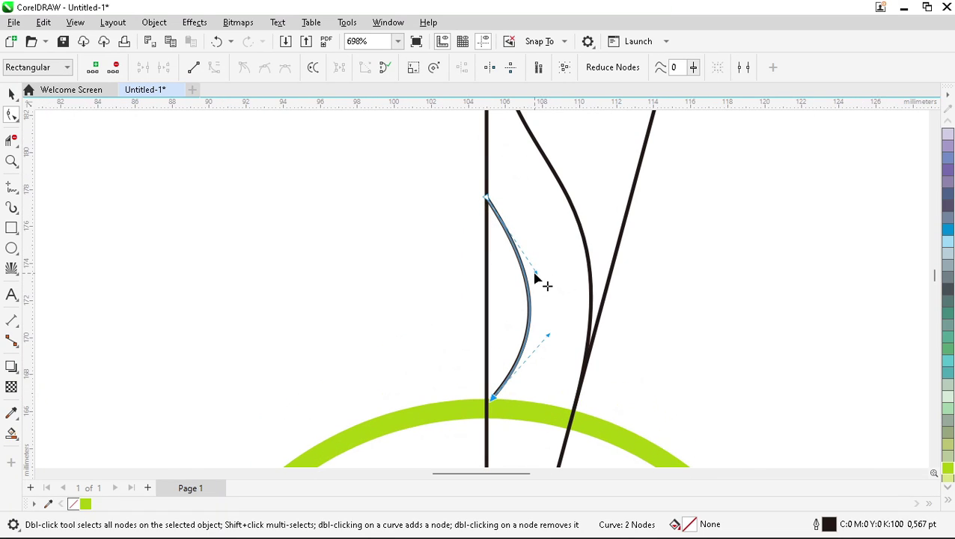
left_click_drag(536, 274, 524, 264)
scroll(473, 231, "down", 1)
scroll(505, 234, "up", 1)
key("space")
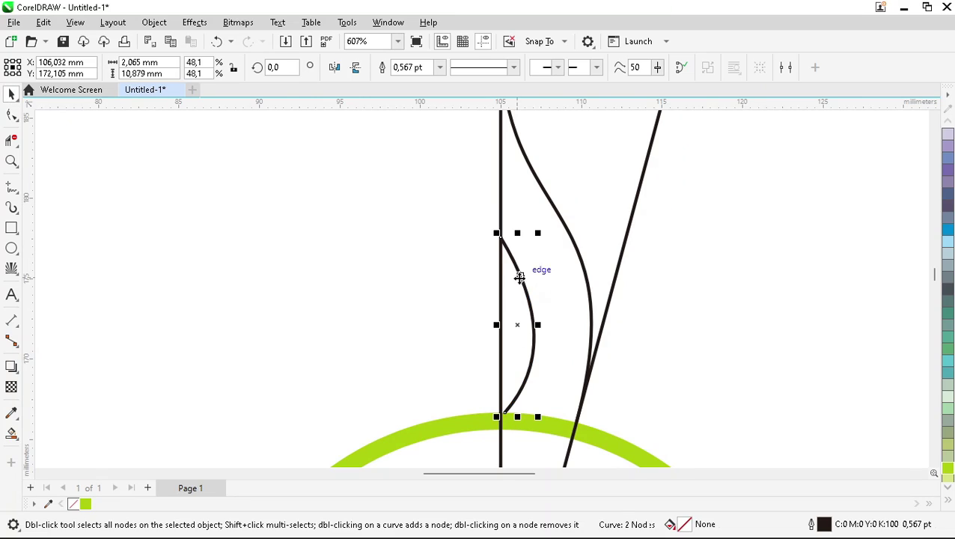
- Set the large S-curve's outline width to 3.0 pt and convert that outline to an object
scroll(455, 237, "down", 1)
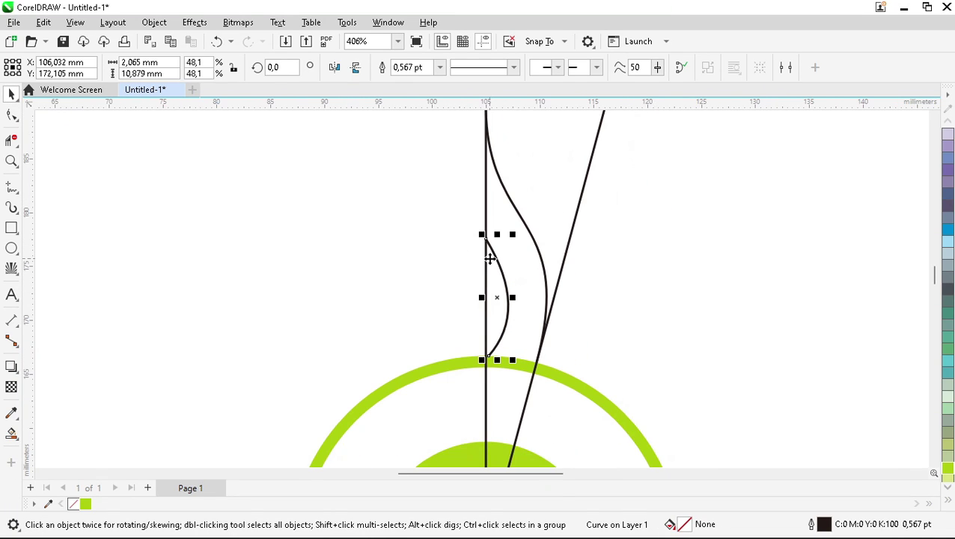
left_click(542, 256)
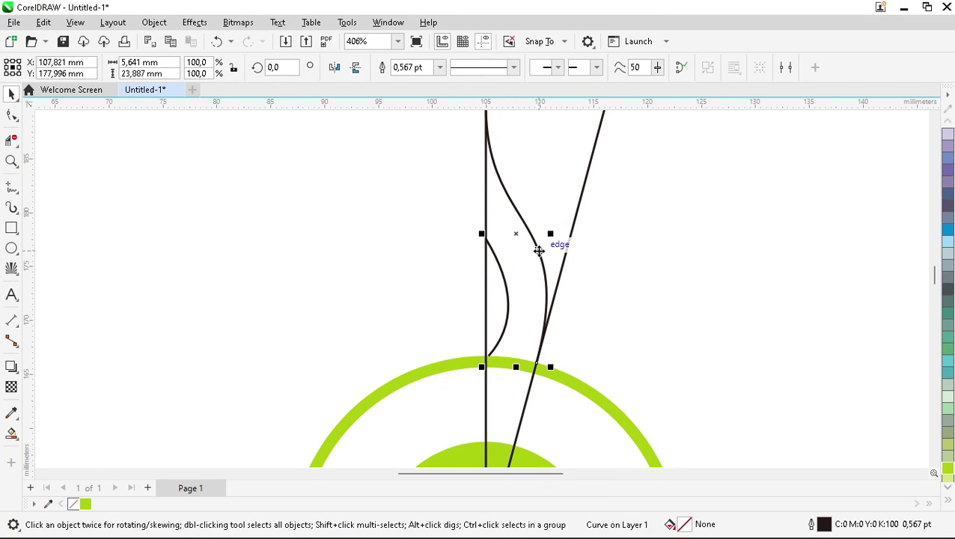
scroll(492, 292, "down", 1)
scroll(515, 202, "up", 1)
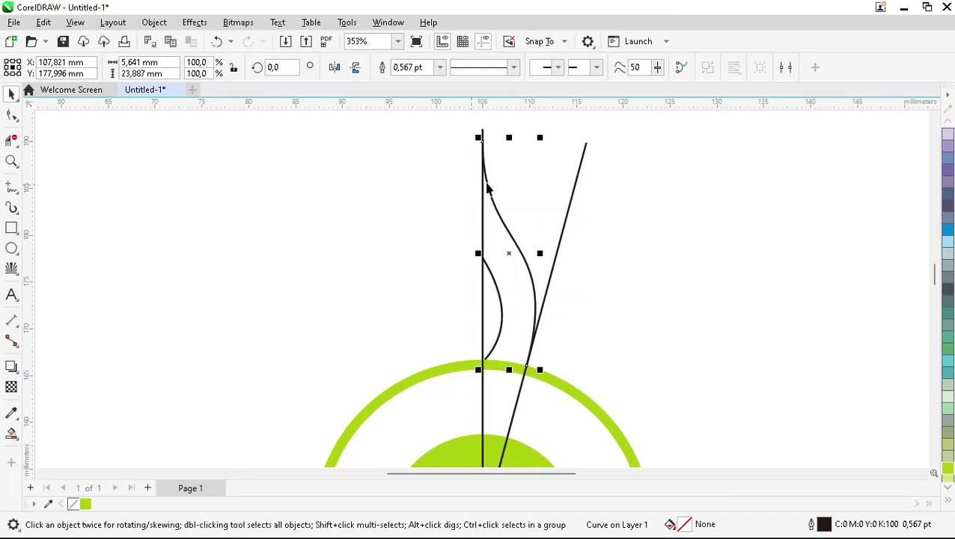
left_click(439, 67)
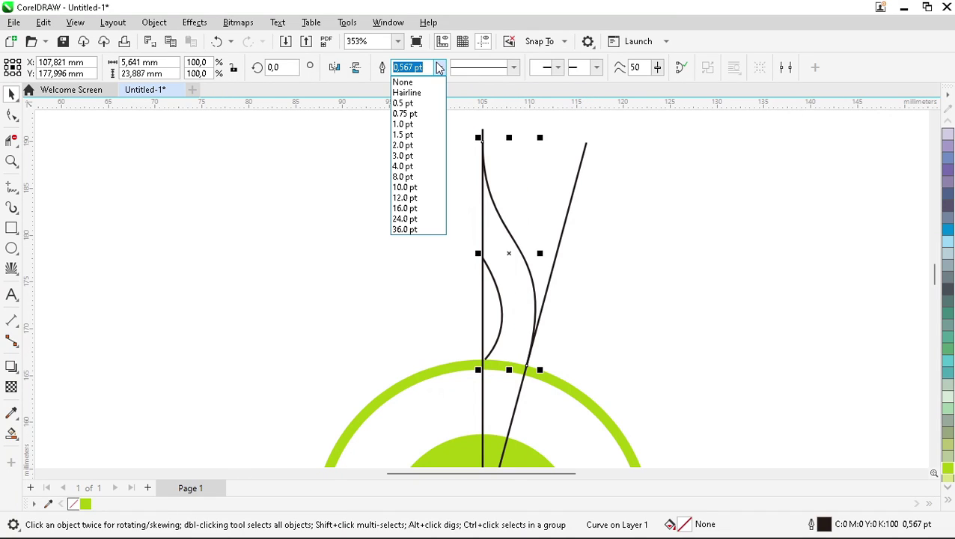
left_click(408, 156)
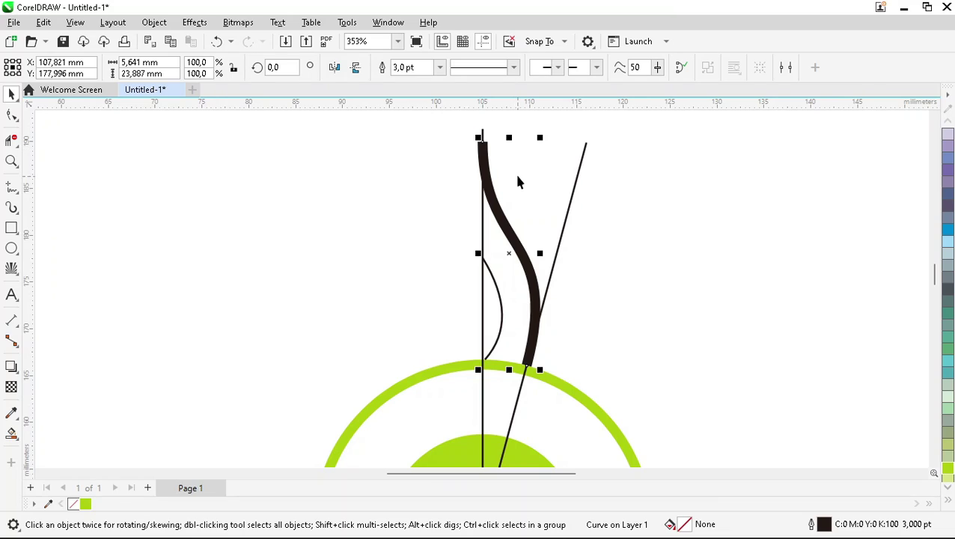
key("ctrl+shift+q")
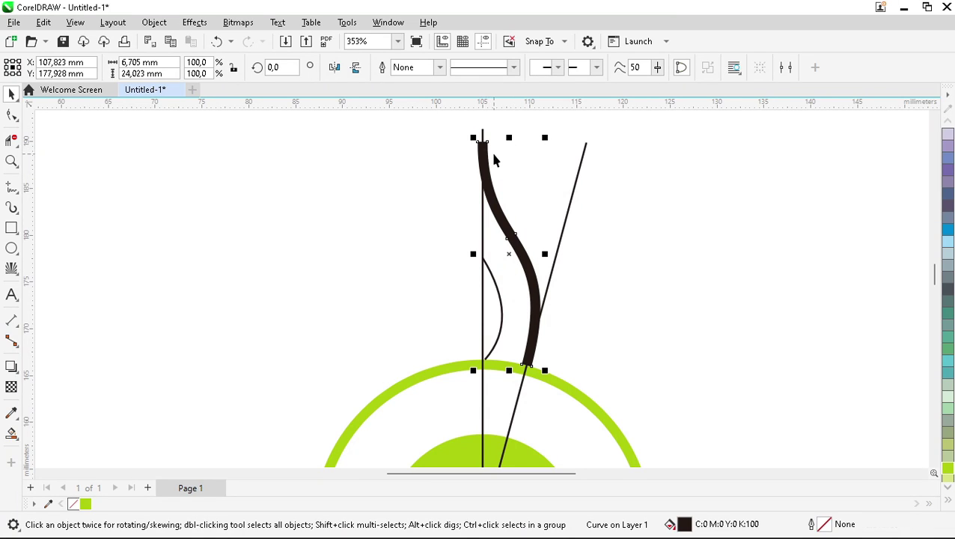
- Move the outer upper corner node of the thick S-shape inward onto the vertical guide line
key("z")
left_click_drag(521, 174, 523, 173)
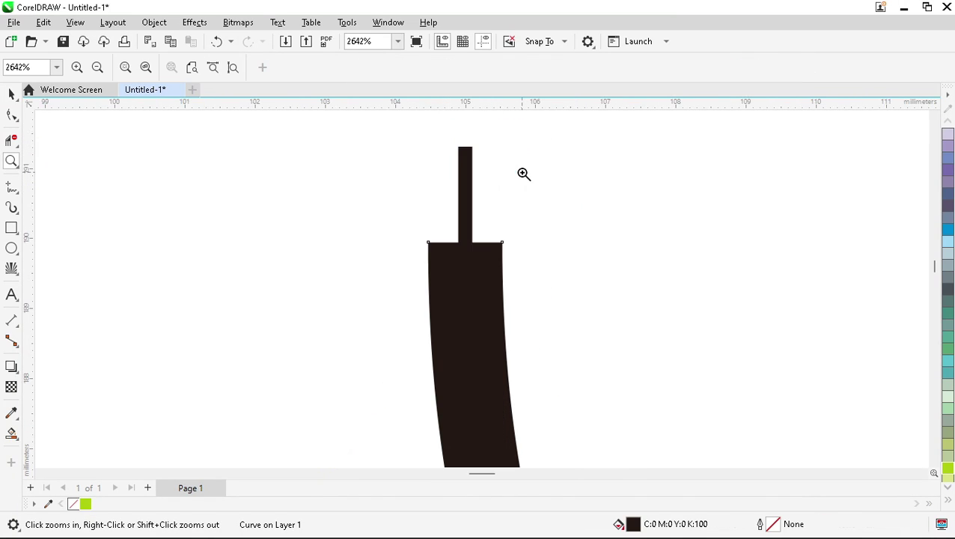
key("space")
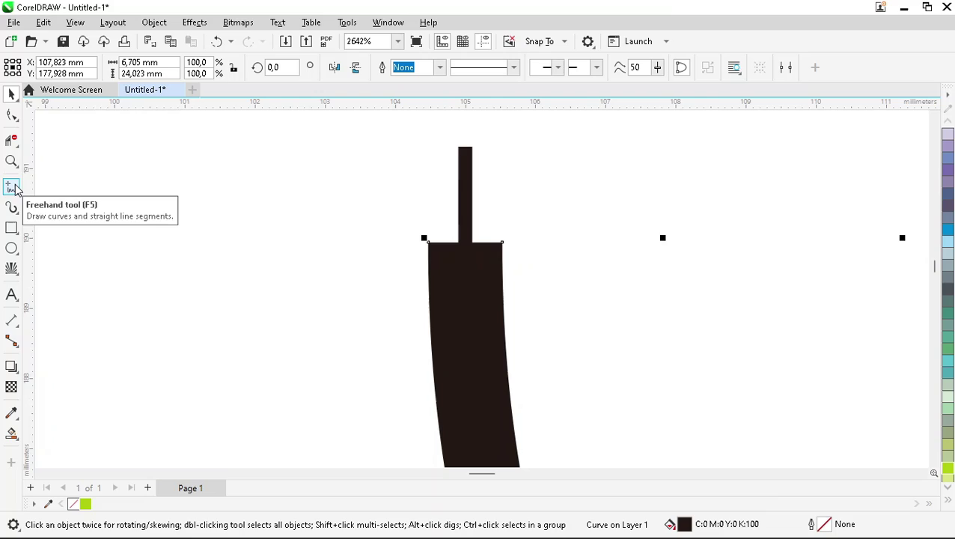
left_click(11, 115)
left_click_drag(501, 244, 456, 237)
scroll(438, 292, "down", 2)
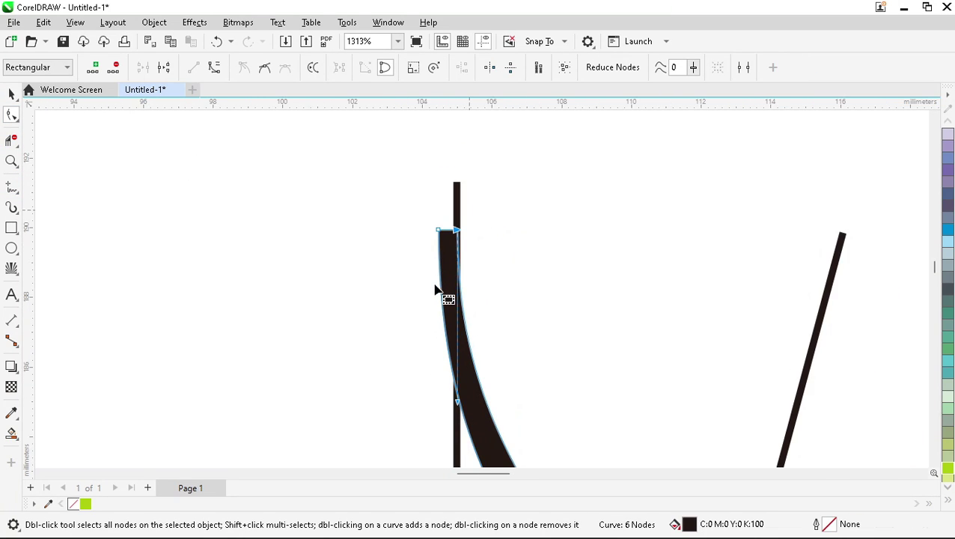
- Move the inner upper corner node about 2.5 mm down onto the vertical line to taper the S-shape's tip
scroll(447, 249, "up", 2)
left_click_drag(441, 173, 480, 342)
scroll(503, 179, "down", 4)
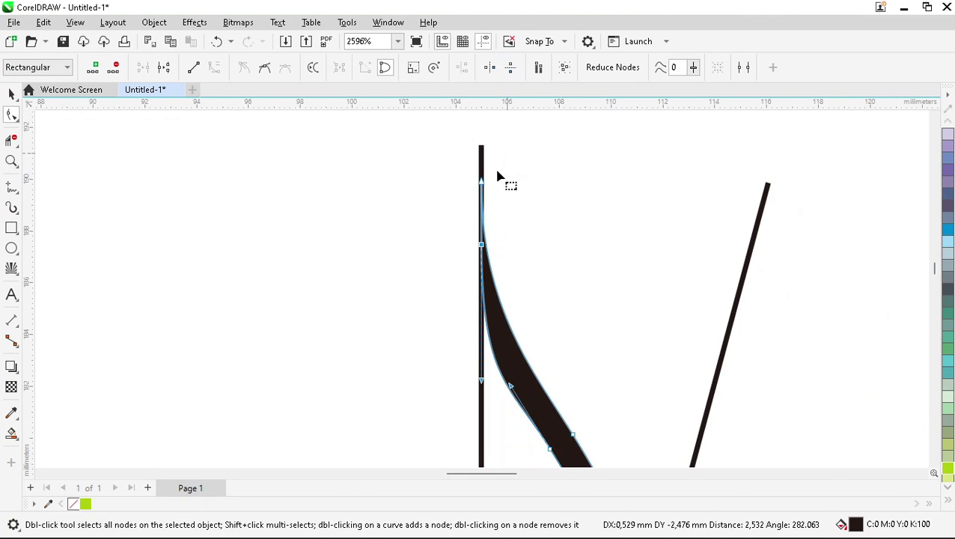
scroll(497, 324, "up", 1)
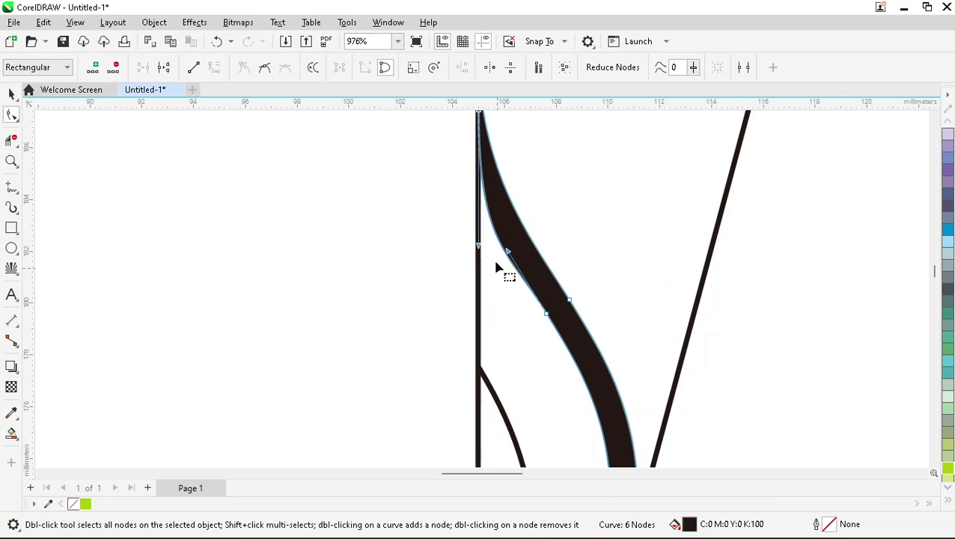
scroll(496, 267, "down", 1)
mouse_move(487, 168)
left_mouse_down()
mouse_move(486, 183)
mouse_move(496, 180)
left_mouse_up()
scroll(511, 170, "down", 3)
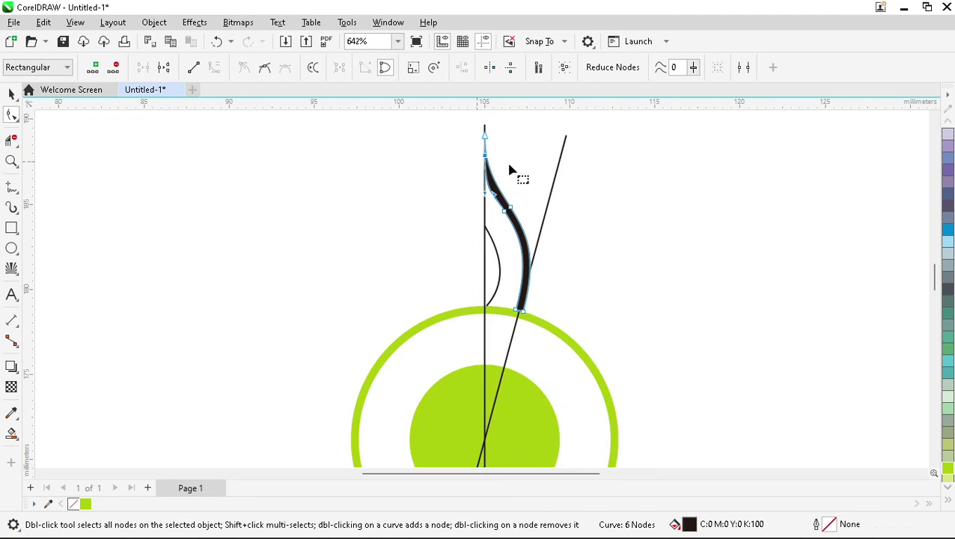
- Narrow the S-shape's base by moving its outer lower node onto the slanted line at the ring
scroll(521, 319, "up", 1)
scroll(520, 314, "up", 4)
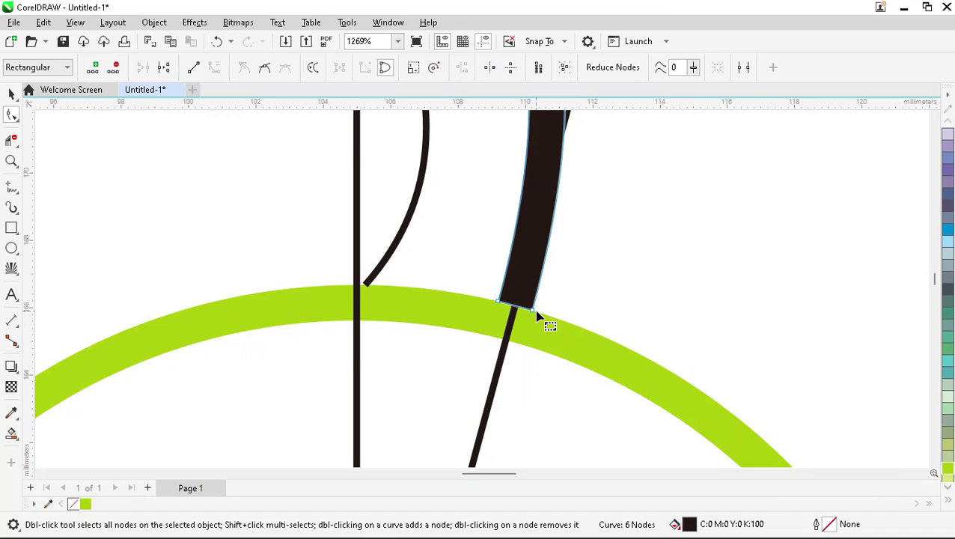
left_click_drag(533, 314, 516, 309)
scroll(473, 314, "down", 3)
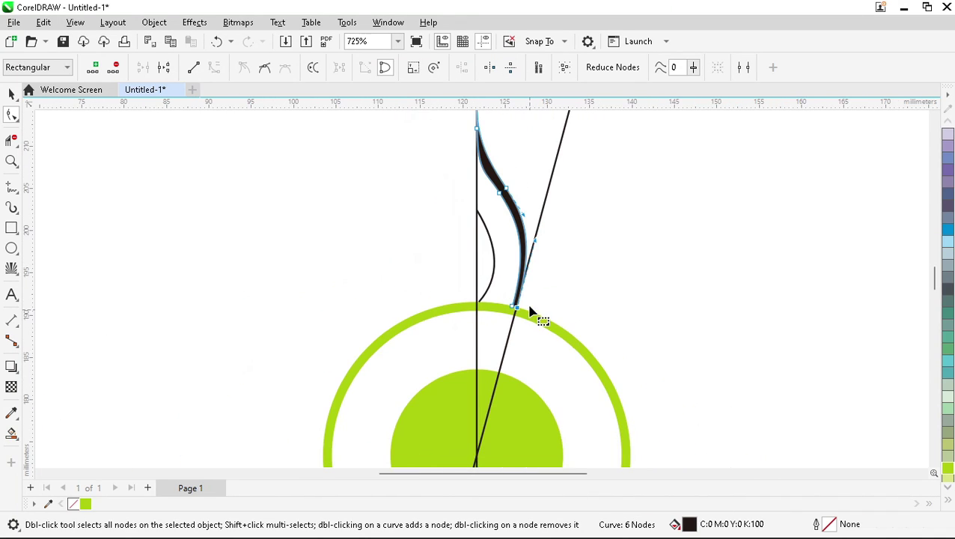
- Smooth the S-shape's inner edge by removing its middle node, and leave the shape deselected
scroll(482, 148, "up", 1)
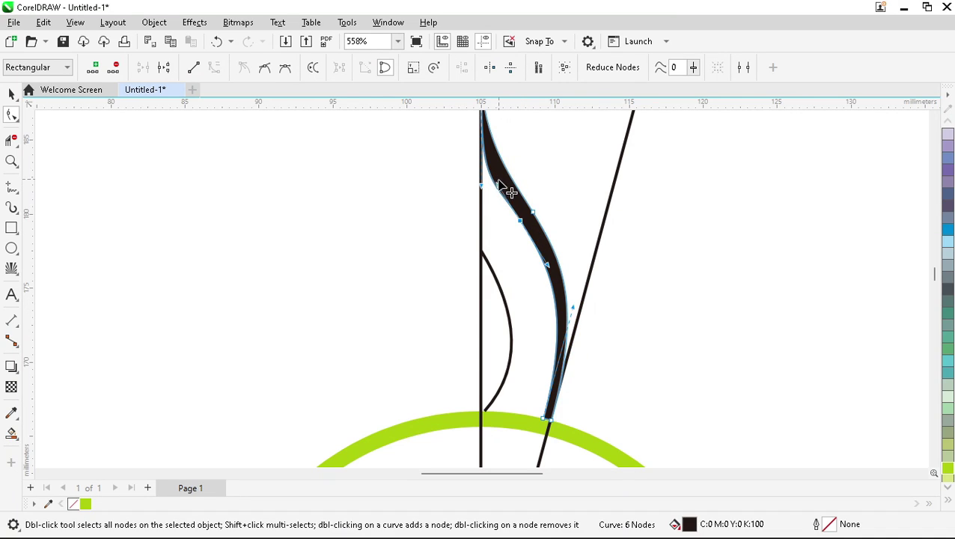
left_click_drag(510, 196, 518, 193)
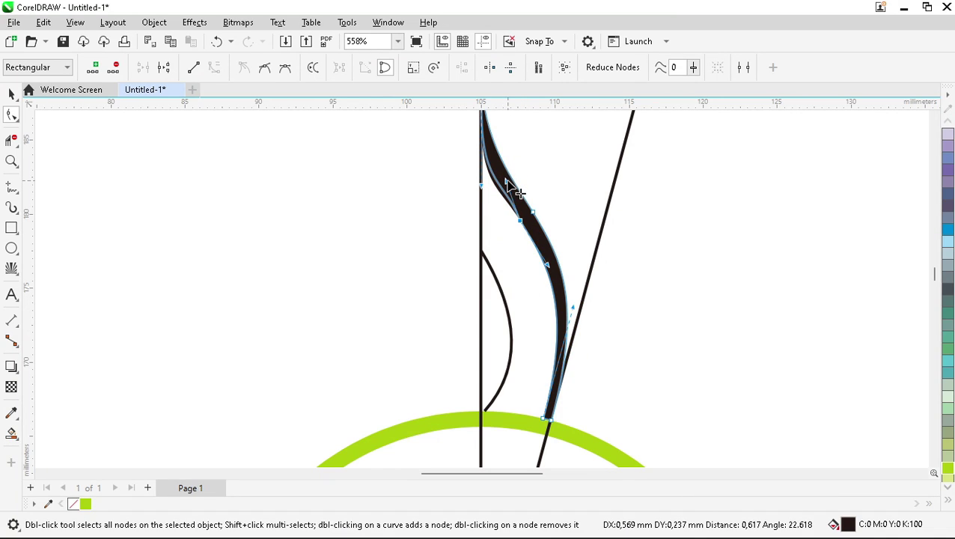
left_click_drag(539, 225, 539, 225)
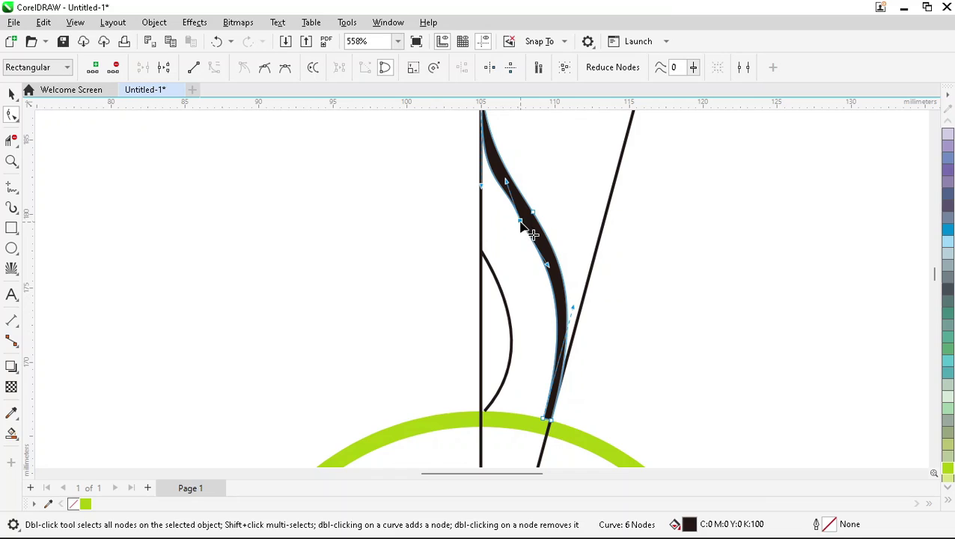
double_click(521, 223)
scroll(521, 234, "down", 2)
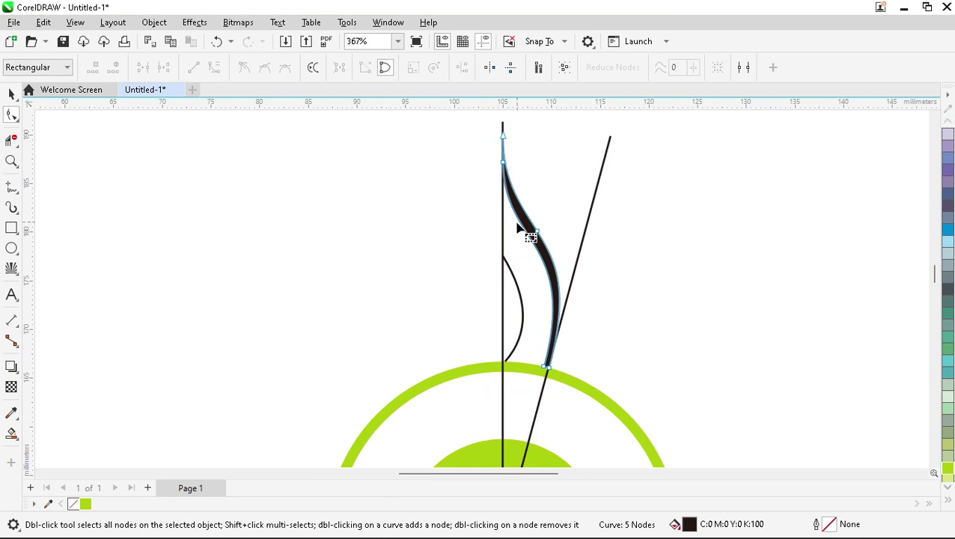
scroll(517, 225, "up", 1)
key("space")
key("Escape")
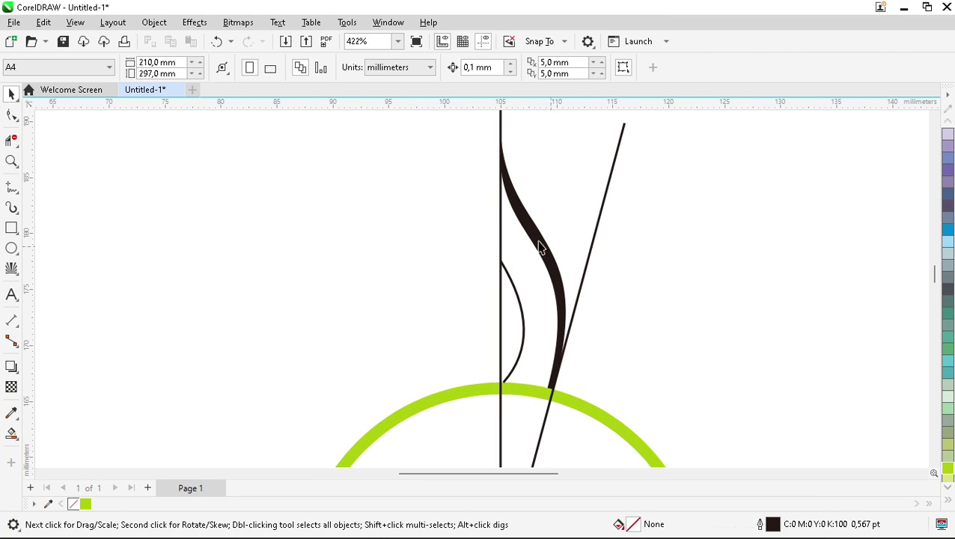
- Smart-fill the area enclosed by the small arc and the vertical line to create a separate half-leaf shape
left_click(518, 308)
scroll(430, 247, "down", 1)
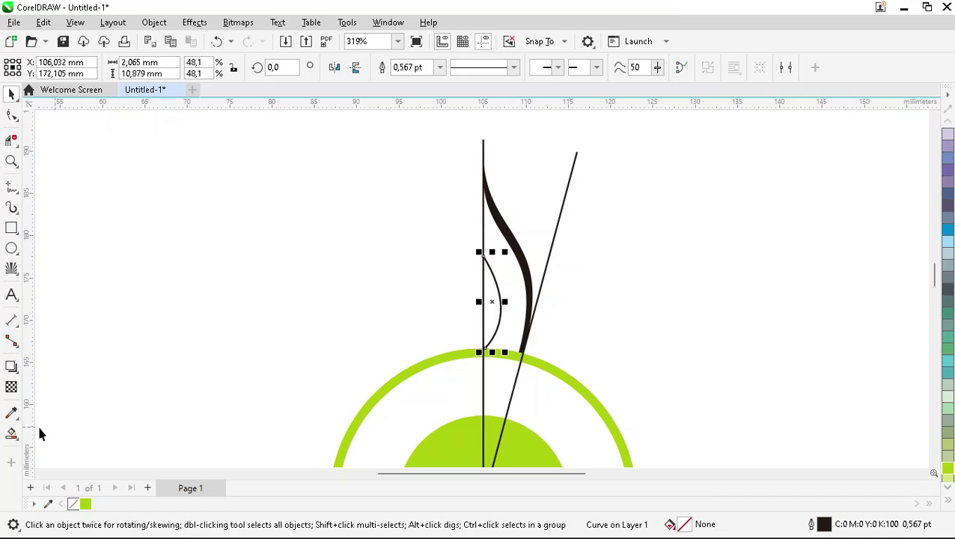
left_click(11, 434)
left_click(491, 299)
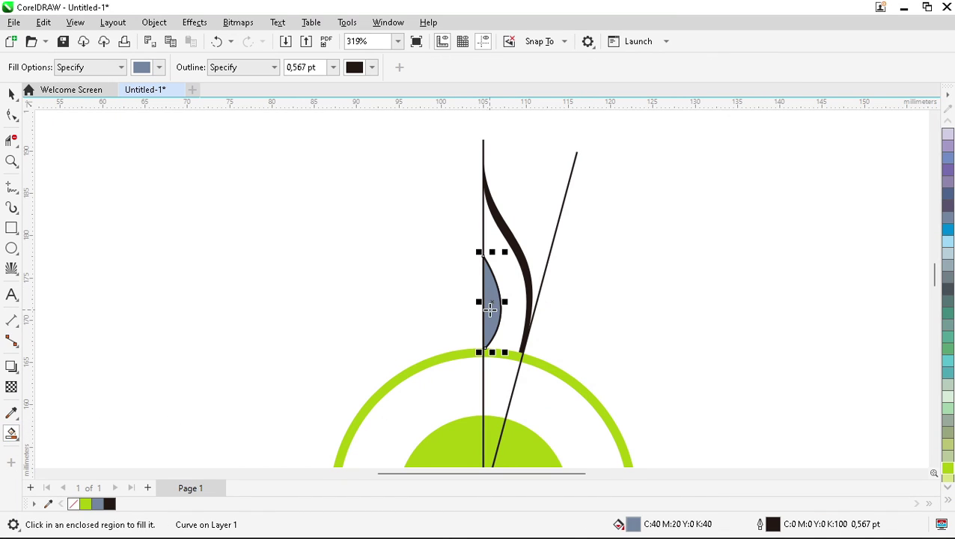
key("space")
- Select the filled half-leaf together with the tapered S-shape and weld them into one half-petal
left_click(494, 321)
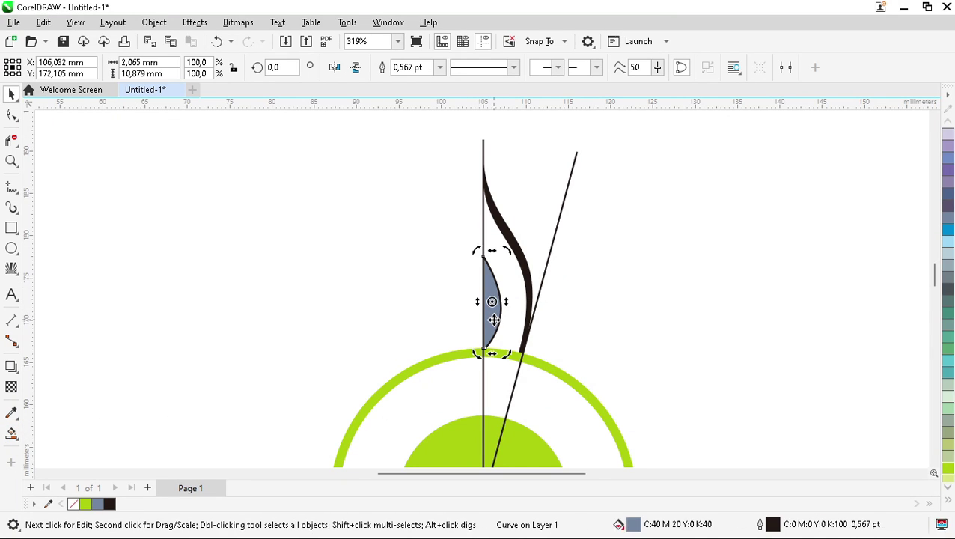
left_click(494, 321)
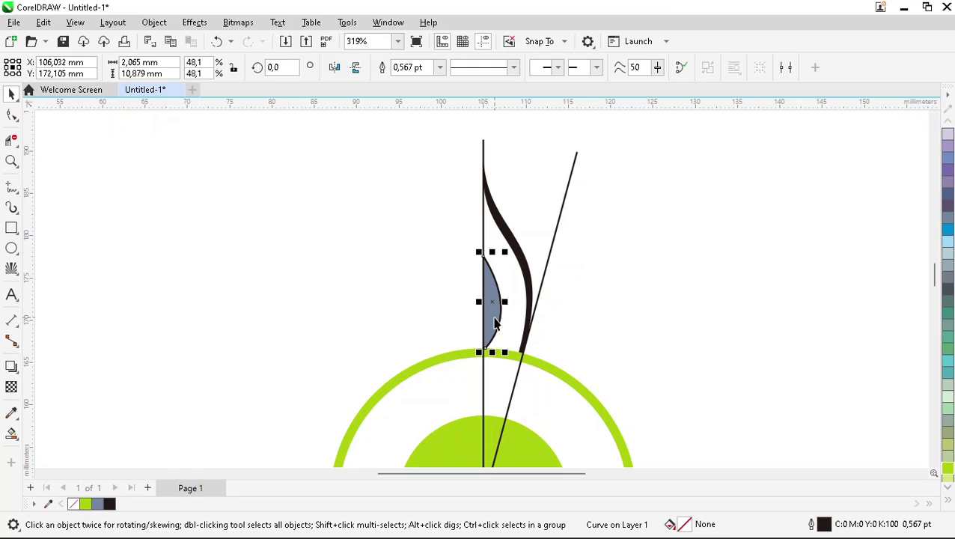
key("Escape")
left_click(495, 320)
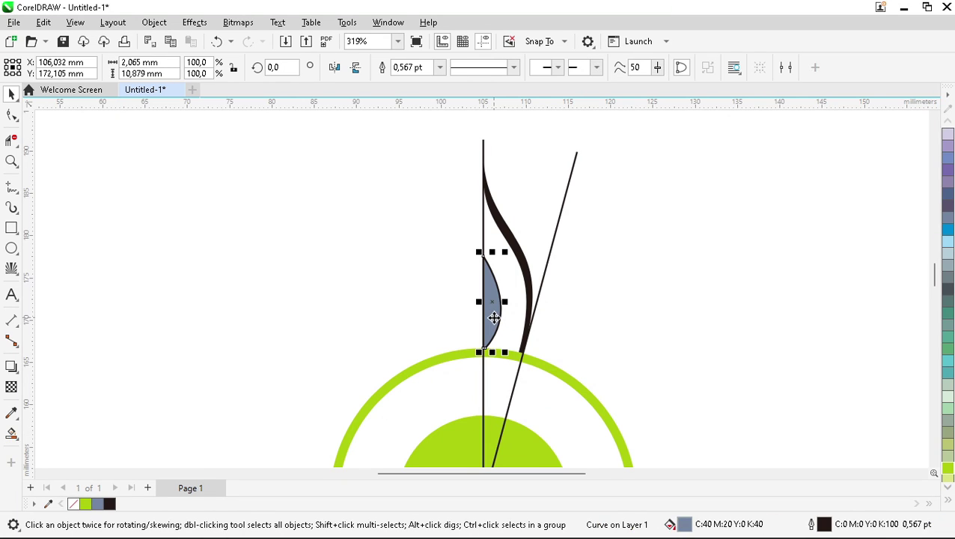
left_click(523, 254, "shift")
left_click(411, 67)
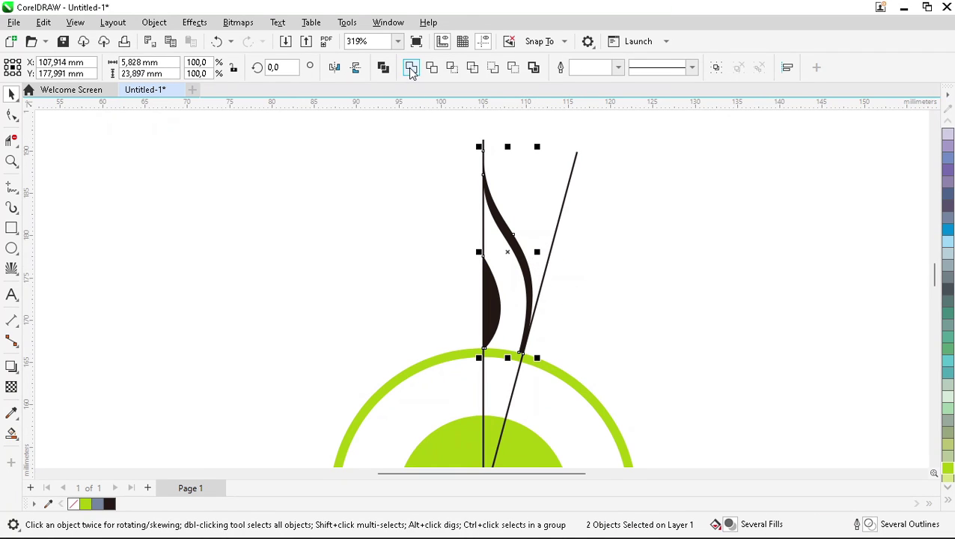
- Create a mirrored copy of the half-petal across the vertical line and weld both halves into one petal
left_click_drag(536, 252, 429, 252)
left_click(524, 270, "shift")
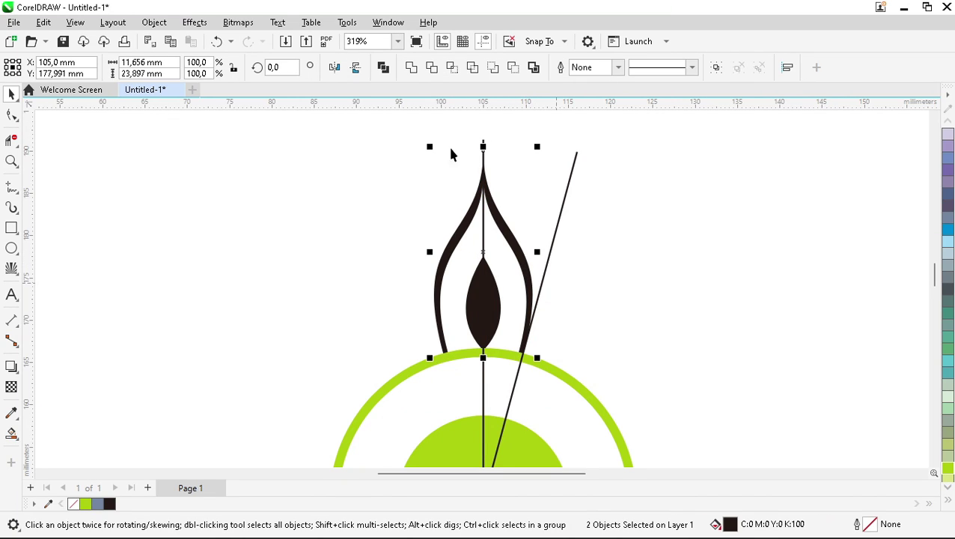
left_click(411, 67)
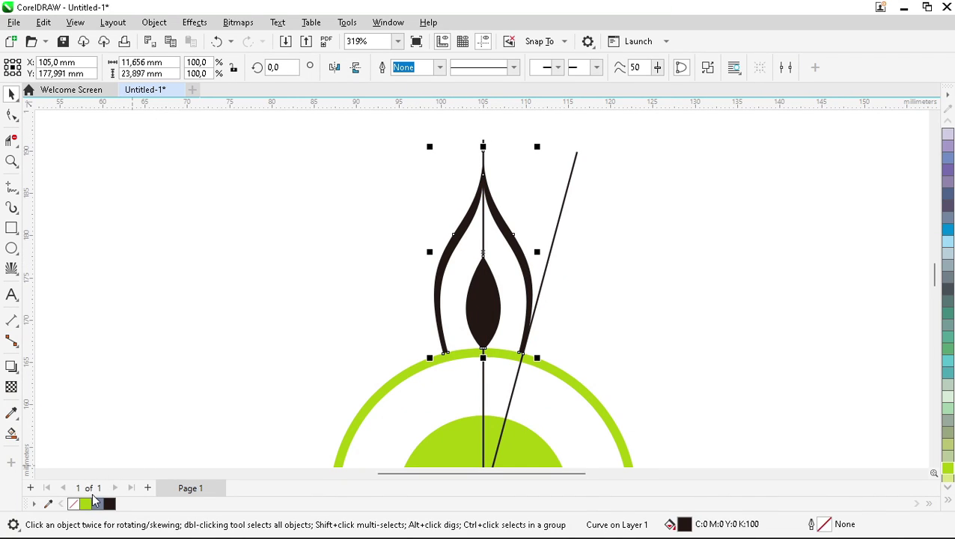
- Fill the welded petal with the ring's chartreuse green and delete the slanted guide line
left_click(87, 505)
left_click(562, 203)
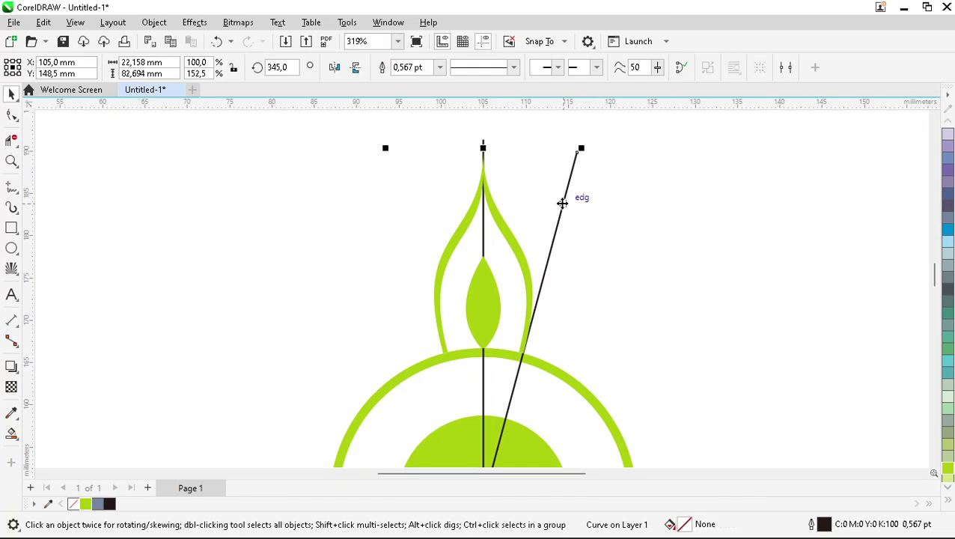
key("Delete")
key("F4")
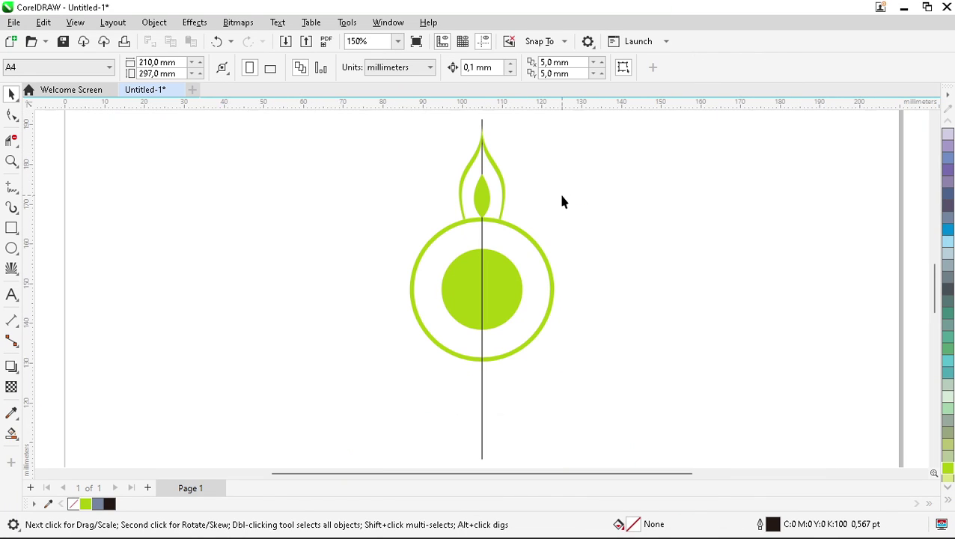
- Place the petal's rotation centre at the ring's centre and create a copy rotated 30° clockwise, keeping the original
left_click(484, 203)
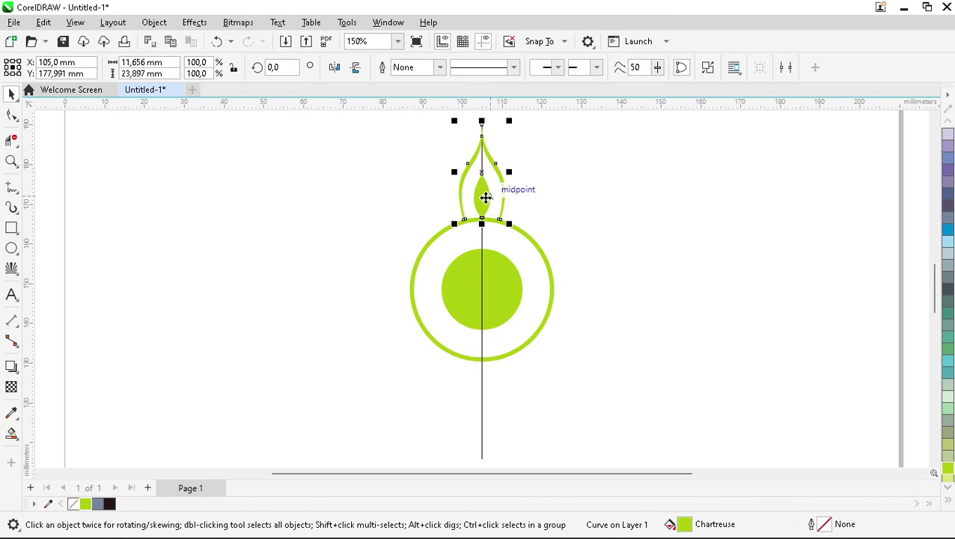
left_click(486, 197)
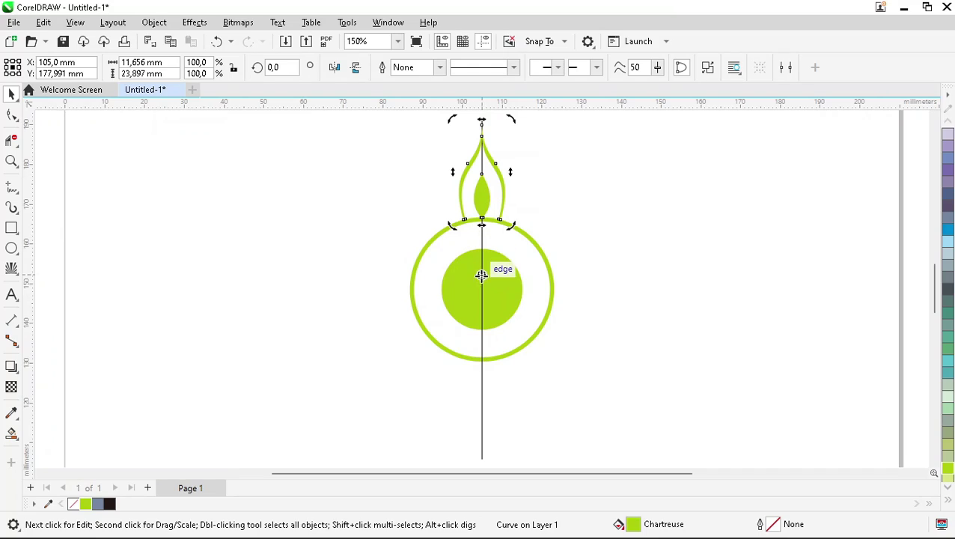
left_click_drag(483, 294, 481, 289)
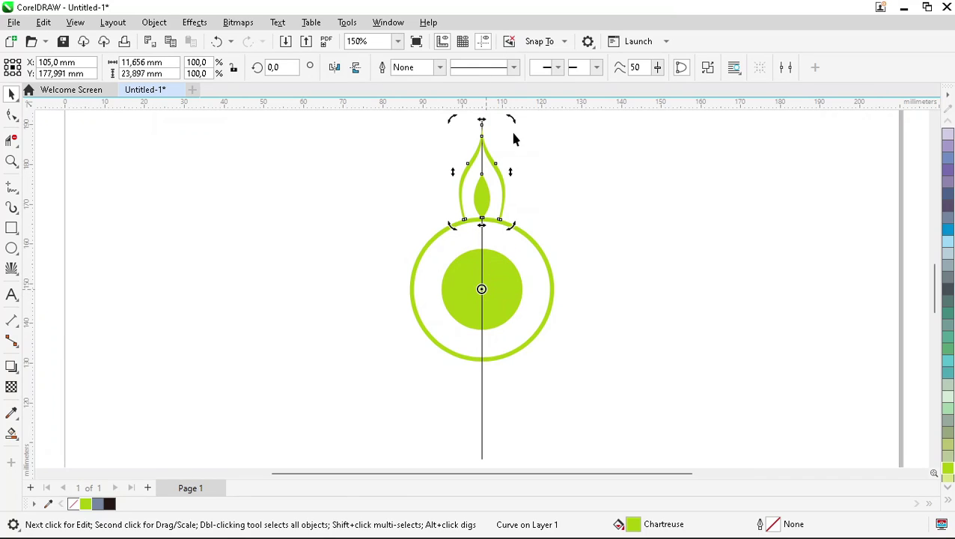
left_click_drag(512, 121, 591, 159)
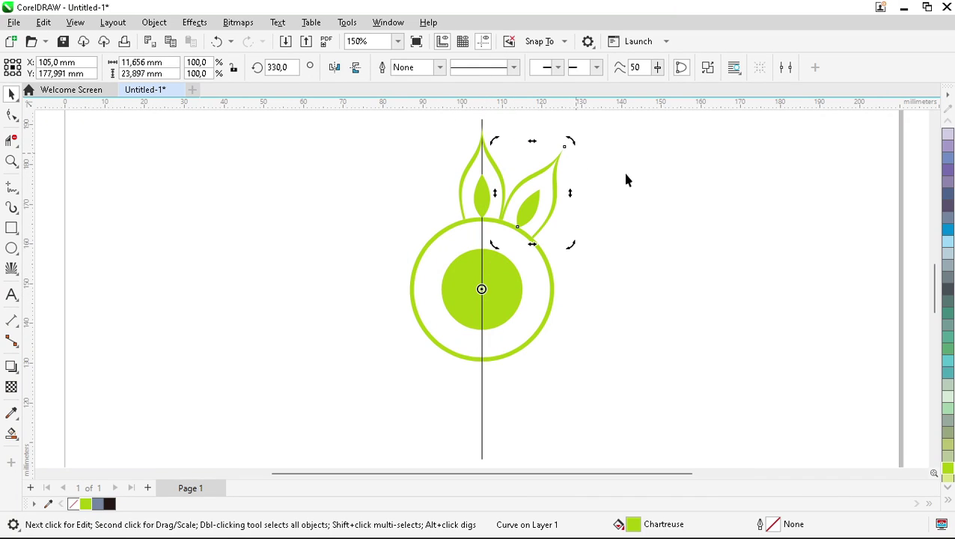
- Repeat the 30° rotated duplication until twelve petals complete the circle around the ring
key("ctrl+r")
key("ctrl+r")
key("ctrl+r")
key("ctrl+r")
key("ctrl+r")
key("ctrl+r")
key("ctrl+r")
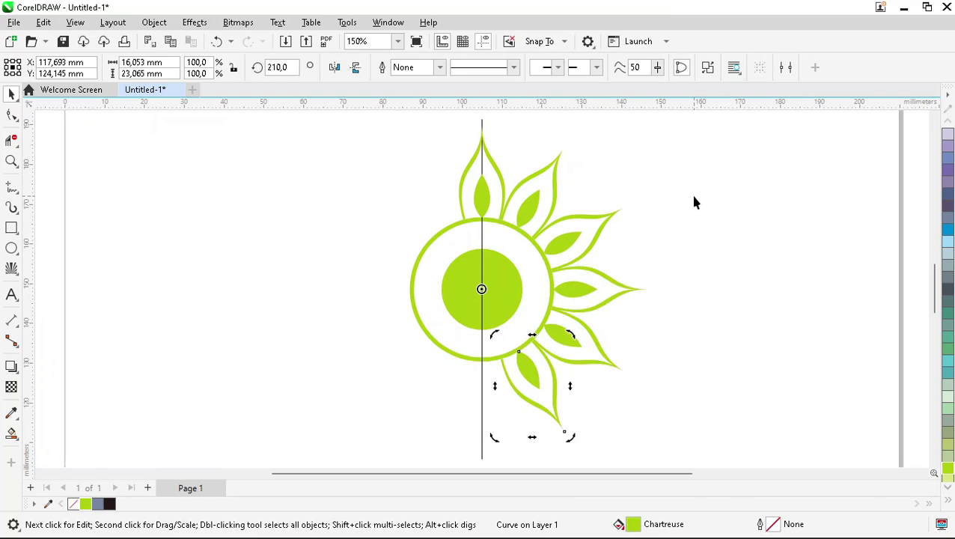
key("ctrl+r")
key("ctrl+r")
key("ctrl+r")
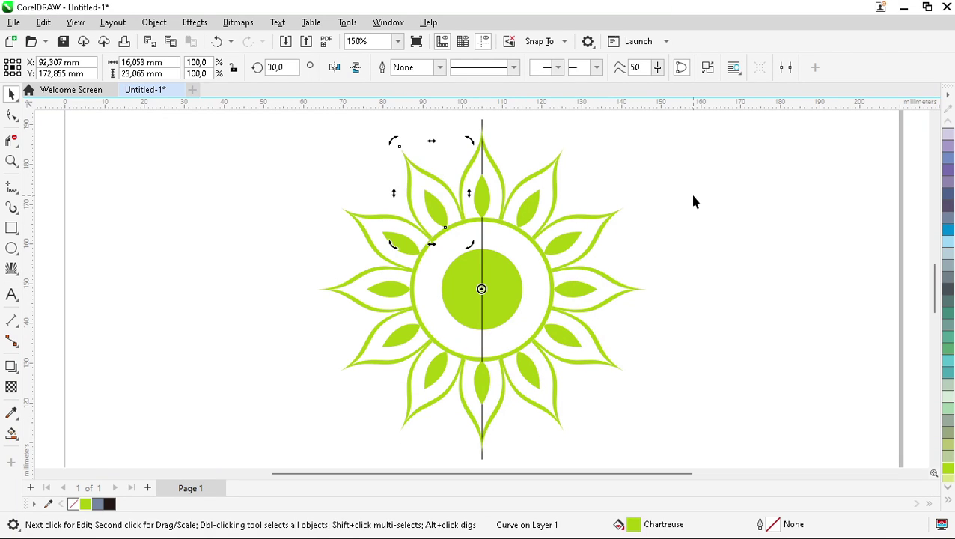
- Lengthen the vertical guide line symmetrically about its centre to about 99 mm so it extends well past the petals
left_click(365, 182)
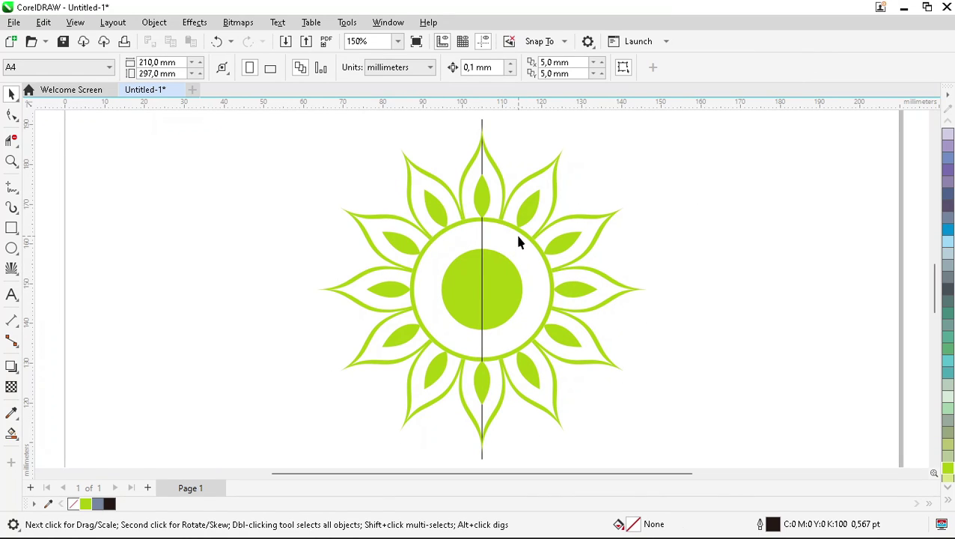
scroll(448, 208, "down", 1)
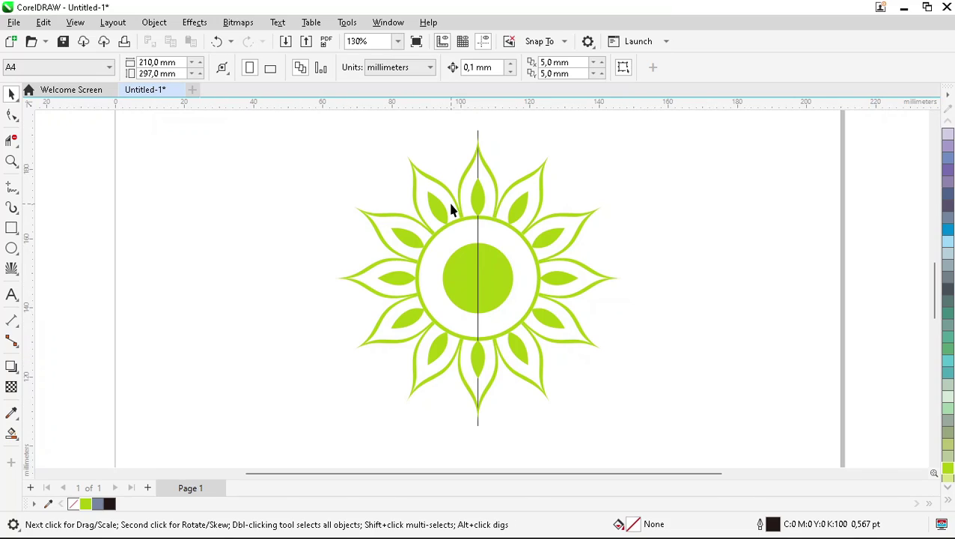
left_click(477, 140)
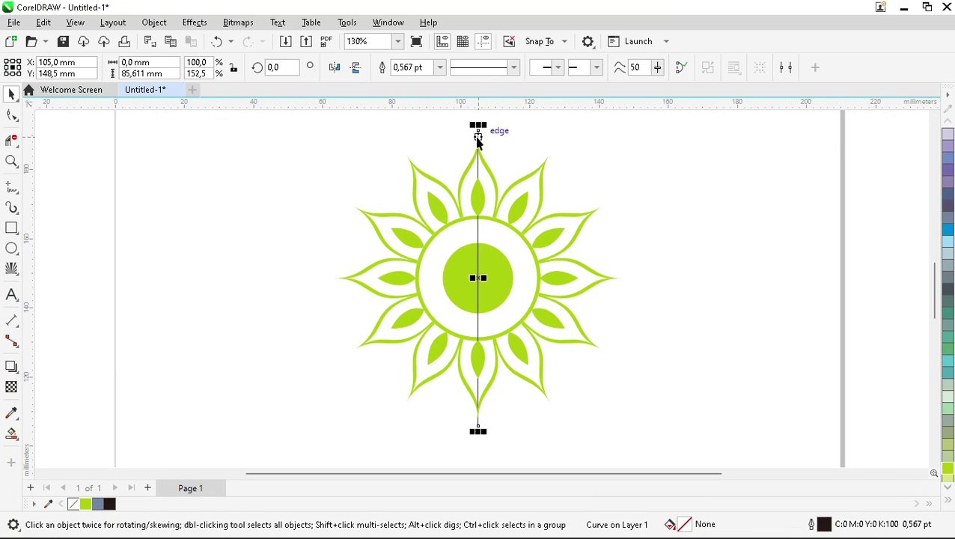
mouse_move(478, 127)
left_mouse_down()
mouse_move(477, 115)
mouse_move(479, 145)
left_mouse_up()
scroll(491, 142, "down", 2)
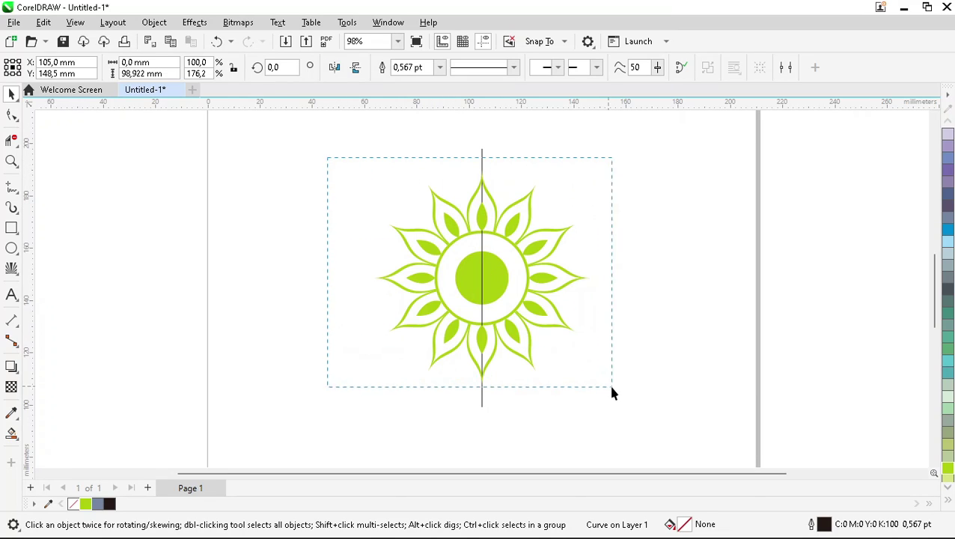
- Rotate all the petals, the ring and the centre circle together 15° clockwise, leaving the vertical guide line in place
left_click_drag(611, 388, 627, 390)
left_click(482, 279)
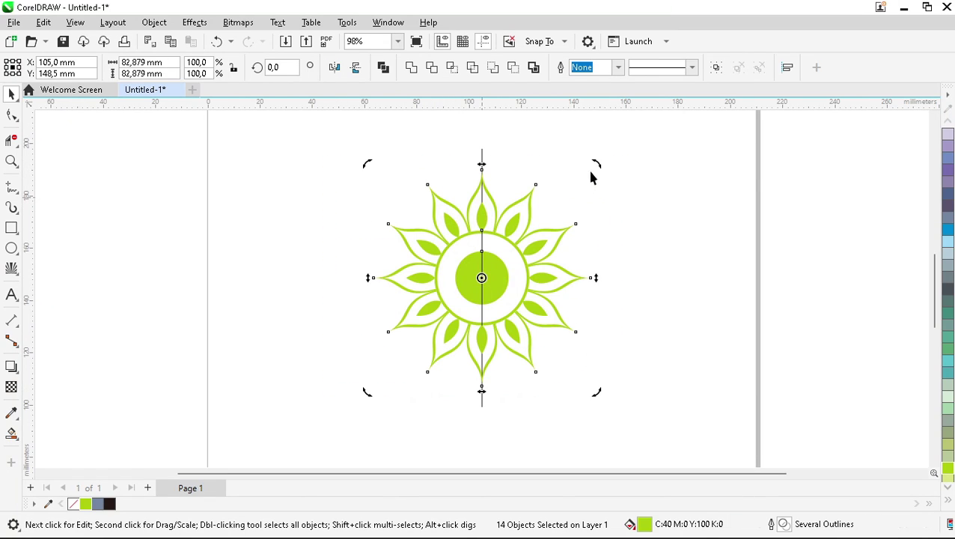
left_click_drag(595, 166, 630, 186)
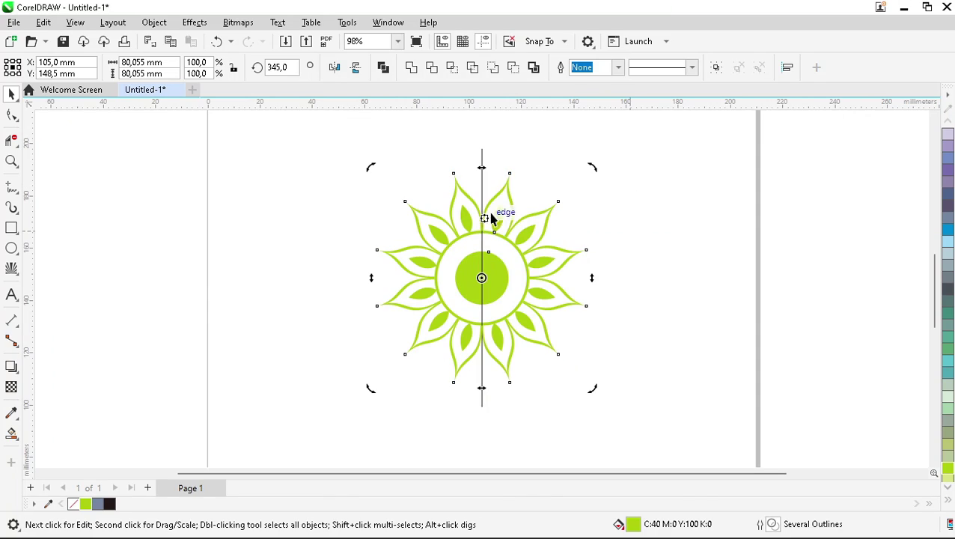
left_click(601, 228)
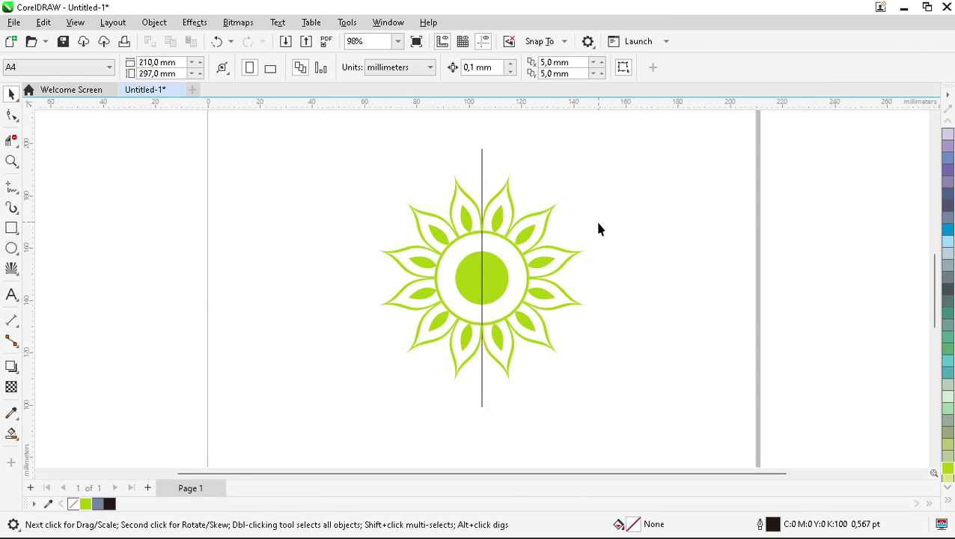
- Draw a slanted straight line about 7.2 mm wide and 8.2 mm high from the guide line down to the upper-left petal's inner edge
key("z")
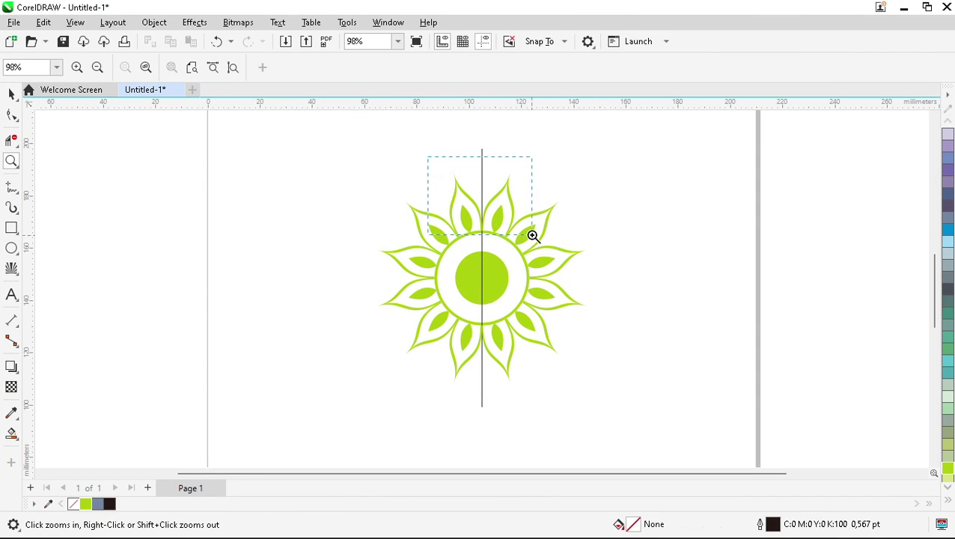
left_click_drag(532, 235, 539, 233)
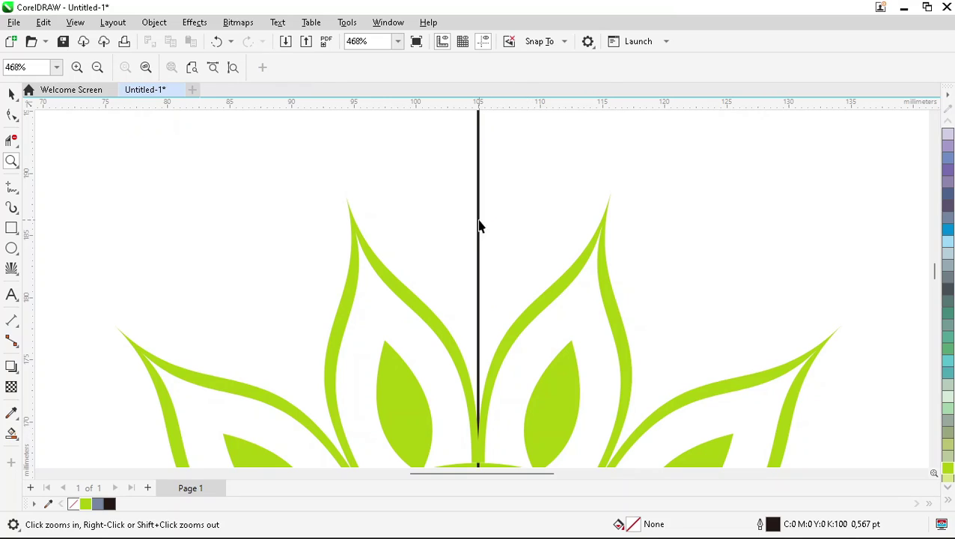
key("space")
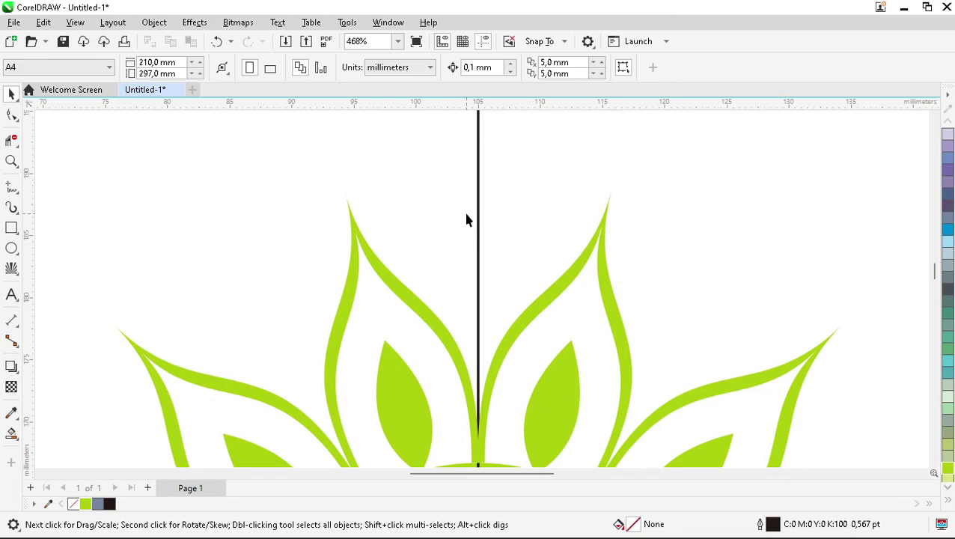
left_click(12, 186)
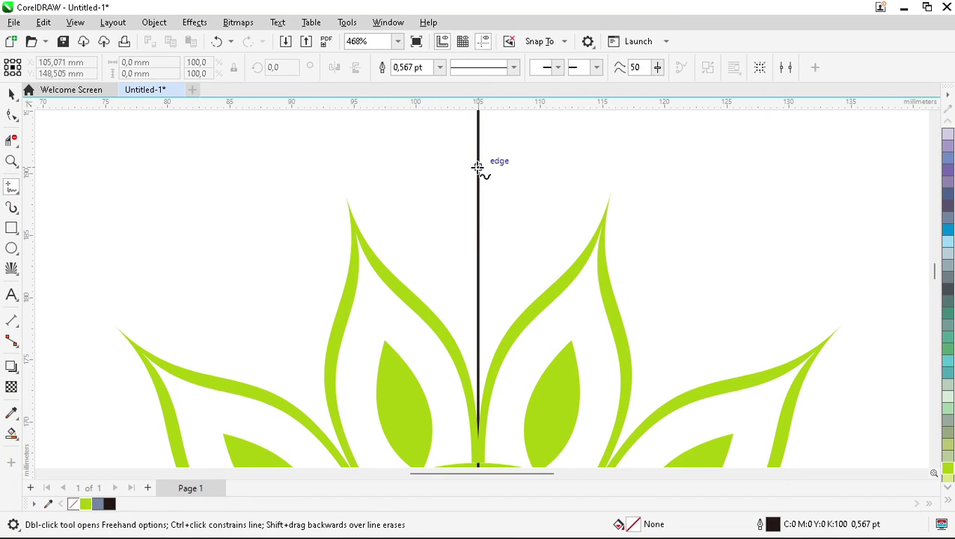
left_click(477, 166)
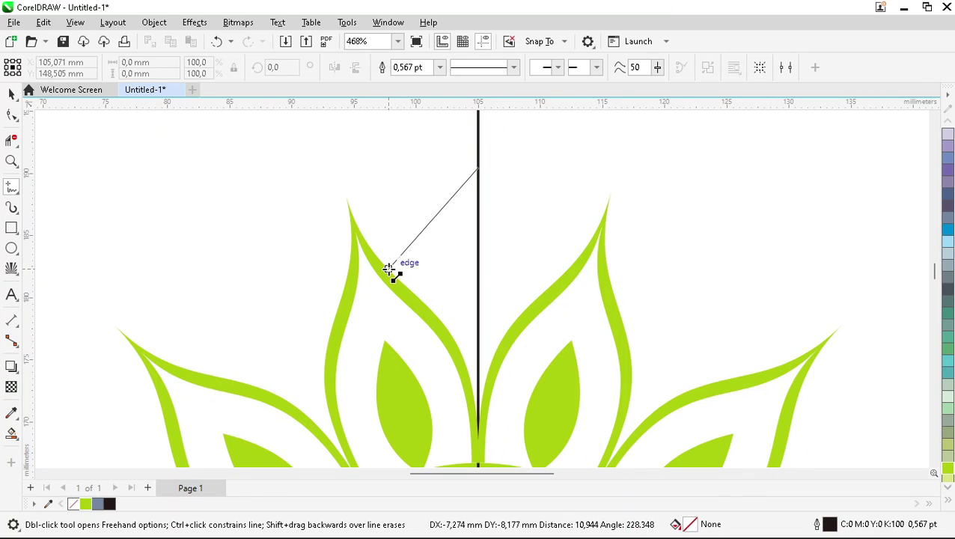
left_click(387, 271)
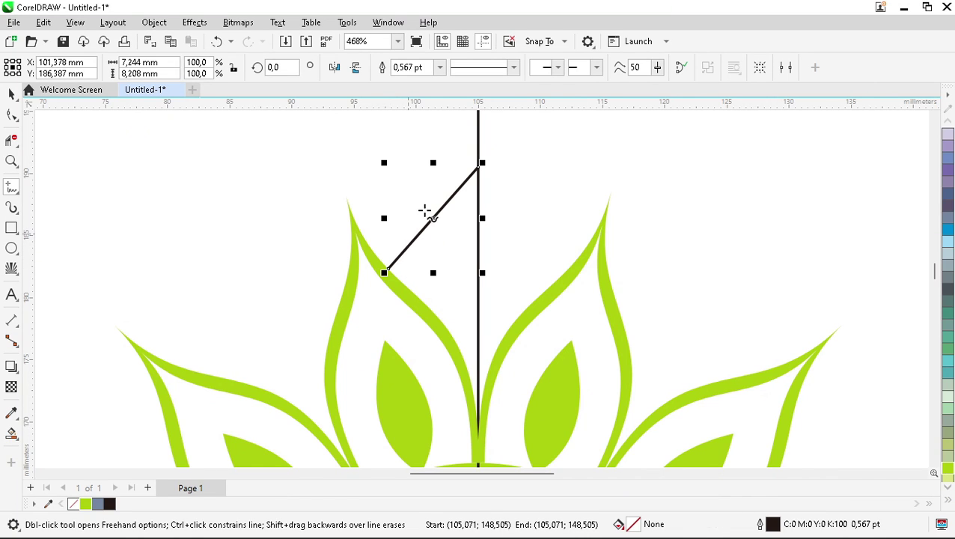
key("space")
- Convert the slanted line to a curve, bend it into an S-shape tangent to the guide line, and lower its upper end 0.52 mm
scroll(436, 176, "up", 2)
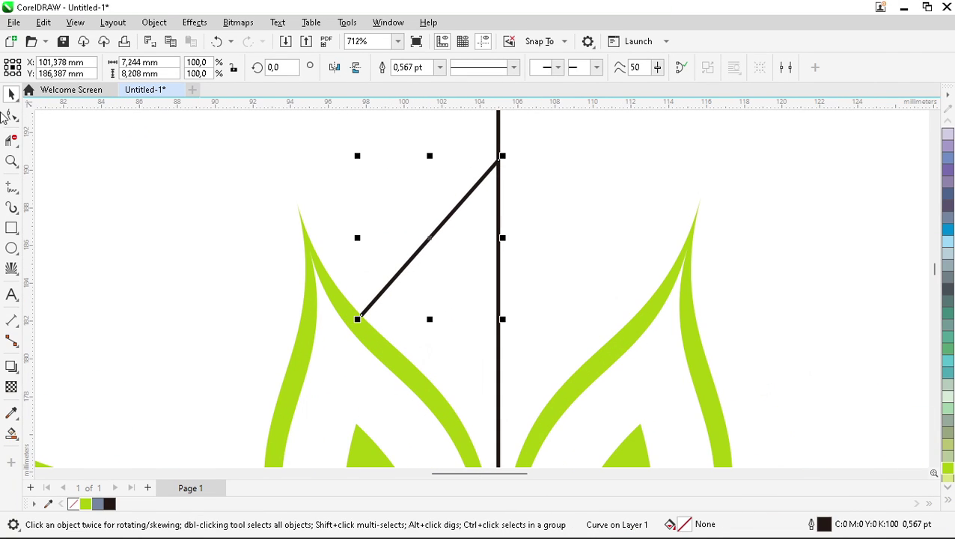
left_click(12, 115)
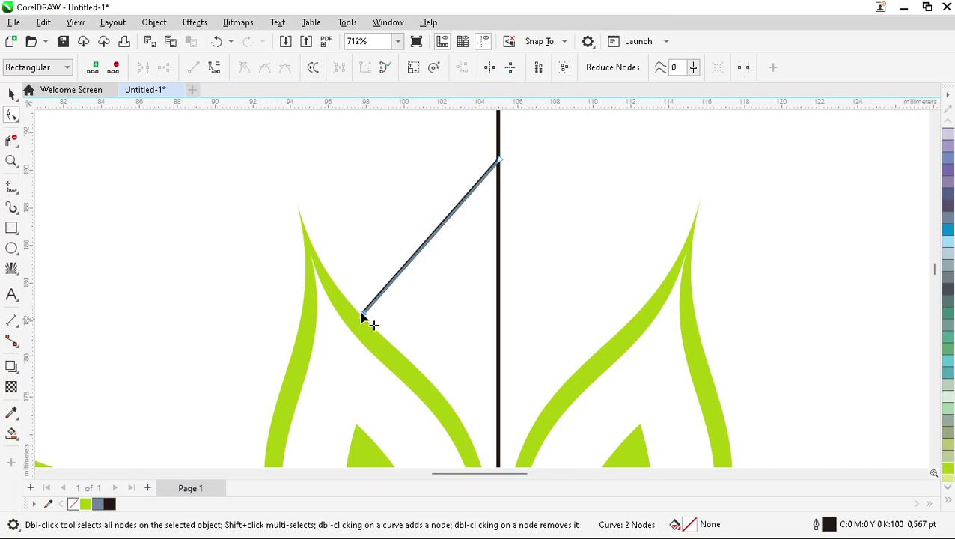
left_click(214, 67)
left_click_drag(408, 271, 376, 245)
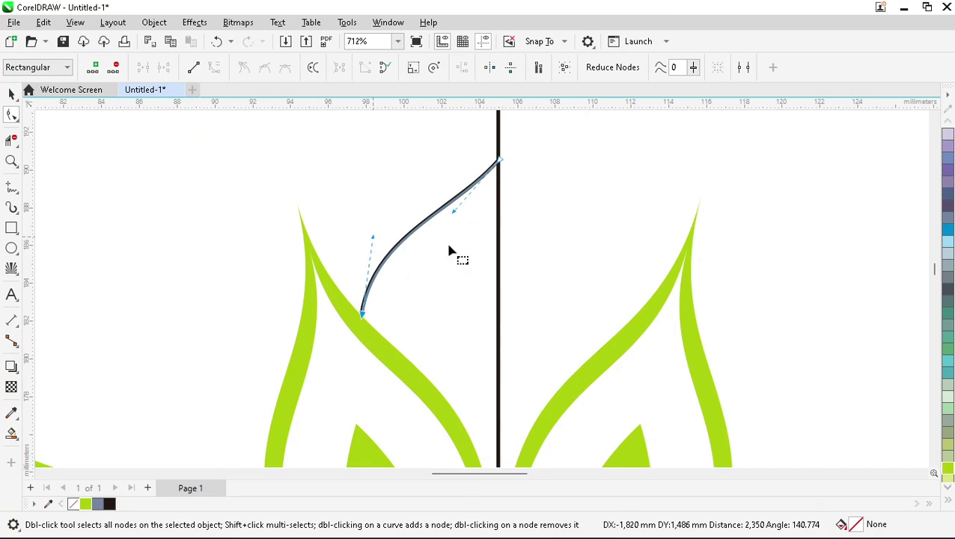
left_click_drag(454, 211, 497, 217)
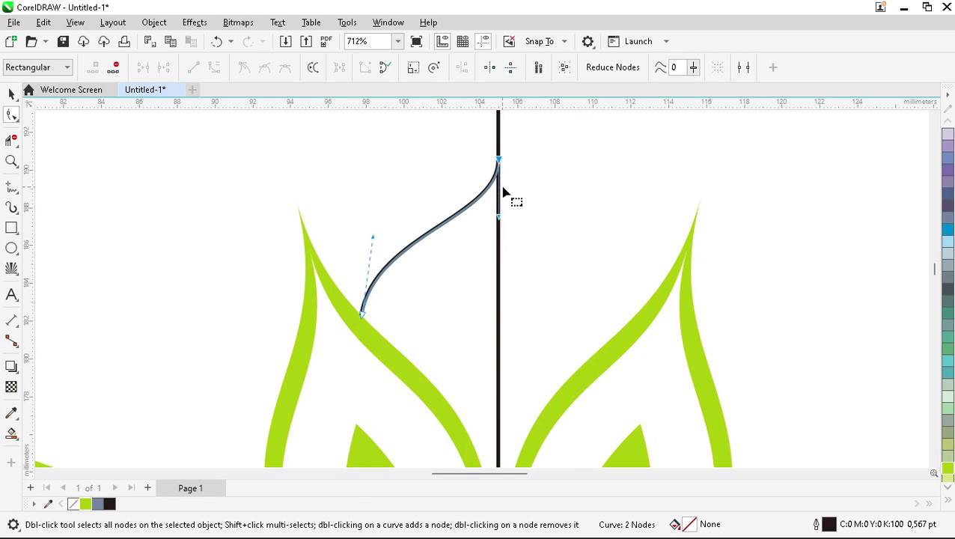
left_click_drag(499, 161, 498, 171)
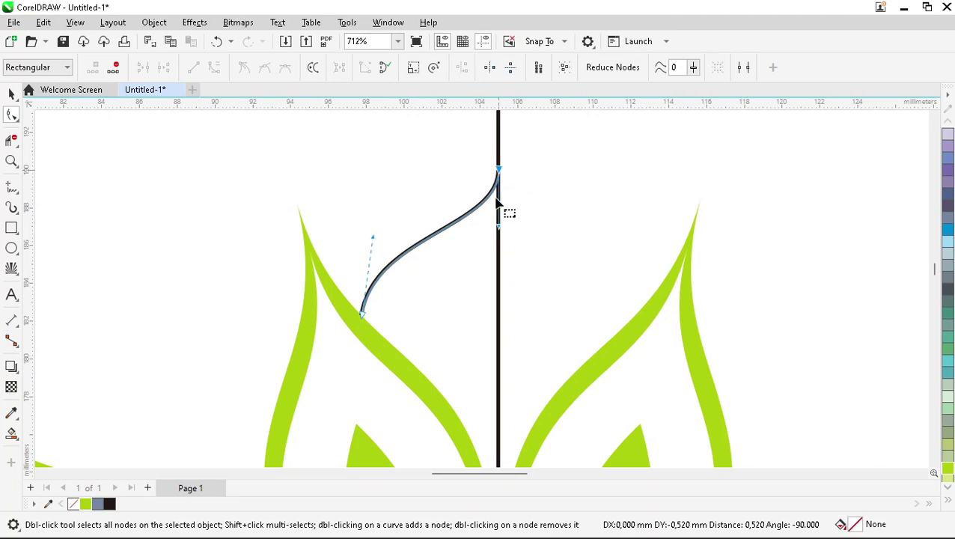
scroll(496, 200, "down", 2)
scroll(390, 203, "up", 2)
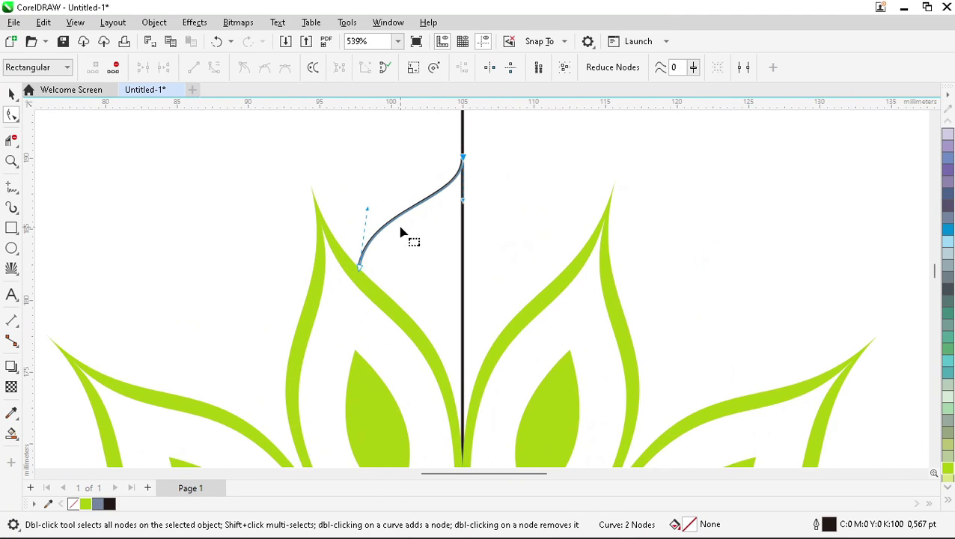
- Create two smaller copies of the S-curve scaled to about 83.4% and 41.7% towards its lower corner at the guide line
key("space")
scroll(386, 178, "up", 1)
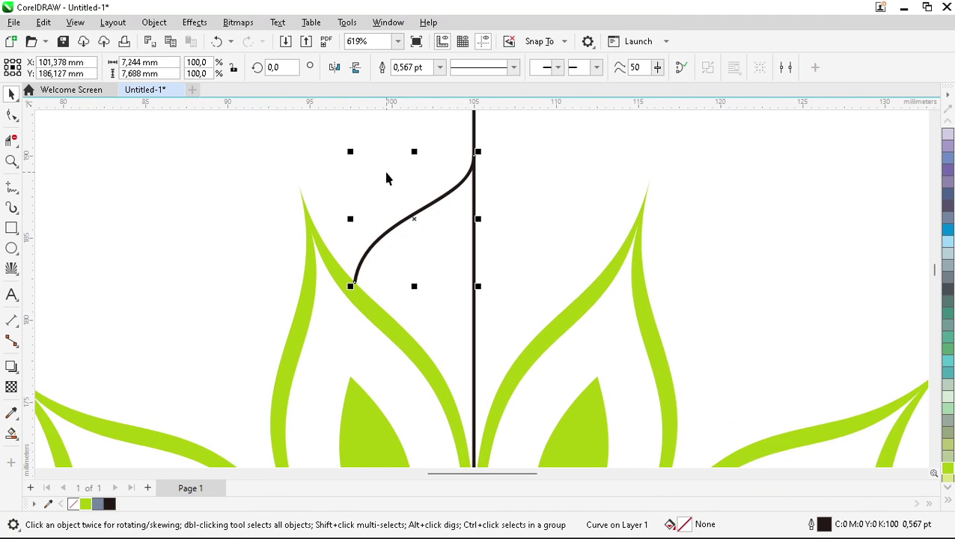
scroll(386, 178, "up", 1)
left_click_drag(346, 149, 428, 238)
- Extend the lower ends of both smaller curves to the petal's edge and adjust their lower handles for a fuller bend
left_click(10, 116)
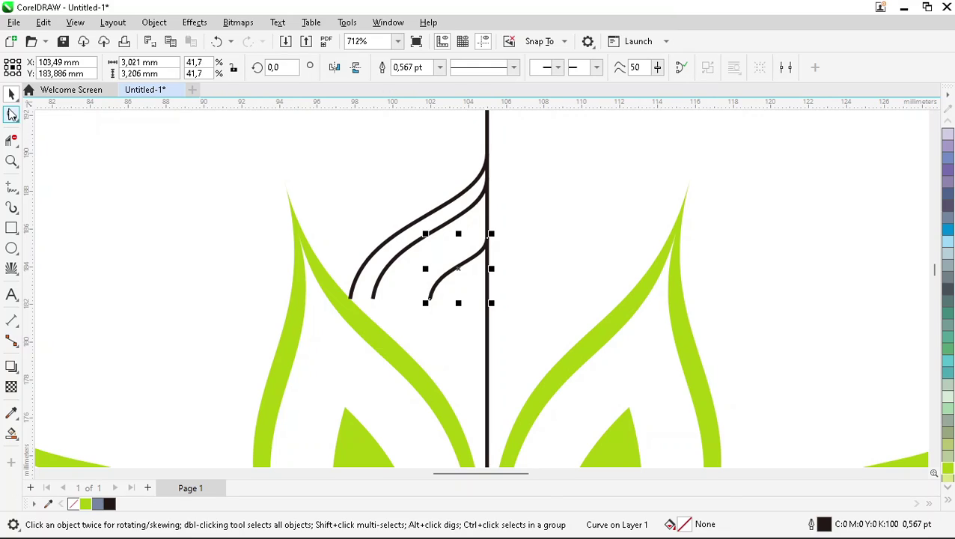
left_click_drag(432, 297, 415, 266)
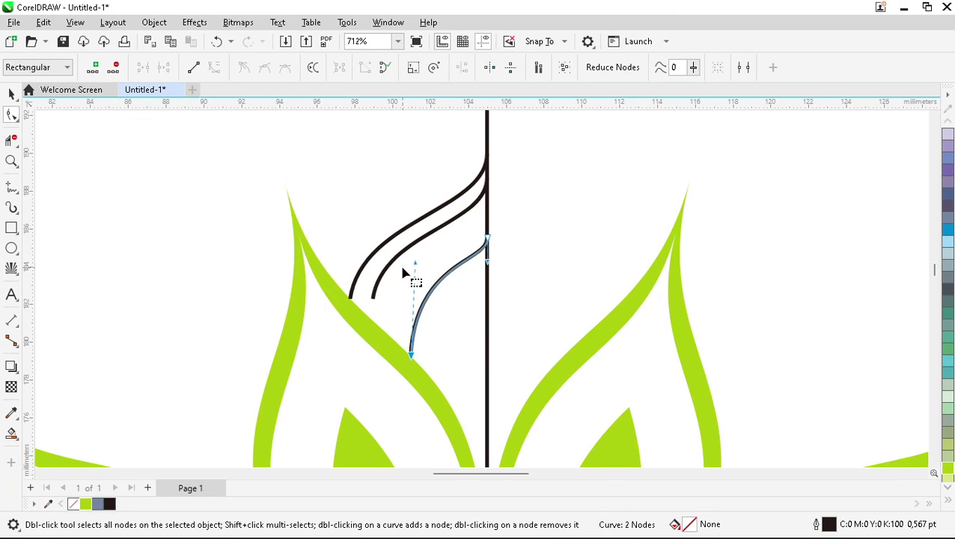
left_click(375, 296)
left_click_drag(373, 301, 372, 322)
left_click_drag(381, 258, 369, 238)
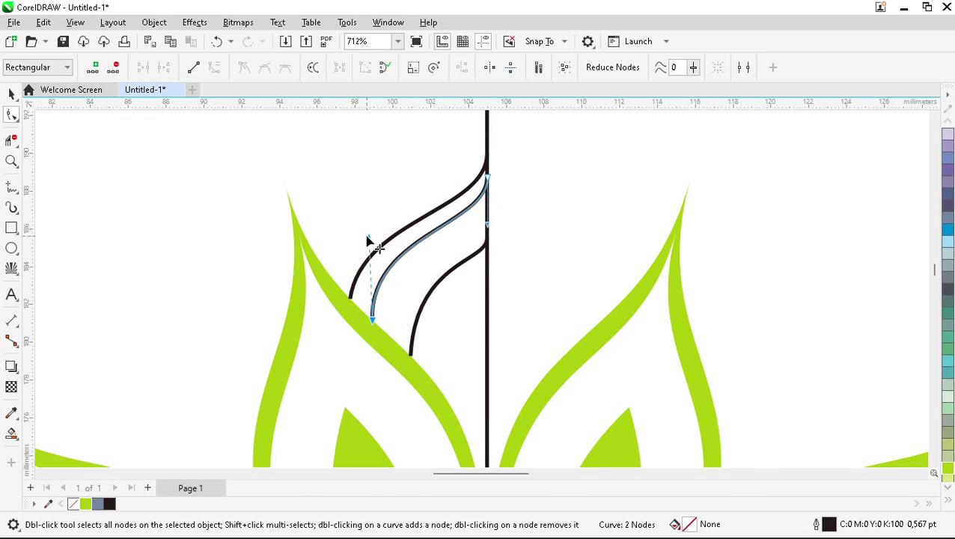
- Duplicate the lowest curve at 75.1% scale towards its lower corner at the guide line, keeping the original
left_click(458, 267)
key("space")
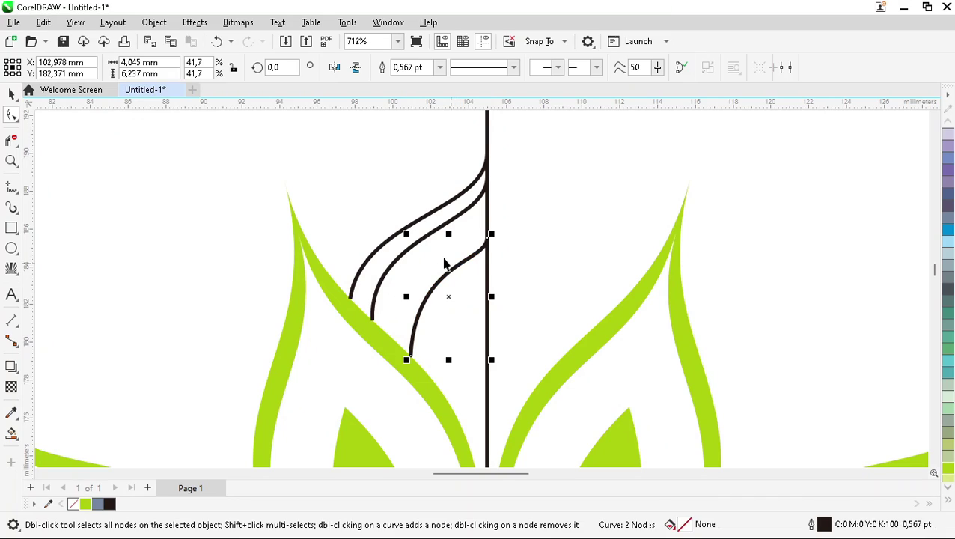
left_click_drag(403, 233, 425, 253)
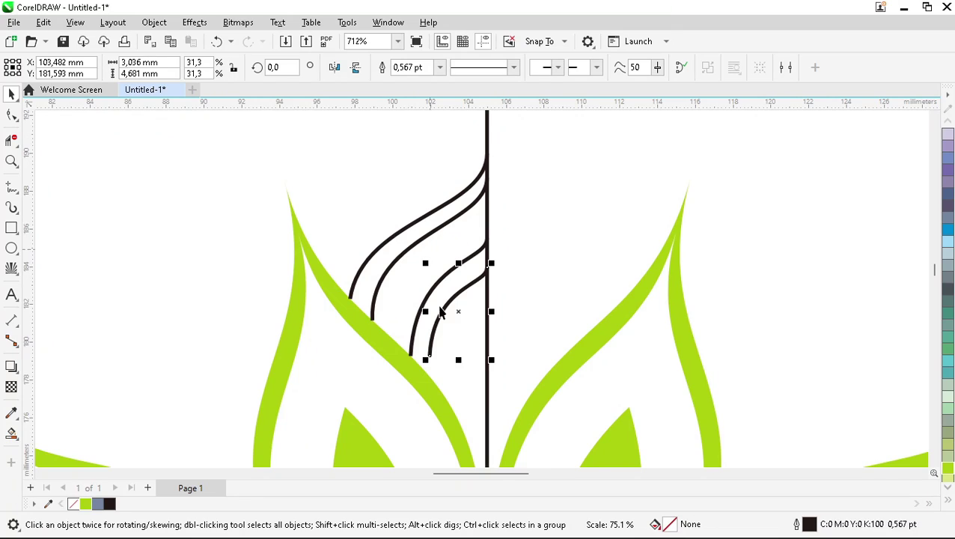
- Extend the new smallest curve's lower end to the petal's edge and lengthen both its handles into a fuller S-shape
left_click(12, 115)
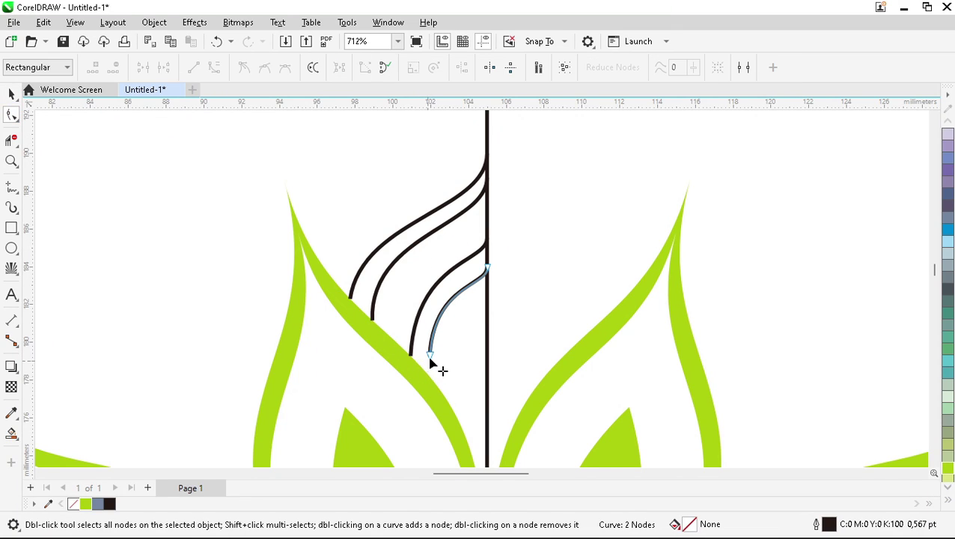
left_click_drag(432, 367, 433, 381)
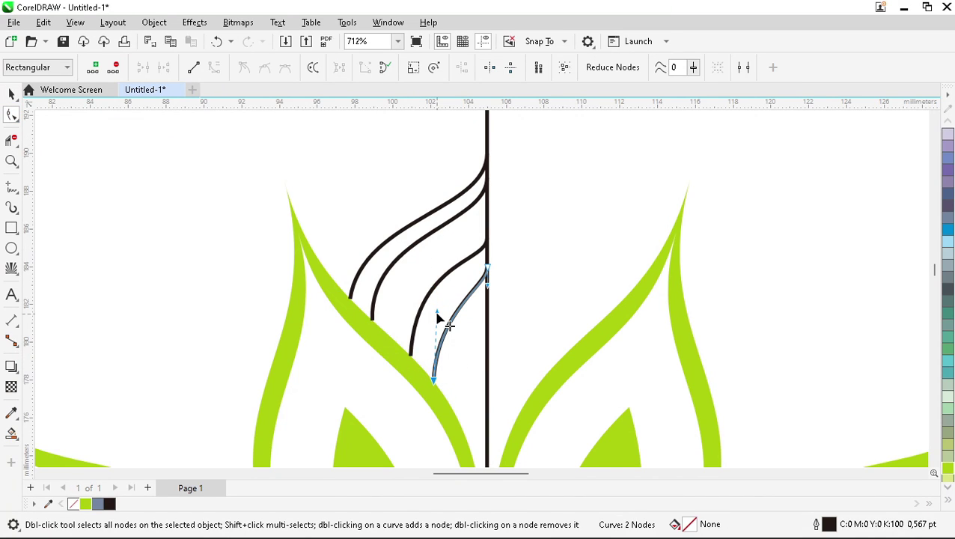
left_click_drag(438, 314, 432, 281)
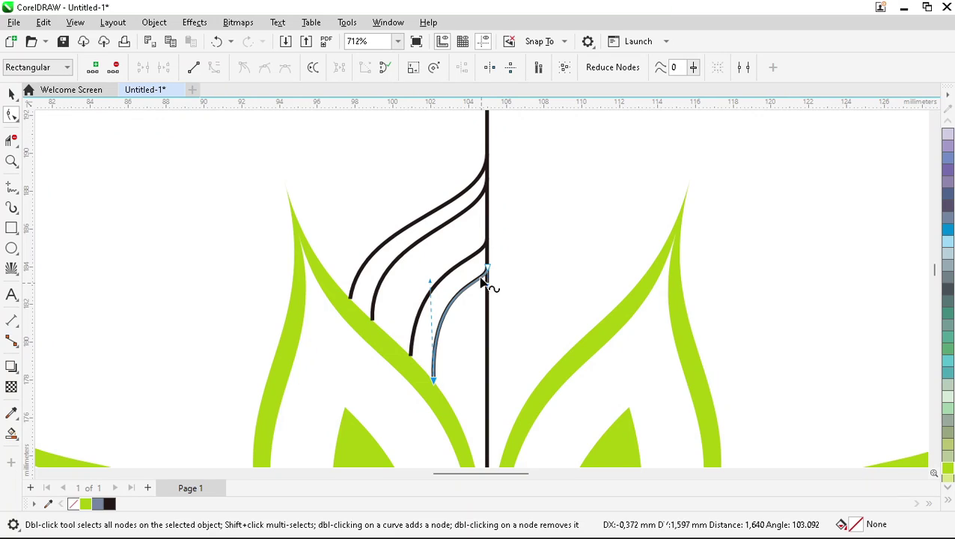
scroll(489, 274, "up", 1)
scroll(490, 296, "up", 1)
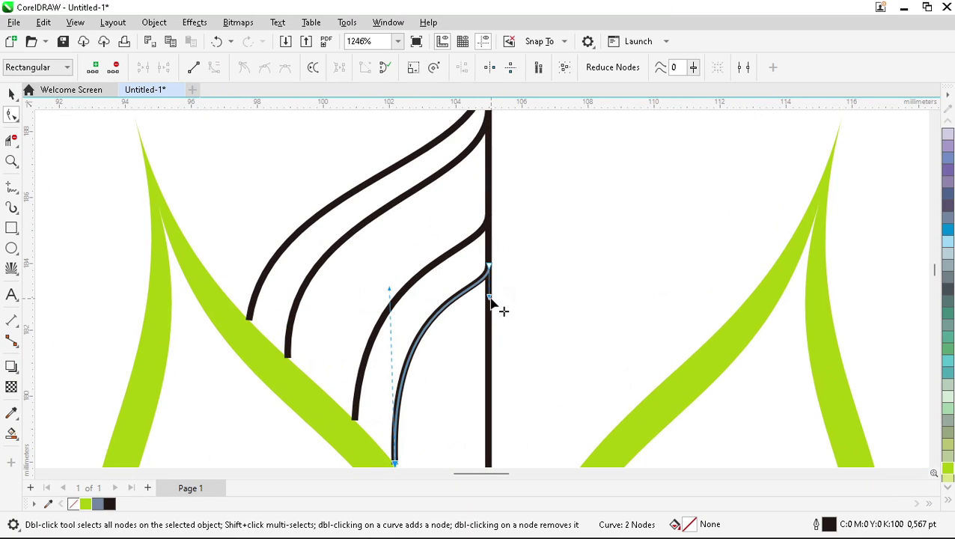
left_click_drag(491, 299, 503, 358)
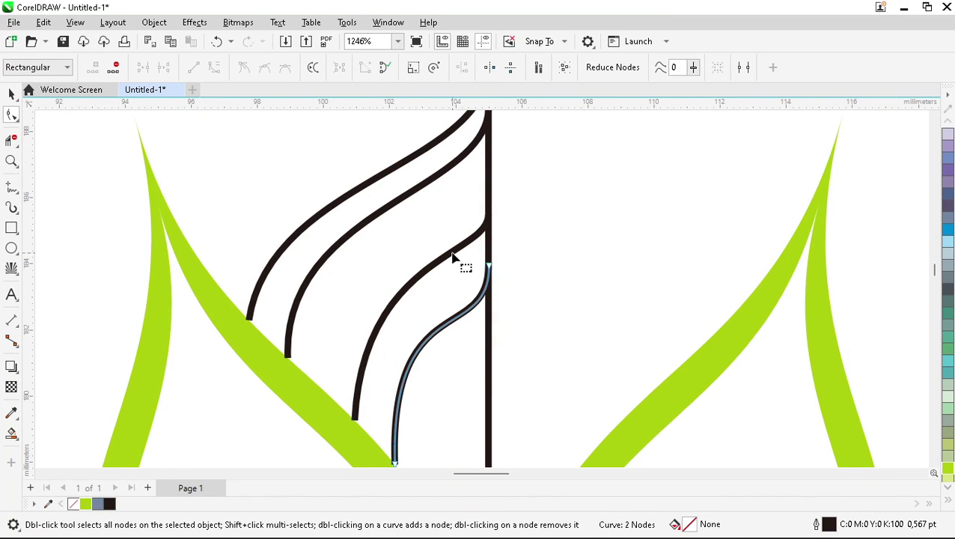
- Lengthen the upper handles of the second and third curves down along the guide line to smooth their S-shapes
left_click(453, 256)
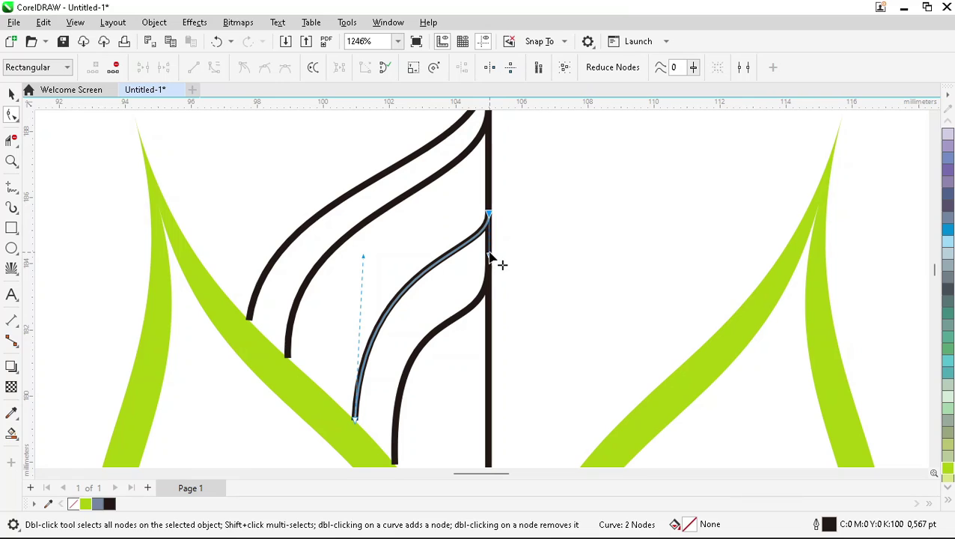
left_click_drag(490, 258, 505, 288)
scroll(450, 247, "down", 2)
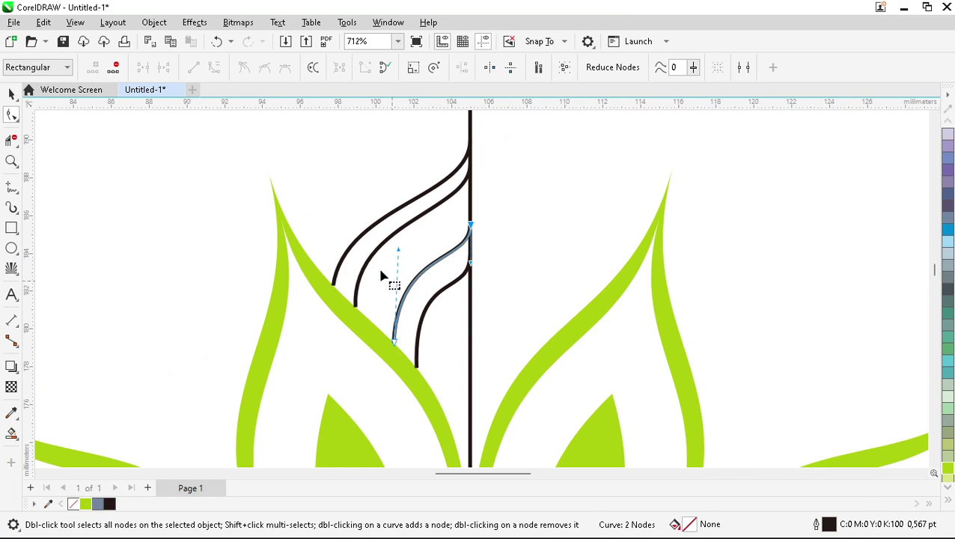
scroll(382, 277, "up", 1)
left_click(375, 271)
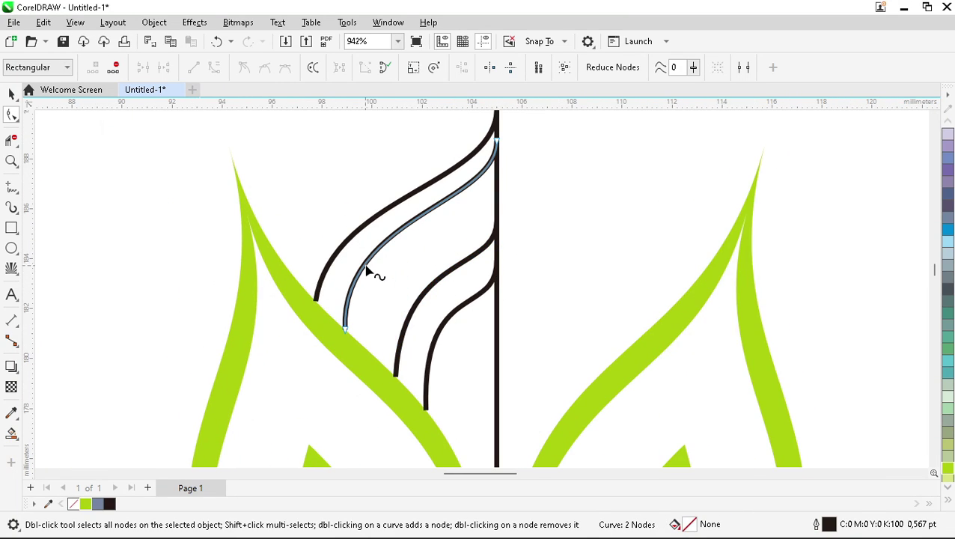
left_click(500, 147)
left_click_drag(496, 204, 497, 228)
scroll(404, 193, "down", 2)
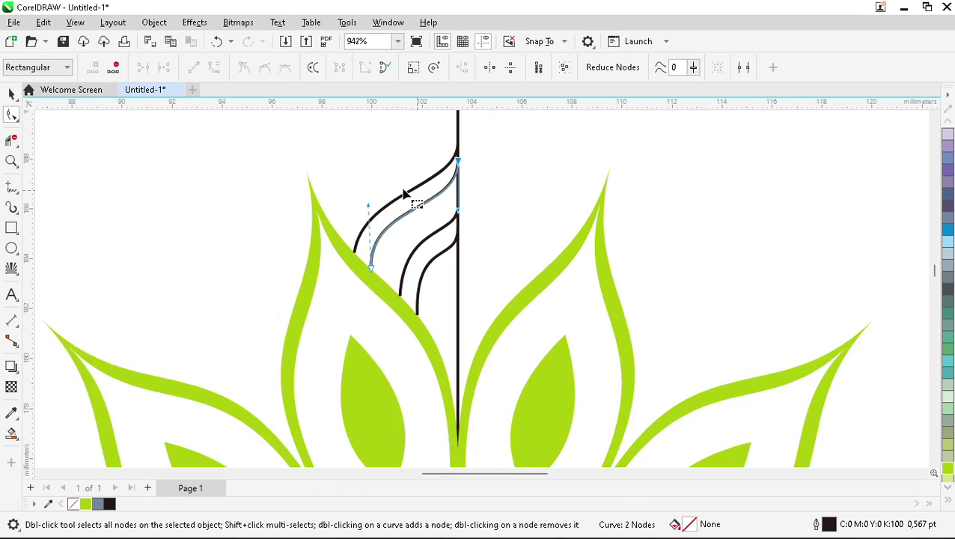
key("space")
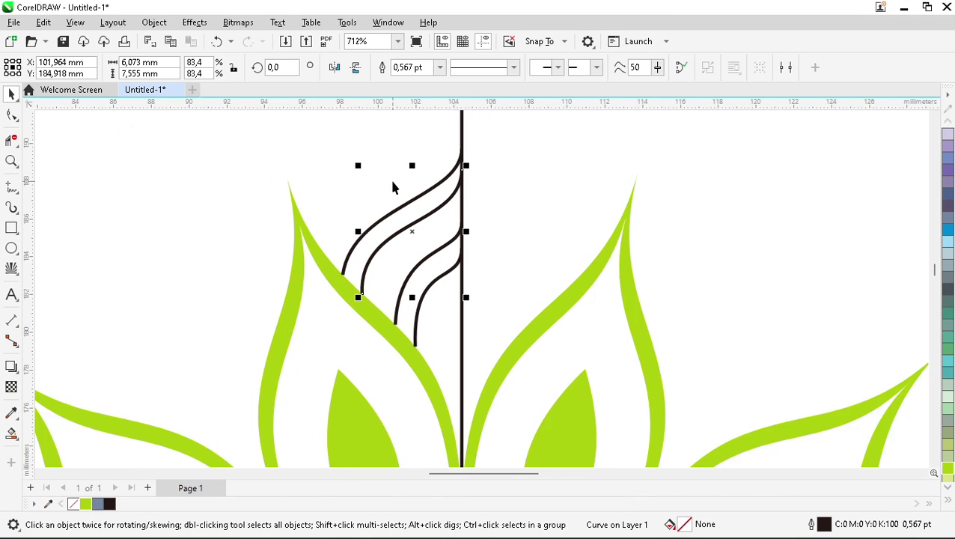
- Group the four S-shaped curves between the two upper petals
scroll(393, 187, "down", 1)
left_click_drag(321, 135, 429, 270)
left_click_drag(497, 349, 498, 348)
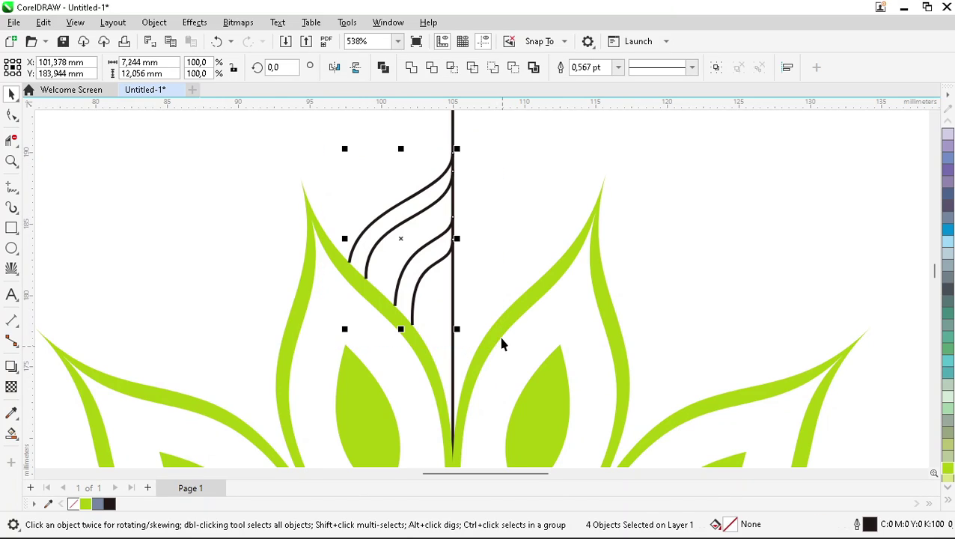
key("ctrl+g")
key("Escape")
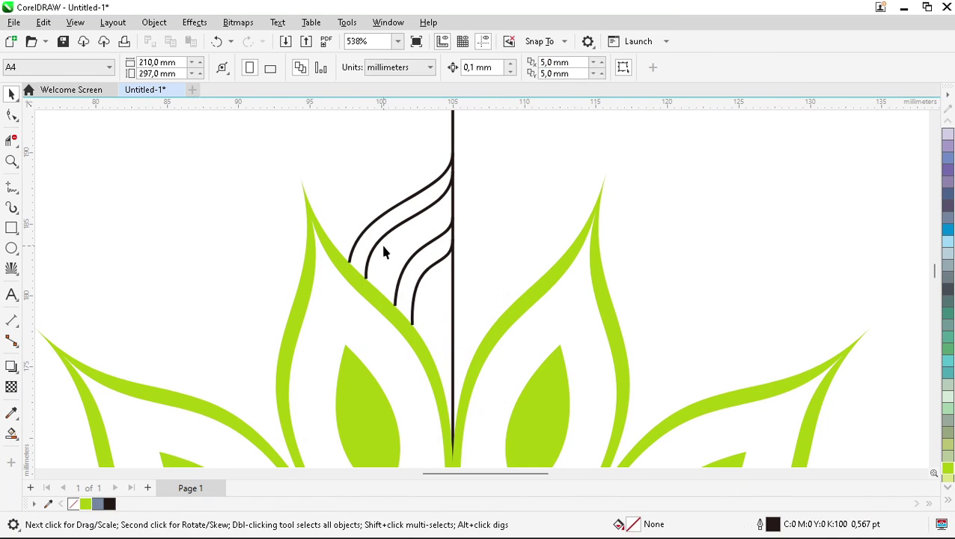
- Create blue-grey filled bands between the upper pair and the lower pair of curves with Smart Fill
left_click(10, 435)
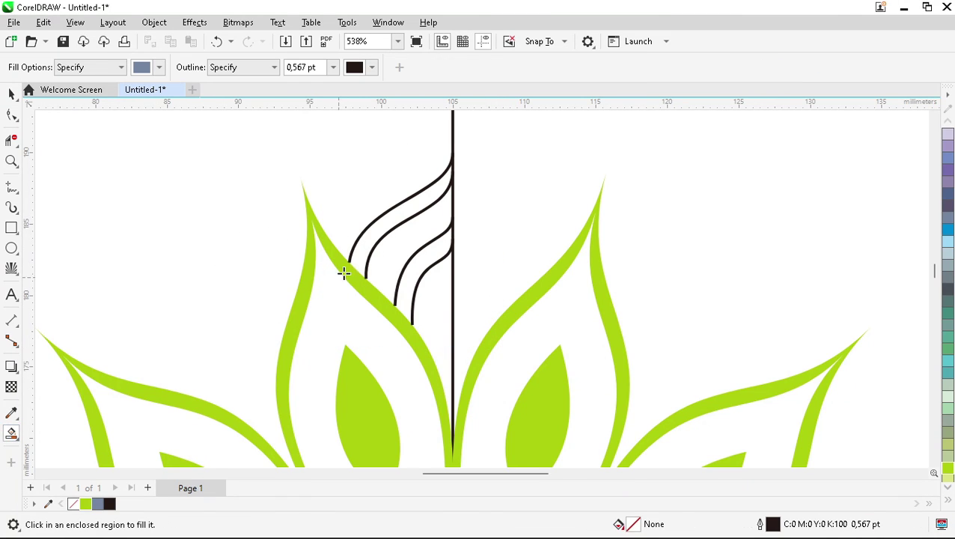
left_click(381, 233)
left_click(422, 267)
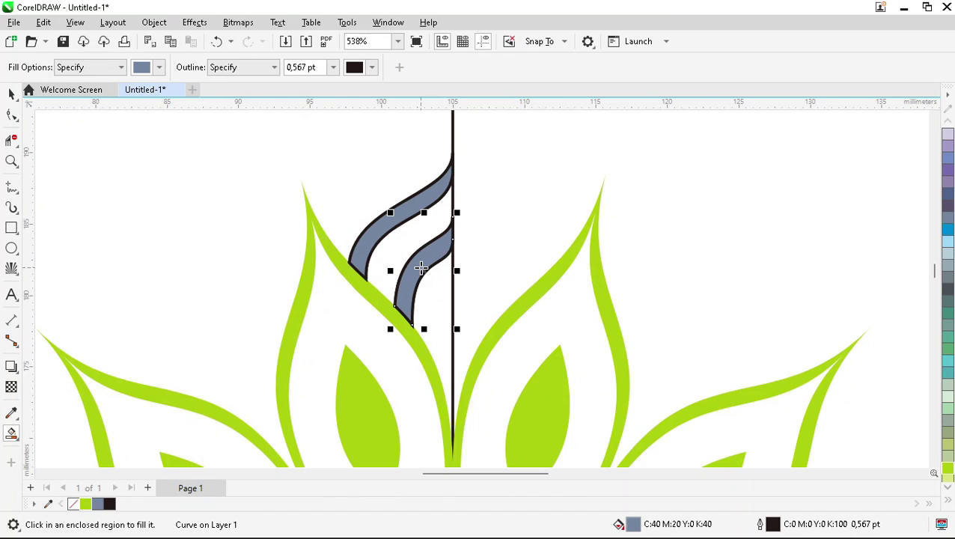
- Delete the four grouped curves and weld the two filled bands into one shape with no outline
key("space")
left_click(396, 252)
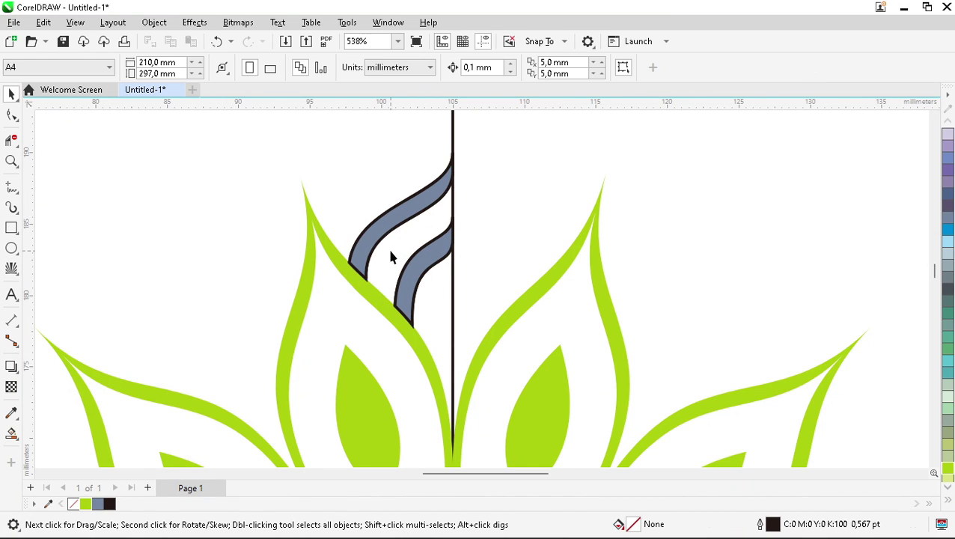
left_click(422, 293)
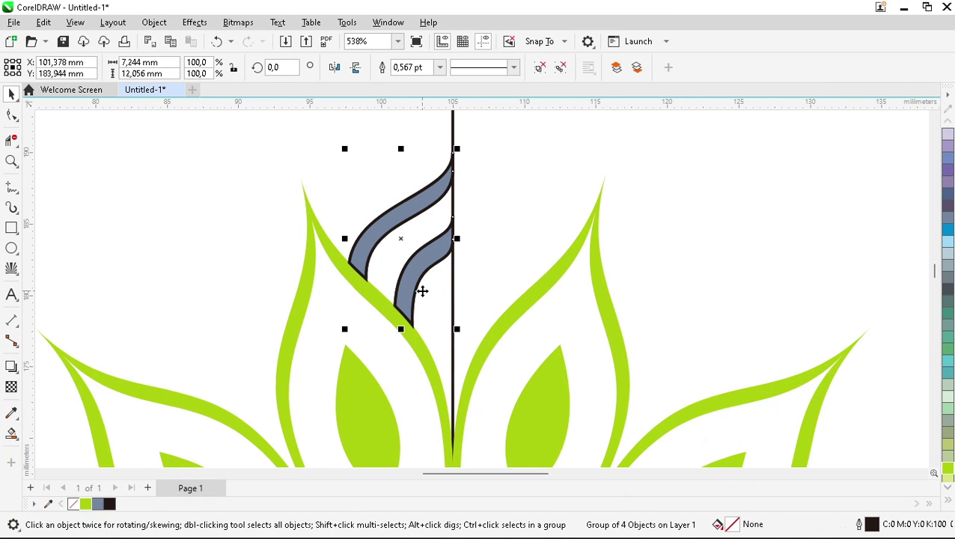
left_click(422, 254, "ctrl")
left_click(384, 219, "ctrl+shift")
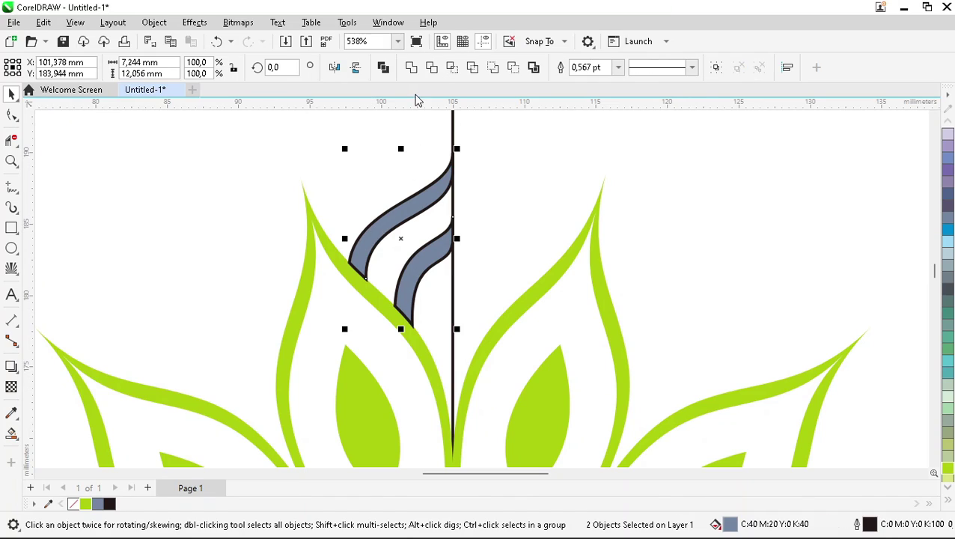
left_click(411, 67)
left_click(439, 67)
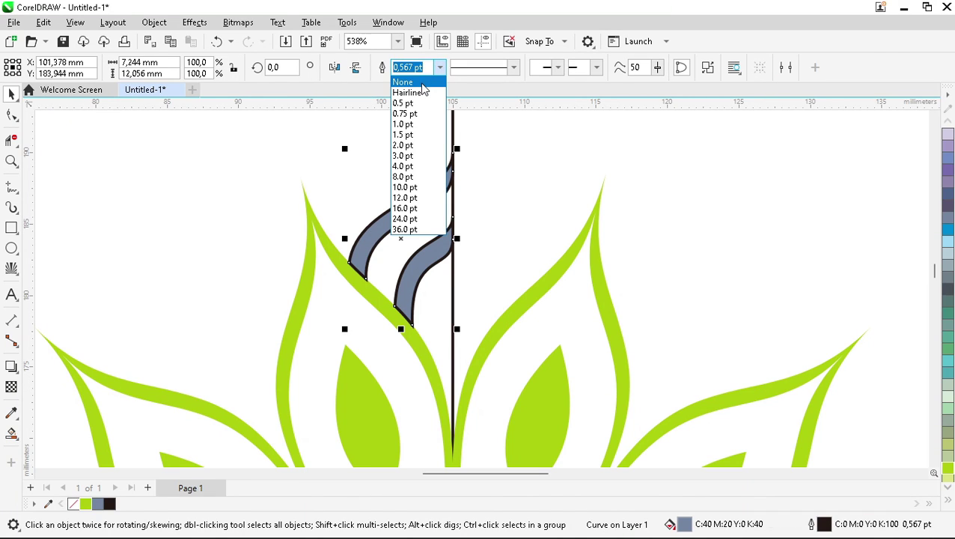
left_click(405, 81)
- Mirror a copy of the bands across the guide line and weld both halves into one petal filled with the ornament's green
left_click_drag(344, 238, 464, 262)
left_click(418, 272, "shift")
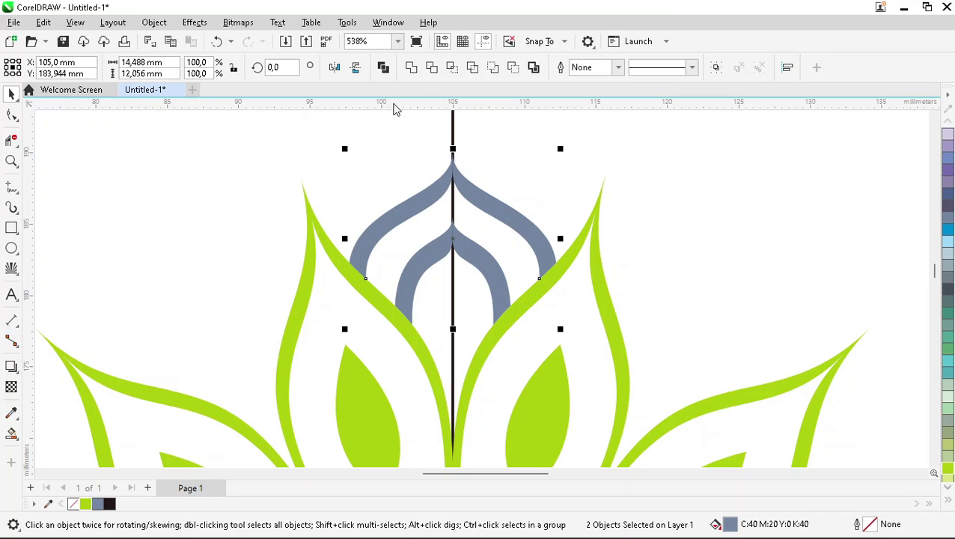
left_click(411, 67)
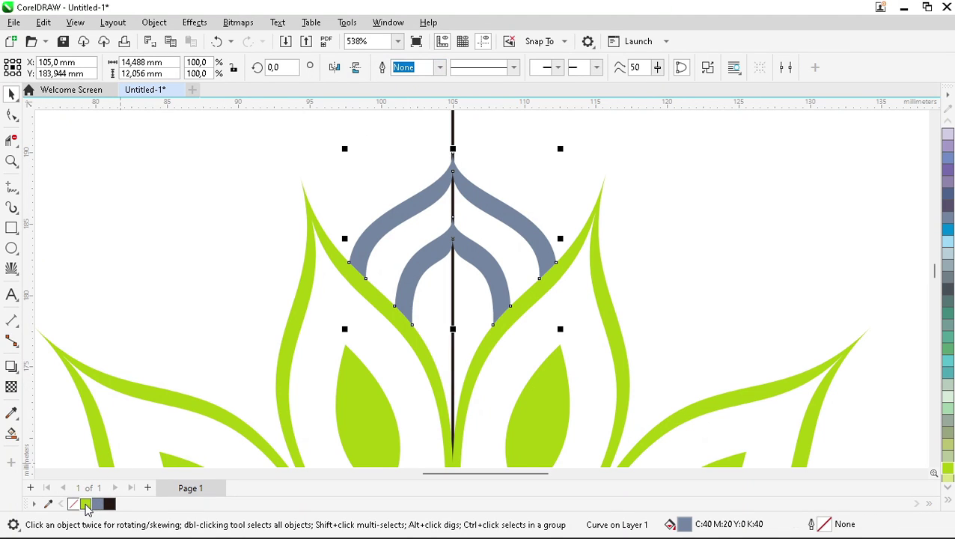
left_click(86, 503)
- Set the new petal's rotation centre to the ornament's centre and rotate a copy 30° clockwise
scroll(395, 172, "down", 5)
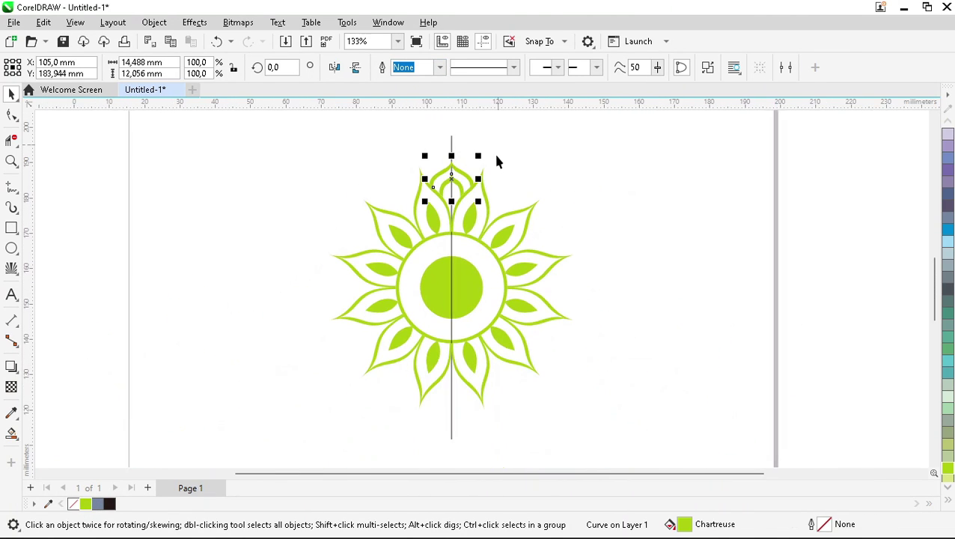
scroll(444, 284, "up", 1)
left_click(452, 163)
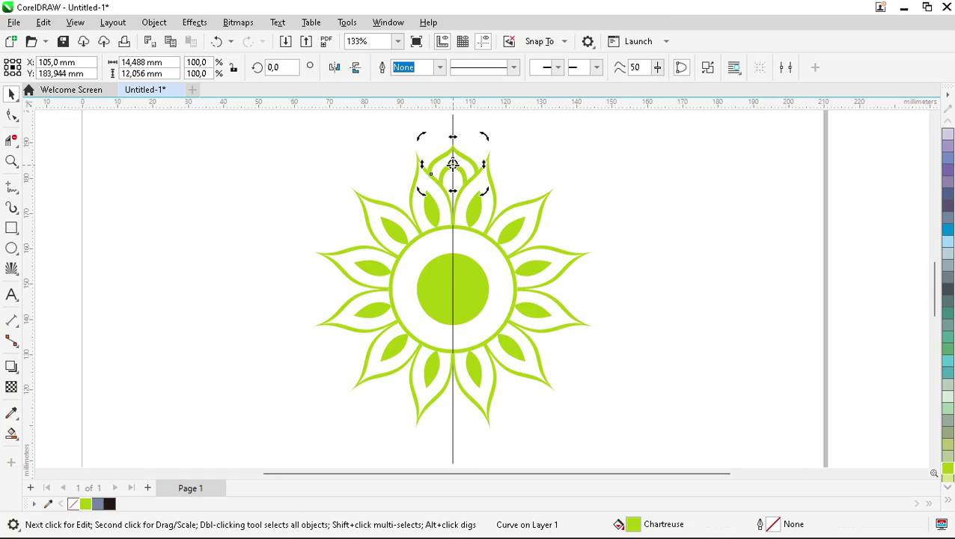
left_click_drag(453, 163, 453, 289)
left_click_drag(487, 135, 557, 171)
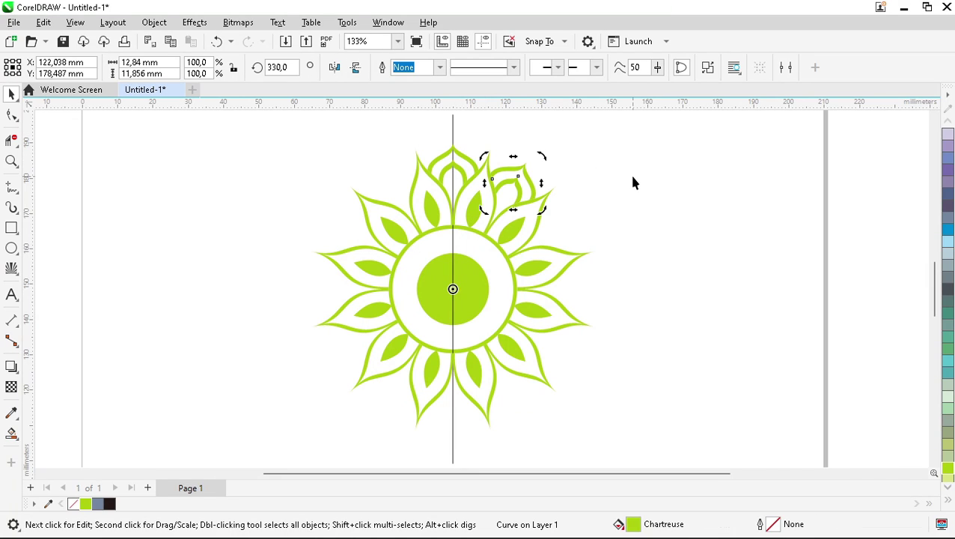
- Repeat the rotated copy around the ornament until twelve outer petals complete the circle
key("ctrl+r")
key("ctrl+r")
key("ctrl+r")
key("ctrl+r")
key("ctrl+r")
key("ctrl+r")
key("ctrl+r")
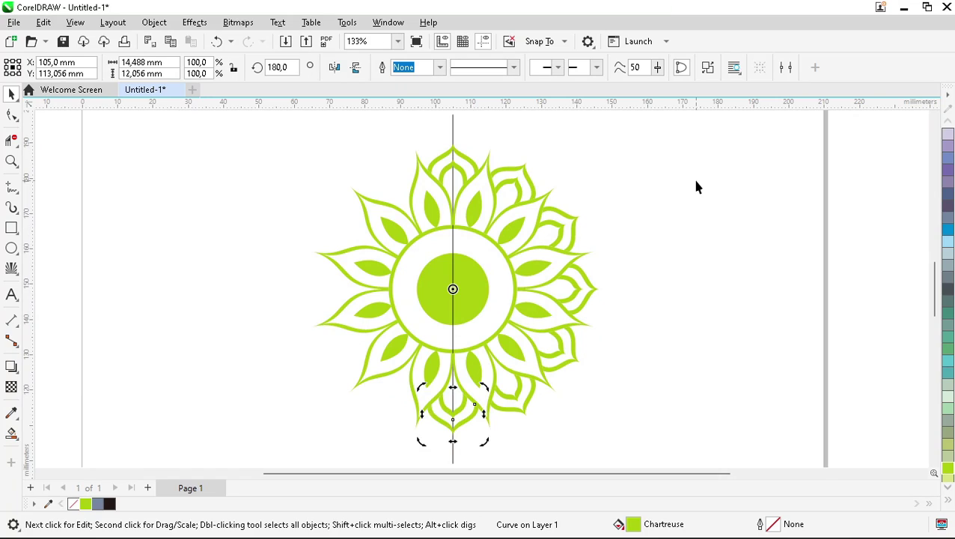
key("ctrl+r")
key("ctrl+r")
key("ctrl+r")
left_click(696, 187)
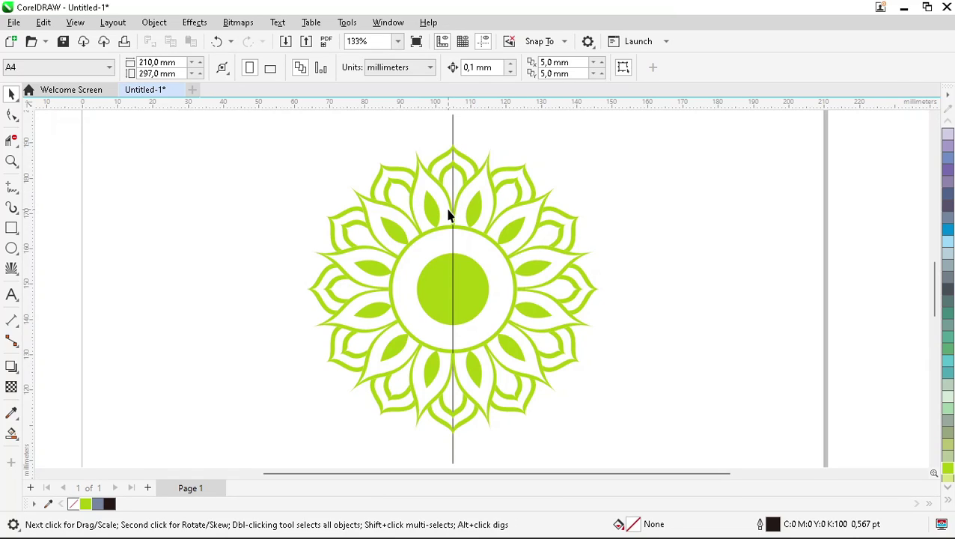
- Rotate the whole ornament clockwise by half a petal spacing so a pointed petal lies on the guide line
scroll(449, 216, "down", 1)
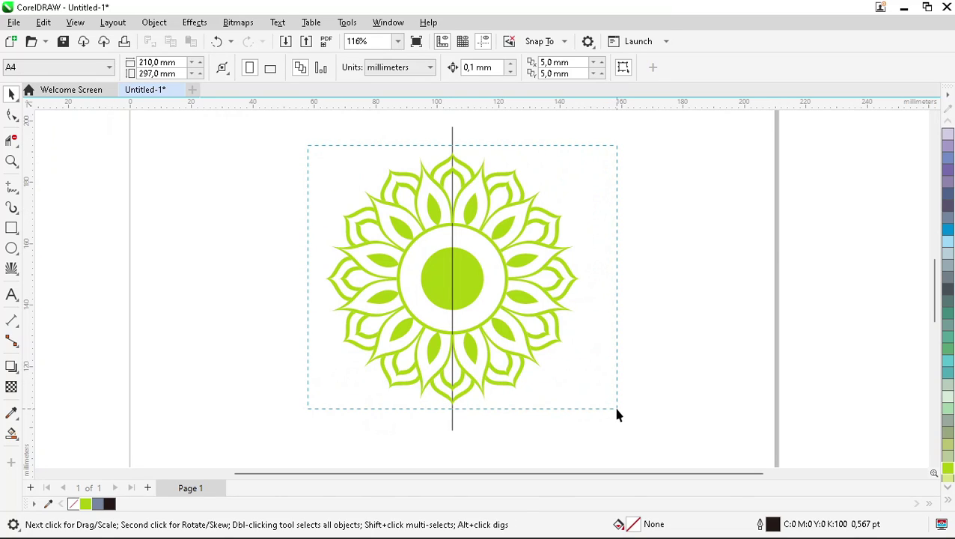
left_click_drag(616, 414, 617, 414)
left_click(469, 273)
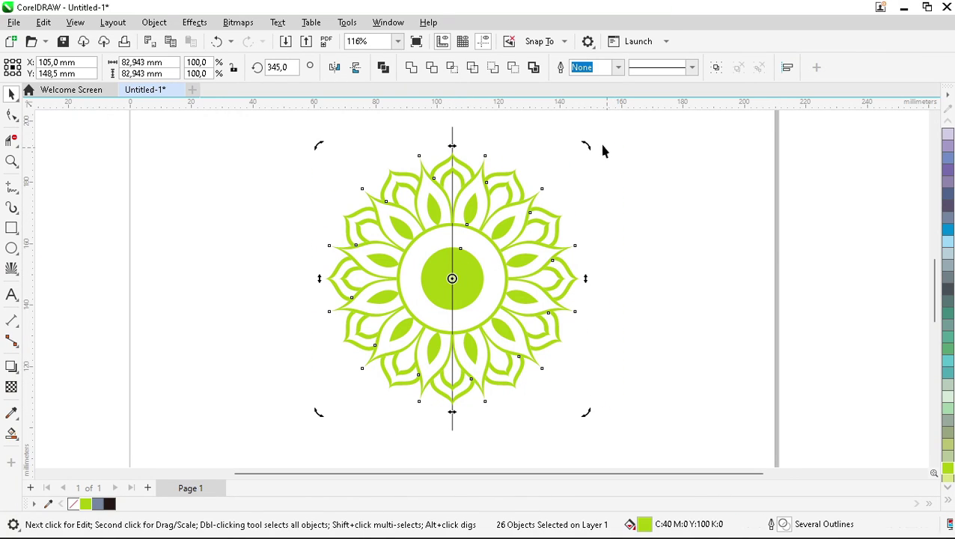
left_click_drag(586, 143, 629, 163)
left_click(641, 259)
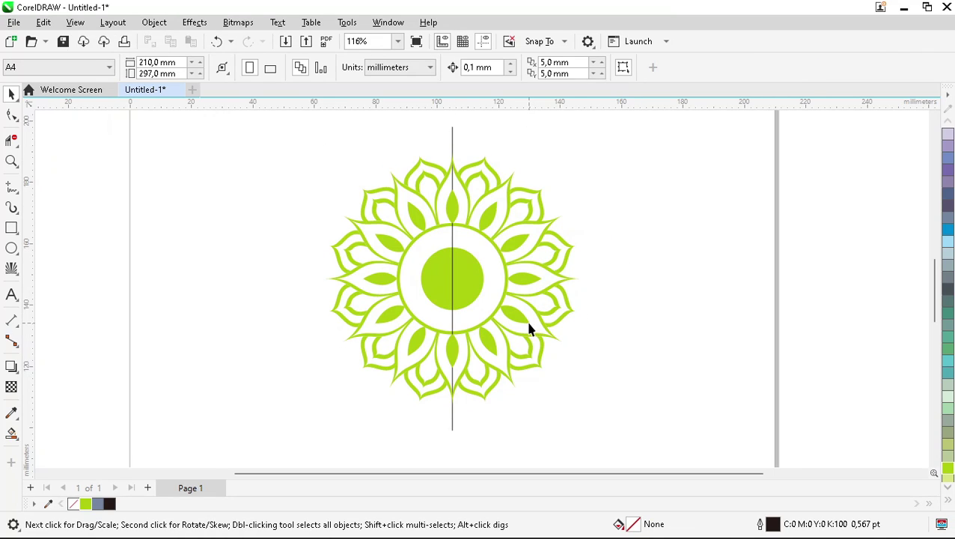
- Lengthen the vertical guide line equally at both ends beyond the ornament
scroll(525, 327, "down", 2)
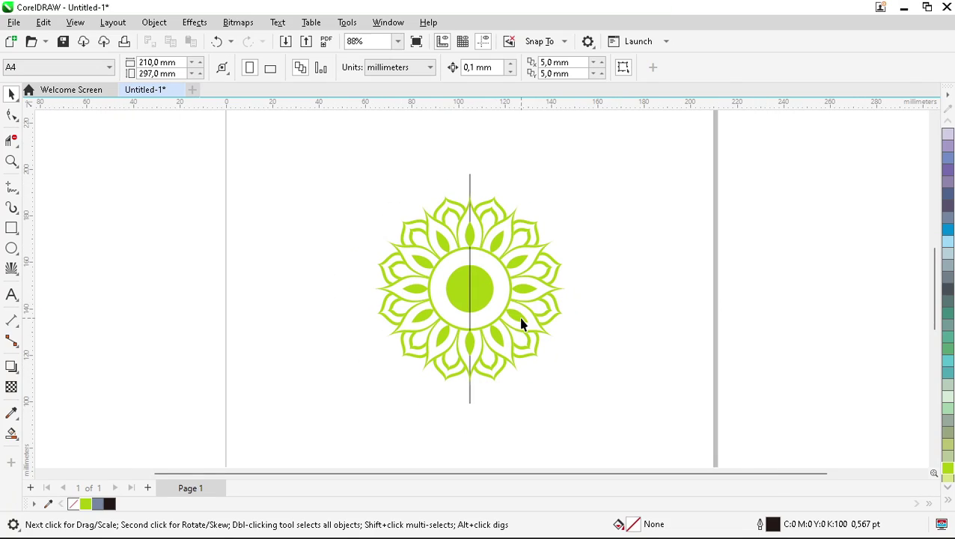
left_click(470, 176)
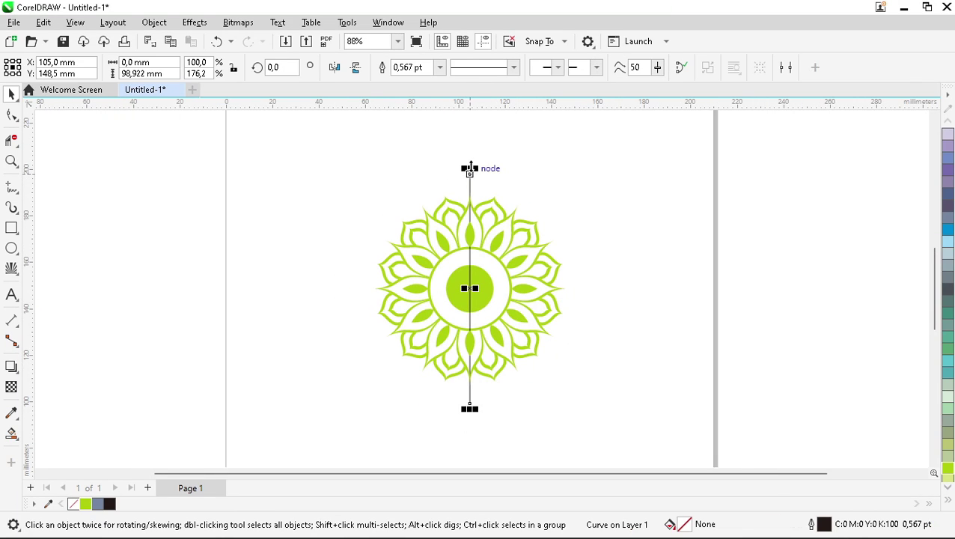
left_click_drag(470, 168, 473, 136)
left_click(545, 183)
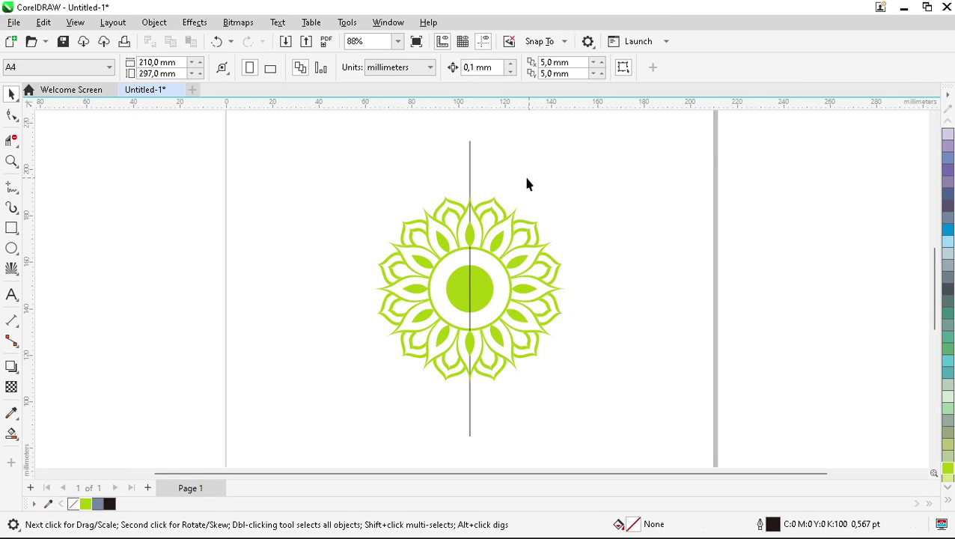
- Draw a circle about 13.8 mm in diameter and centre it on the guide line at the top petal's tip
key("z")
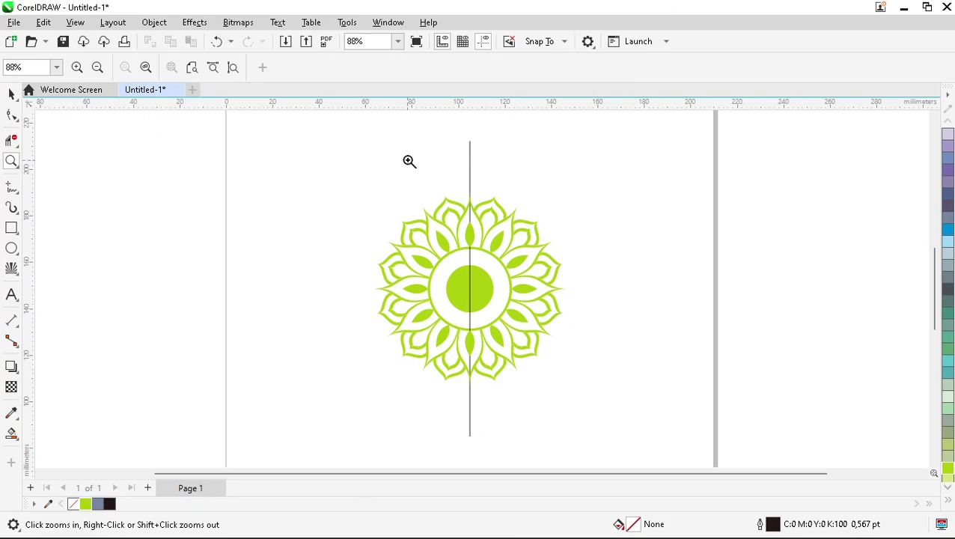
left_click_drag(503, 220, 522, 234)
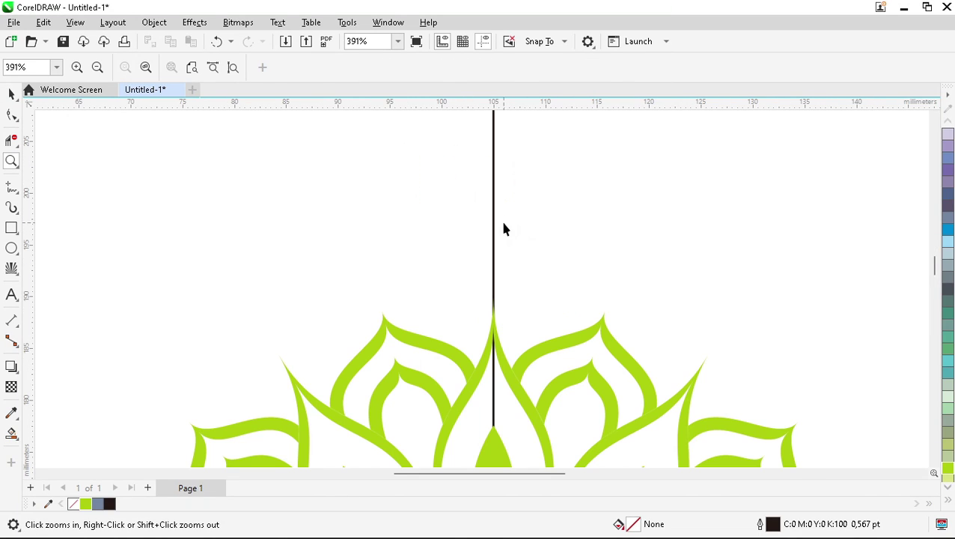
key("space")
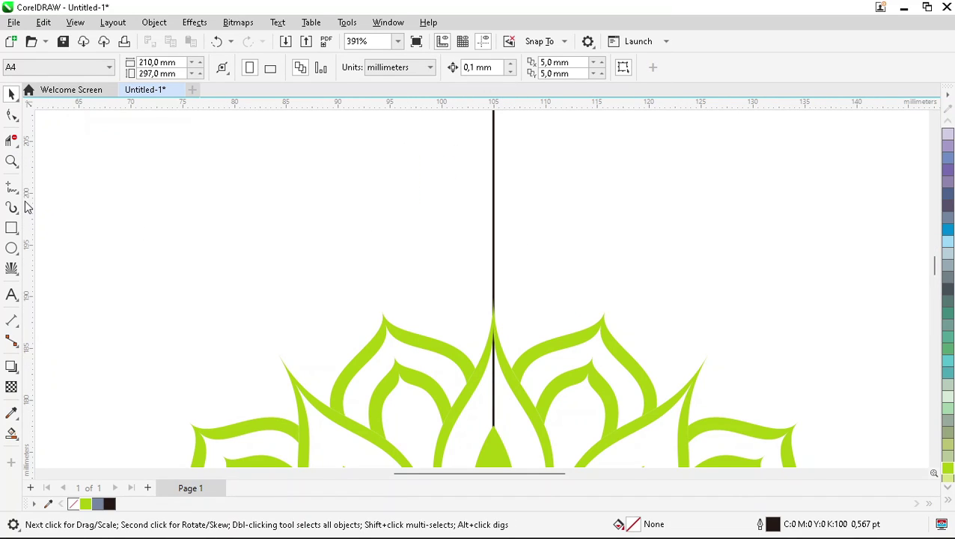
left_click(11, 247)
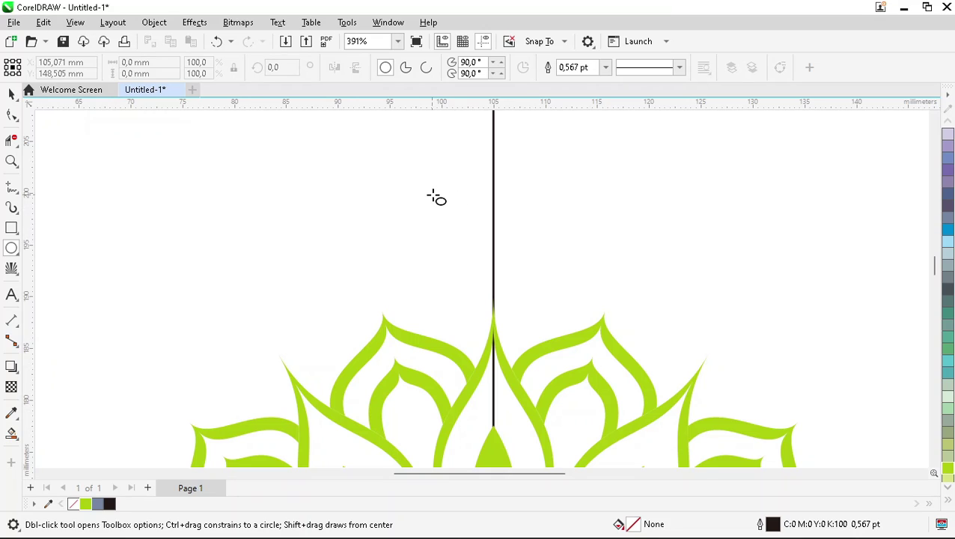
left_click_drag(430, 192, 565, 343)
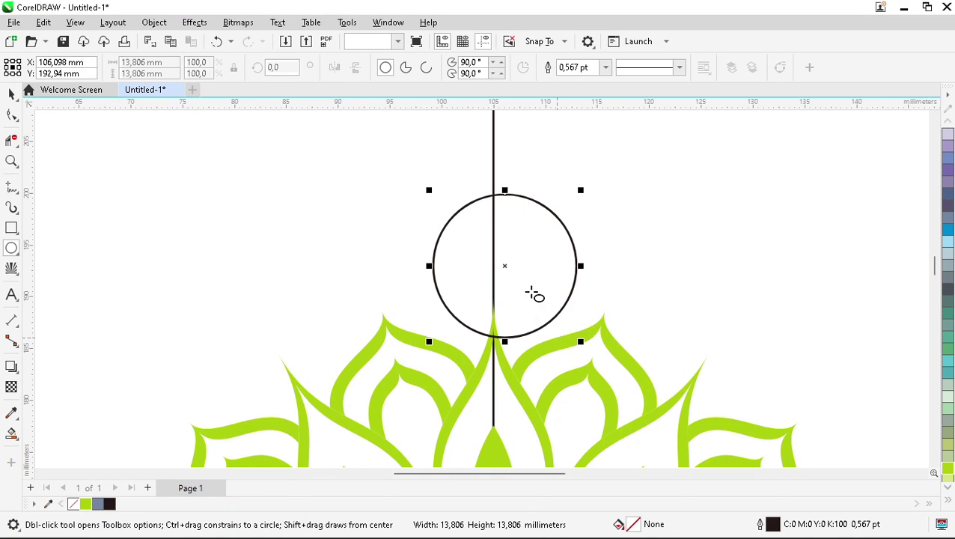
key("space")
left_click_drag(506, 270, 480, 312)
scroll(461, 319, "down", 2)
scroll(471, 296, "up", 2)
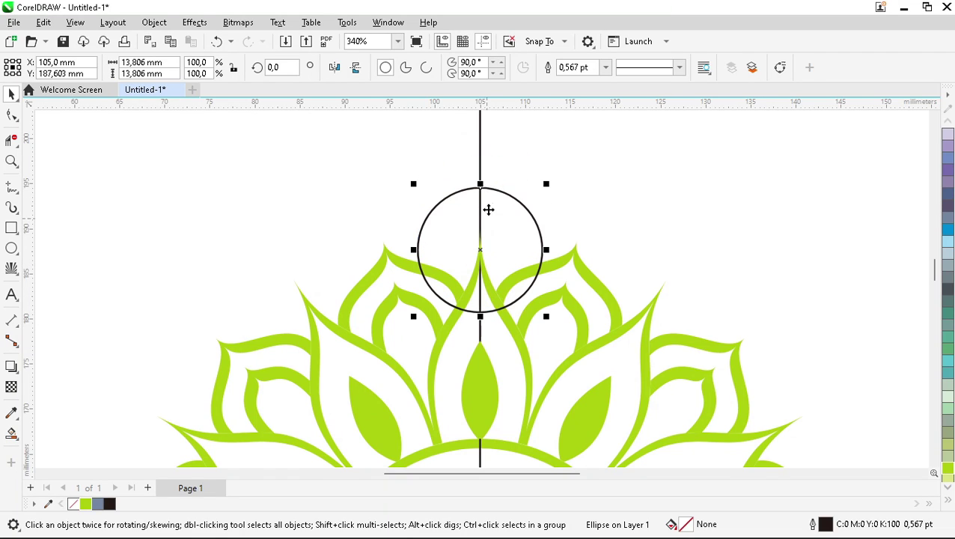
- Stretch the circle vertically about its centre into an ellipse and enlarge it to about 15.8 by 21.1 mm
left_click_drag(481, 184, 489, 166)
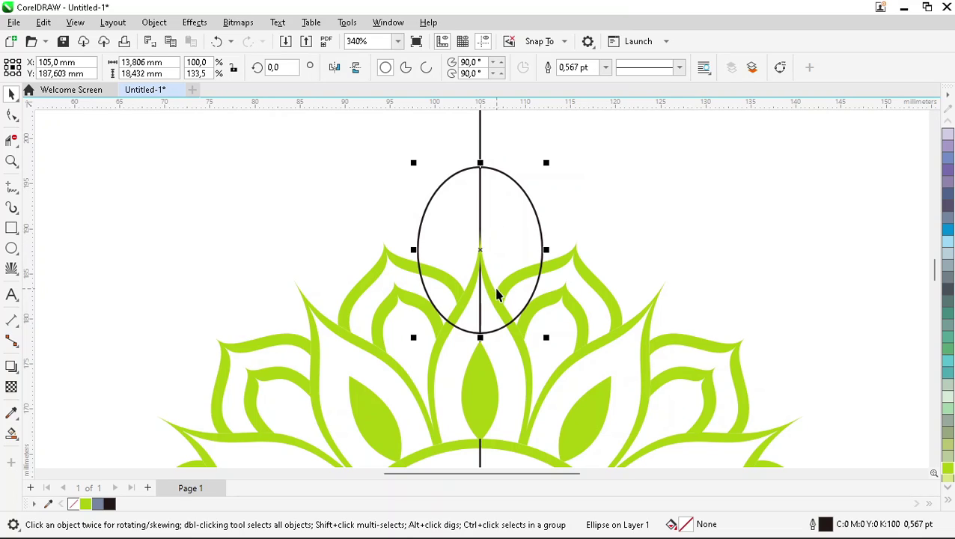
scroll(445, 262, "up", 1)
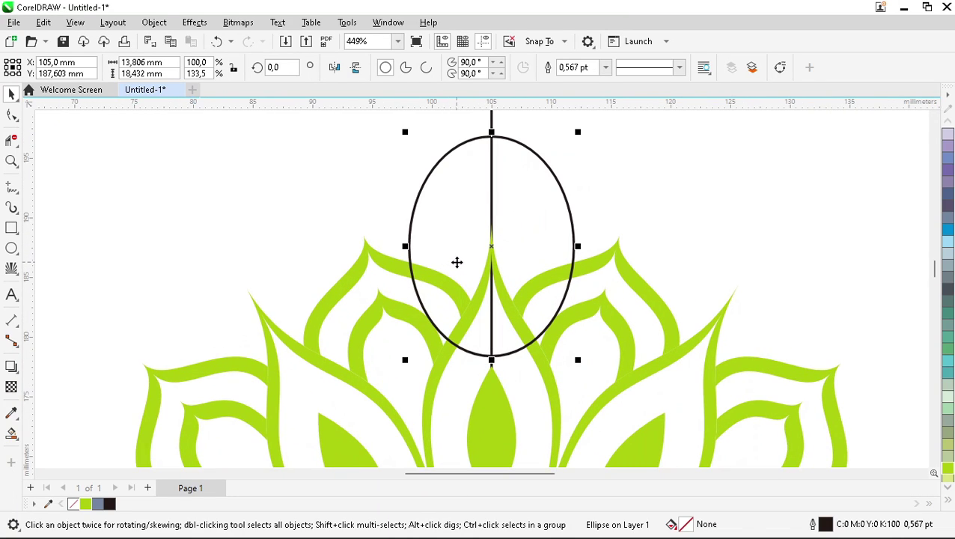
scroll(490, 280, "down", 1)
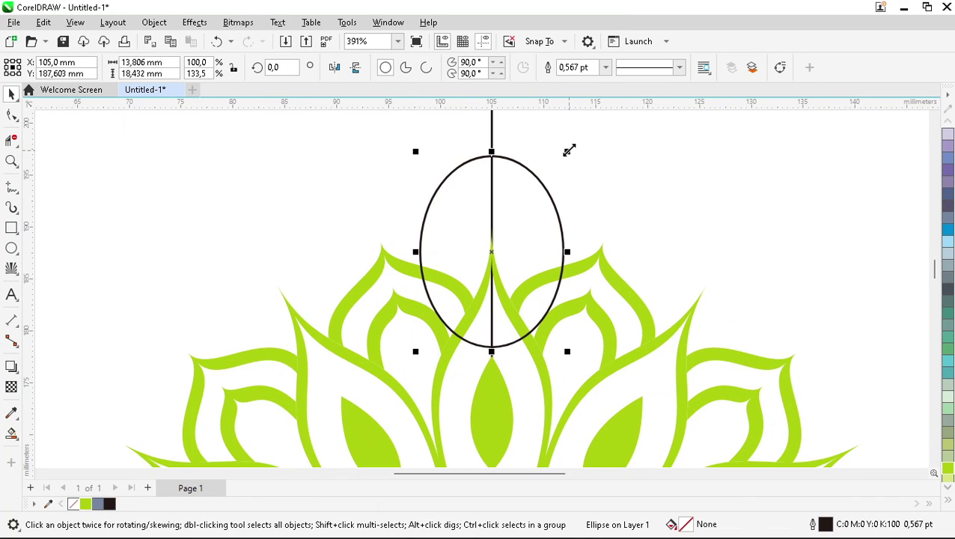
left_click_drag(569, 151, 595, 146)
left_click(621, 217)
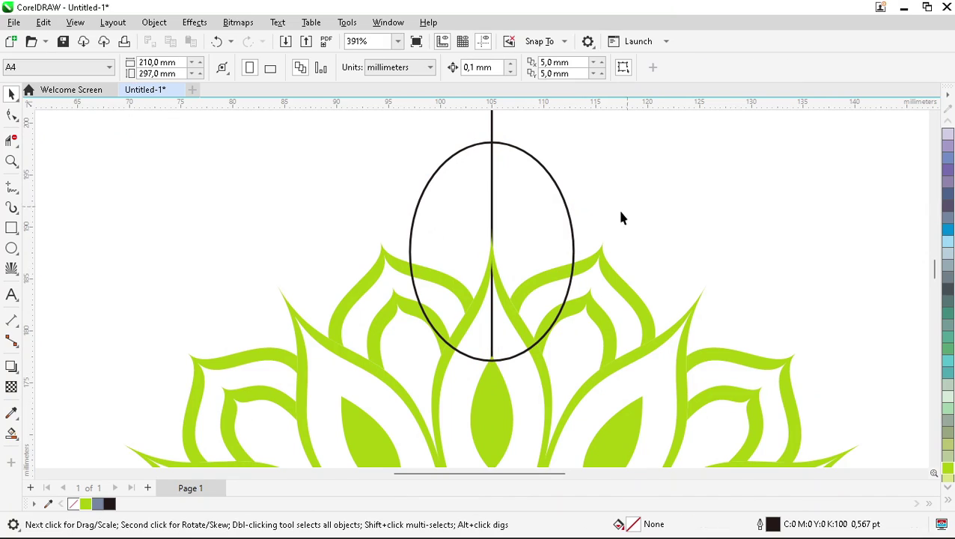
- Move the ellipse about 1.5 mm down along the guide line and keep it selected
left_click(496, 274)
mouse_move(493, 251)
left_mouse_down()
mouse_move(492, 235)
mouse_move(492, 267)
left_mouse_up()
left_click(647, 221)
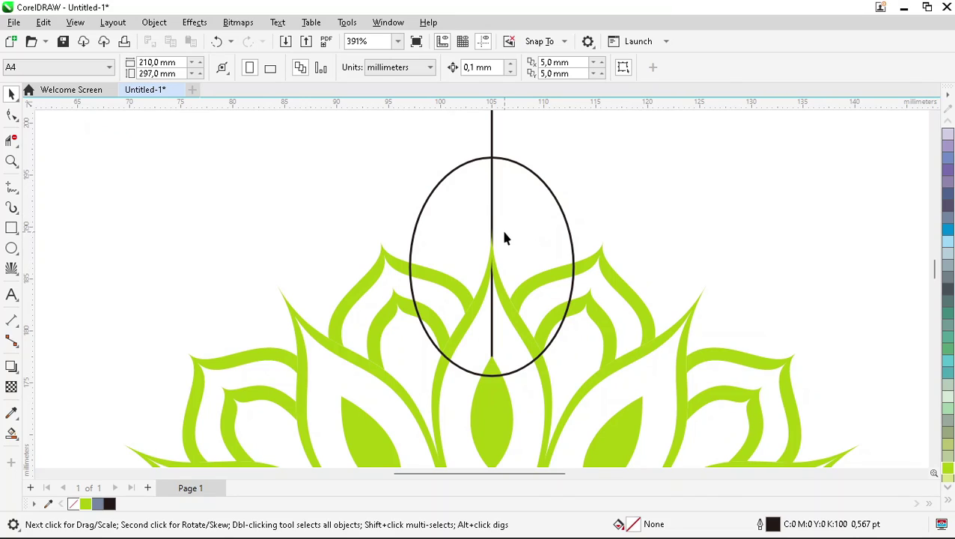
scroll(499, 234, "down", 2)
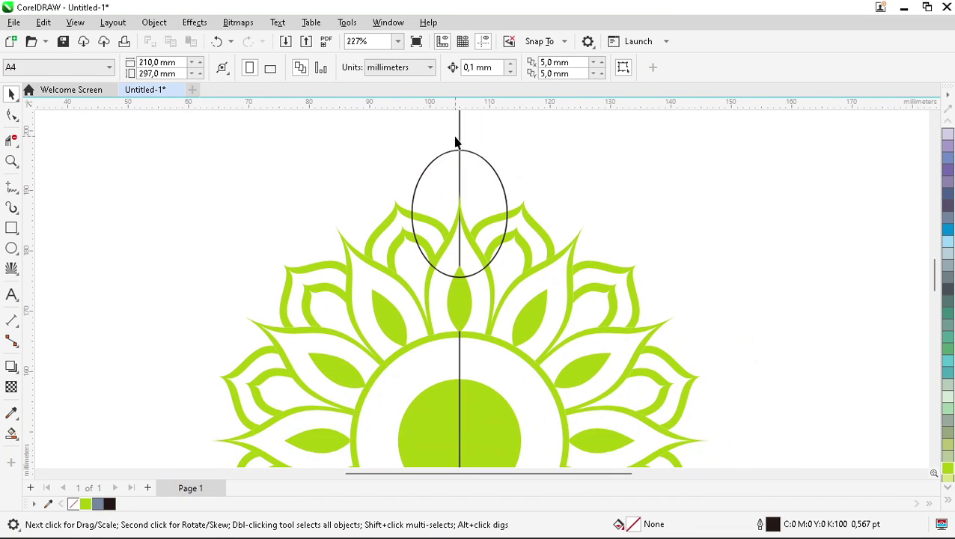
scroll(456, 150, "up", 2)
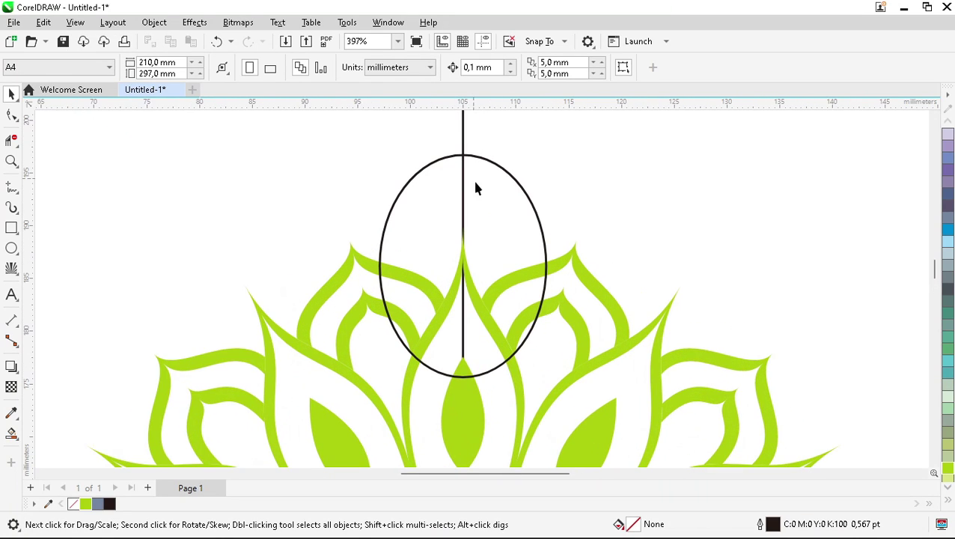
left_click(494, 213)
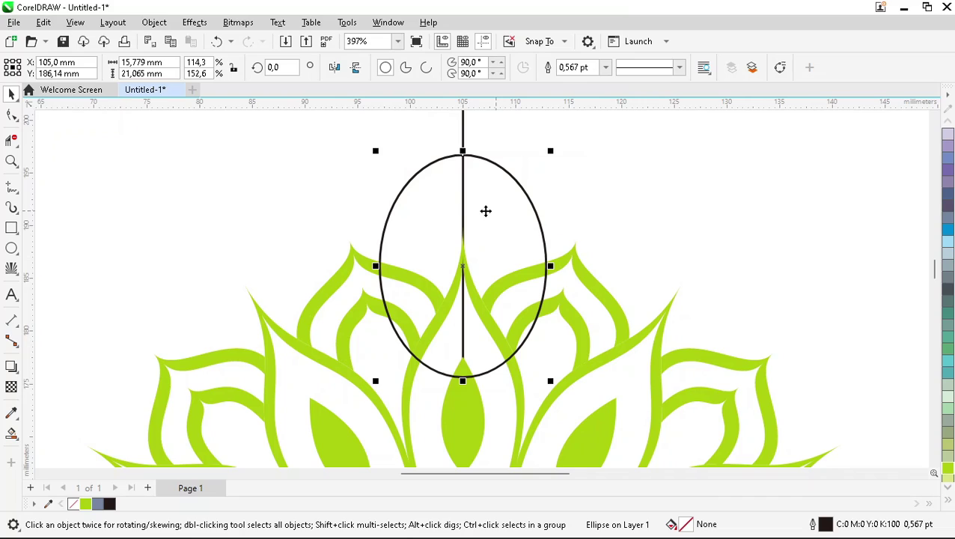
- Add three smaller concentric copies inside the ellipse, the largest about 14.1 by 18.8 mm and the innermost about 7.0 by 9.4 mm
left_click_drag(551, 150, 542, 155)
left_click_drag(542, 155, 544, 159)
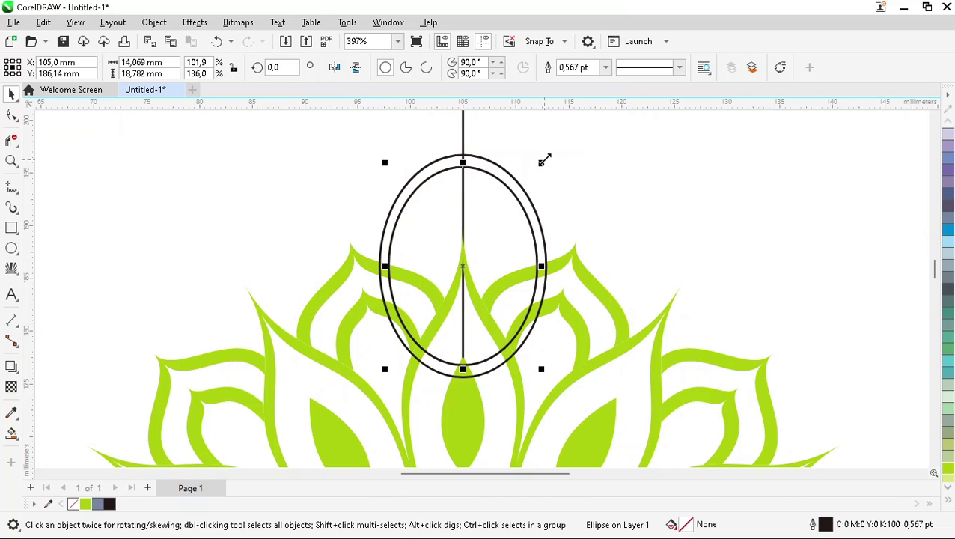
left_click_drag(544, 159, 511, 208)
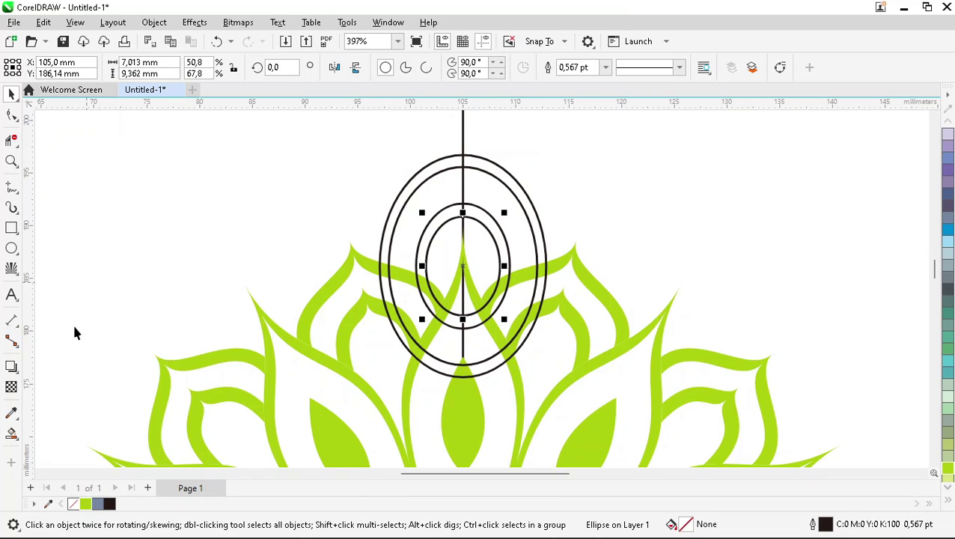
- Smart Fill the upper-left section of the inner and outer elliptical bands, between the guide line and the green petal
left_click(11, 434)
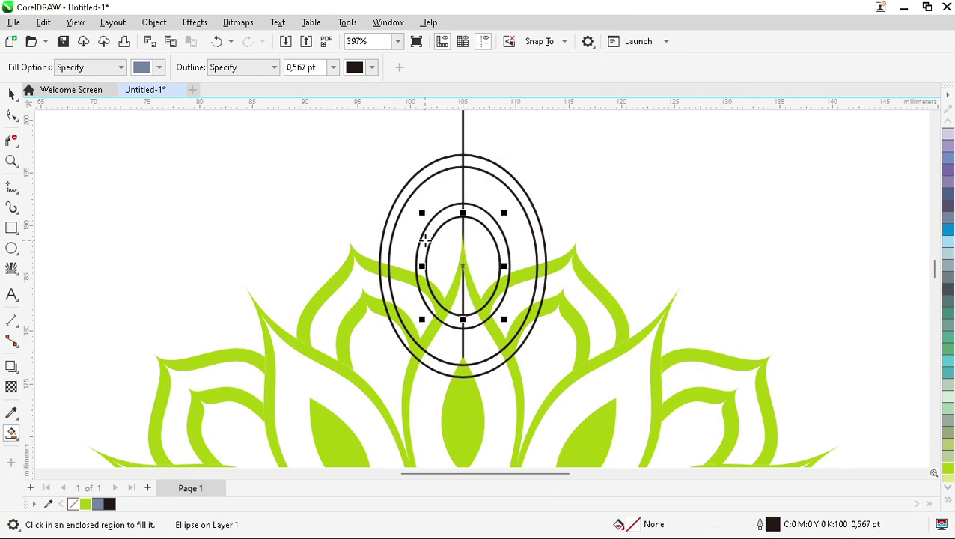
left_click(424, 239)
left_click(395, 215)
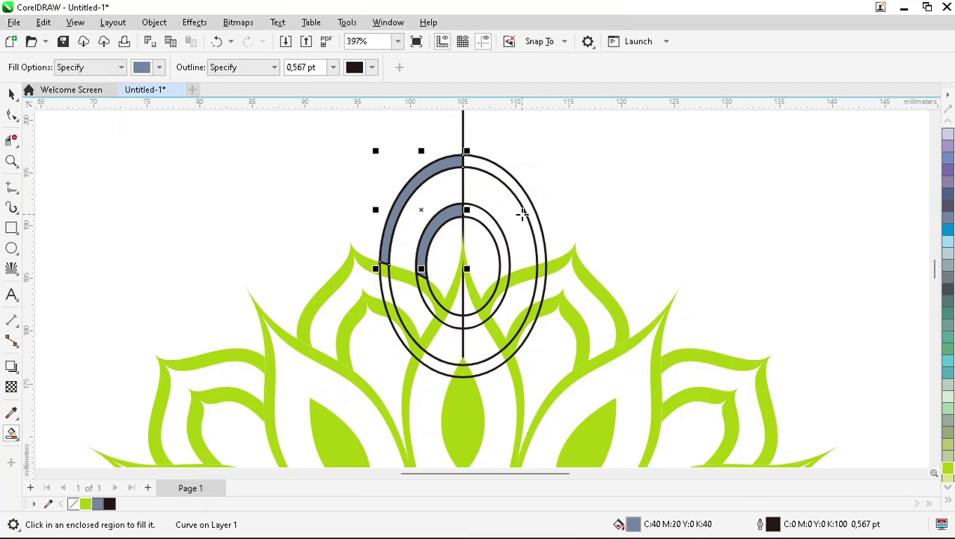
key("space")
key("Escape")
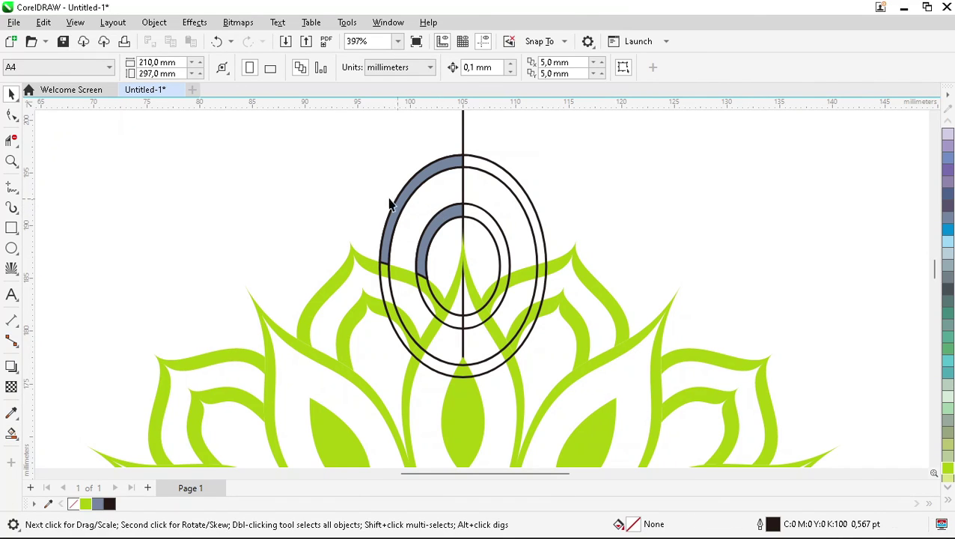
- Create a radial Impact burst centred on the ellipses and stretch it to the outer ellipse, about 15.7 by 21 mm
left_click(11, 268)
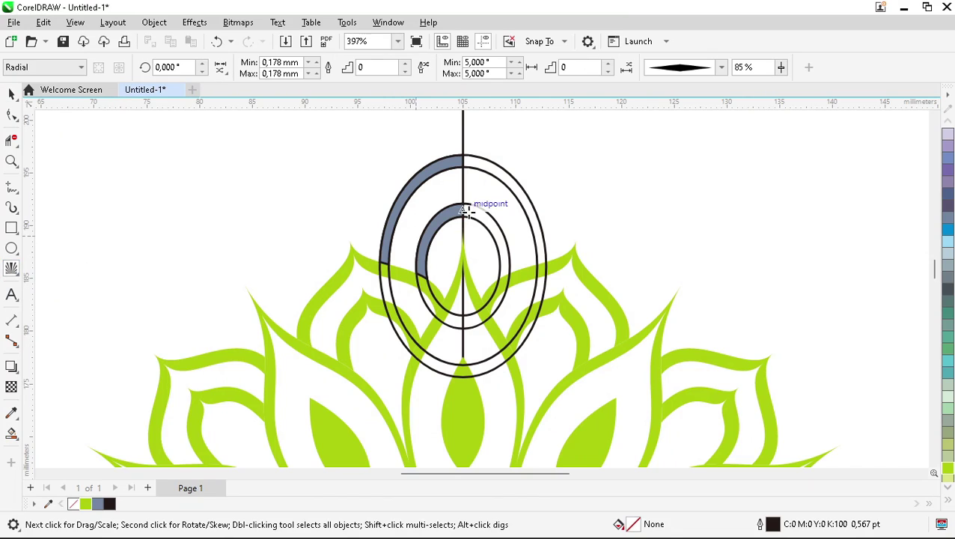
left_click_drag(432, 194, 482, 248)
key("space")
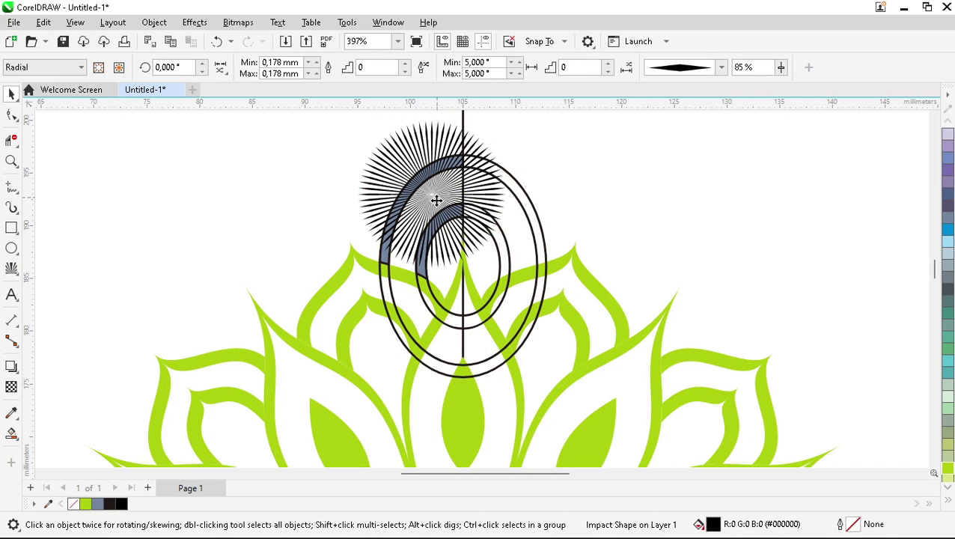
left_click_drag(437, 196, 462, 266)
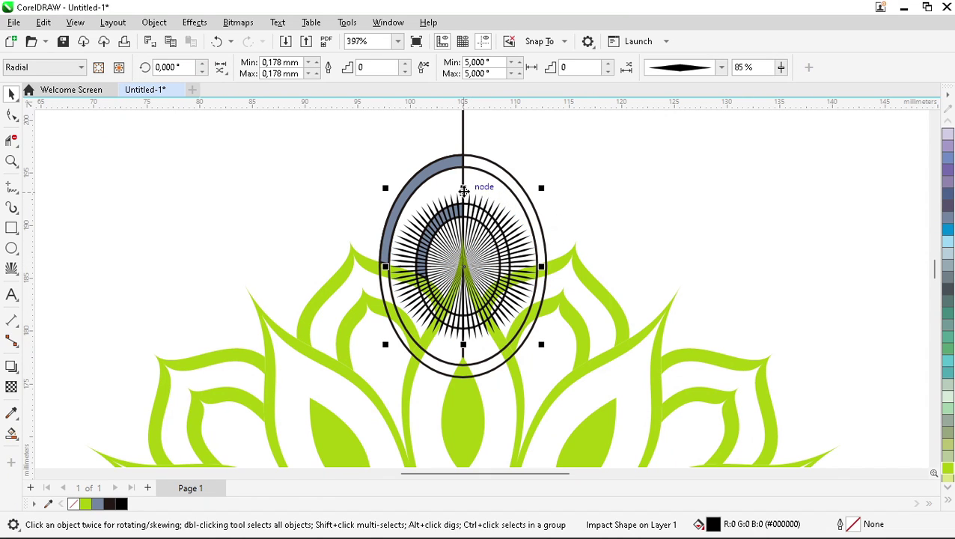
left_click_drag(482, 187, 465, 152)
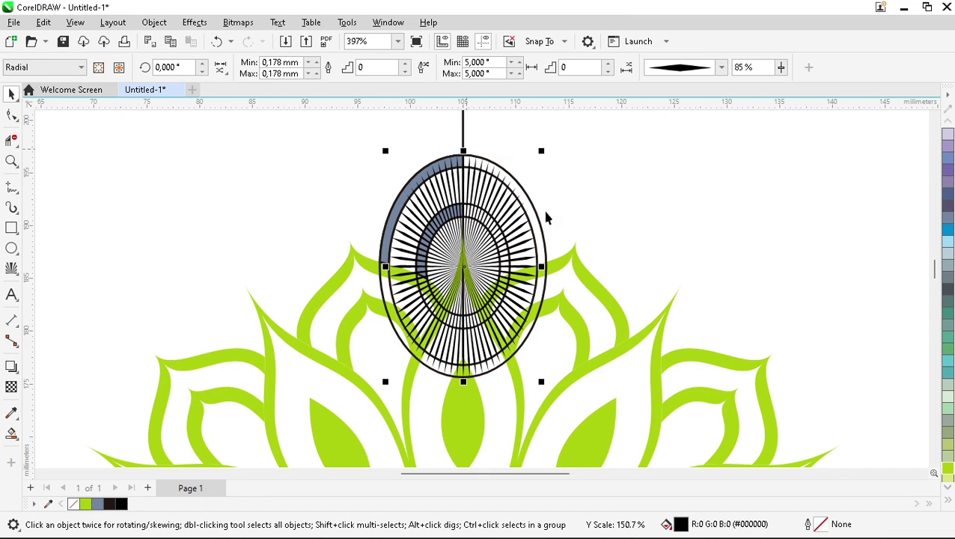
mouse_move(543, 266)
left_mouse_down()
mouse_move(558, 264)
mouse_move(550, 266)
left_mouse_up()
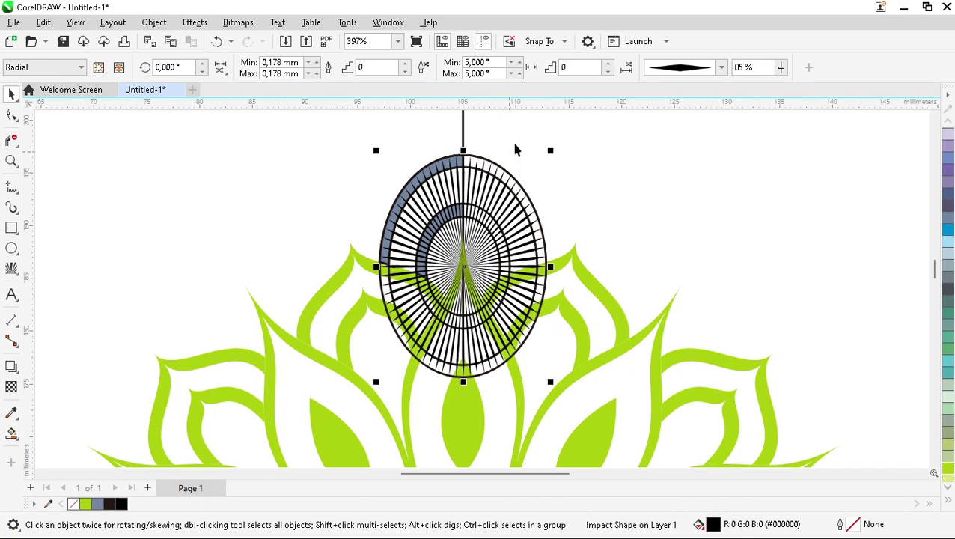
- Set the burst's minimum and maximum line spacing to 12° and its line width to 0.478 mm
left_click(520, 63)
left_click(520, 63)
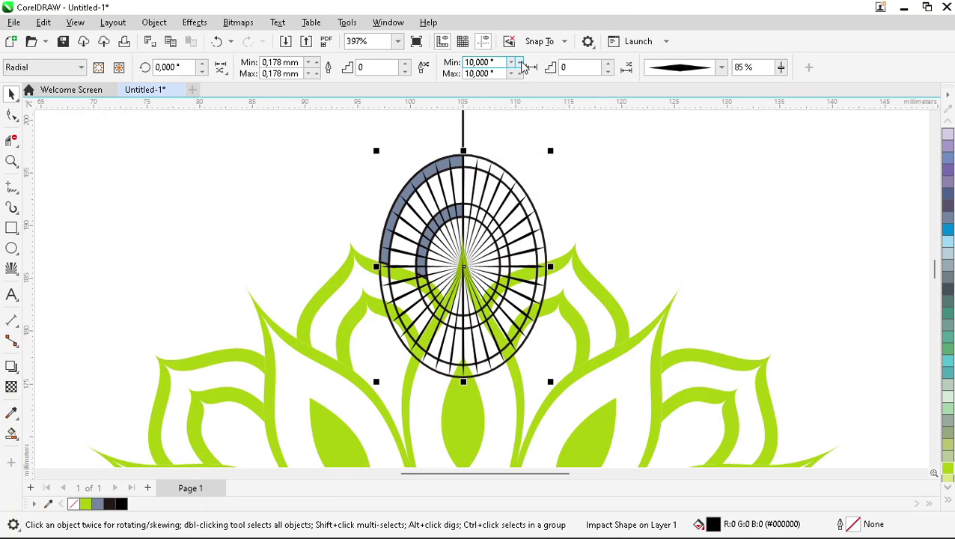
left_click(520, 63)
left_click(520, 63)
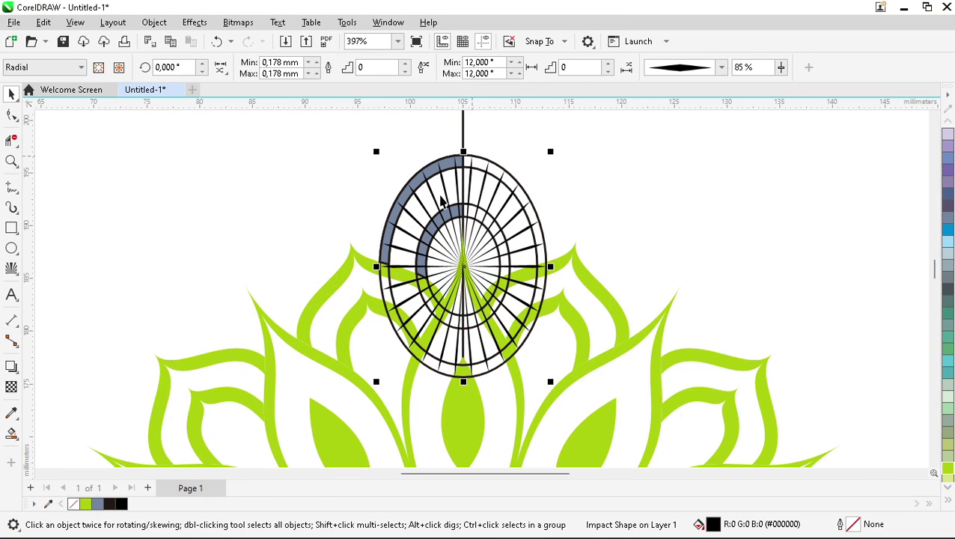
left_click(316, 60)
left_click(316, 60)
left_click(316, 60)
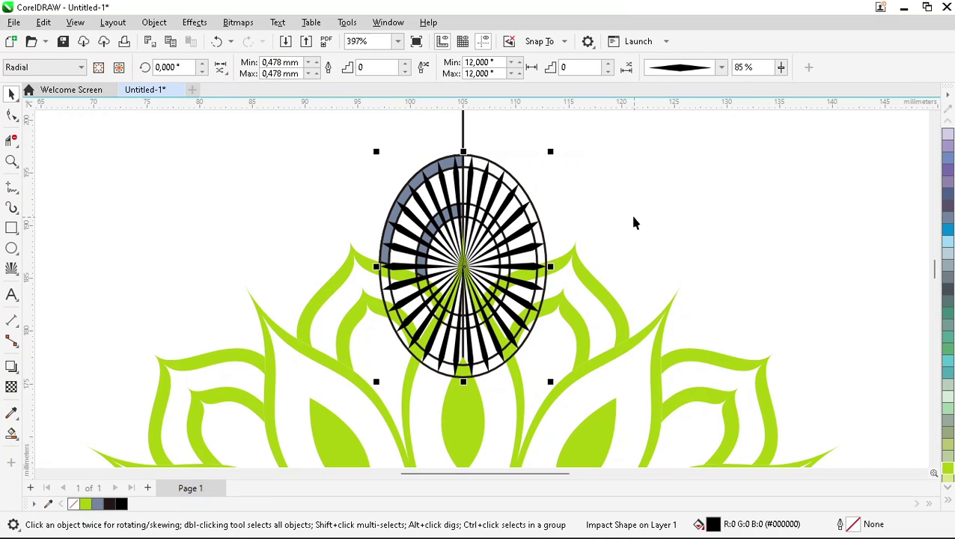
- Convert the radial burst to curves and deselect it
right_click(463, 265)
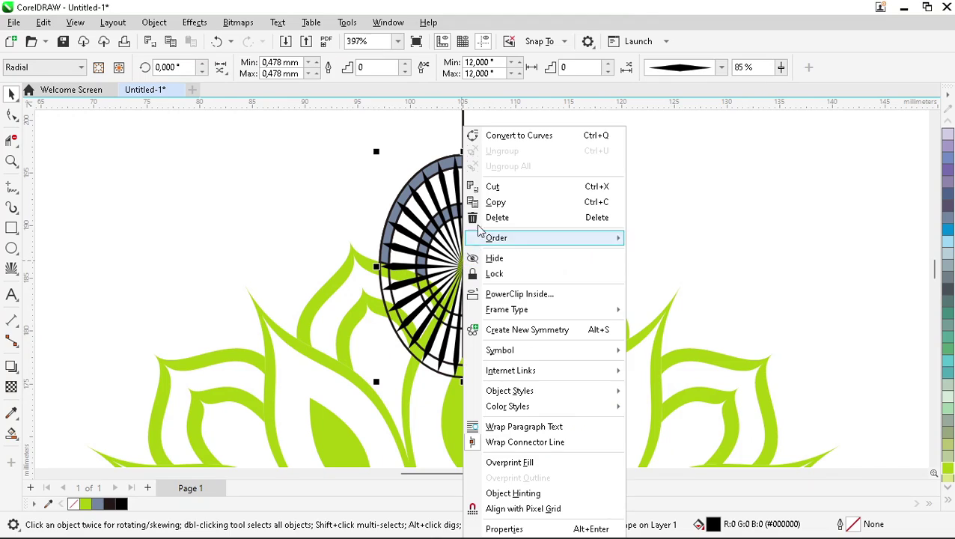
left_click(505, 132)
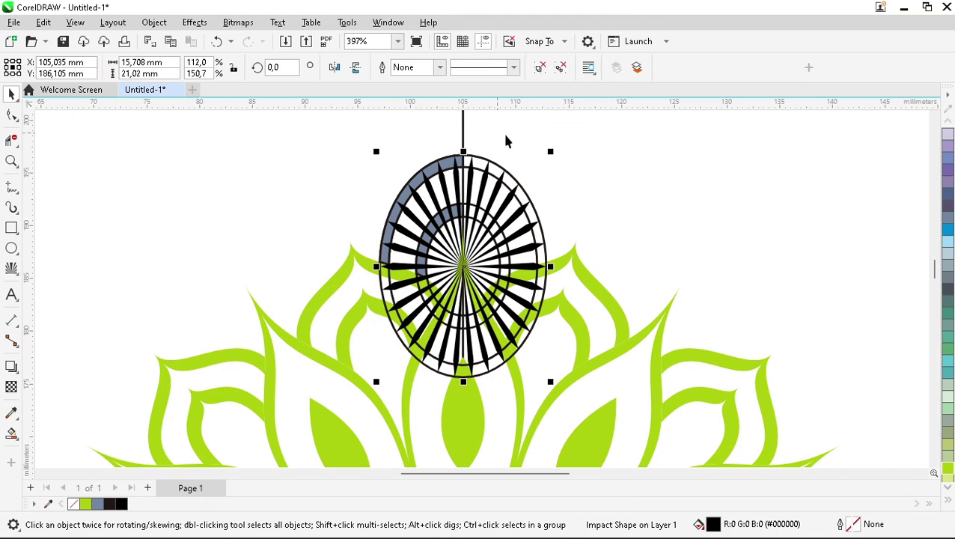
left_click(621, 191)
- Smart Fill the eight burst spokes between the two filled bands on the left half of the ellipses
key("z")
left_click_drag(353, 139, 497, 291)
key("space")
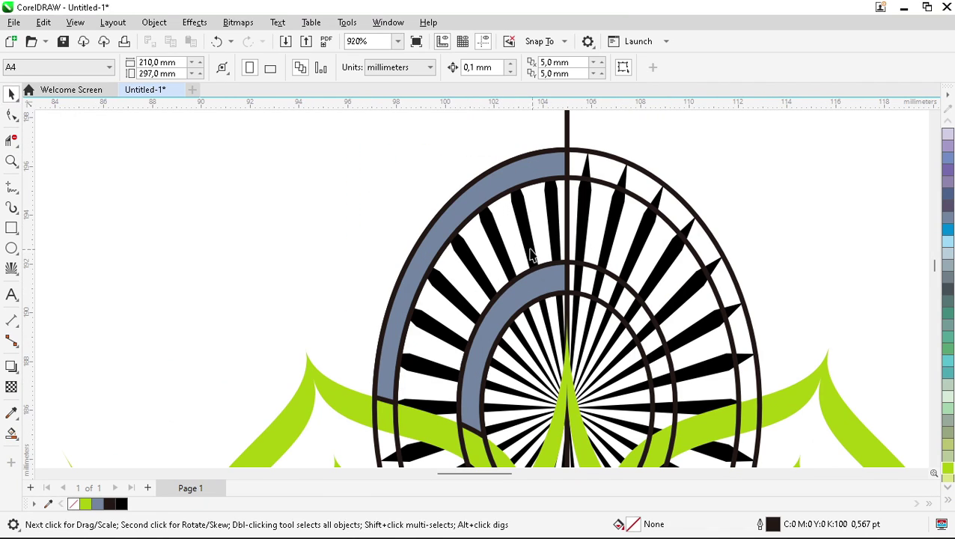
left_click(11, 433)
left_click(551, 201)
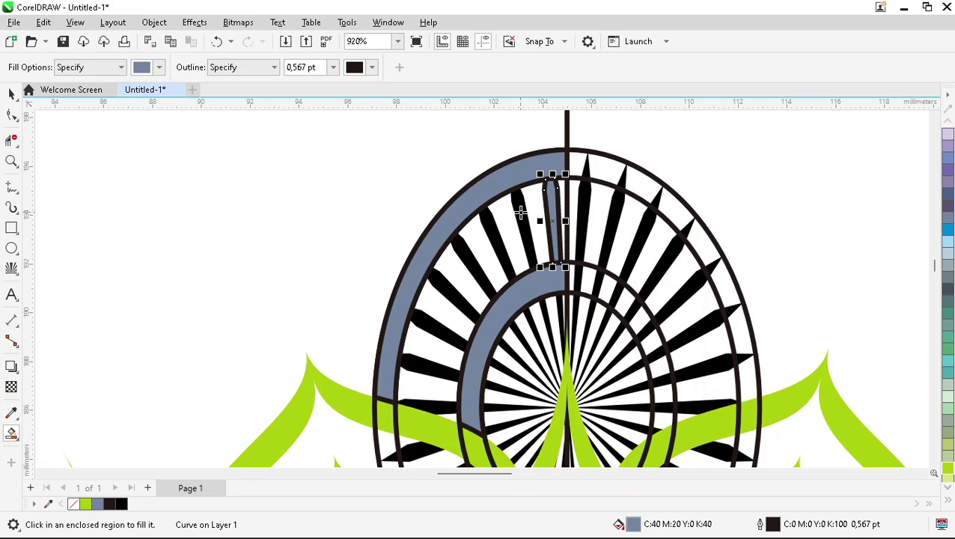
left_click(523, 215)
left_click(492, 229)
left_click(466, 256)
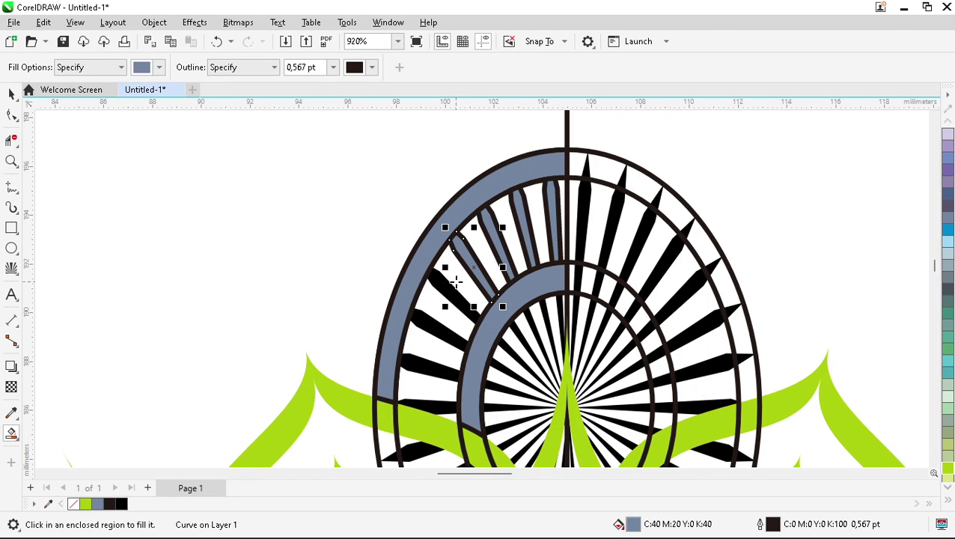
left_click(442, 288)
left_click(432, 330)
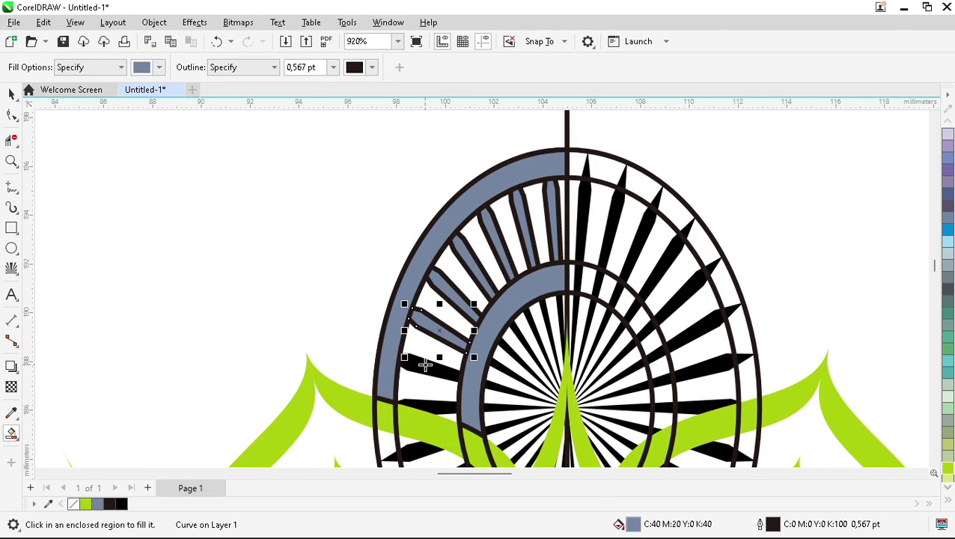
left_click(426, 364)
left_click(439, 407)
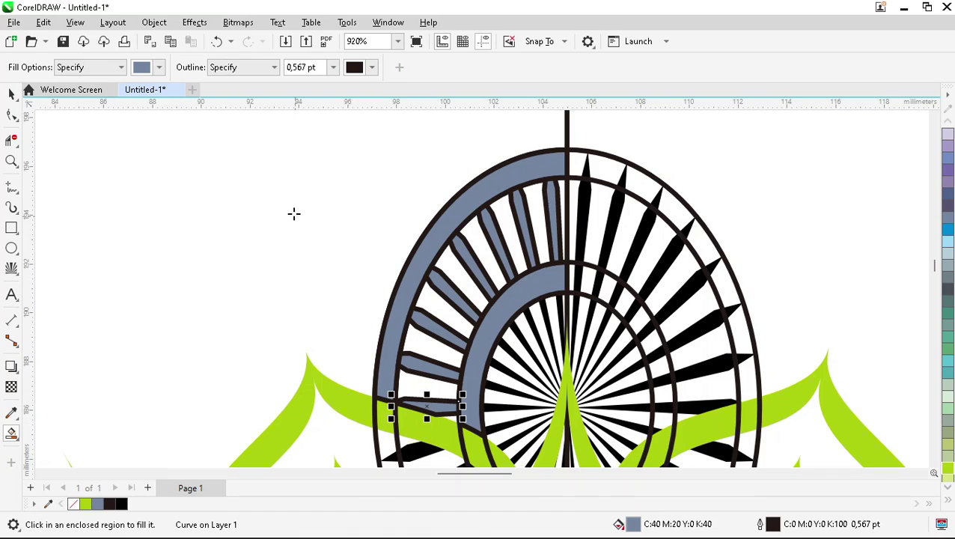
- Delete the original burst and all four construction ellipses, keeping only the filled band sections and spokes
scroll(293, 214, "down", 2)
key("space")
left_click(457, 223)
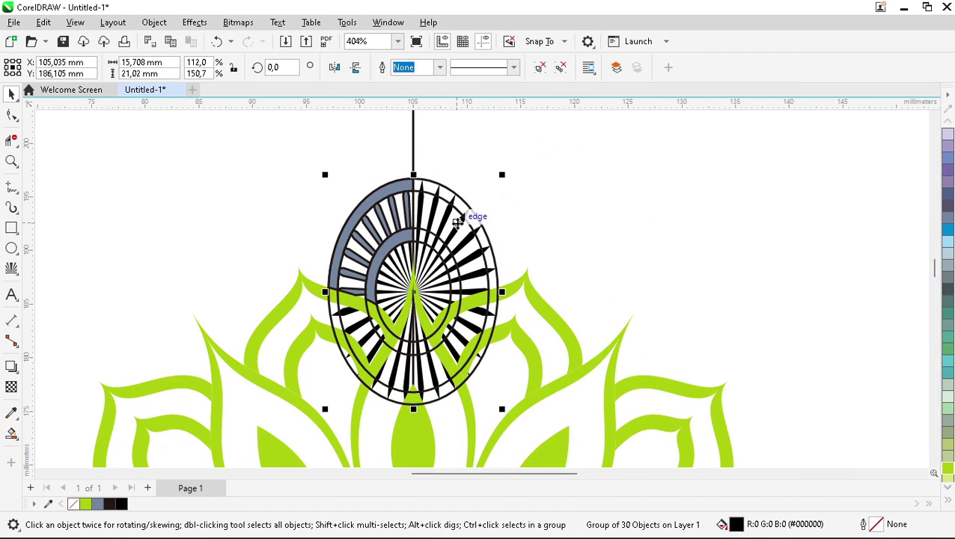
key("Delete")
left_click(462, 226)
key("Delete")
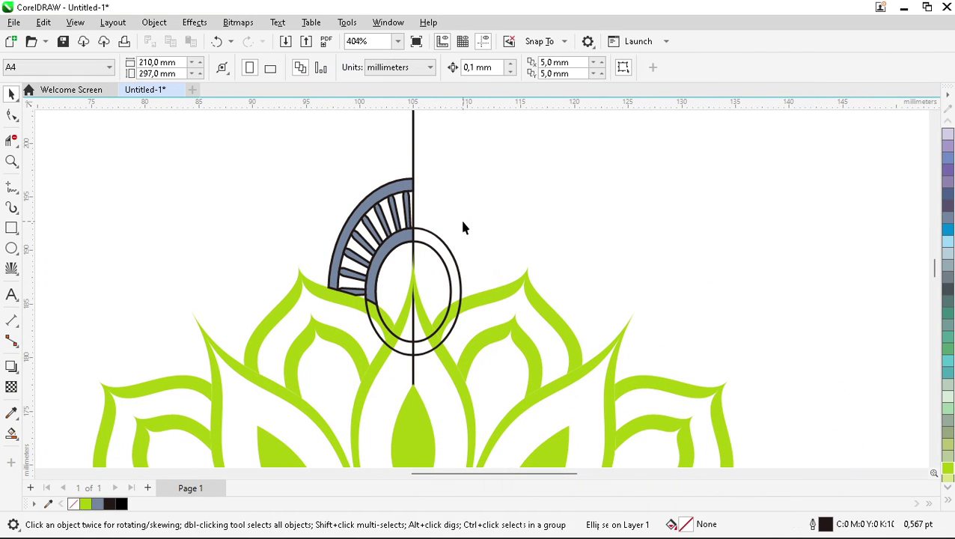
left_click(442, 256)
key("Delete")
left_click(444, 259)
key("Delete")
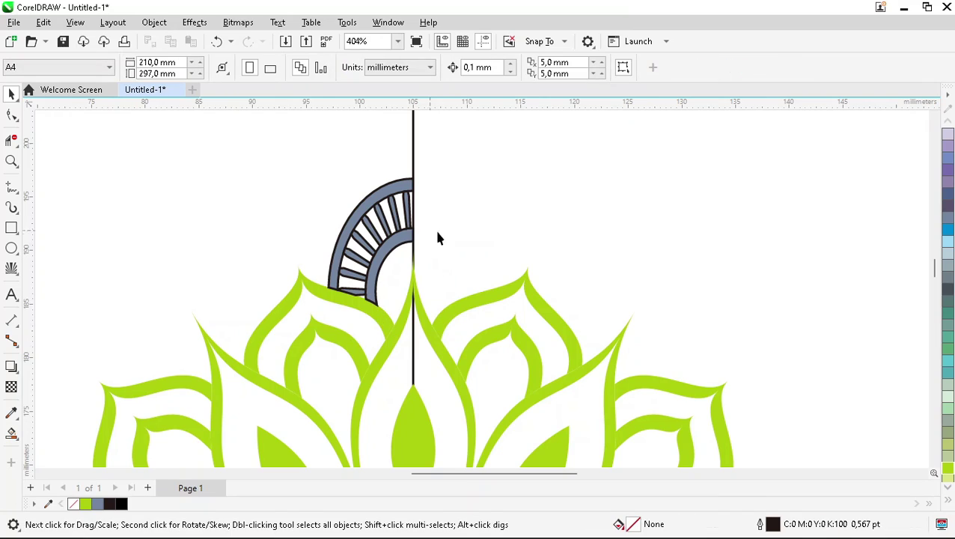
- Weld the filled bands and spokes into a single half arch and remove its outline
left_click_drag(300, 169, 339, 224)
left_click_drag(450, 328, 452, 330)
left_click(413, 67)
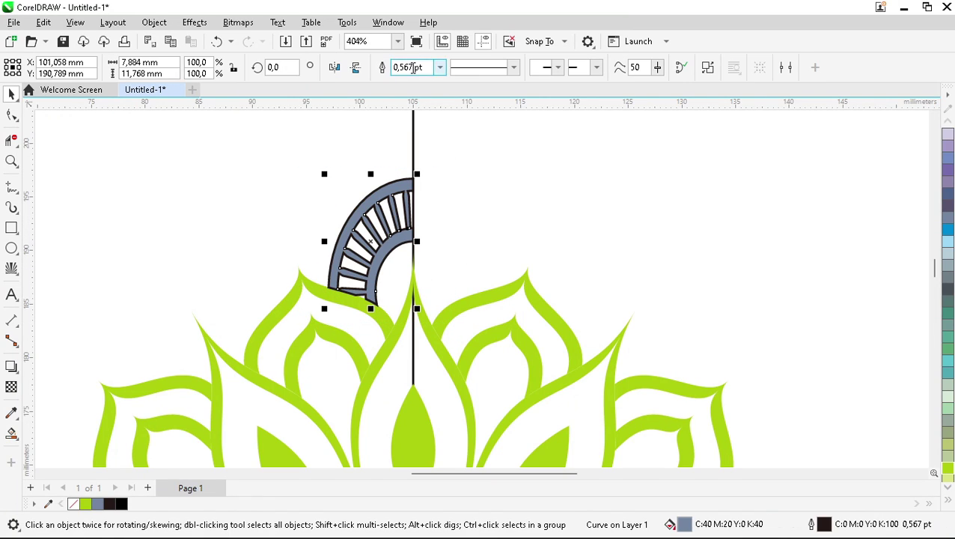
left_click(440, 67)
left_click(408, 79)
- Complete the arch by welding a mirrored copy to the half arch, and fill it with Chartreuse
left_click_drag(324, 242, 502, 242)
left_click(375, 205, "shift")
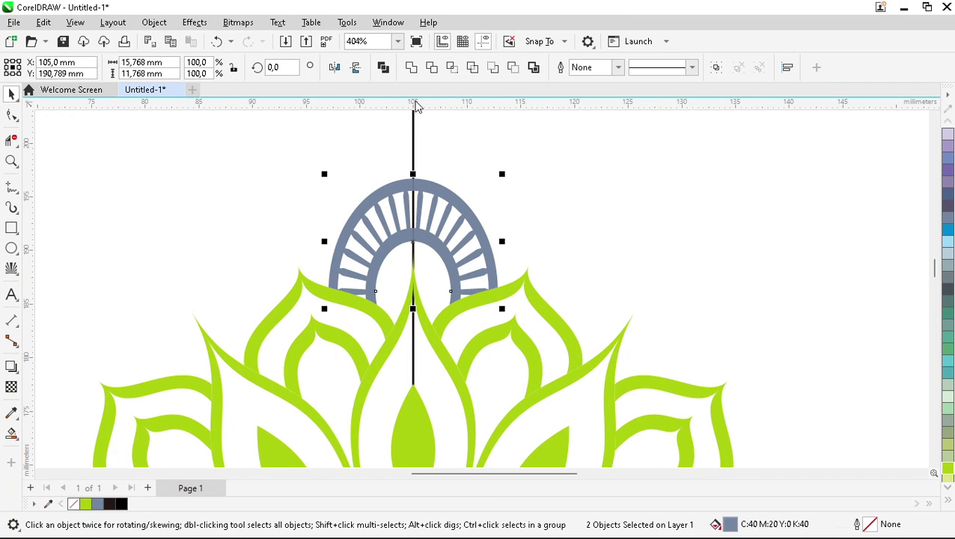
left_click(413, 67)
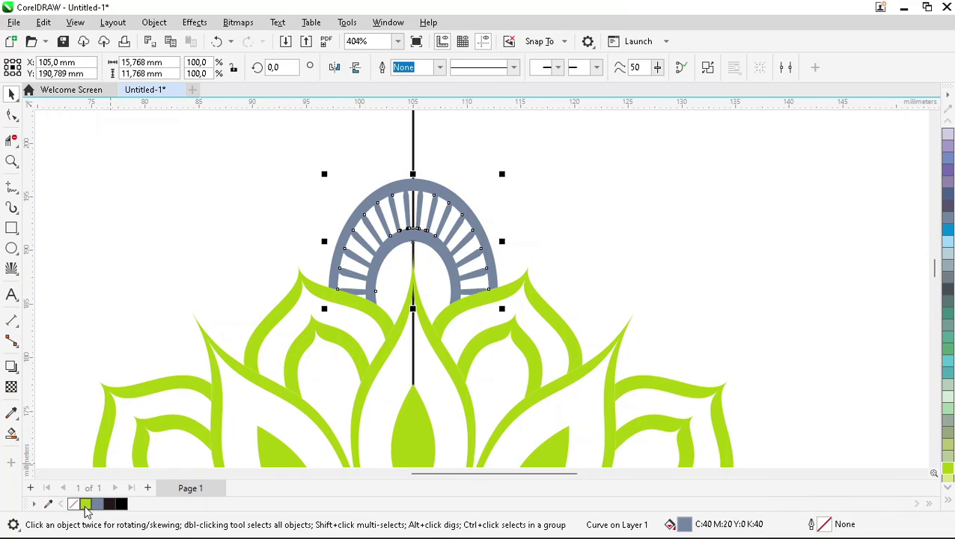
left_click(86, 504)
- Repeat the arch as rotated copies every 30° around the ornament's centre until twelve arches surround it
scroll(588, 258, "down", 2)
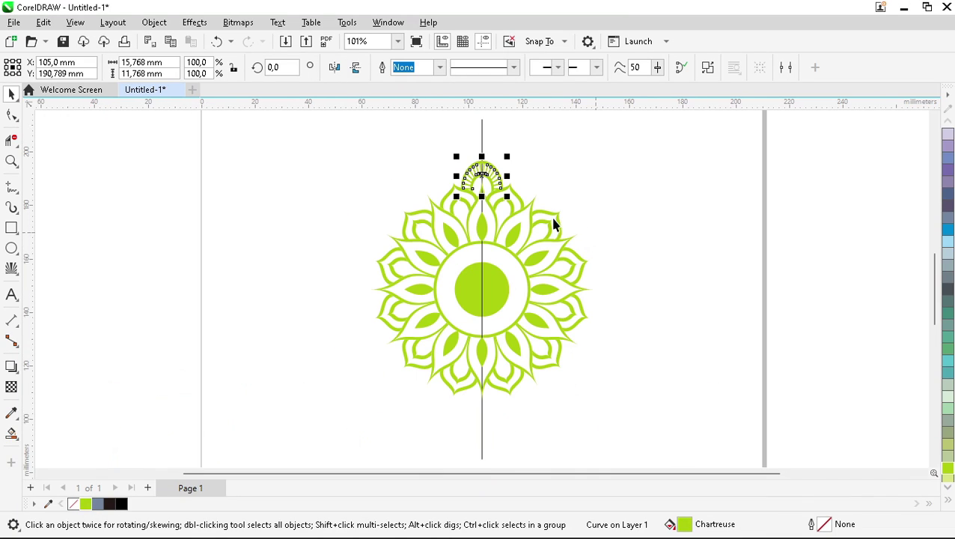
left_click(482, 180)
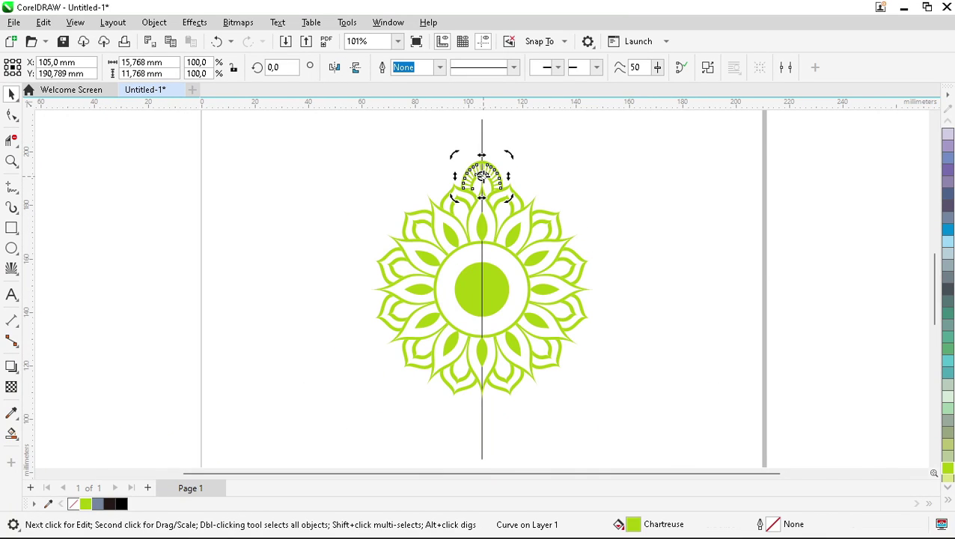
left_click_drag(483, 177, 481, 289)
left_click_drag(511, 157, 576, 184)
key("ctrl+r")
key("ctrl+r")
key("ctrl+r")
key("ctrl+r")
key("ctrl+r")
key("ctrl+r")
key("ctrl+r")
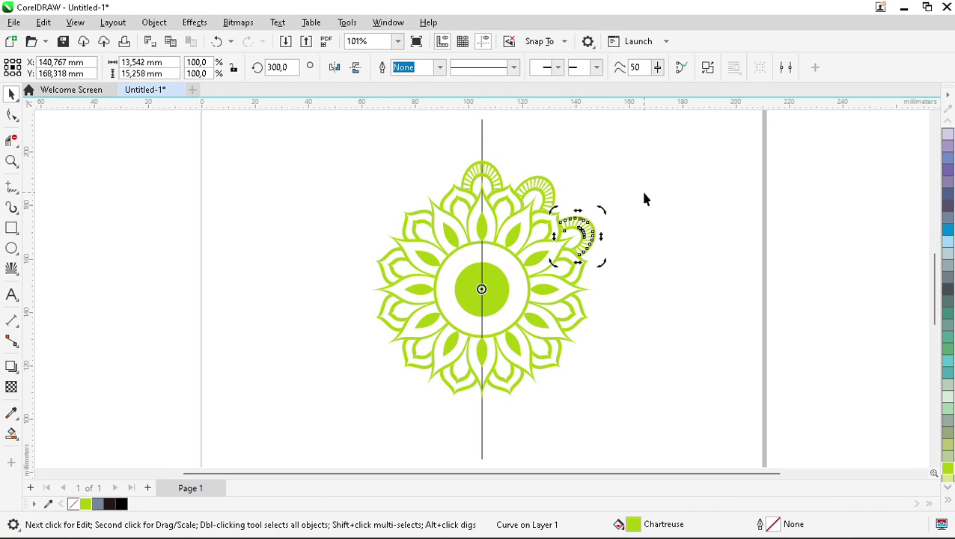
key("ctrl+r")
key("ctrl+r")
key("ctrl+r")
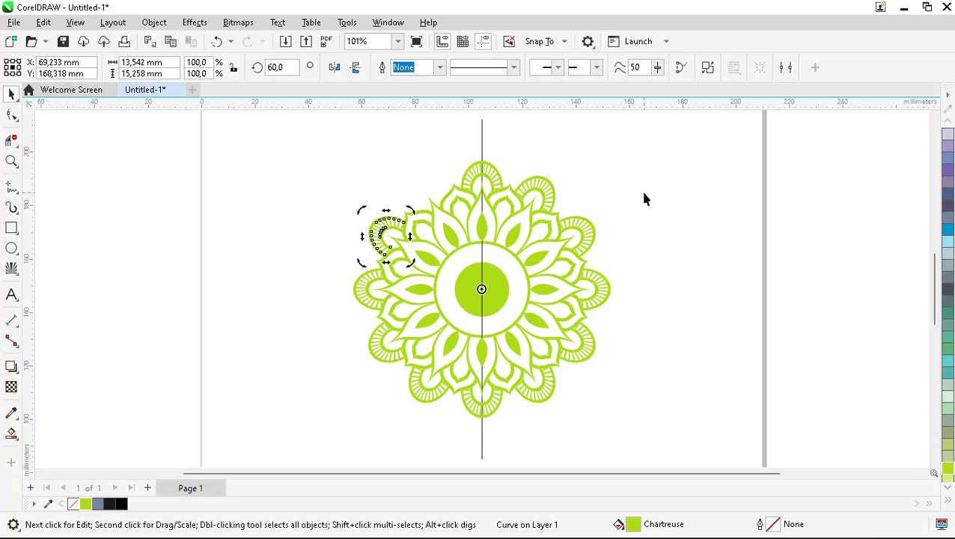
left_click(670, 203)
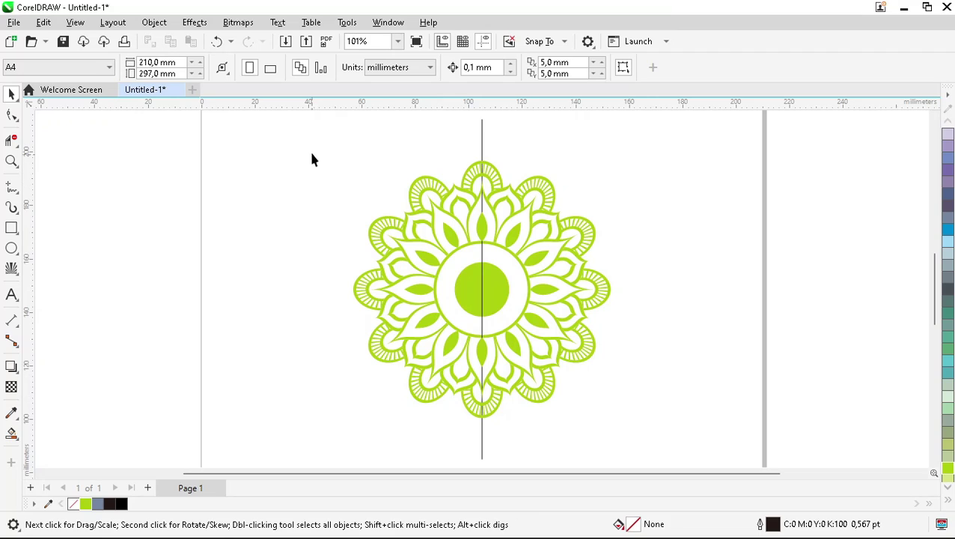
- Rotate the whole ornament, without the guide line, 15° clockwise about its centre
left_click_drag(642, 438, 641, 437)
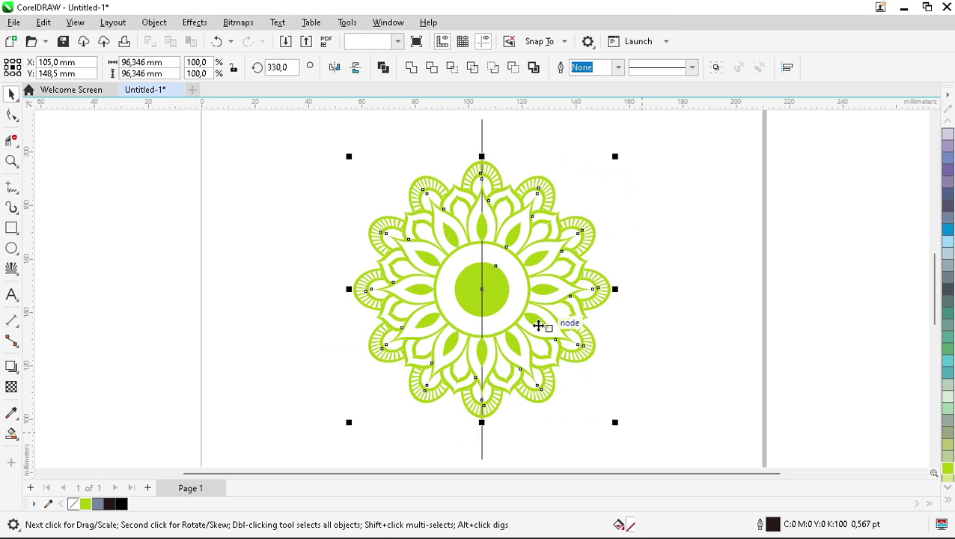
left_click(486, 286)
left_click_drag(619, 155, 655, 187)
left_click(669, 204)
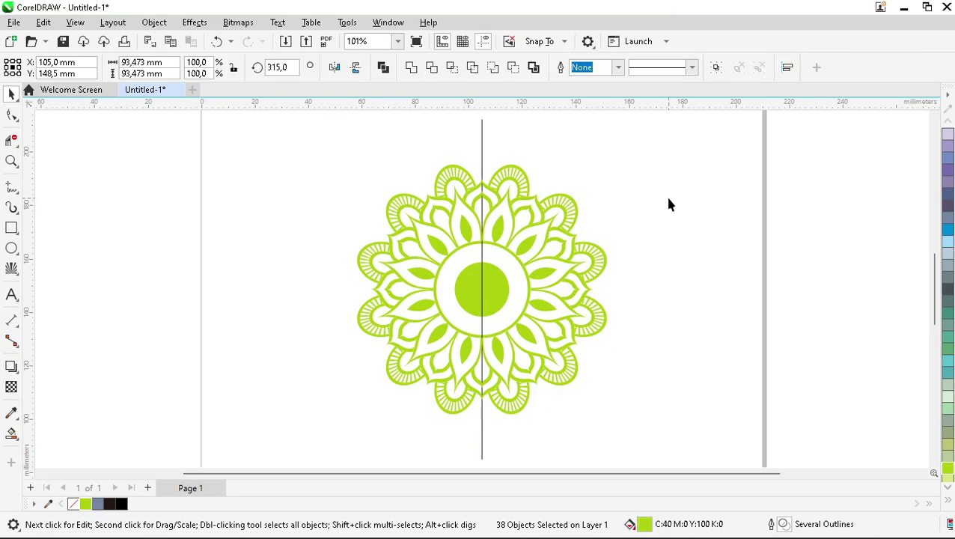
- Draw a circle about 15.2 mm across between the two top arches and centre it on the vertical guide line
key("z")
left_click_drag(423, 134, 550, 232)
key("space")
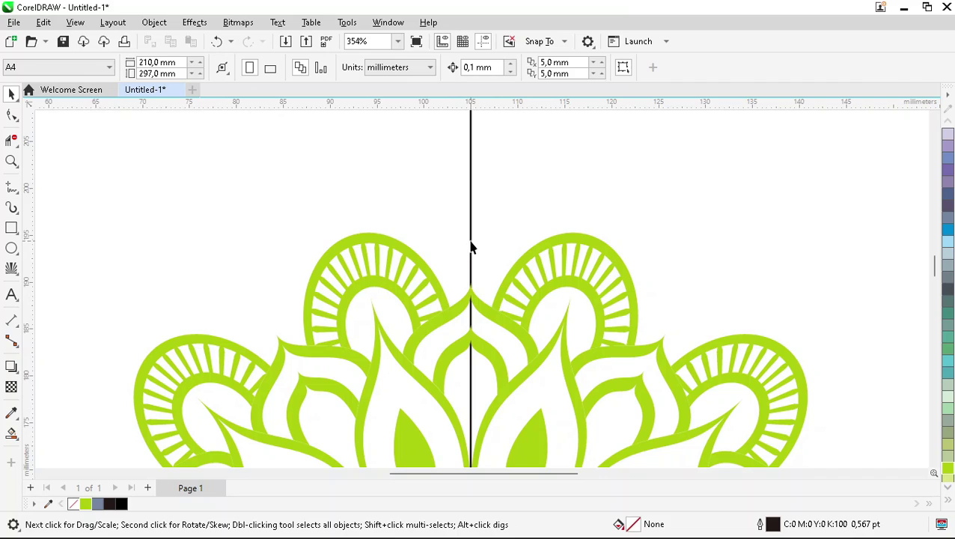
scroll(409, 192, "down", 1)
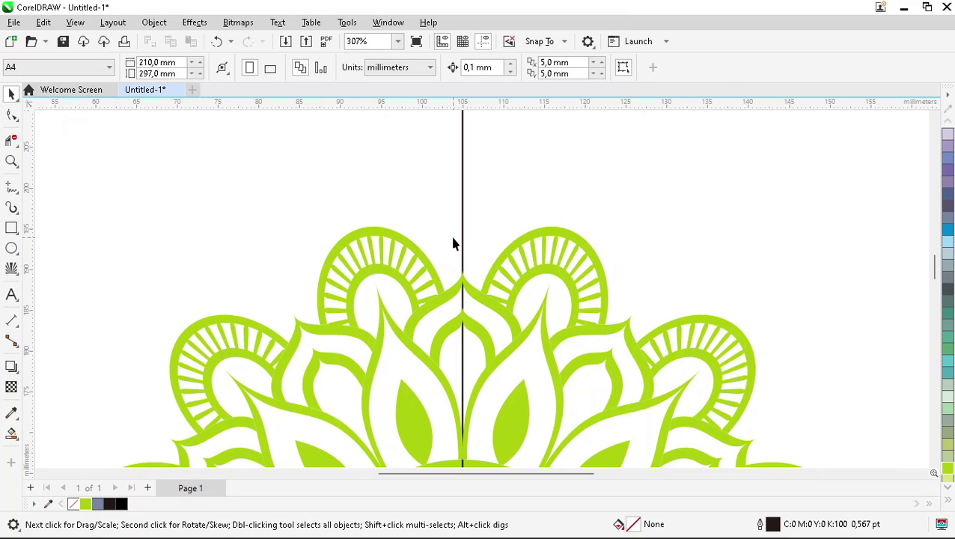
scroll(453, 244, "up", 1)
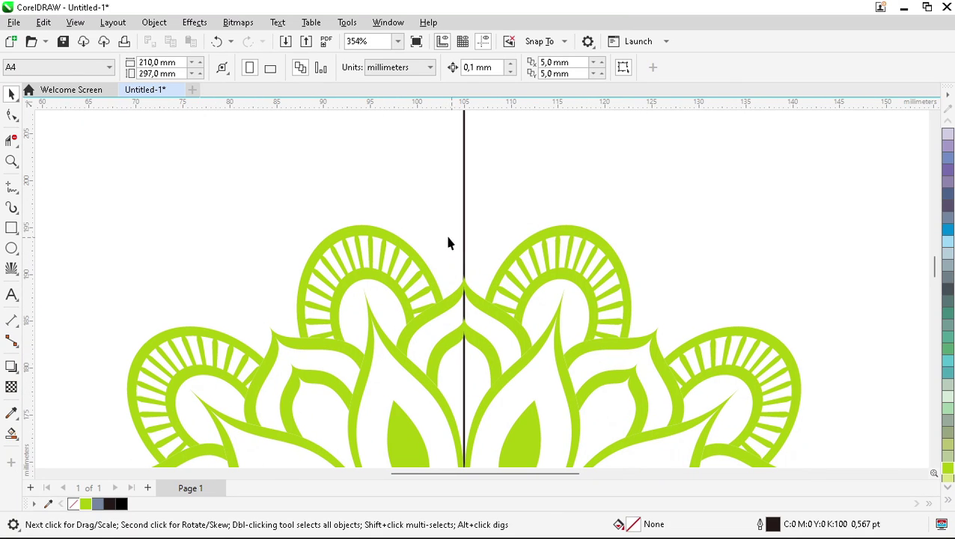
left_click(11, 247)
left_click_drag(413, 191, 562, 338)
key("space")
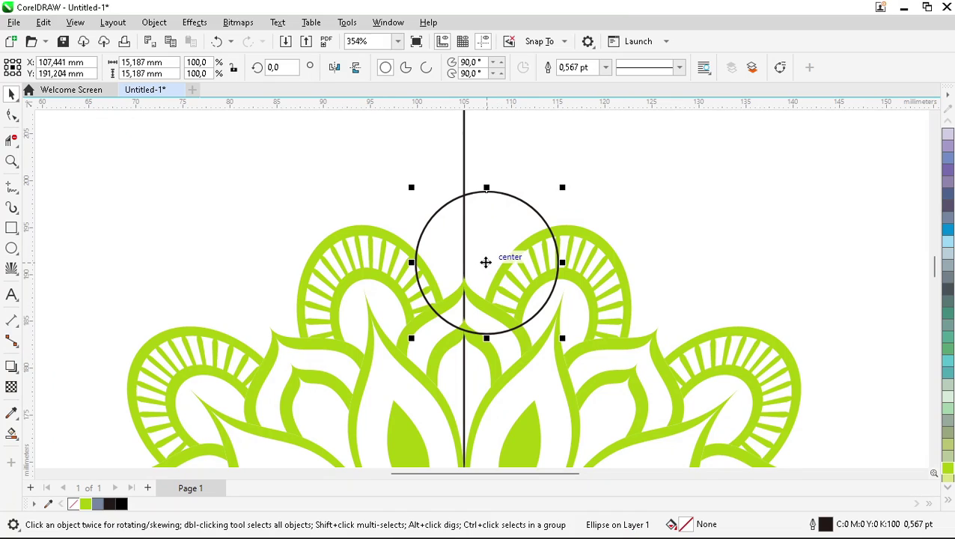
left_click_drag(486, 261, 464, 272)
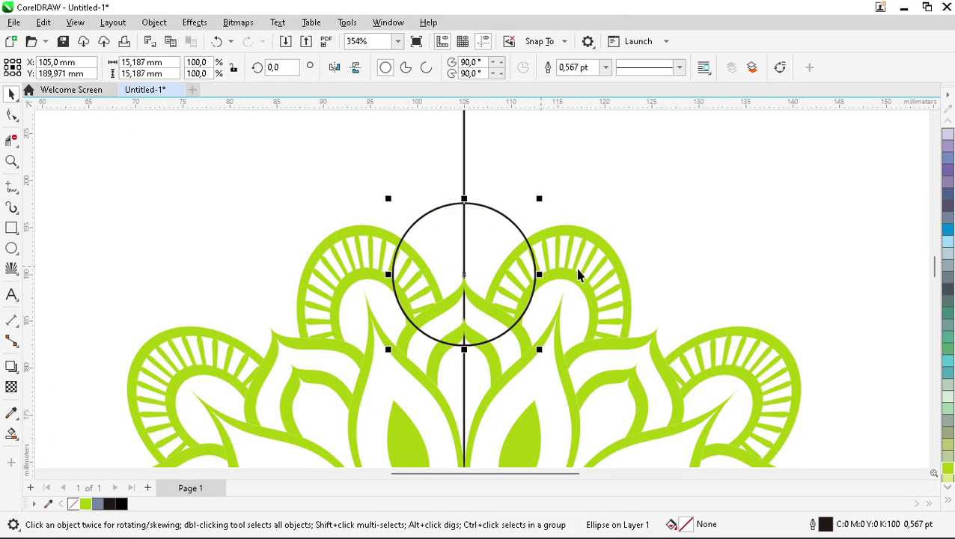
- Add three progressively smaller concentric copies inside the circle, the two smallest about 9.8 mm and 6.9 mm across
scroll(462, 232, "up", 1)
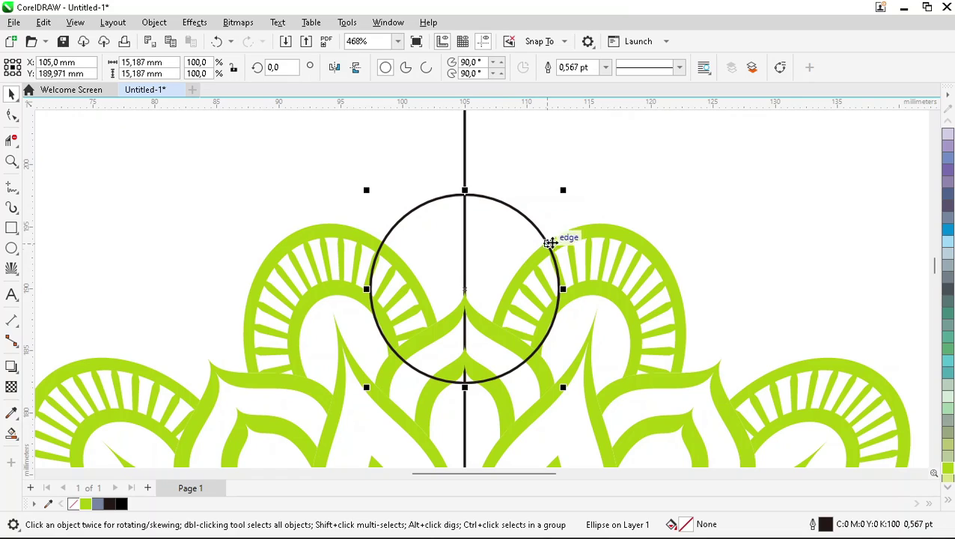
left_click_drag(563, 190, 547, 238)
scroll(456, 260, "up", 2)
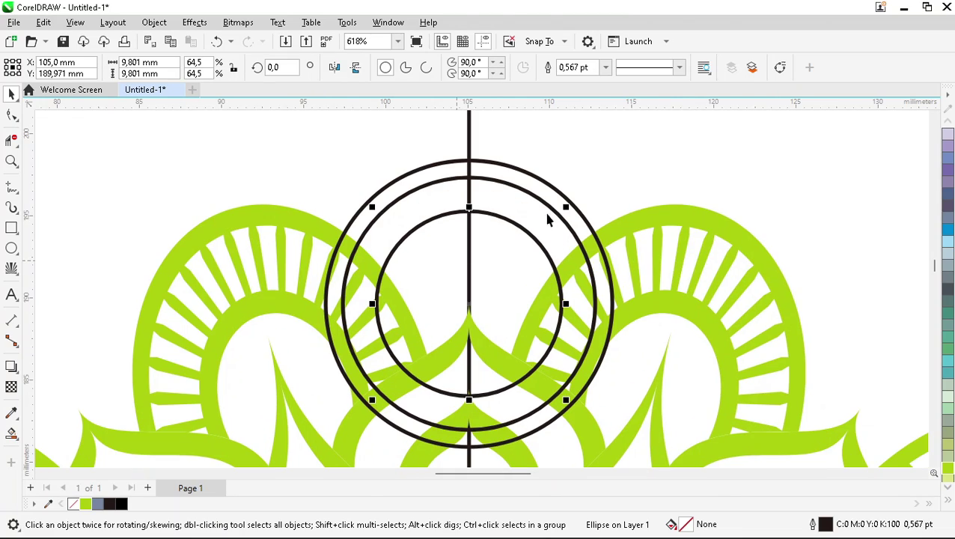
left_click_drag(568, 205, 539, 236)
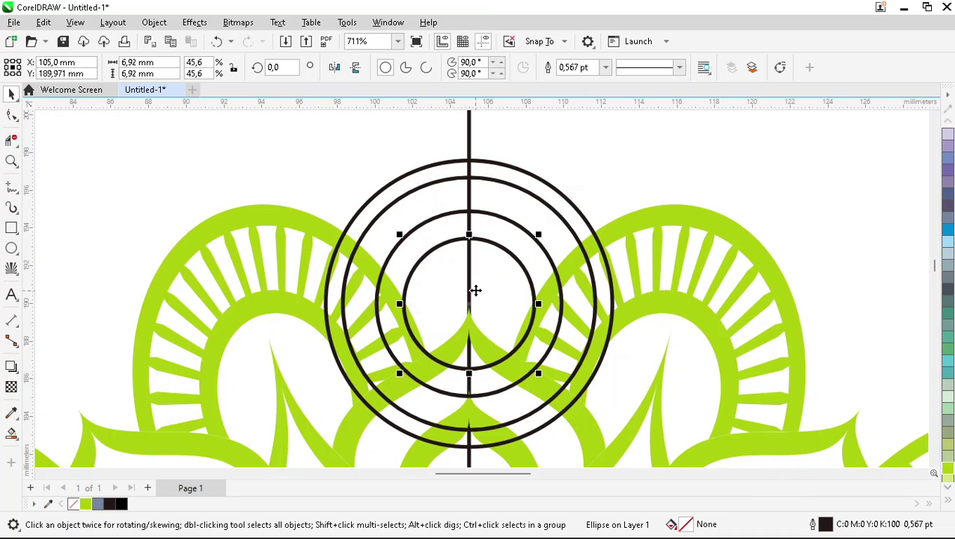
- Inside the smallest ring, place a circle about 1.9 mm across on the guide line and a 0.8 mm copy to its lower left
scroll(476, 290, "up", 2)
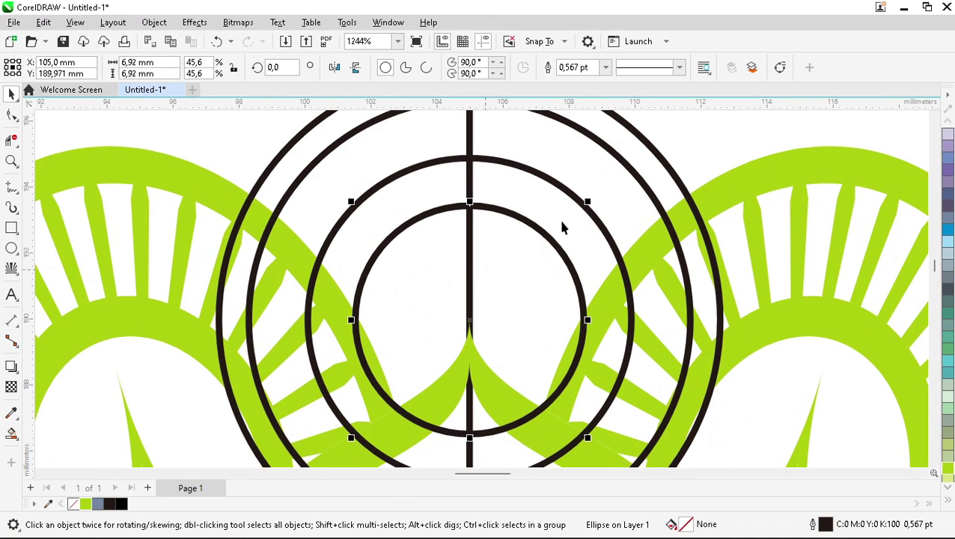
left_click_drag(587, 202, 522, 294)
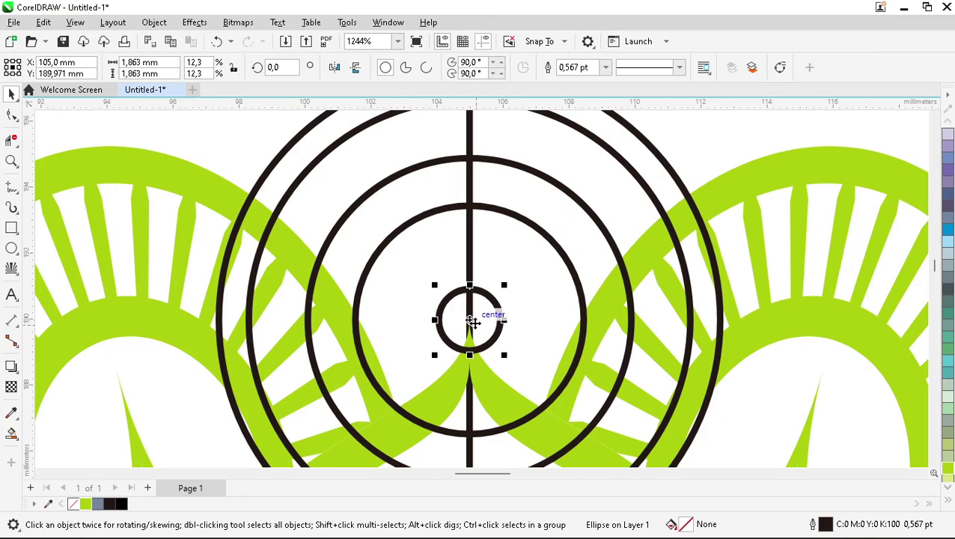
left_click_drag(471, 320, 470, 259)
scroll(469, 225, "down", 3)
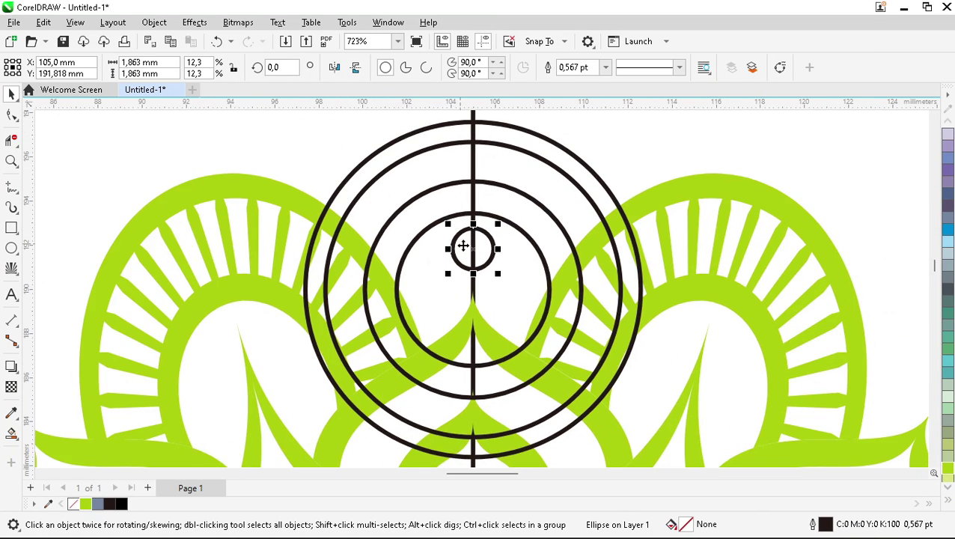
scroll(464, 246, "up", 4)
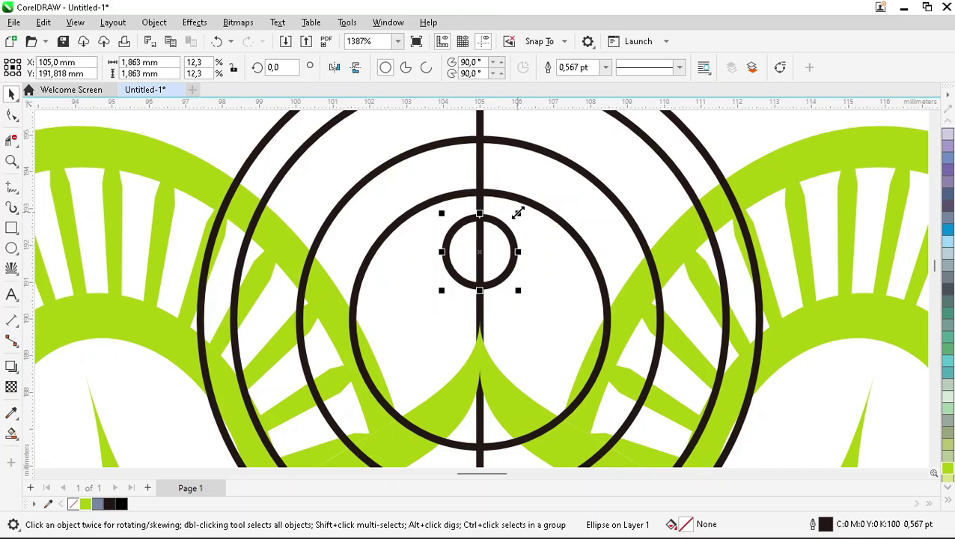
left_click_drag(518, 213, 421, 302)
scroll(461, 273, "down", 1)
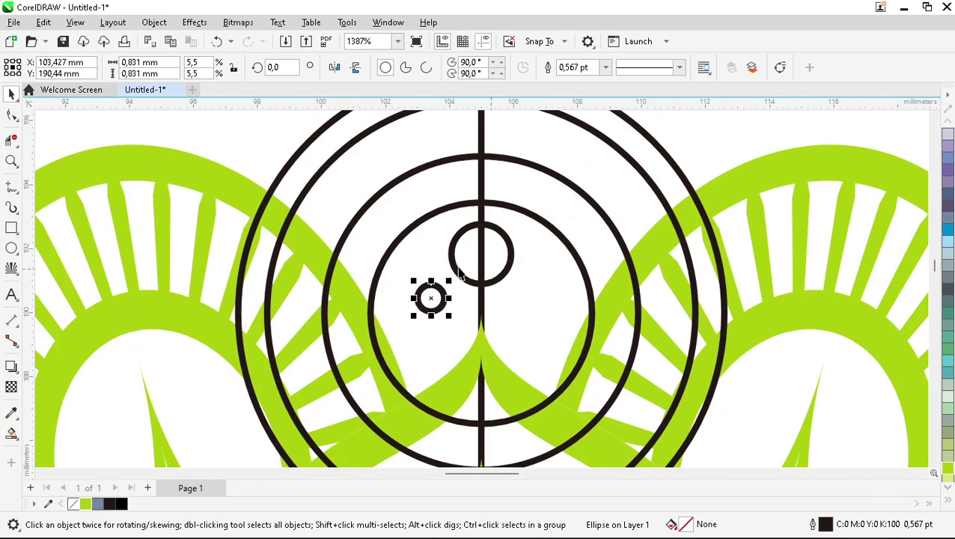
scroll(460, 273, "down", 1)
scroll(417, 233, "up", 1)
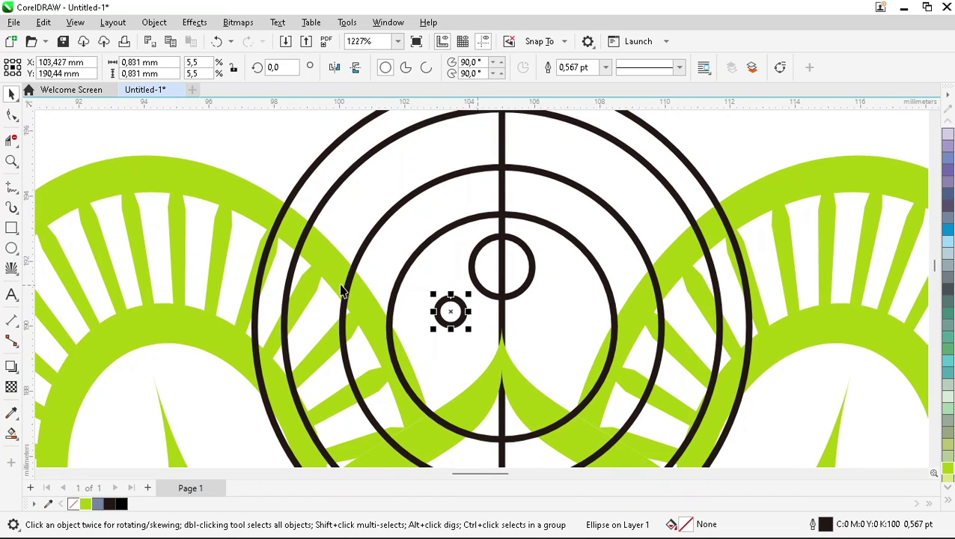
- Smart-fill the left half of the 1.9 mm circle and the left parts of the inner and outer ring bands
left_click(11, 433)
left_click(486, 267)
left_click(408, 234)
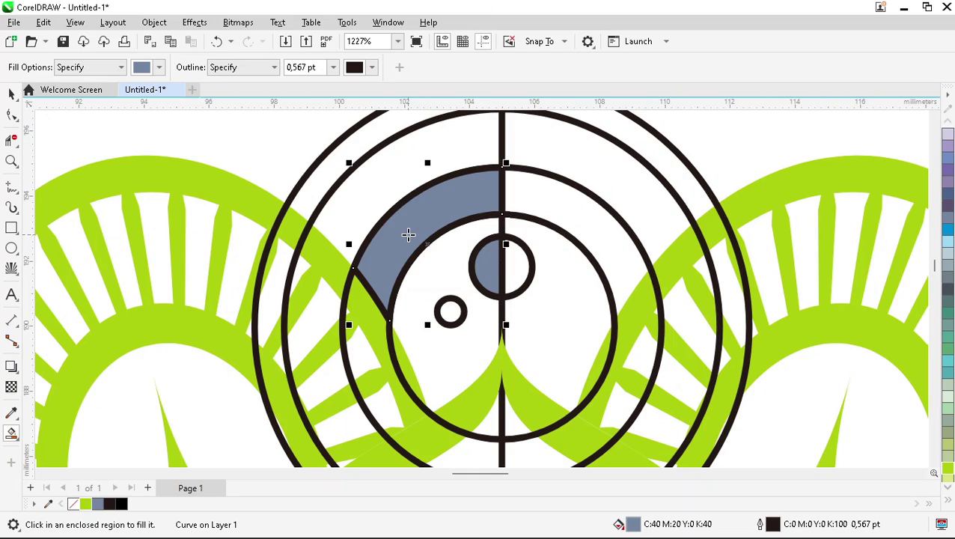
left_click(378, 199)
key("space")
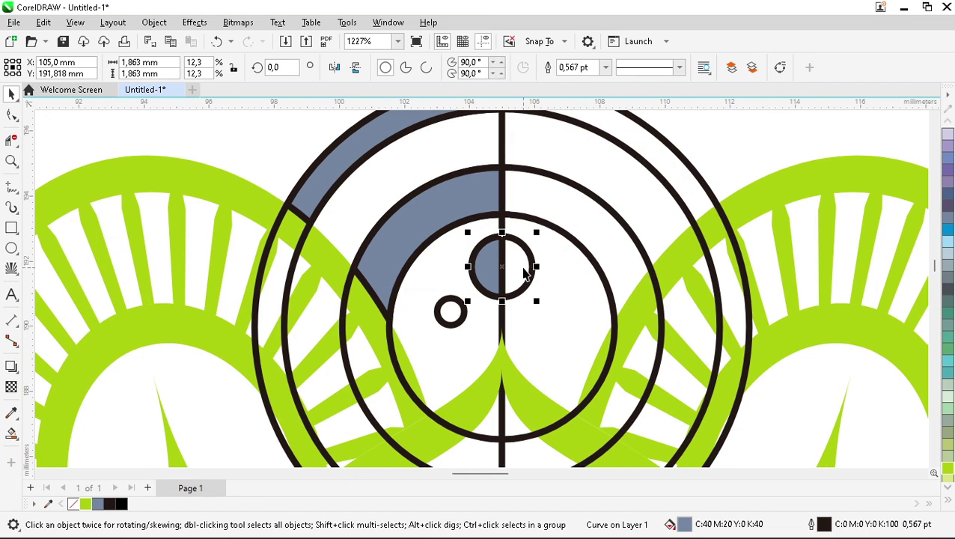
- Delete the full construction circles, keeping the filled left-half pieces and the small free circle
left_click(524, 266)
key("Delete")
left_click(554, 224)
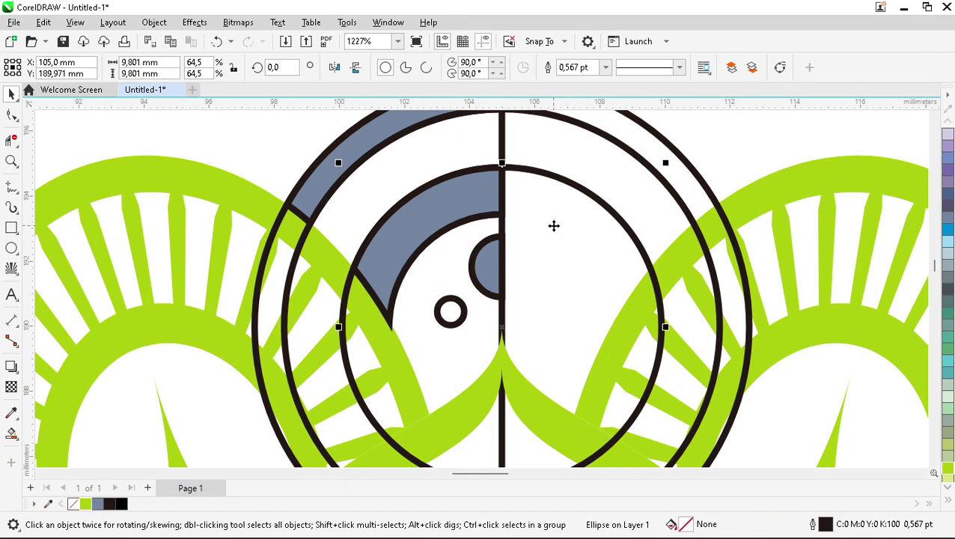
key("Delete")
left_click(563, 207)
key("Delete")
left_click(565, 213)
key("Delete")
scroll(494, 293, "down", 2)
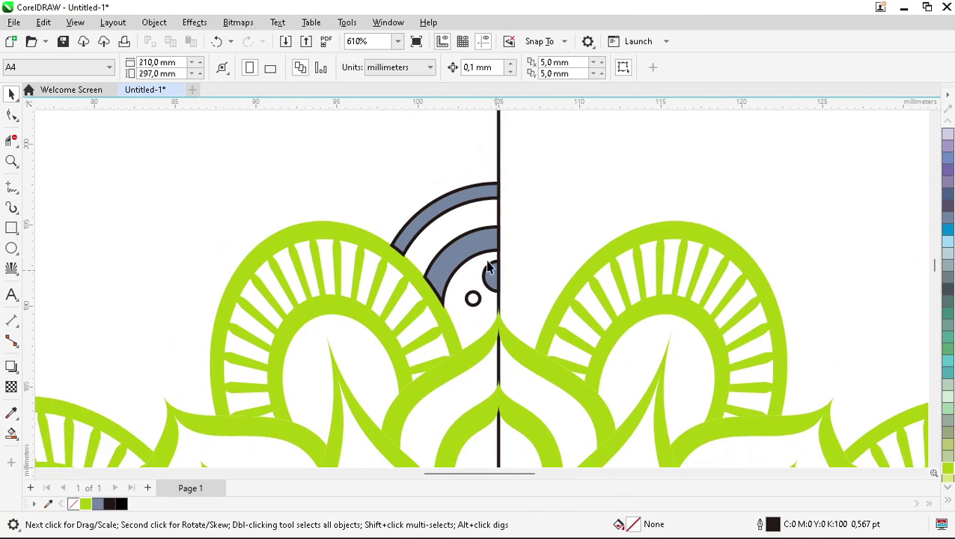
- Weld the half motif's bands and dots into a single shape and remove its outline
left_click_drag(343, 151, 565, 341)
left_click(412, 68)
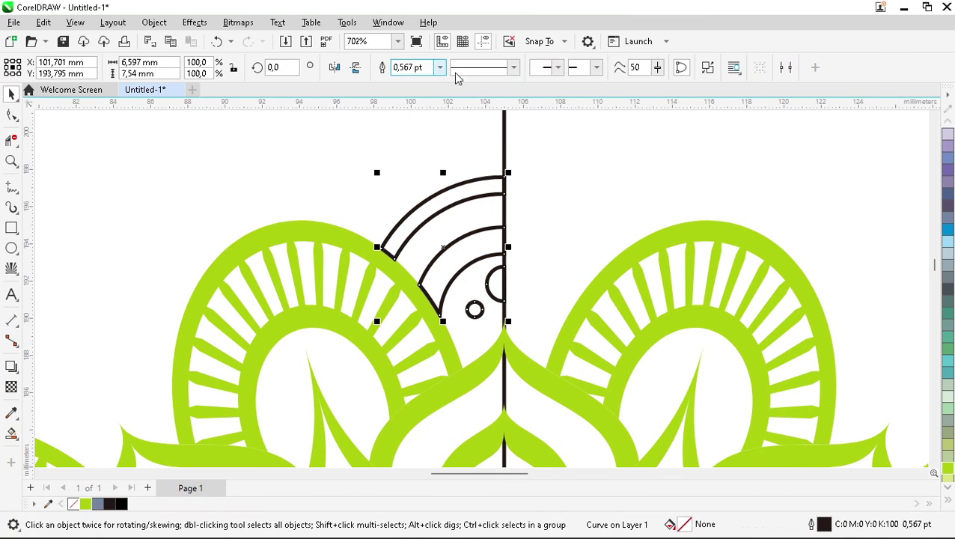
left_click(439, 68)
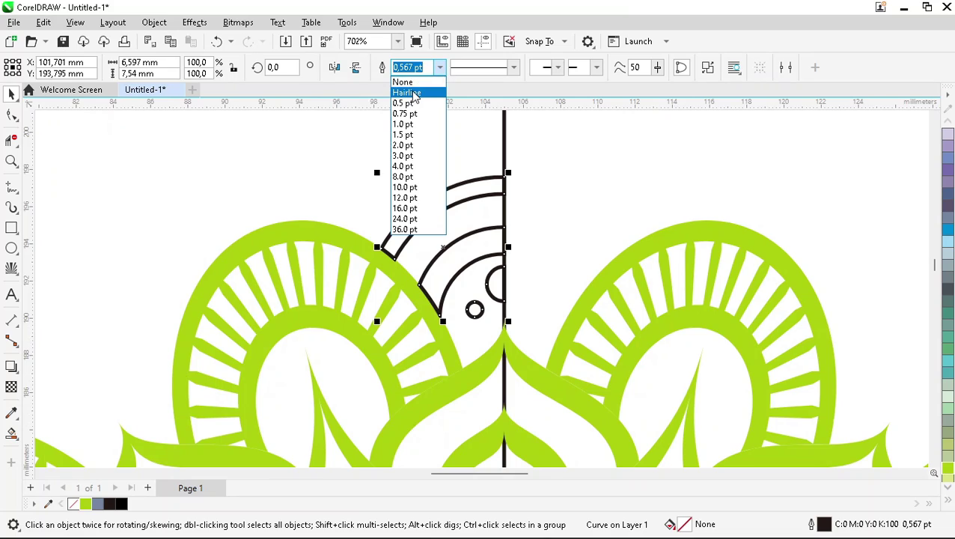
left_click(404, 83)
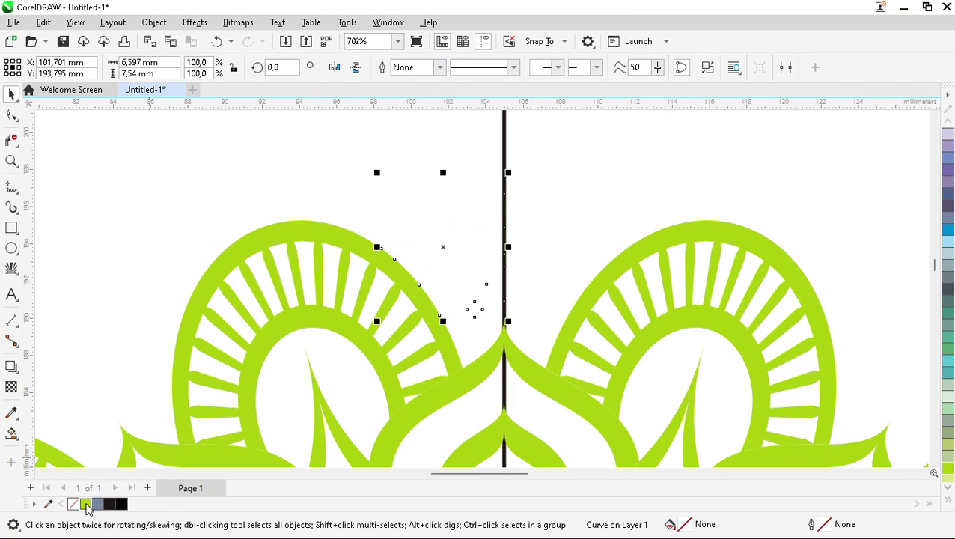
- Fill the half motif with Chartreuse and complete it by welding a mirrored copy across the guide line
left_click(86, 504)
left_click_drag(375, 247, 522, 256)
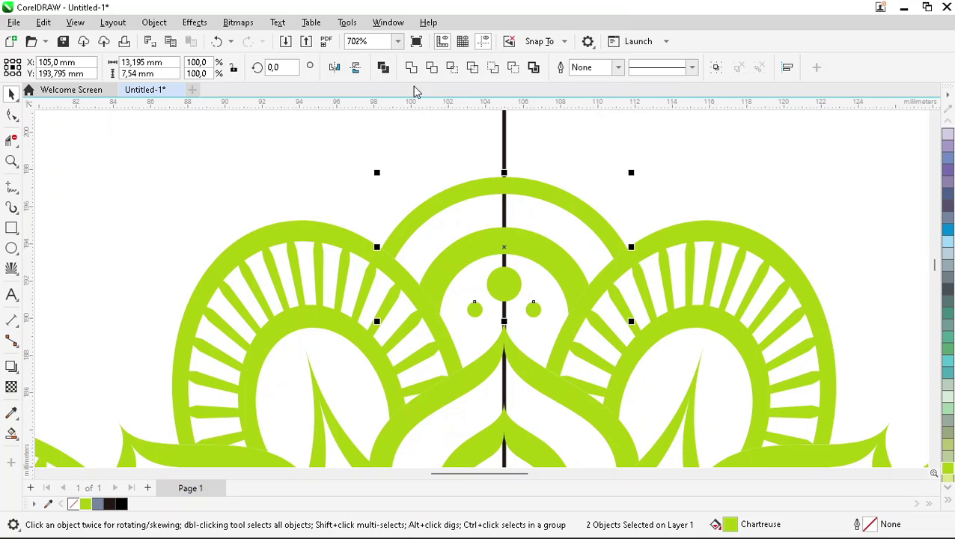
left_click(411, 67)
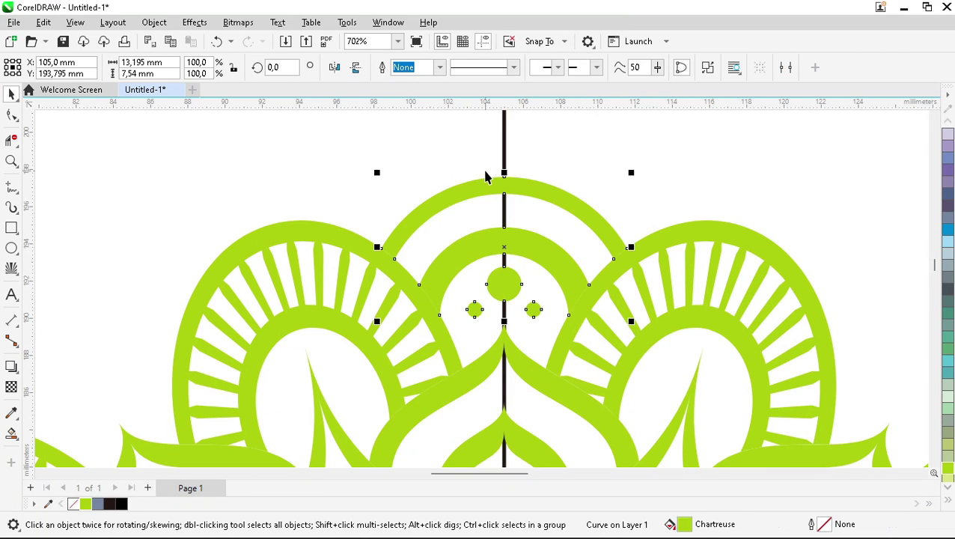
- Repeat the dotted arch as rotated copies every 30° around the ornament's centre until twelve fill the gaps
key("F4")
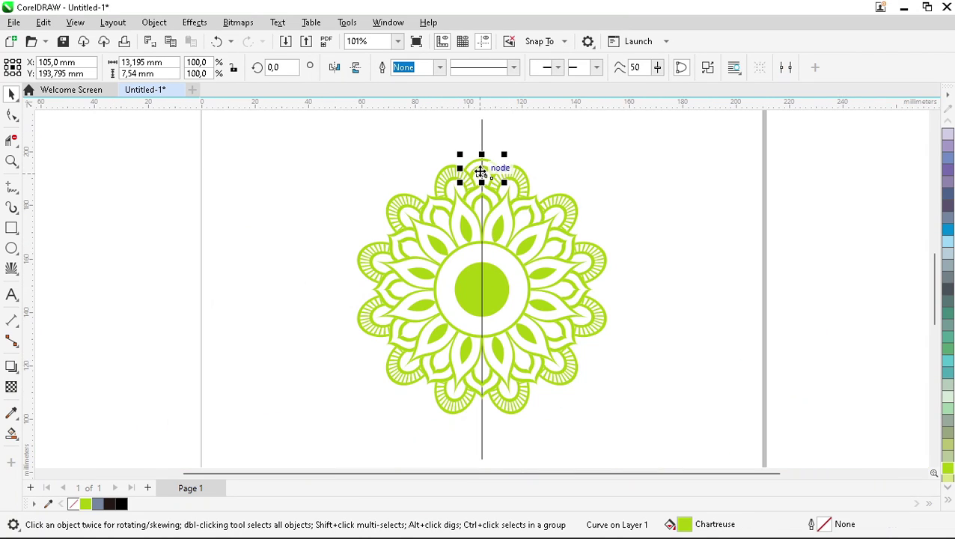
left_click(481, 172)
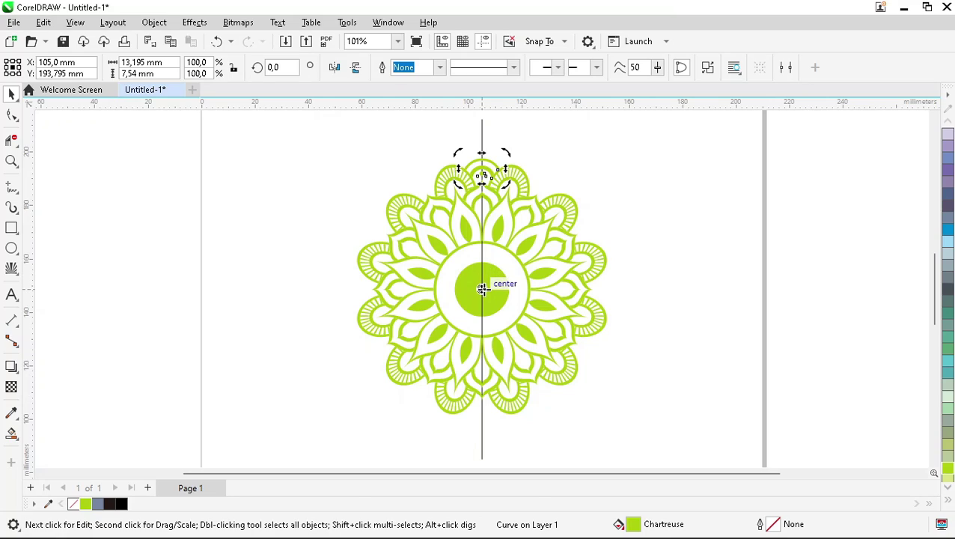
left_click_drag(483, 289, 481, 289)
left_click_drag(506, 153, 631, 185)
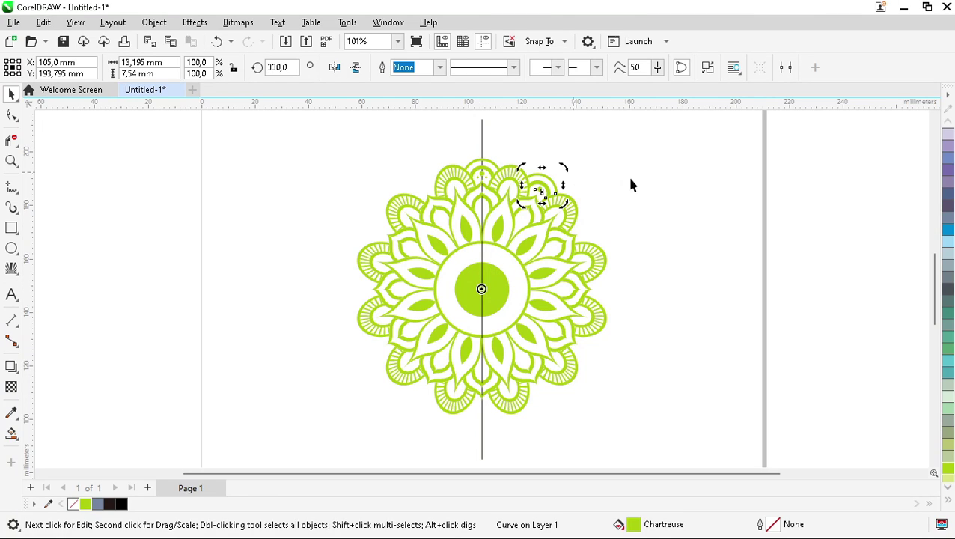
key("ctrl+r")
key("ctrl+r")
key("ctrl+r")
key("ctrl+r")
key("ctrl+r")
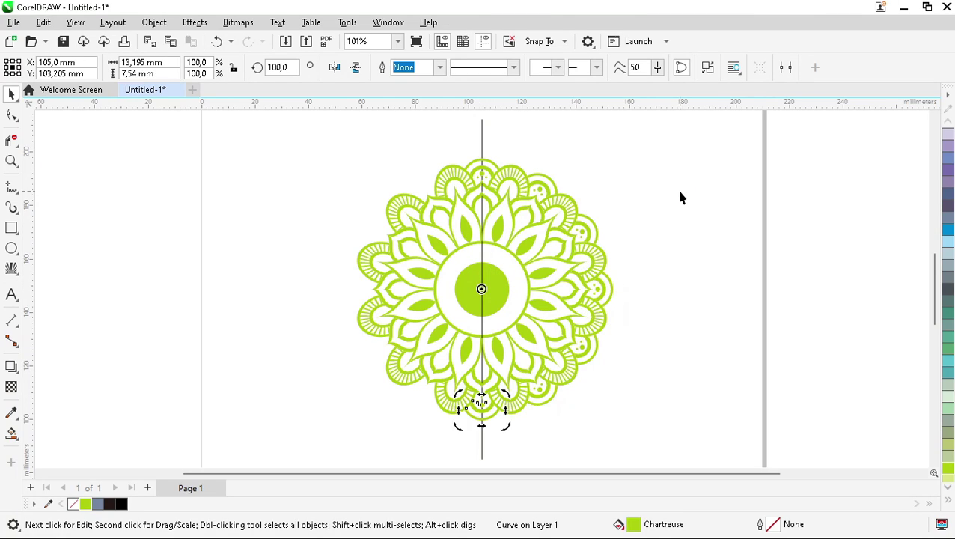
key("ctrl+r")
key("ctrl+r")
key("ctrl+r")
key("ctrl+r")
key("ctrl+r")
left_click(450, 156)
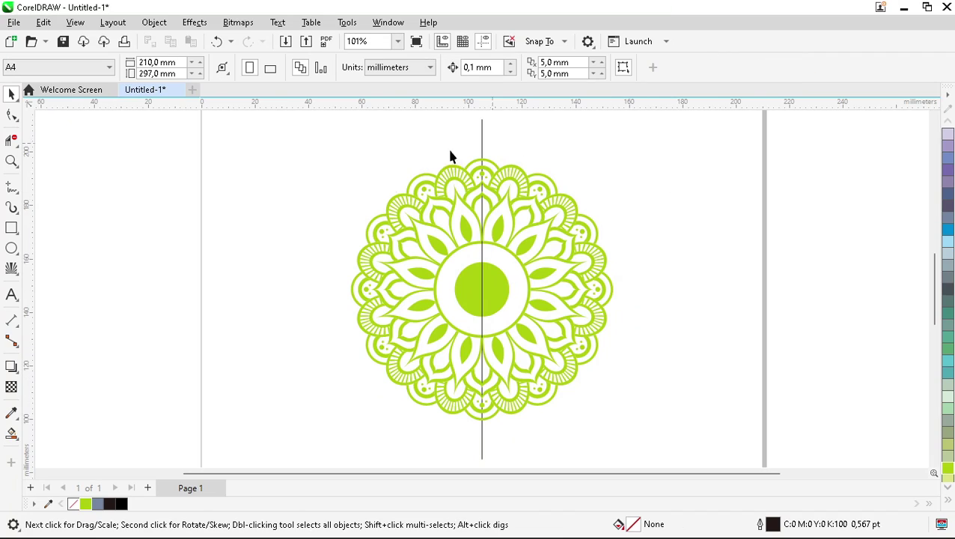
- Rotate the whole ornament, without the guide line, another 15° clockwise about its centre
key("z")
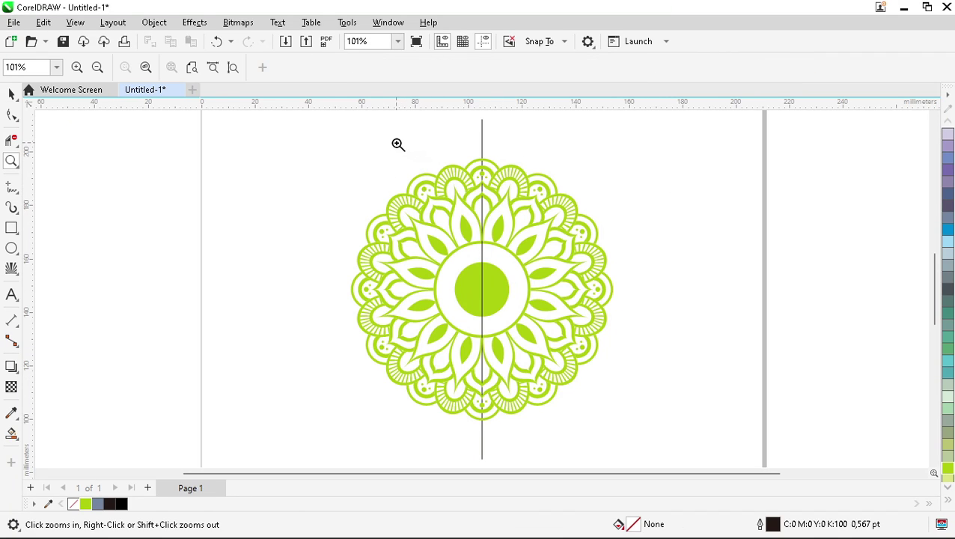
left_click_drag(312, 147, 643, 440)
key("space")
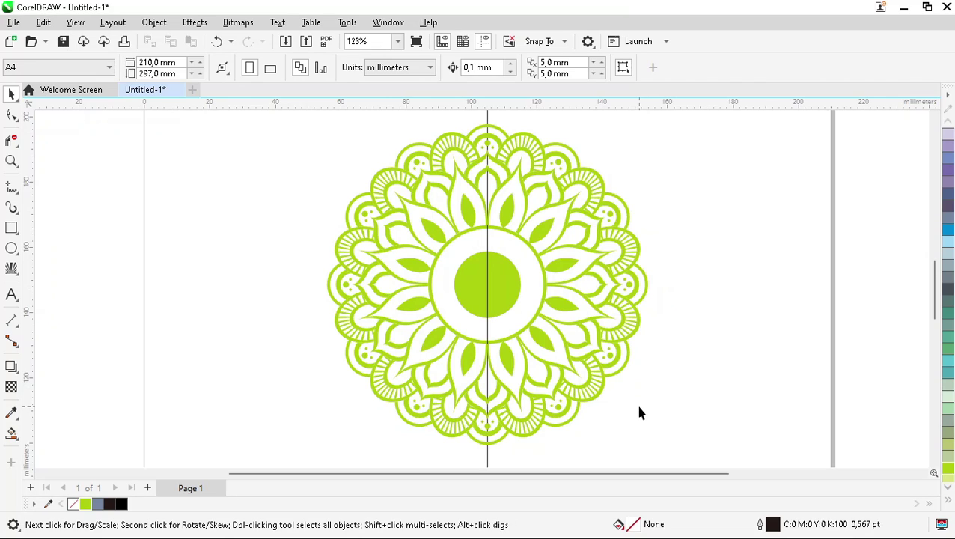
scroll(479, 256, "down", 1)
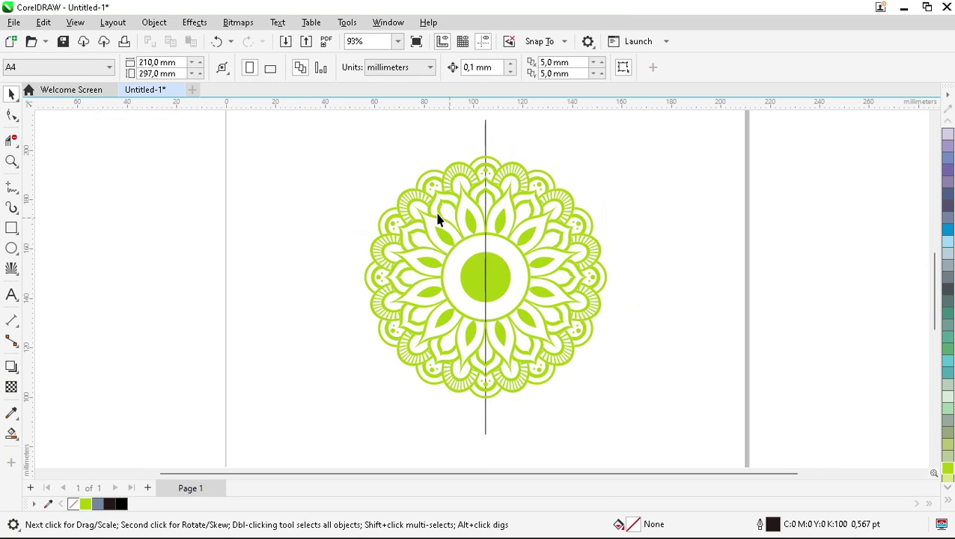
left_click_drag(336, 137, 607, 348)
left_click_drag(642, 400, 643, 401)
left_click(550, 288)
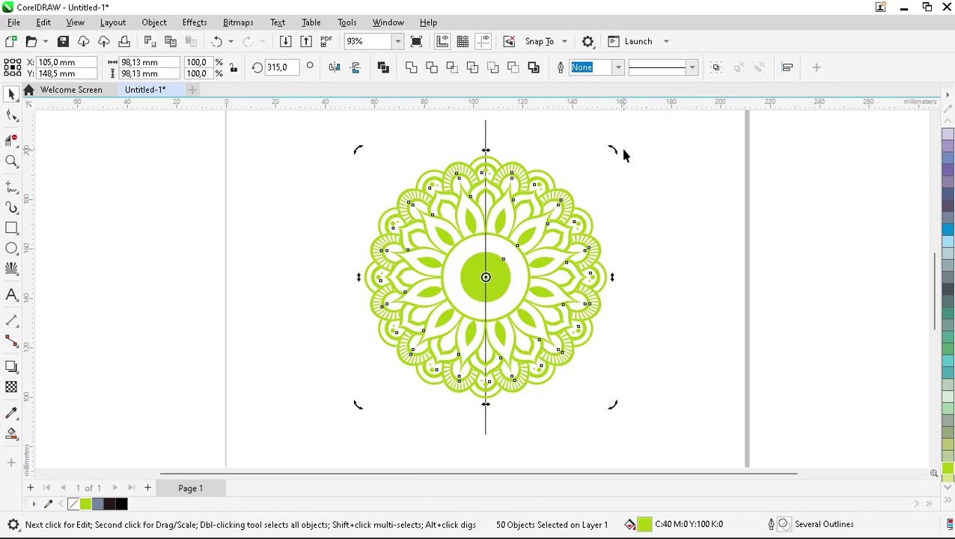
left_click_drag(613, 149, 647, 185)
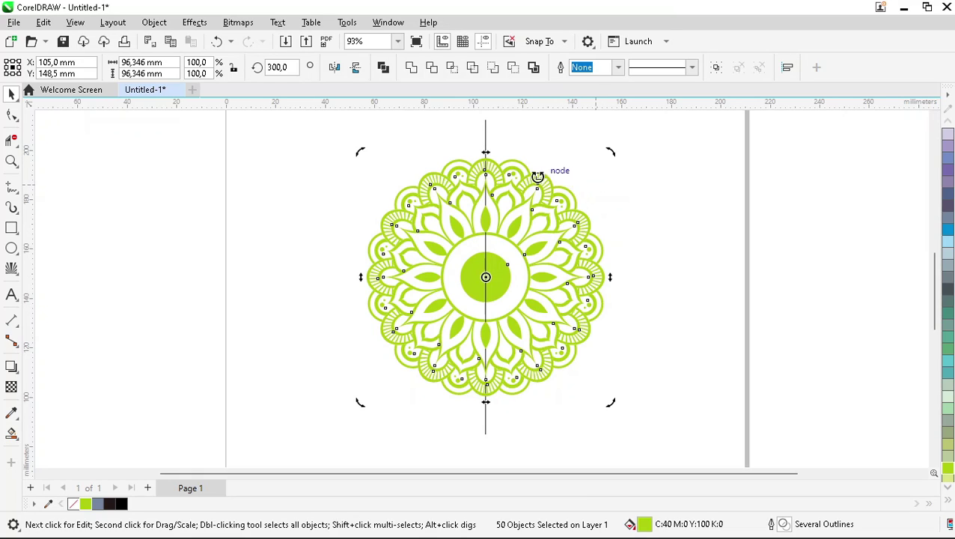
- Draw a straight line about 12.7 by 16.2 mm from the arch left of centre to the guide line's upper end
key("z")
left_click_drag(427, 121, 577, 204)
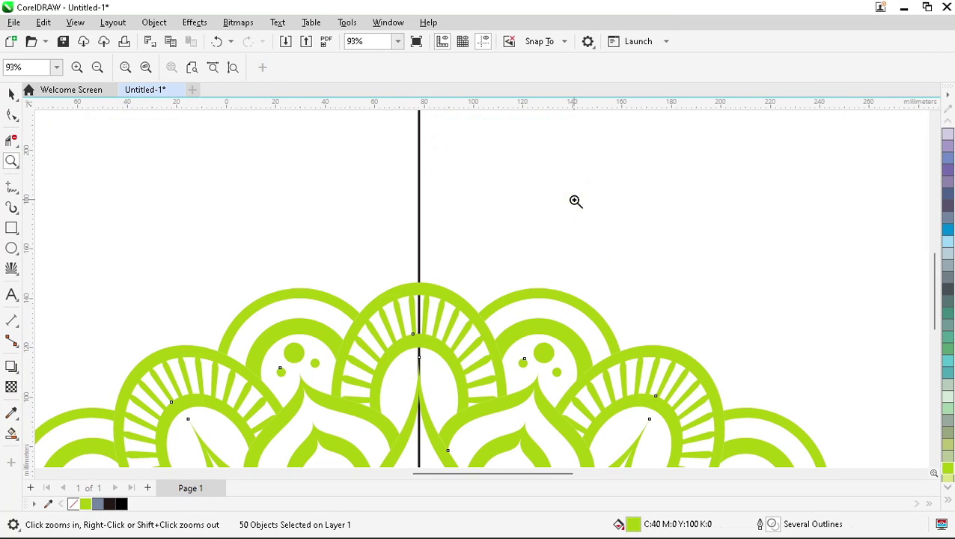
scroll(560, 273, "down", 1)
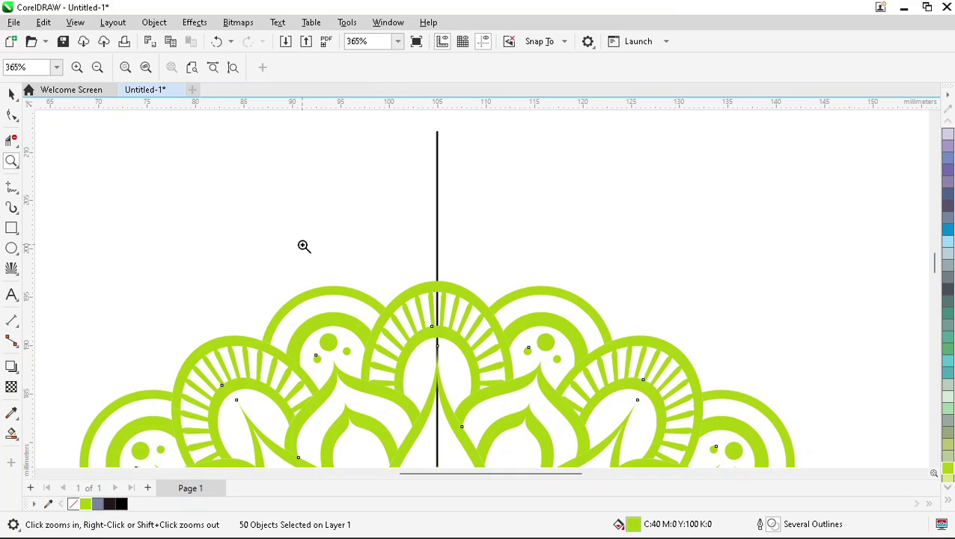
key("space")
left_click(11, 114)
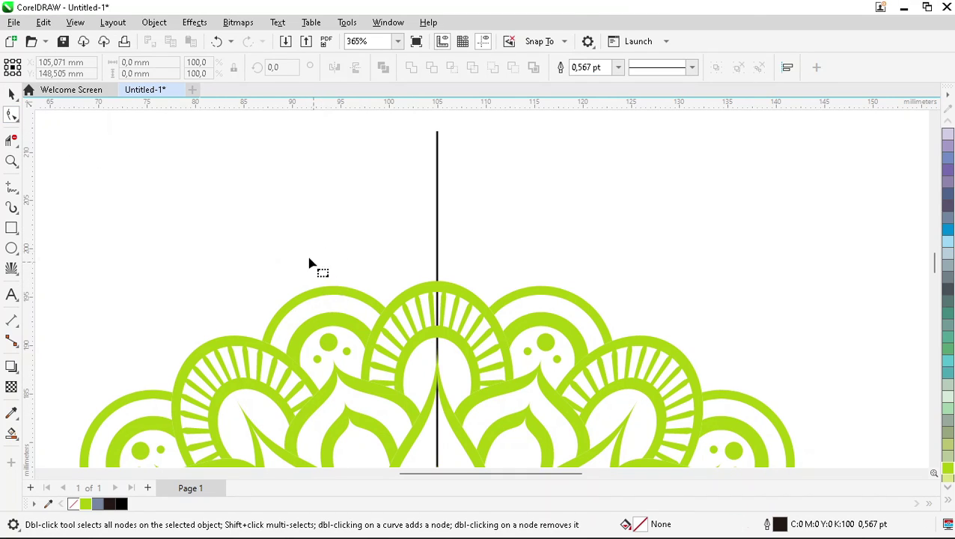
left_click(11, 187)
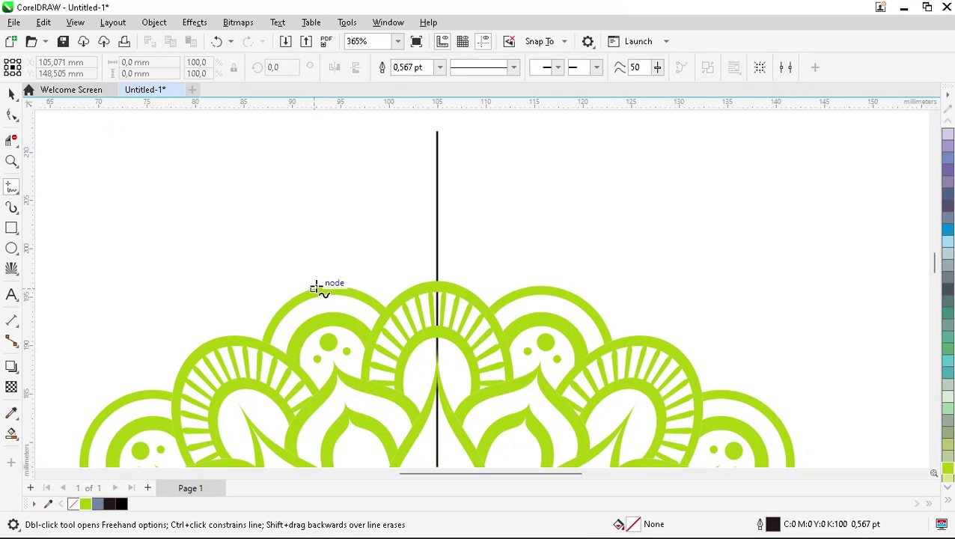
left_click(312, 291)
left_click(437, 134)
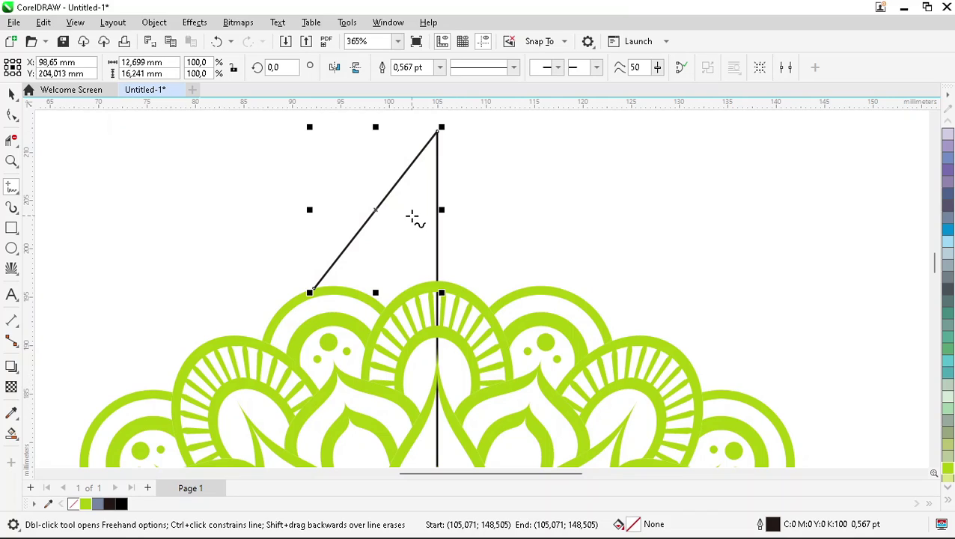
key("space")
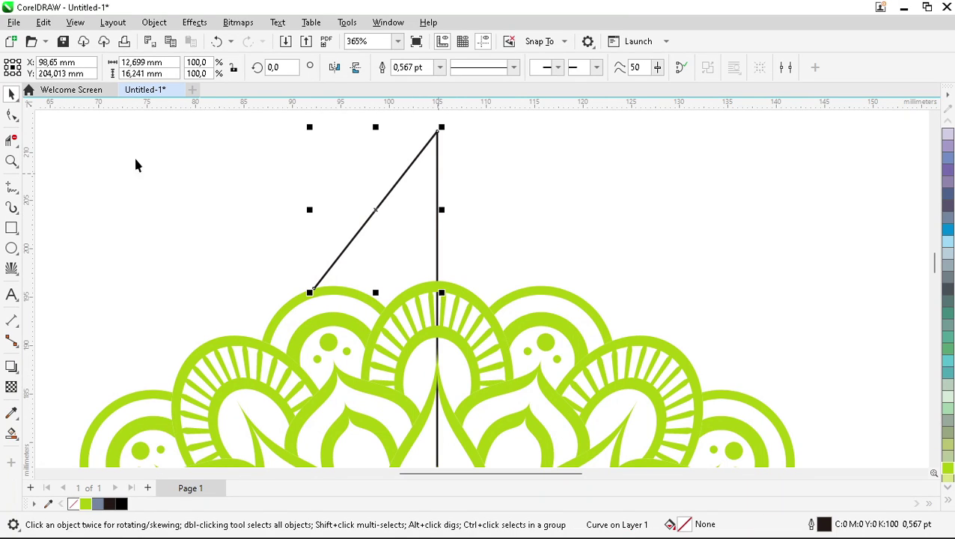
- Convert the slanted line to a curve and bend it into an S-shaped half petal rising to a point on the guide line
left_click(12, 114)
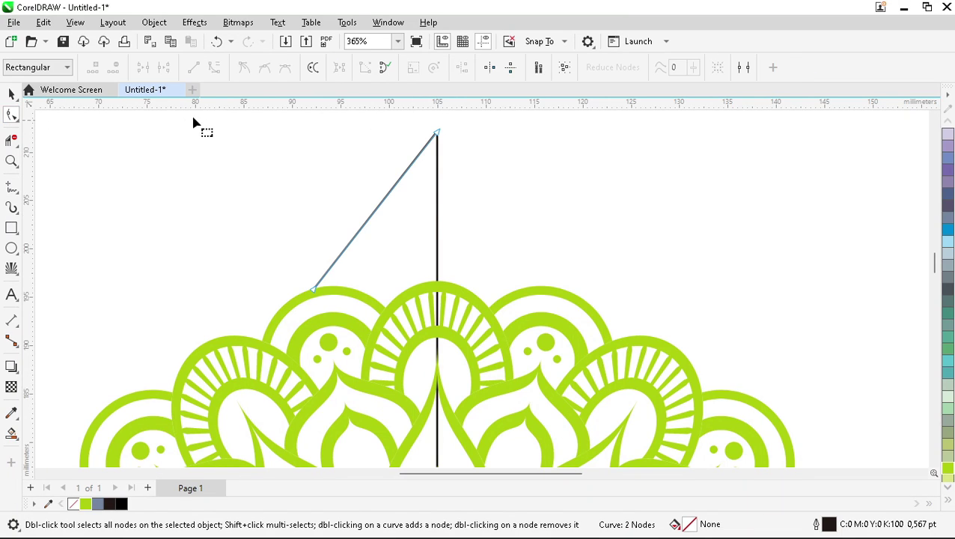
left_click(439, 134)
left_click(215, 67)
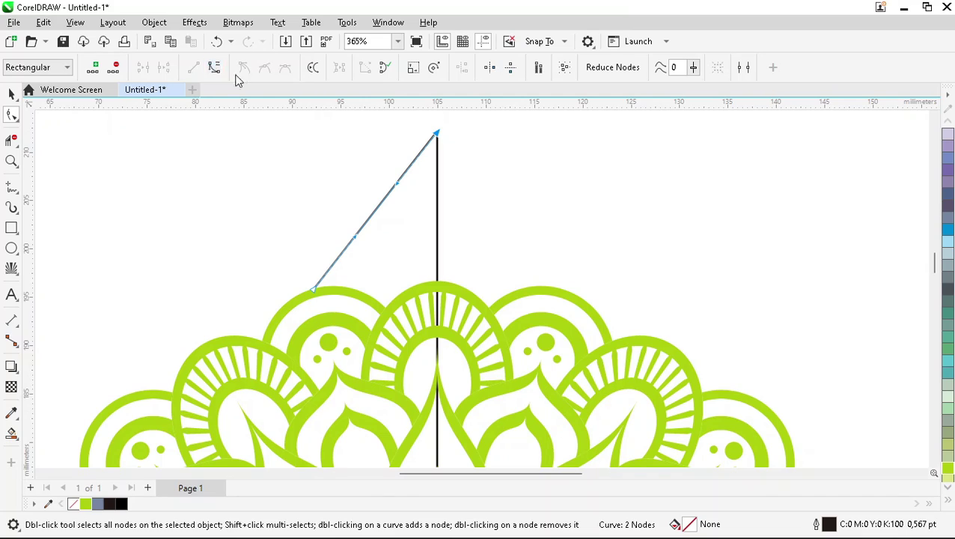
left_click_drag(400, 188, 432, 206)
left_click_drag(356, 242, 297, 198)
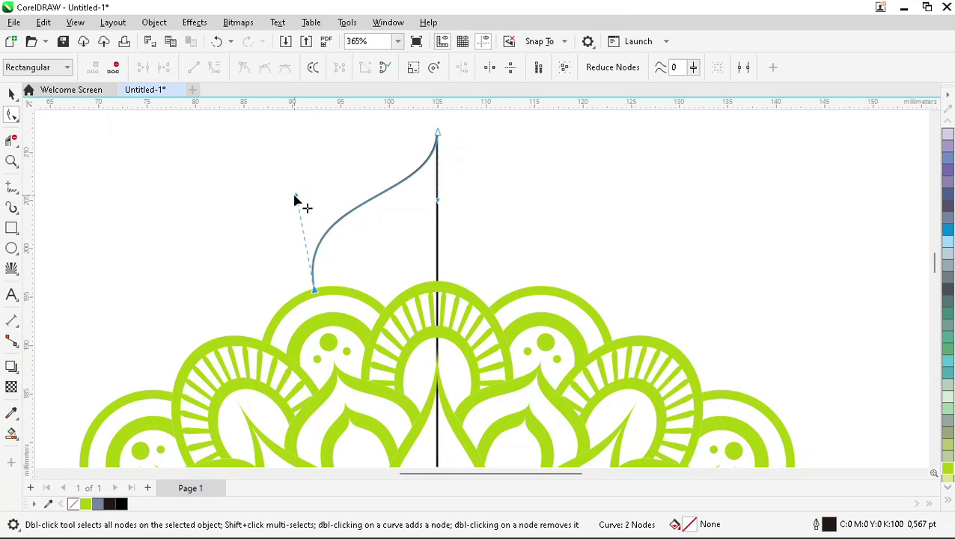
left_click_drag(291, 195, 266, 196)
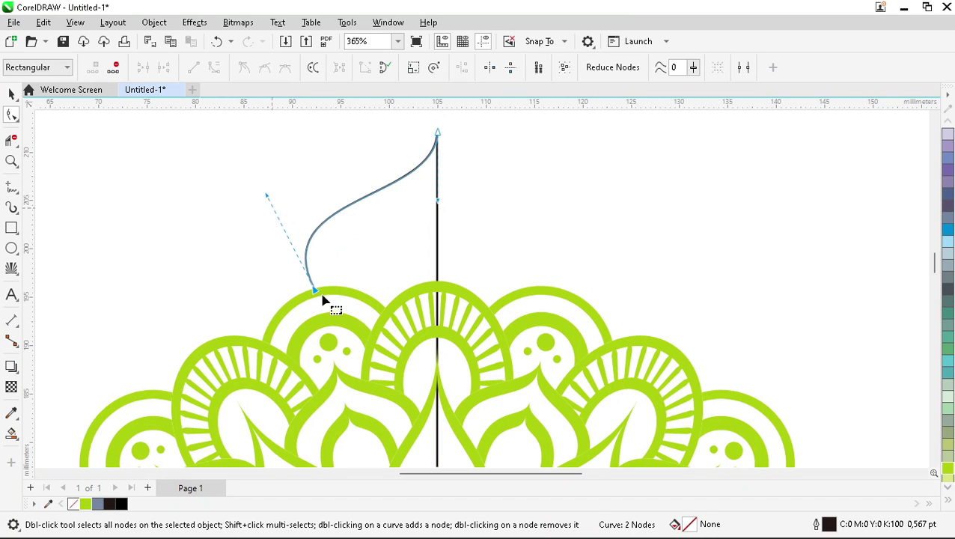
left_click_drag(266, 197, 255, 196)
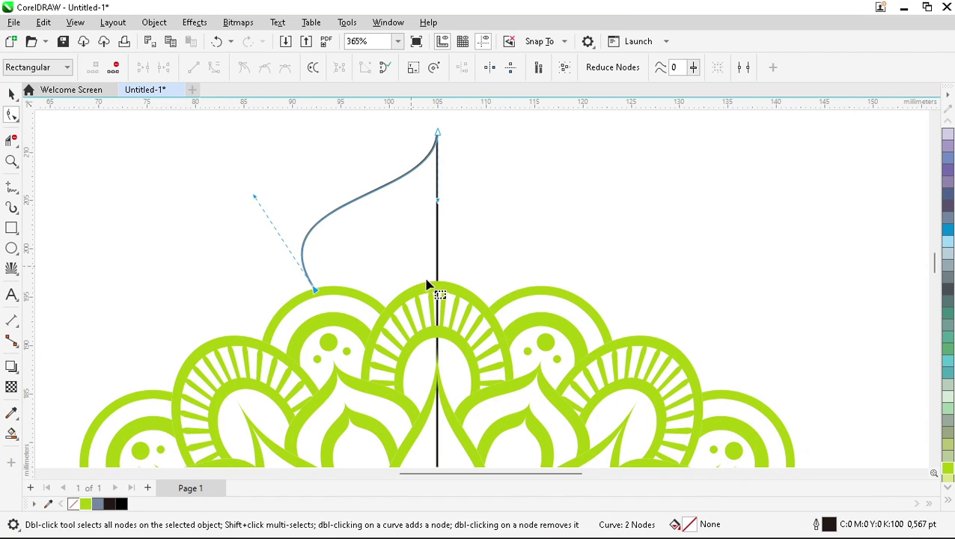
key("space")
left_click(524, 231)
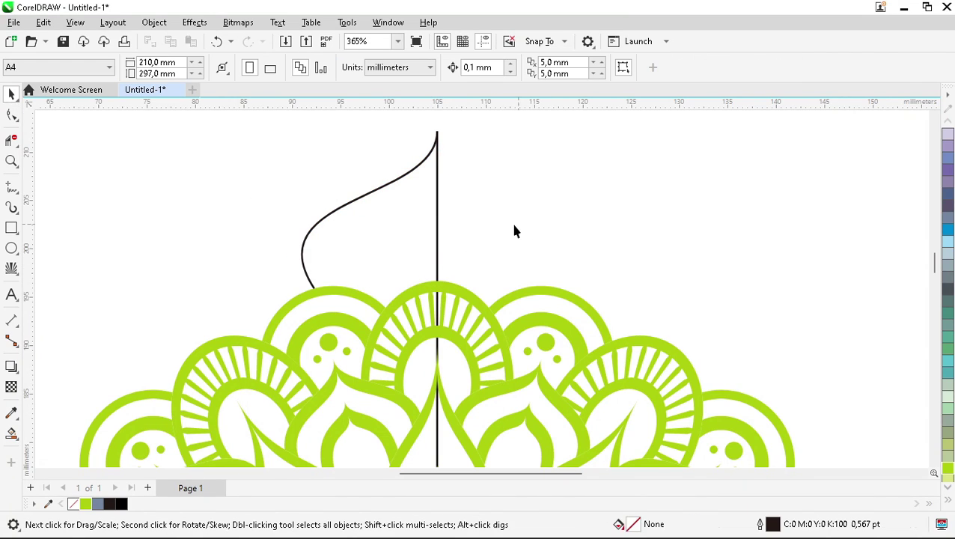
- Lengthen the vertical guide line so that it extends beyond the tip of the half petal
left_click(438, 256)
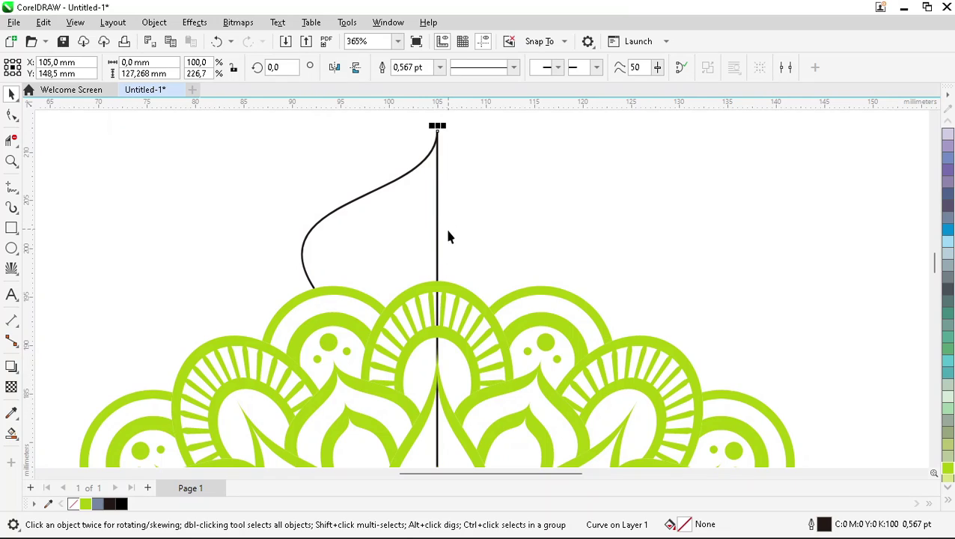
scroll(447, 237, "down", 1)
mouse_move(439, 152)
left_mouse_down()
mouse_move(442, 106)
mouse_move(443, 139)
left_mouse_up()
left_click(369, 283)
scroll(369, 283, "up", 1)
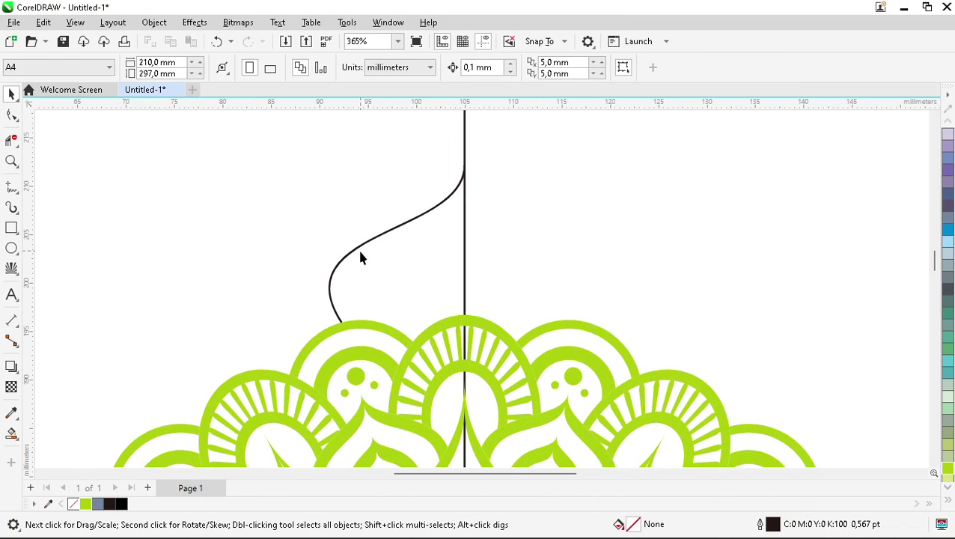
- Make two smaller copies of the half-petal curve against the guide line, scaled to about 91.6% and 53.3% of its size
left_click(361, 250)
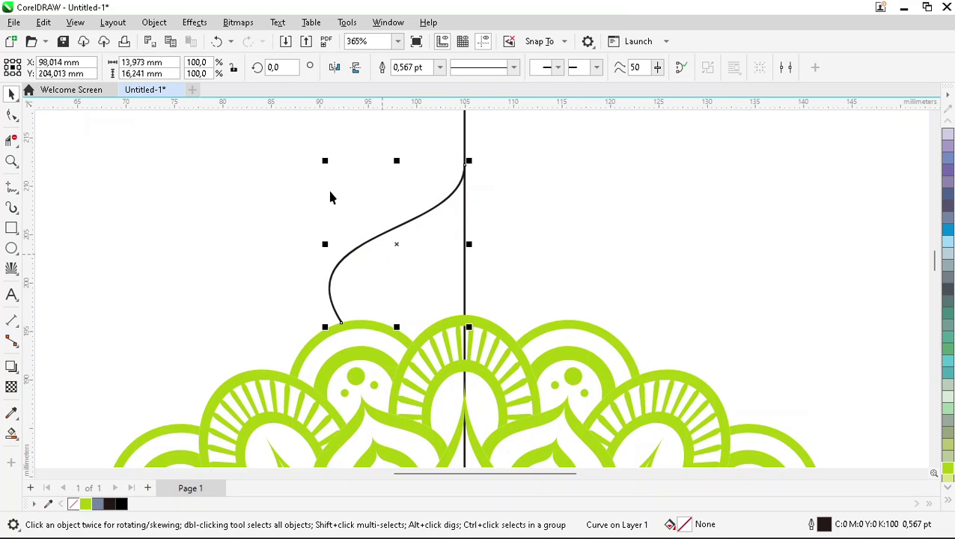
mouse_move(327, 161)
left_mouse_down()
mouse_move(340, 172)
mouse_move(334, 155)
mouse_move(349, 174)
mouse_move(337, 158)
left_mouse_up()
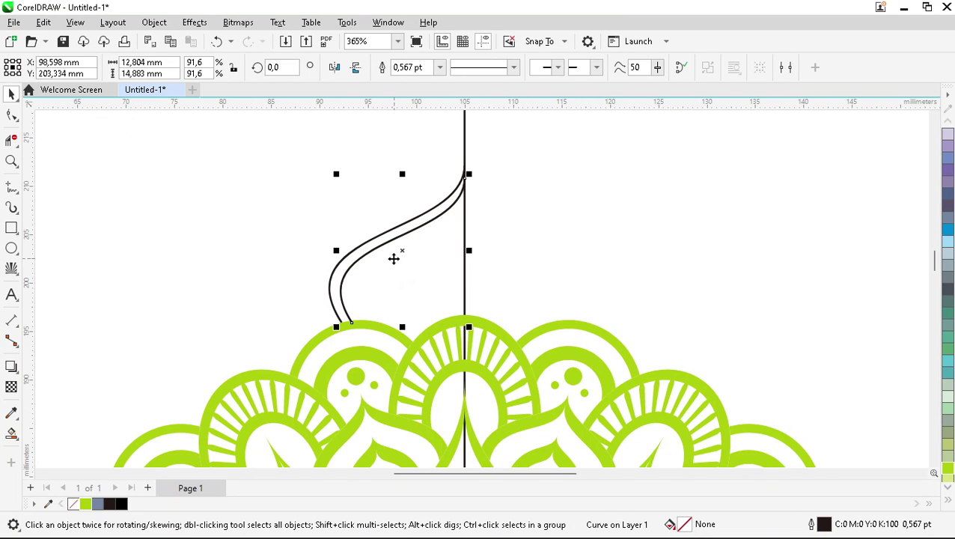
scroll(403, 257, "up", 2)
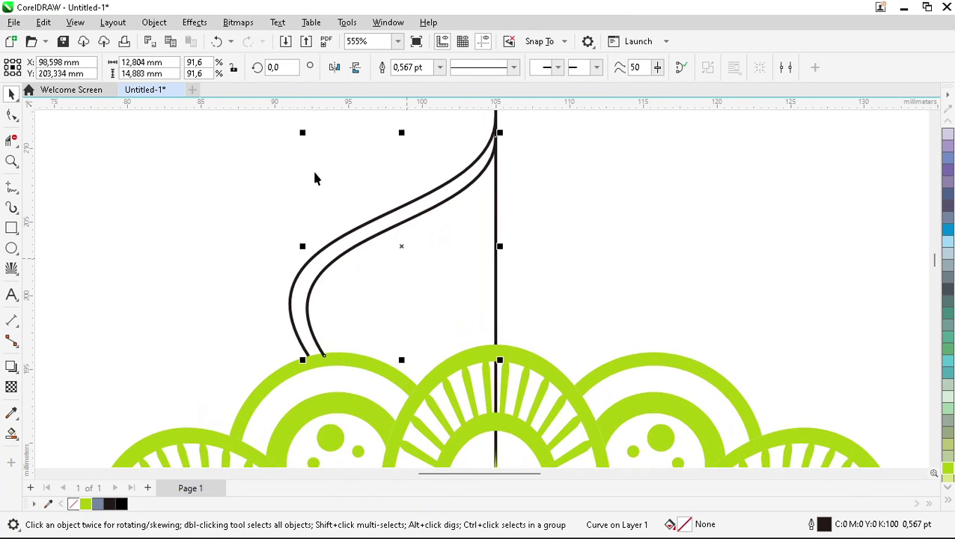
left_click_drag(303, 132, 384, 213)
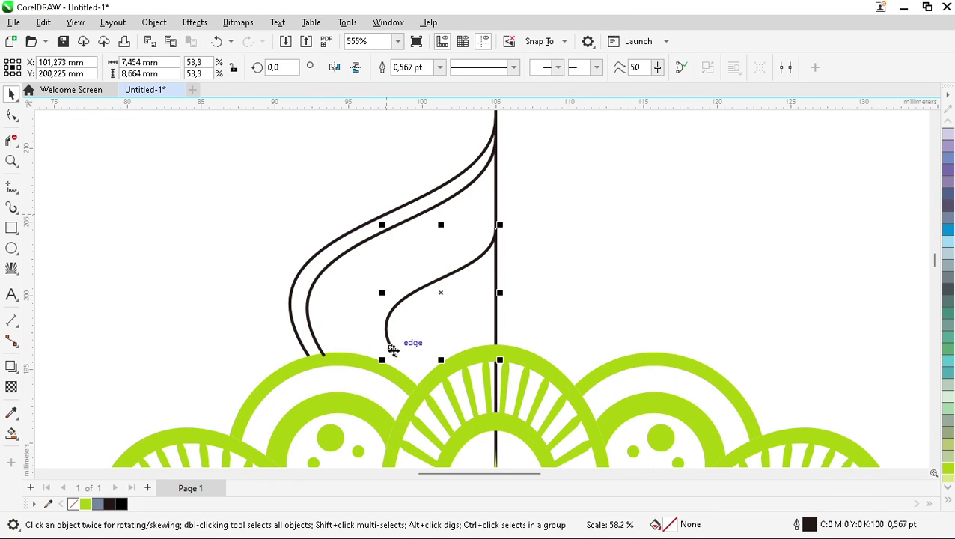
- Reshape the smallest curve by moving its lower end to the junction of the two arches and widening its lower bulge
scroll(405, 390, "up", 2)
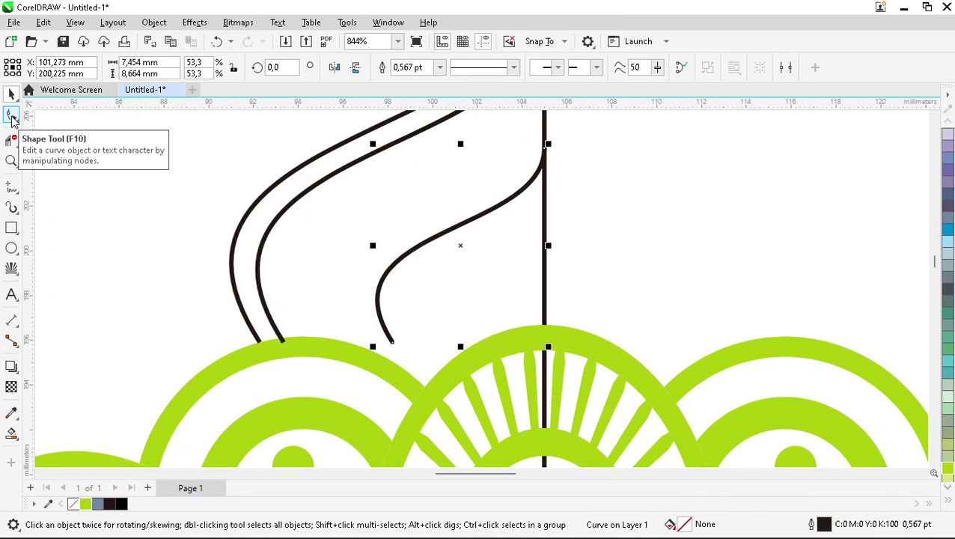
left_click(11, 114)
left_click_drag(394, 346, 429, 394)
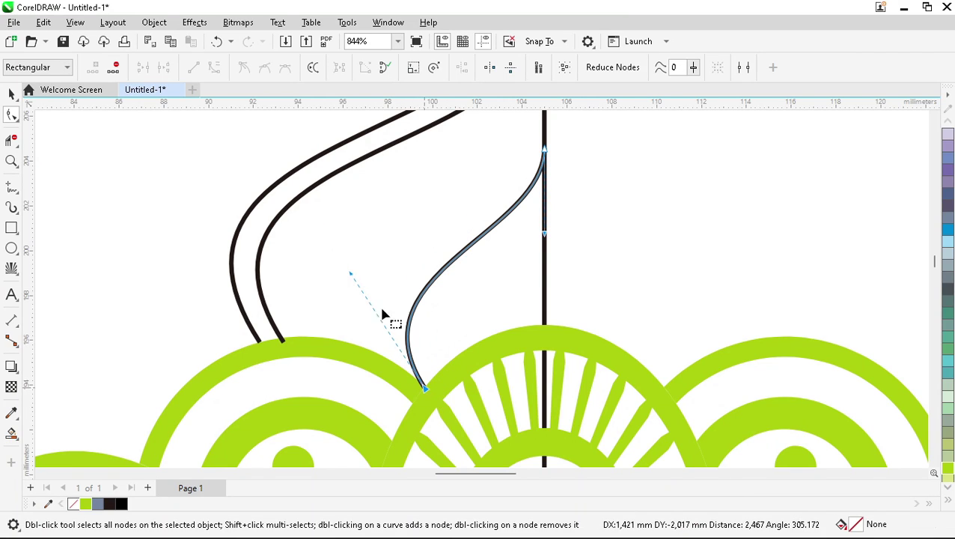
left_click_drag(351, 274, 287, 215)
scroll(438, 285, "down", 2)
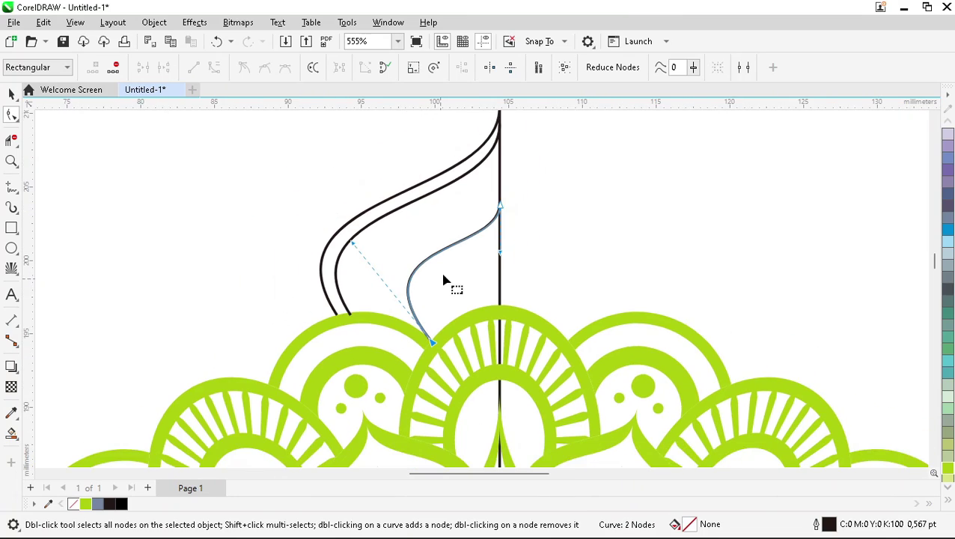
scroll(513, 235, "up", 1)
scroll(456, 253, "up", 1)
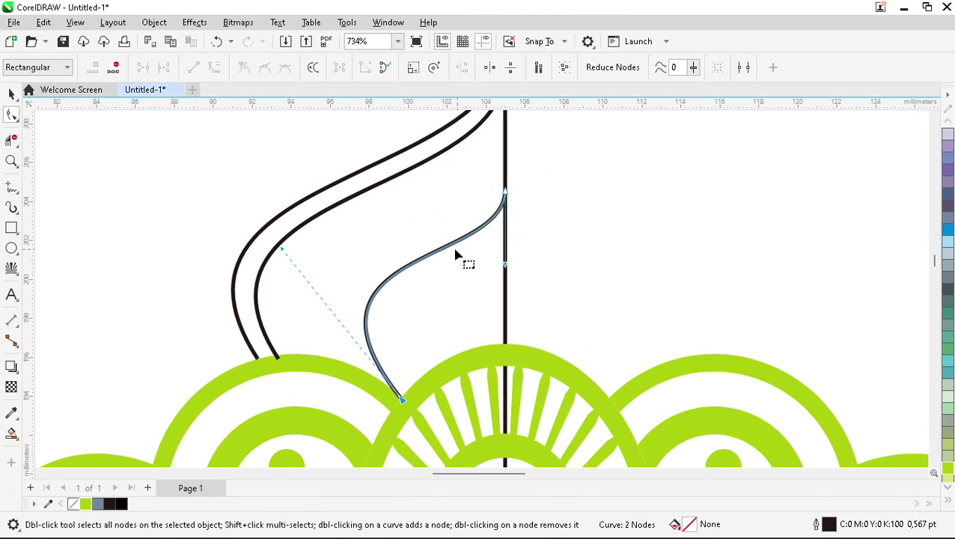
- Add a copy of the reshaped curve inside it against the guide line, scaled to about 82% and measuring about 5.9 by 8.8 mm
key("space")
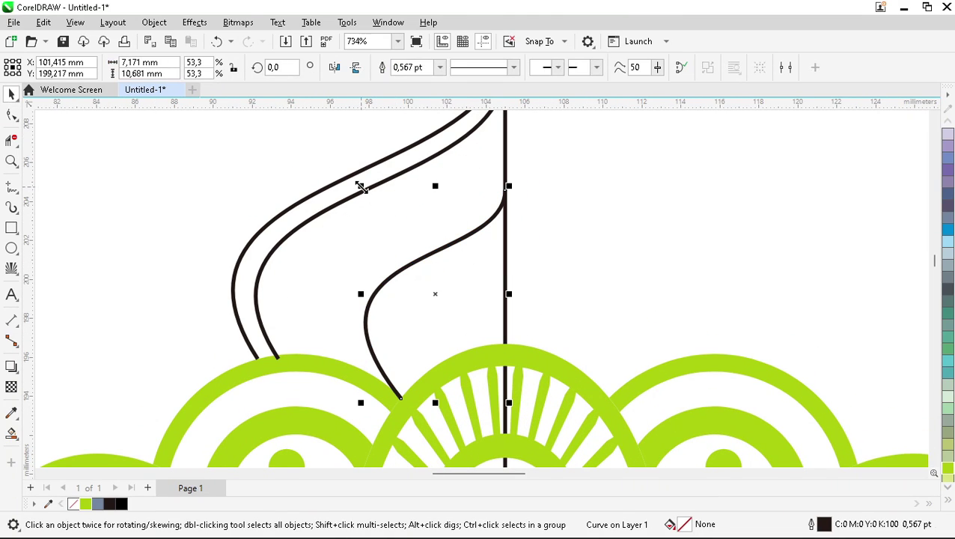
left_click_drag(360, 186, 390, 217)
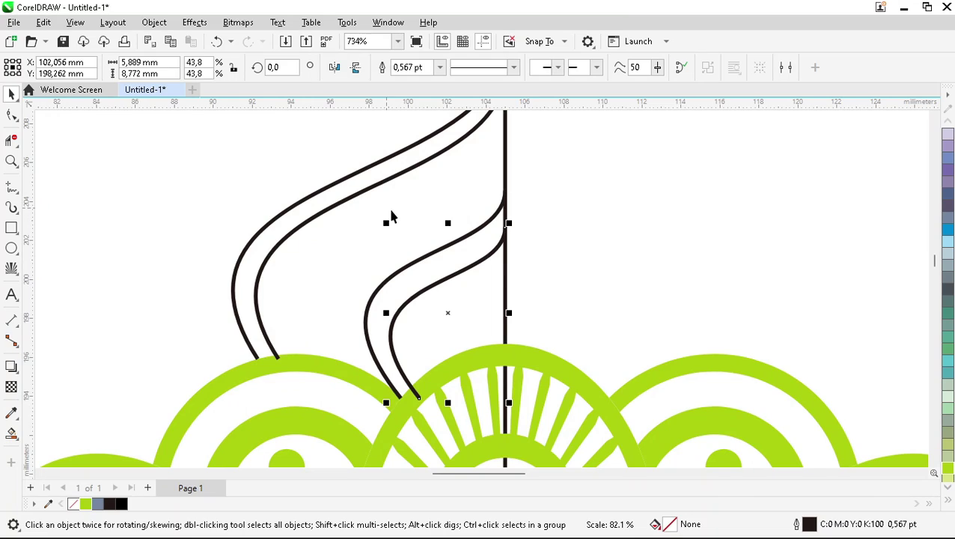
scroll(472, 319, "down", 1)
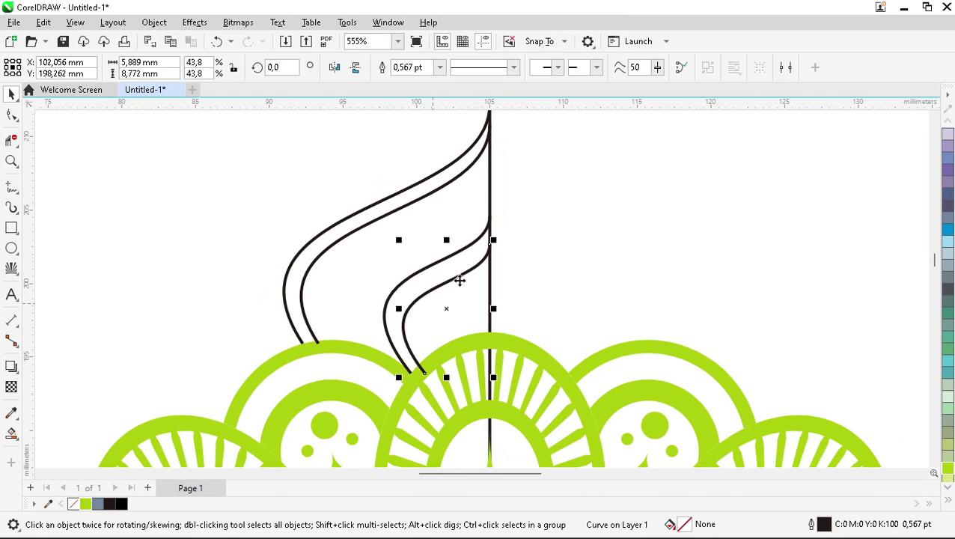
left_click(247, 202)
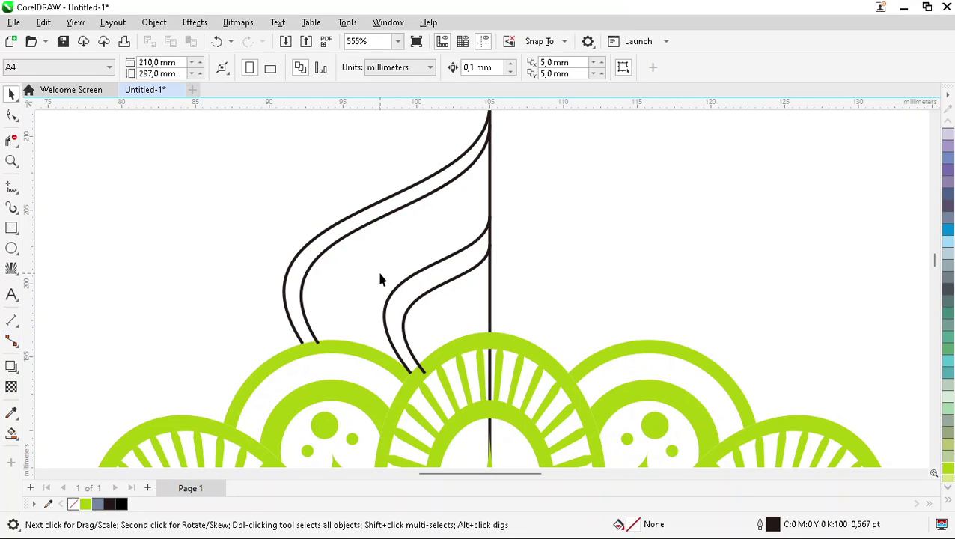
- Group the four half-petal curves and fill the outer and inner bands between them with slate blue using Smart Fill
scroll(380, 278, "down", 1)
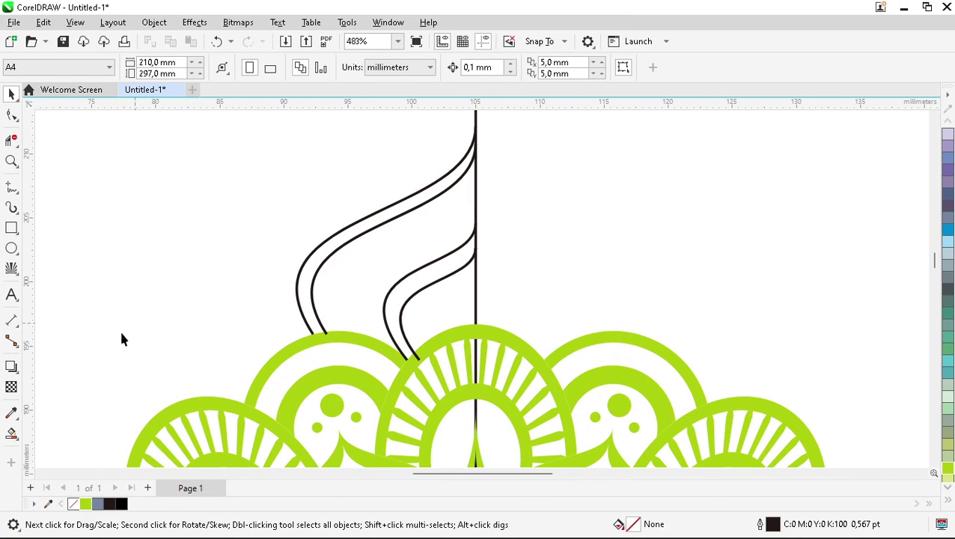
scroll(491, 286, "down", 2)
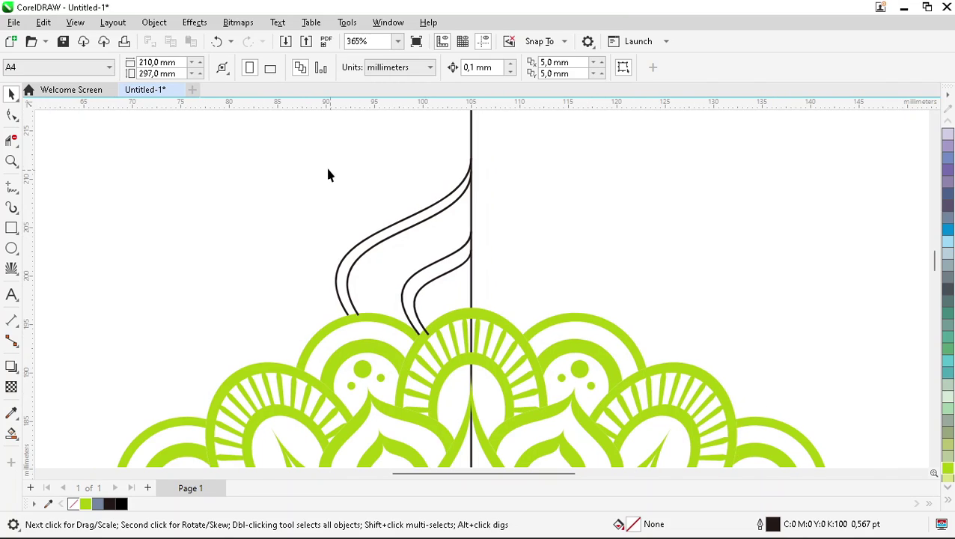
left_click_drag(278, 139, 538, 358)
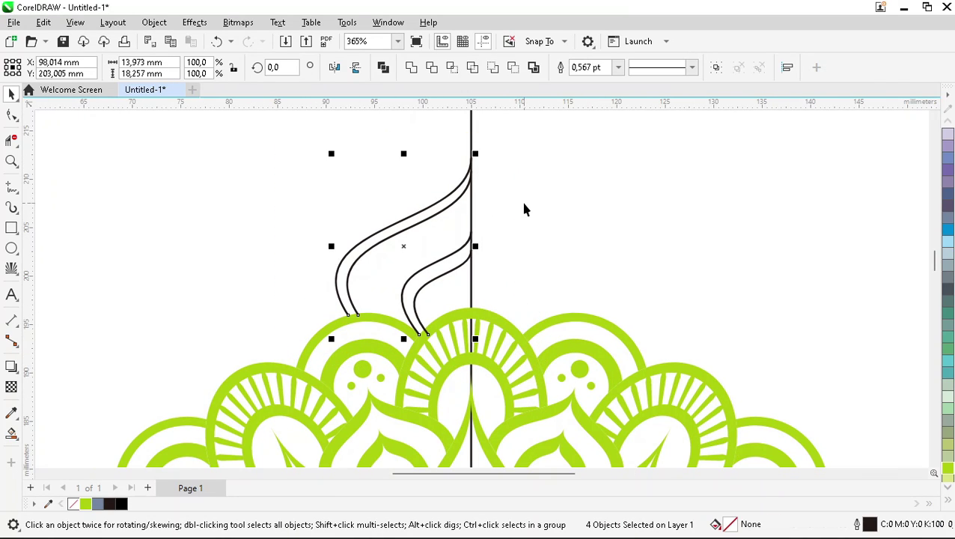
key("ctrl+g")
key("Escape")
left_click(12, 433)
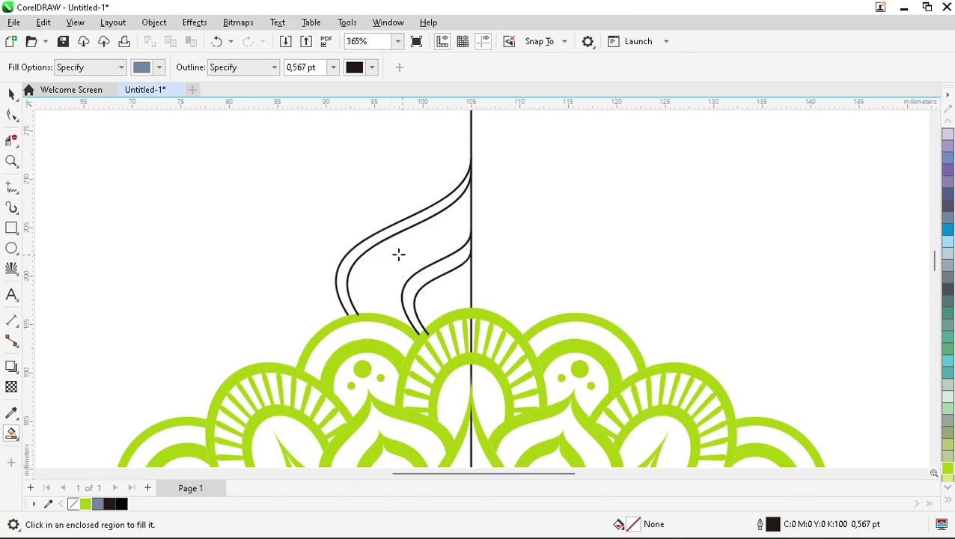
left_click(359, 253)
left_click(426, 292)
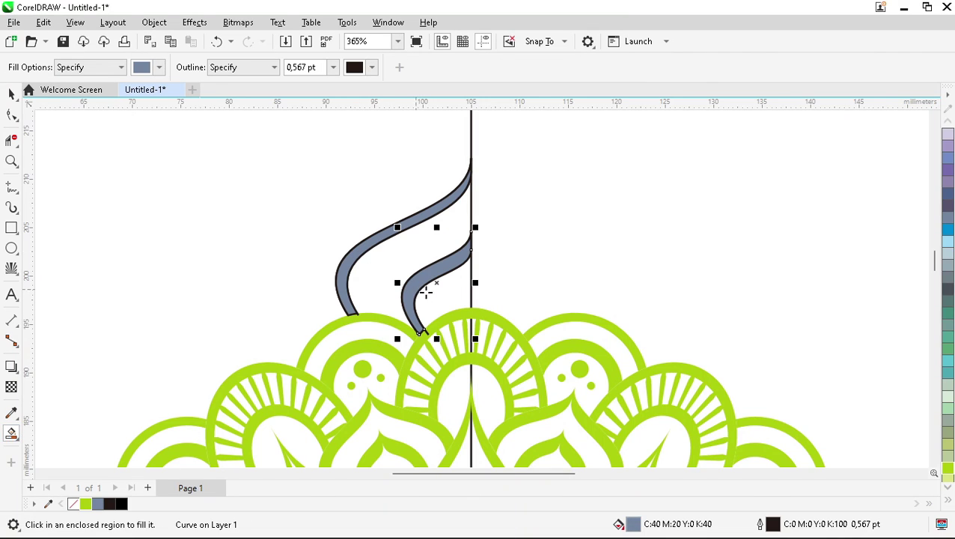
- Delete the group of four construction curves, keeping the two filled bands
key("space")
left_click(381, 276)
left_click(381, 276)
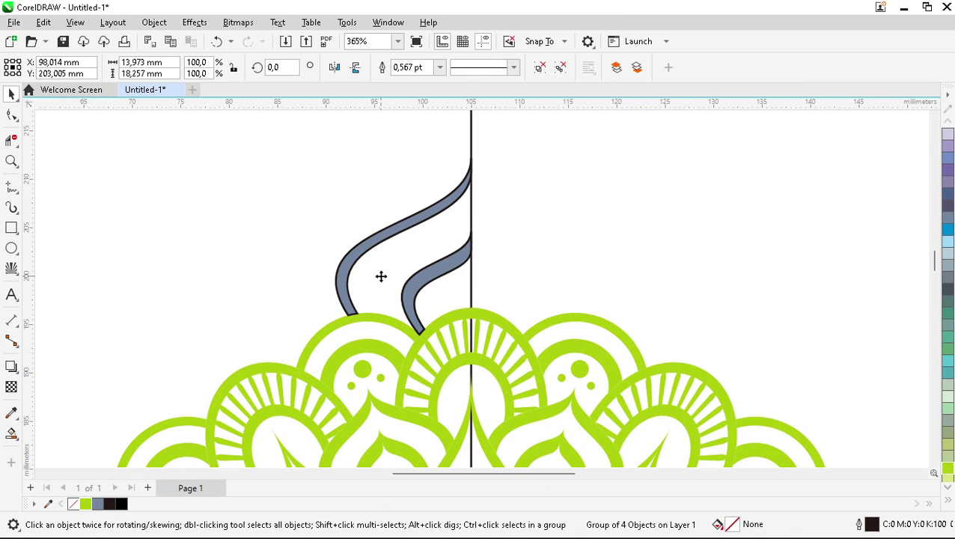
- Weld the two slate blue bands into a single curve and set its outline width to None
left_click(417, 288)
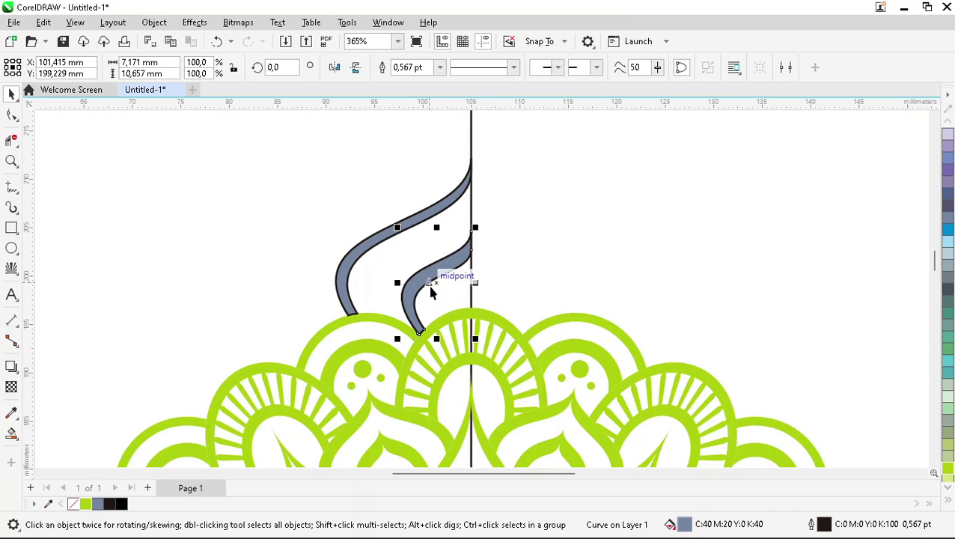
left_click(439, 209, "shift")
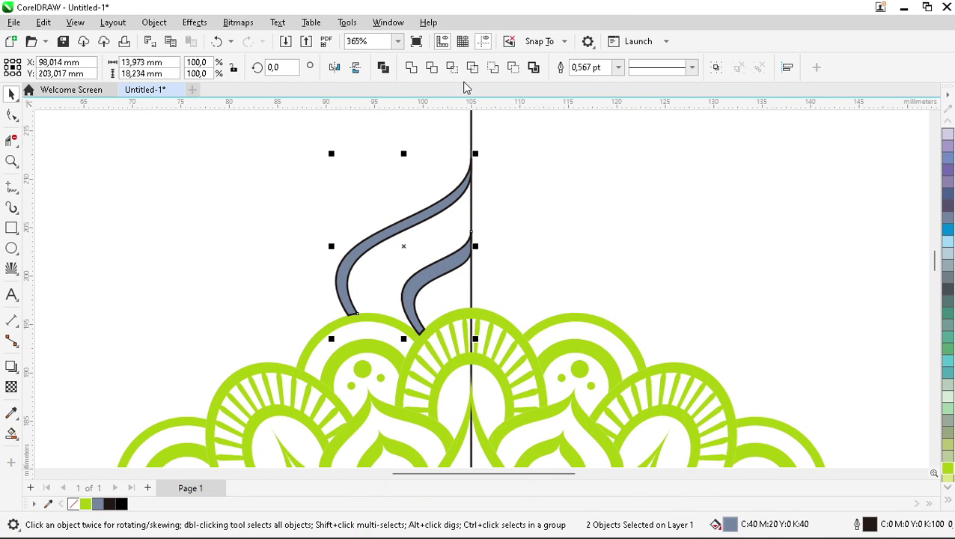
left_click(411, 67)
left_click(440, 67)
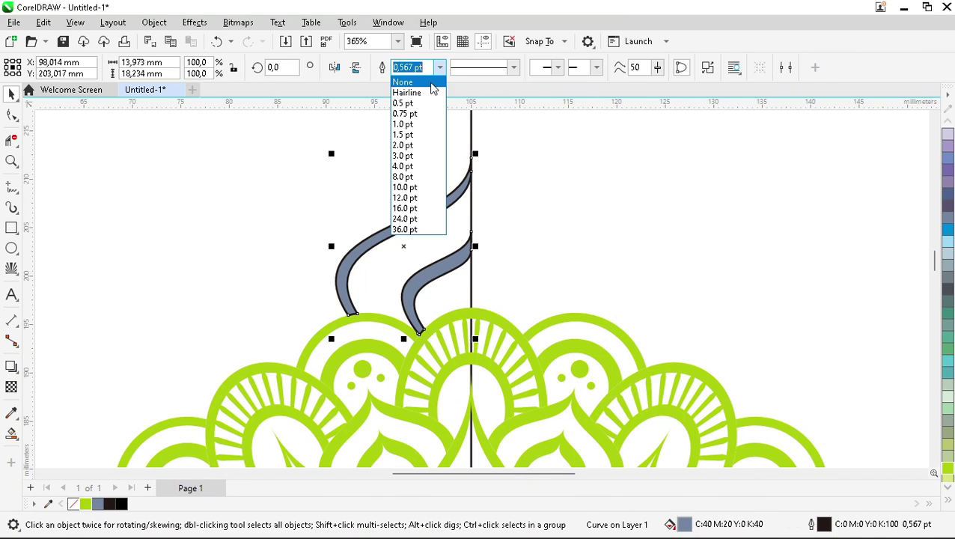
left_click(408, 79)
left_click(529, 207)
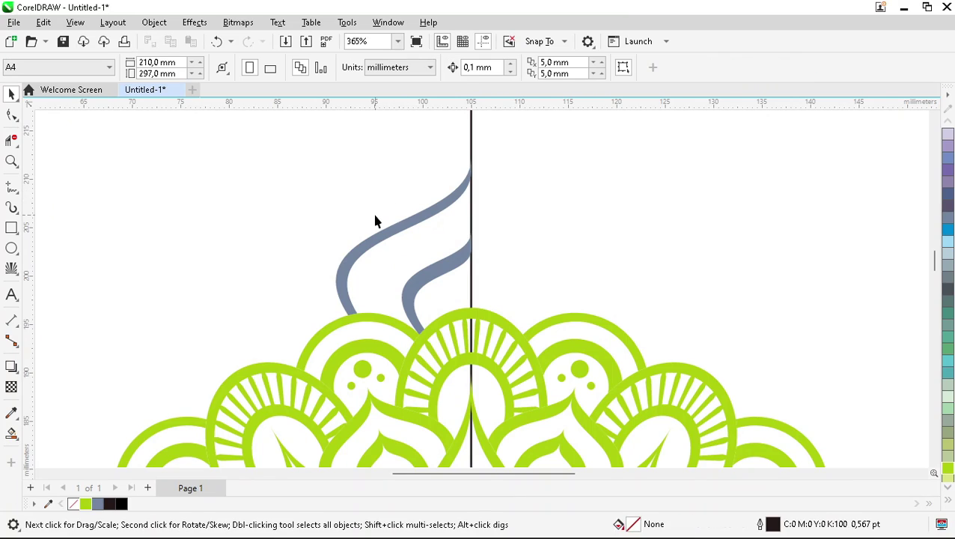
- Create a radial Impact effect centred on the guide line at the top of the central arch, enlarged to about 171.5%
scroll(375, 221, "down", 1)
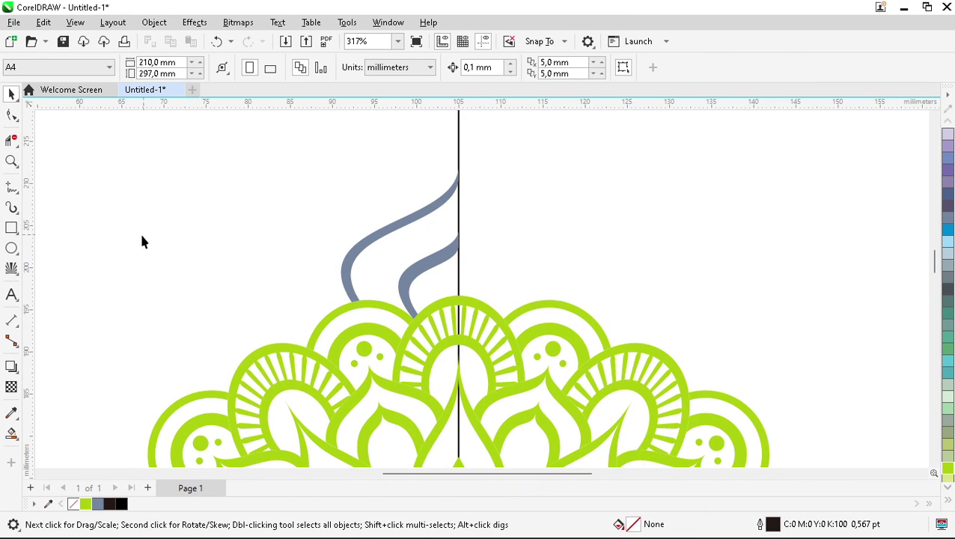
left_click(12, 268)
left_click_drag(427, 240, 482, 290)
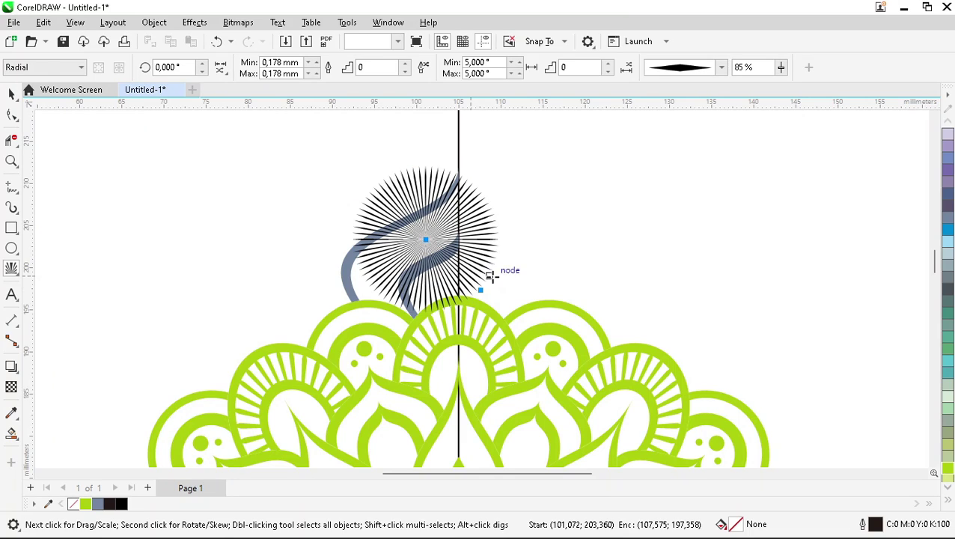
key("space")
left_click_drag(430, 241, 461, 297)
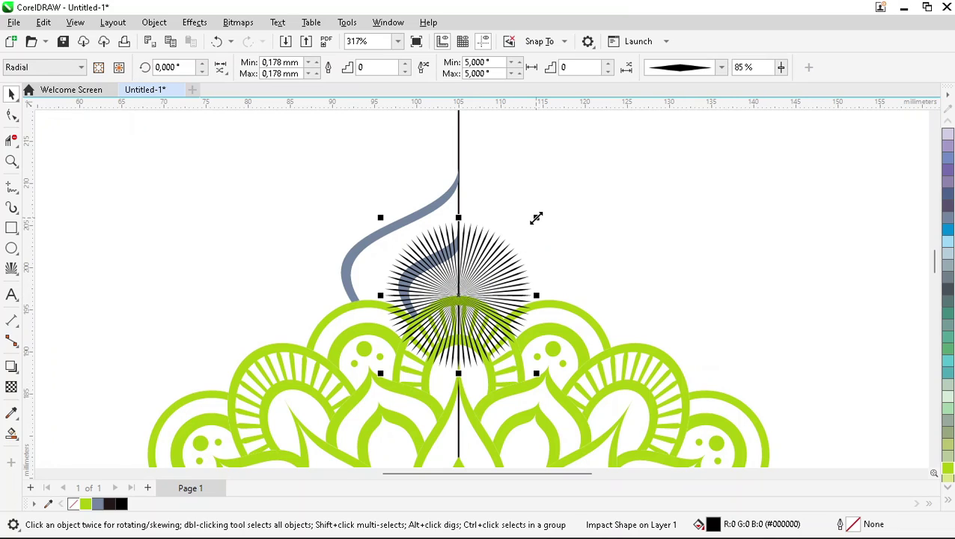
left_click_drag(580, 197, 646, 168)
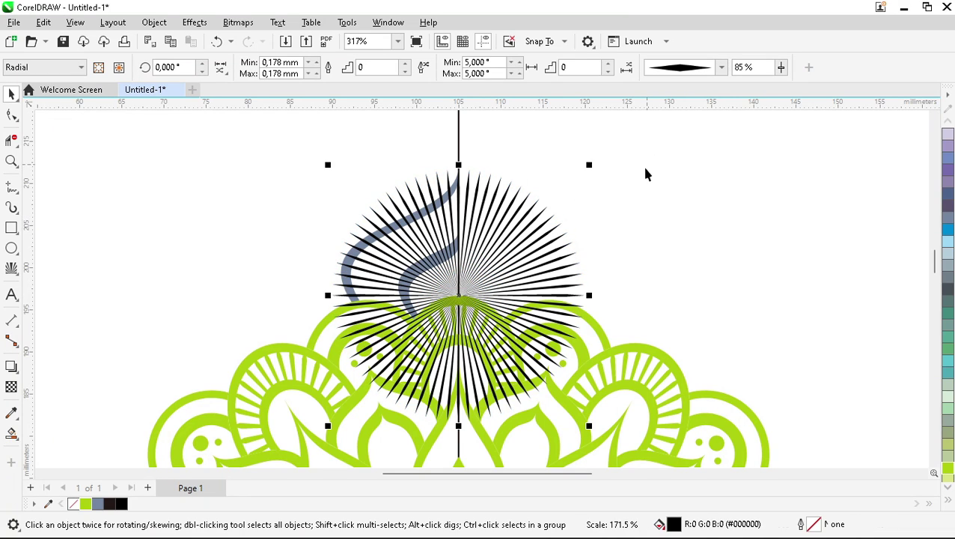
- Set the radial effect's minimum and maximum line spacing to 12° and its minimum and maximum line width to 0.578 mm
double_click(486, 62)
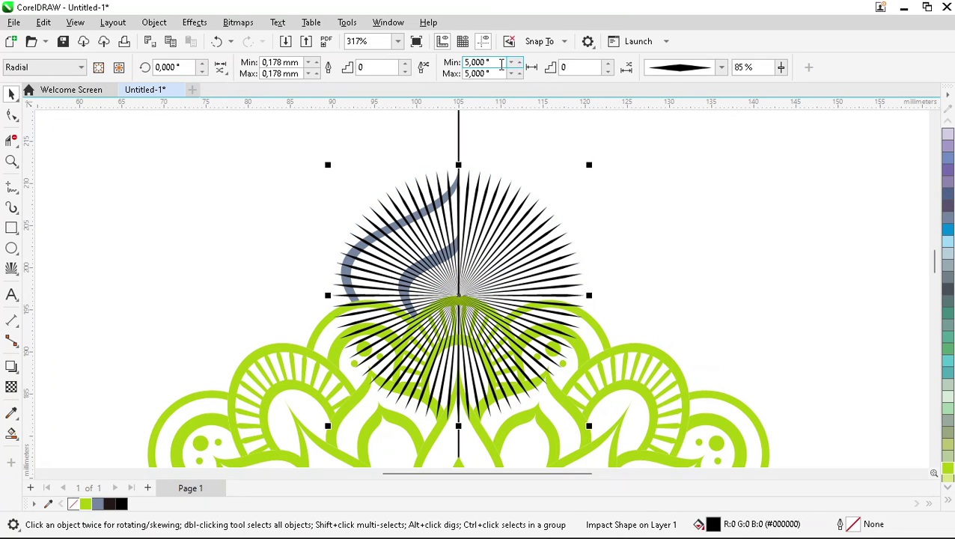
type("12")
key("Return")
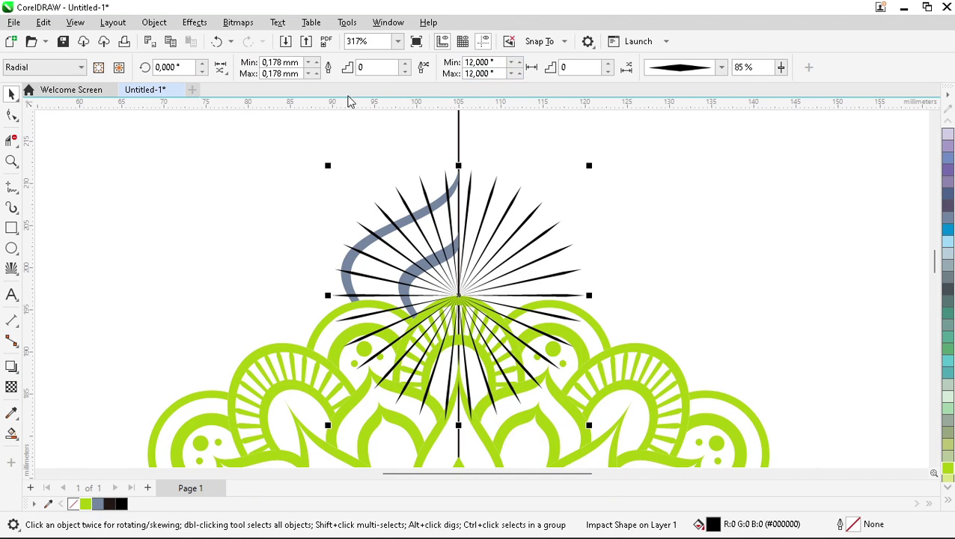
double_click(281, 62)
type("0,478")
key("Return")
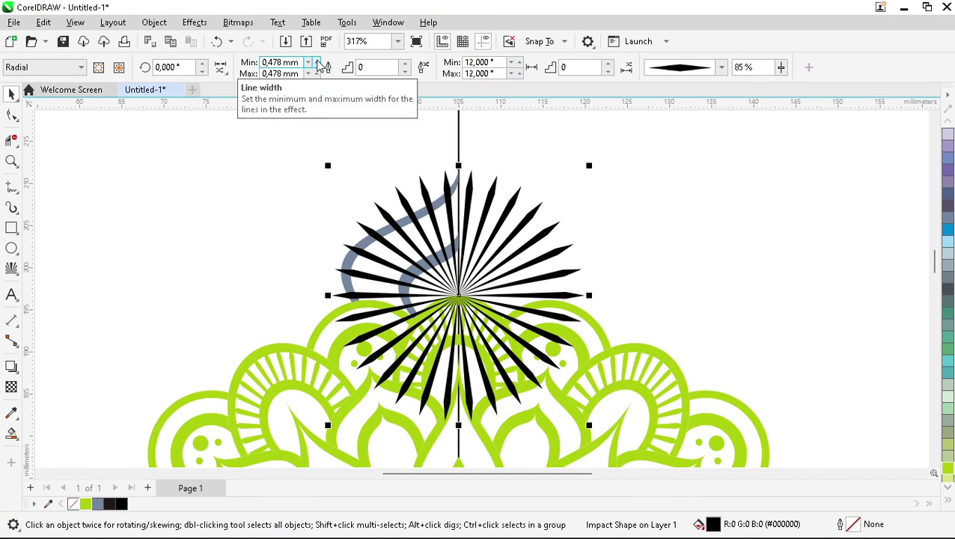
left_click(316, 62)
left_click(316, 62)
left_click(317, 62)
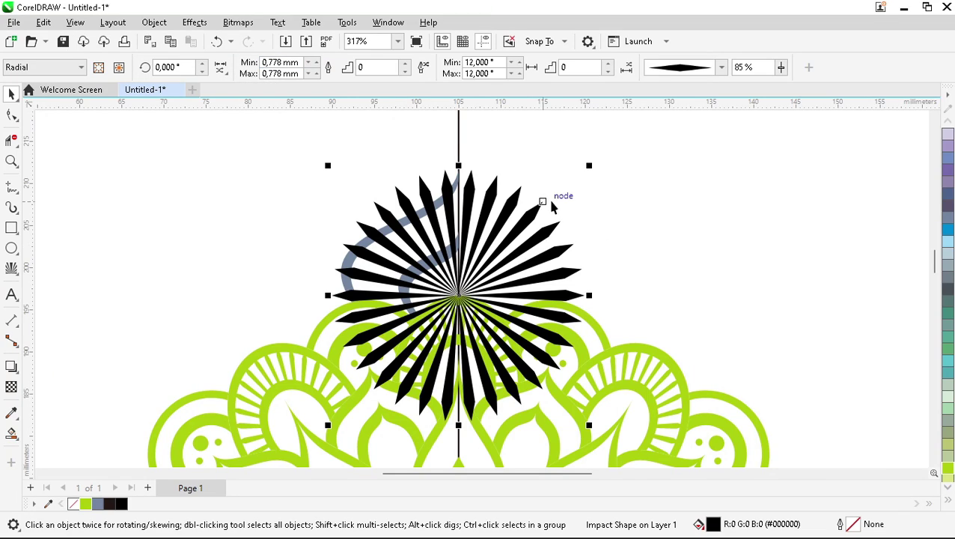
left_click(312, 76)
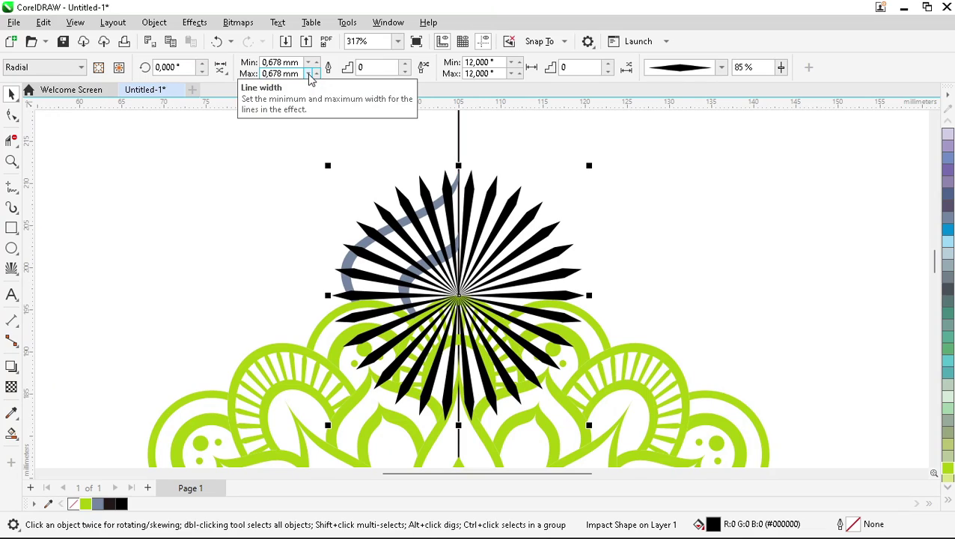
left_click(312, 76)
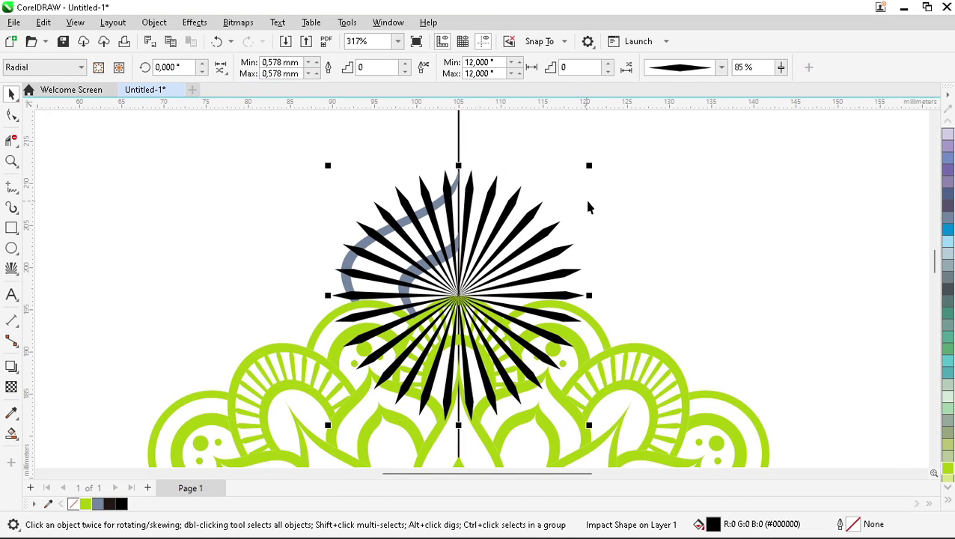
- Put the radial line effect into editing mode and bring up its object commands
double_click(524, 211)
right_click(505, 210)
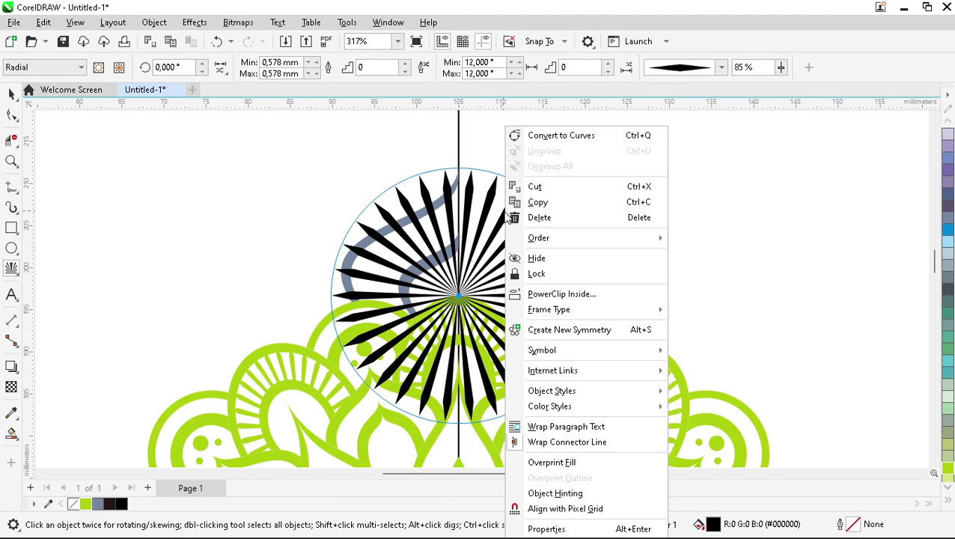
- Convert the radial line burst to curves and send it behind the mandala and the blue-grey bands
left_click(557, 136)
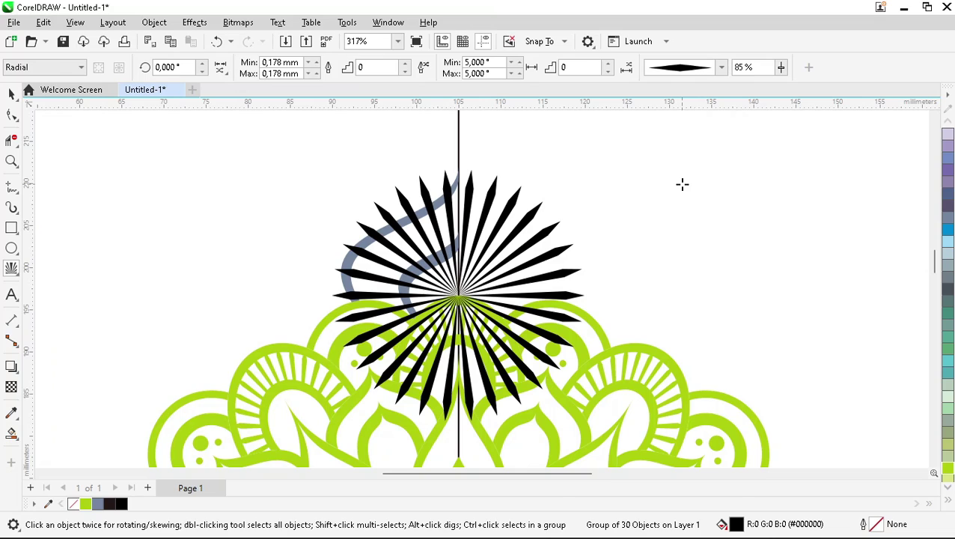
key("shift+Page_Down")
- Use Smart Fill to create blue-grey pieces from the nine ray segments enclosed between the two curved bands
key("z")
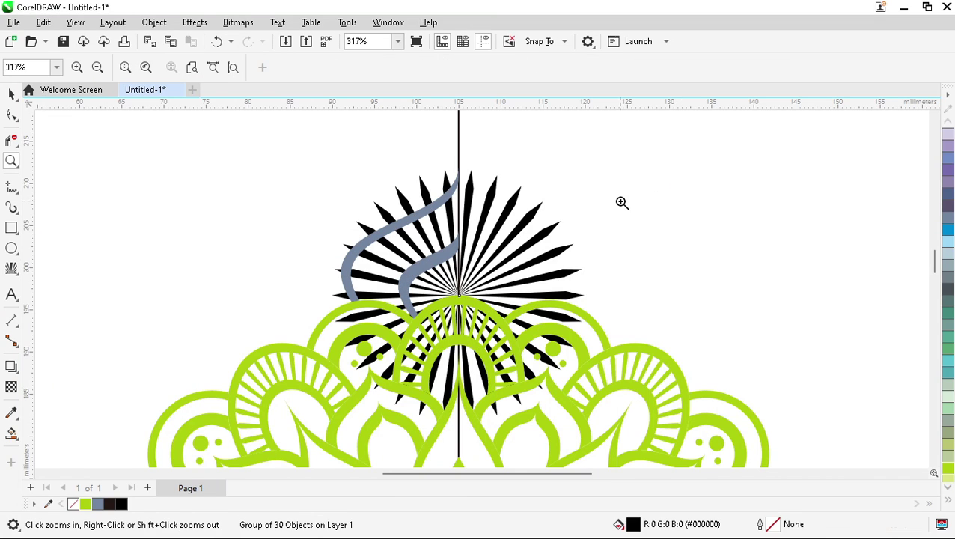
left_click_drag(279, 172, 518, 338)
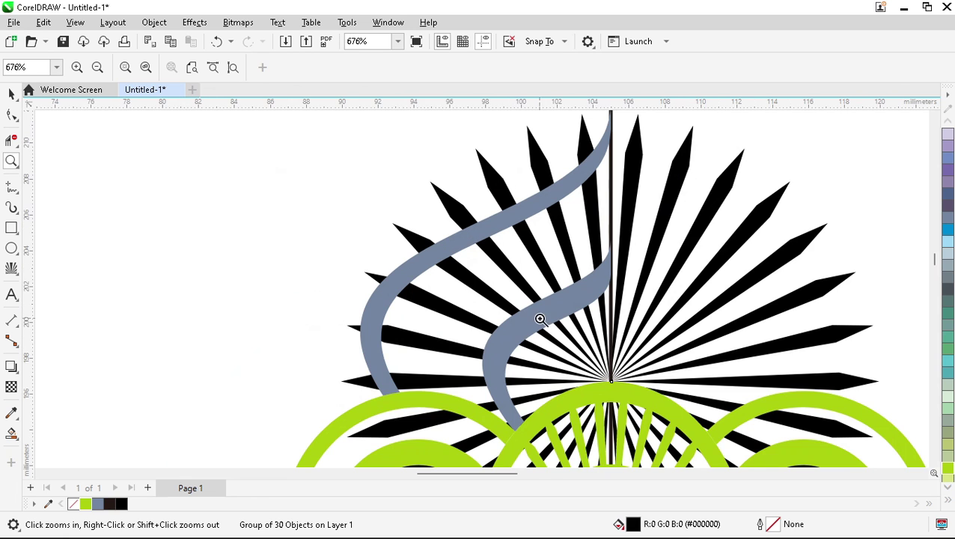
left_click(11, 433)
left_click(595, 213)
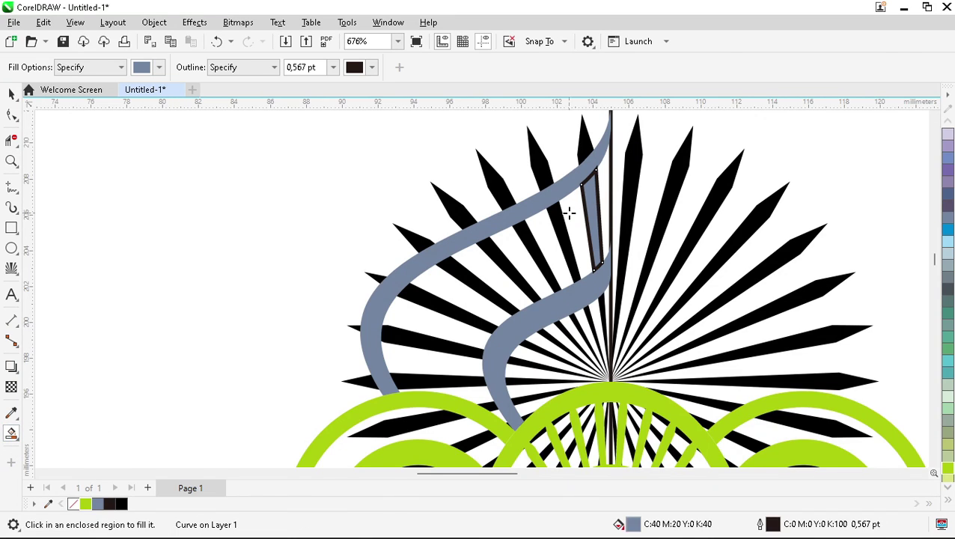
left_click(558, 217)
left_click(526, 238)
left_click(488, 264)
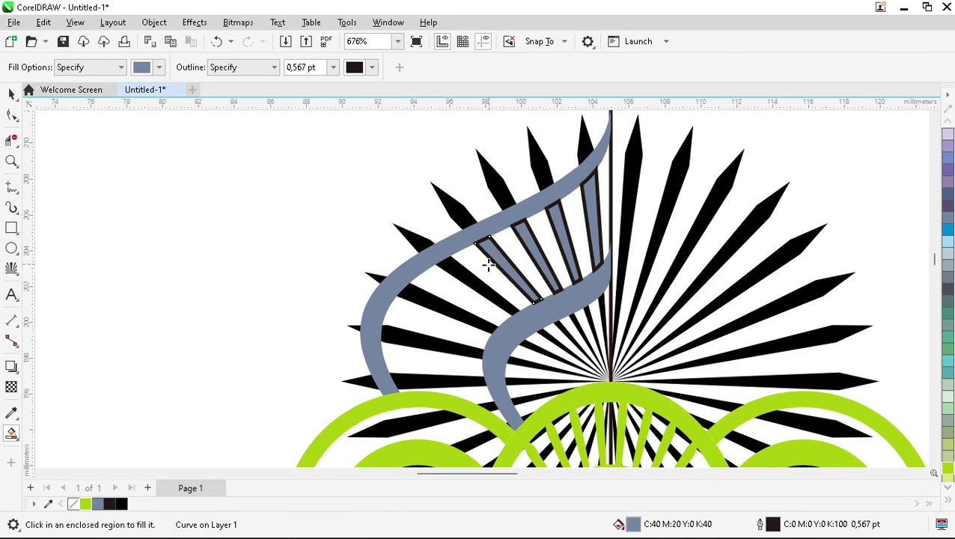
left_click(457, 273)
left_click(429, 298)
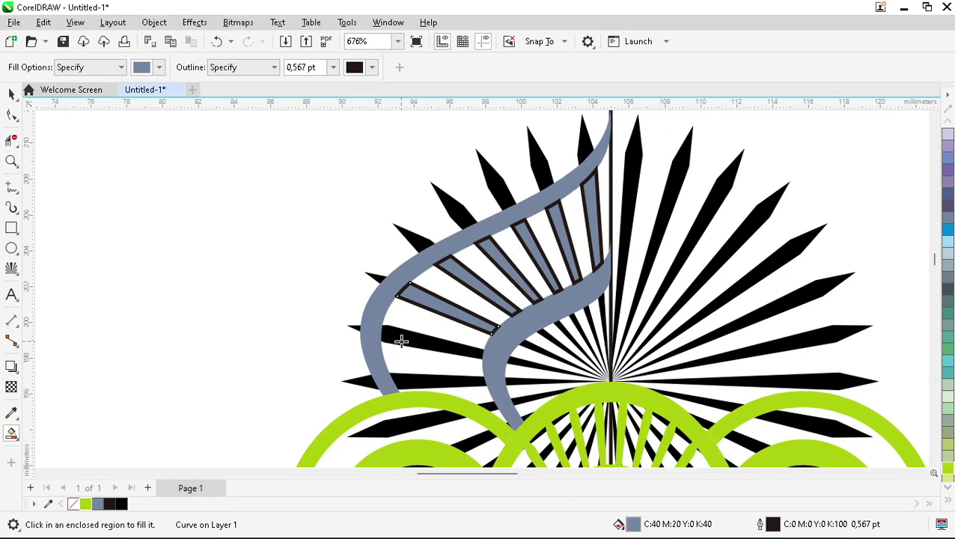
left_click(400, 341)
left_click(477, 387)
scroll(497, 426, "up", 3)
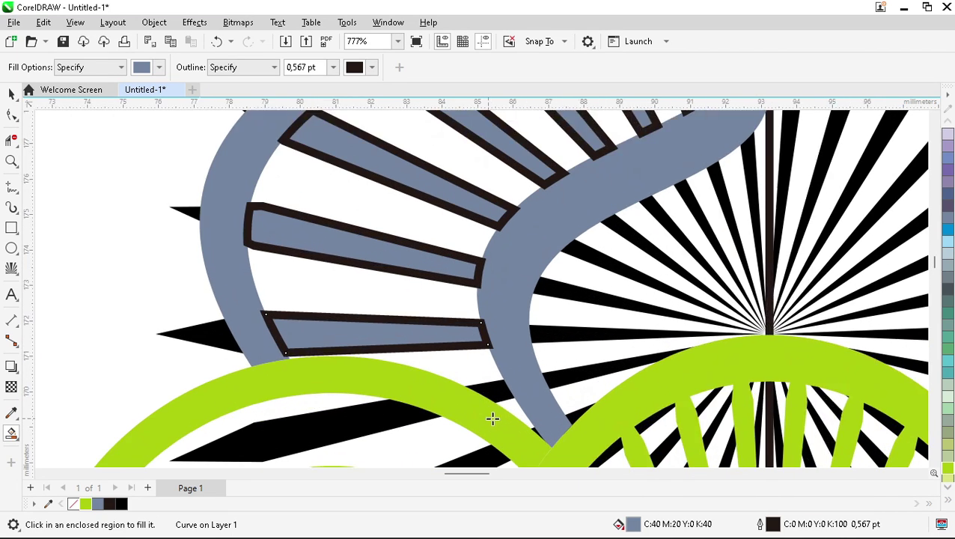
left_click(490, 402)
- Delete the black radial line group behind the filled ray segments
scroll(403, 358, "down", 3)
scroll(347, 337, "down", 3)
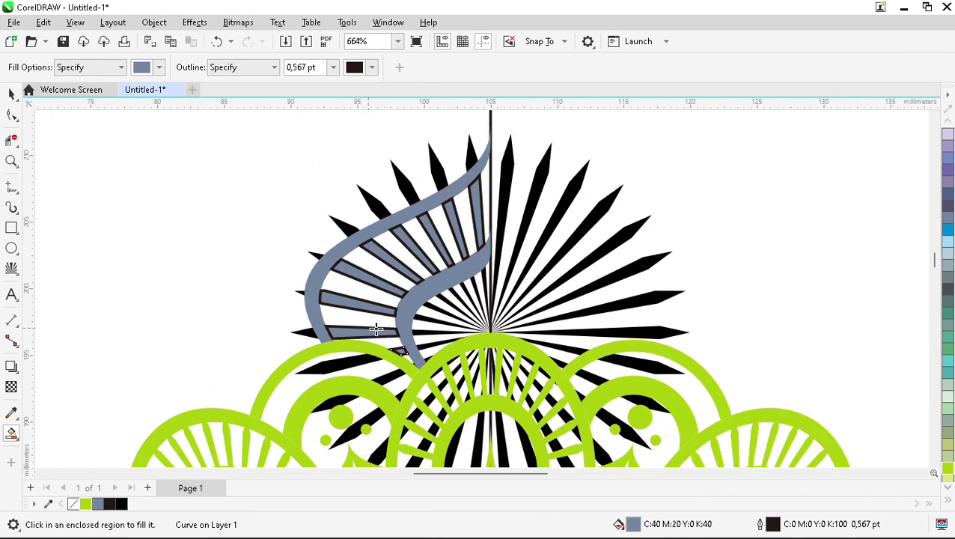
key("space")
left_click(514, 241)
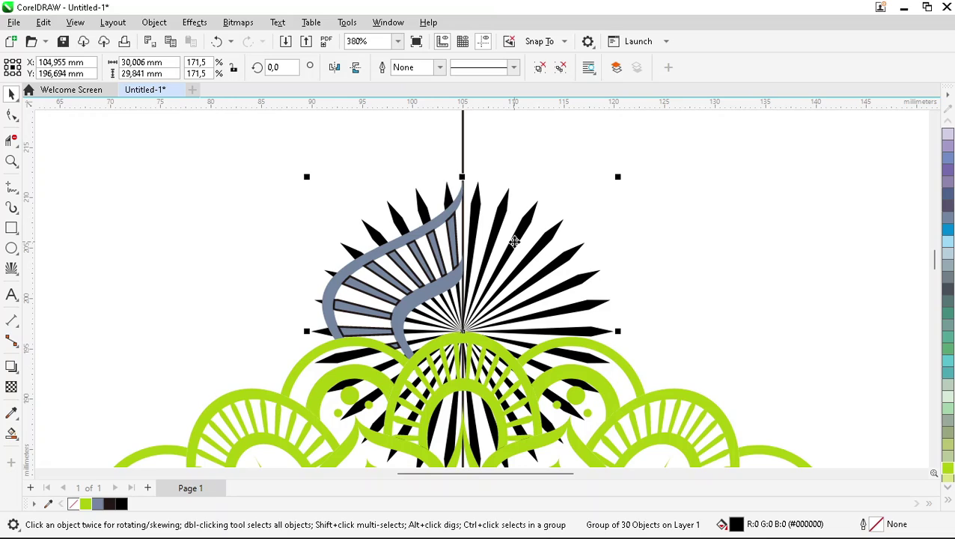
key("Delete")
- Weld the two curved bands and the filled ray pieces into a single half petal
scroll(449, 200, "down", 1)
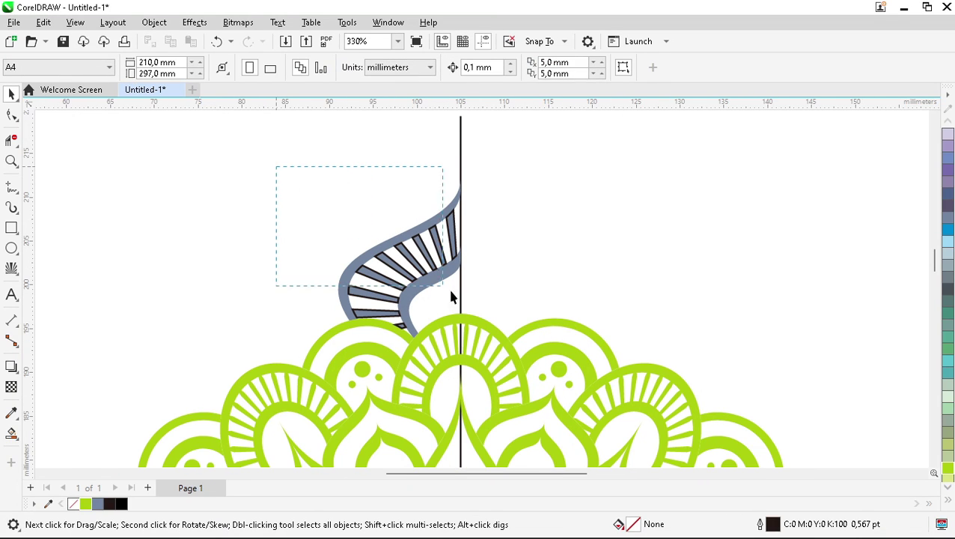
left_click_drag(485, 355, 490, 352)
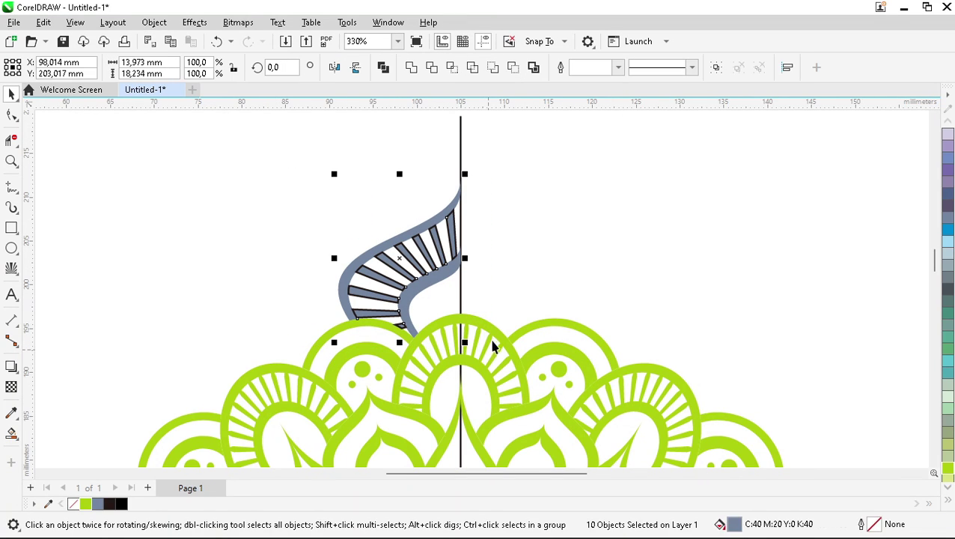
left_click(411, 67)
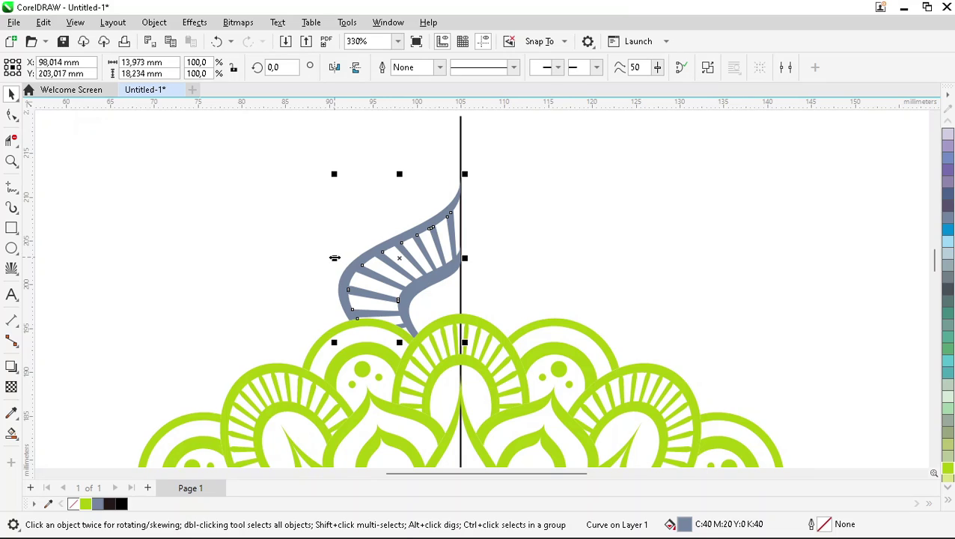
- Mirror a copy of the half petal across the vertical centre line and weld both halves into one Chartreuse petal
left_click_drag(334, 257, 494, 269)
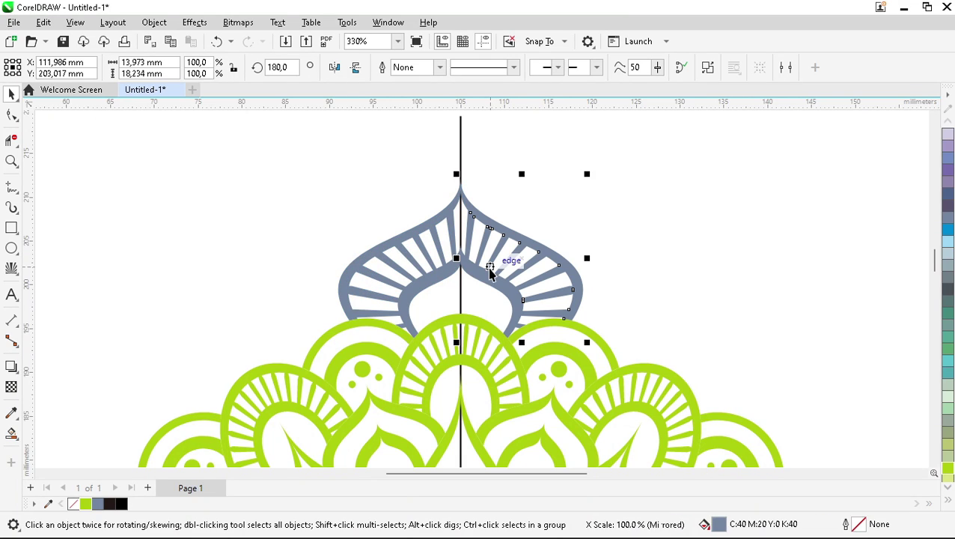
left_click(363, 261, "shift")
left_click(411, 68)
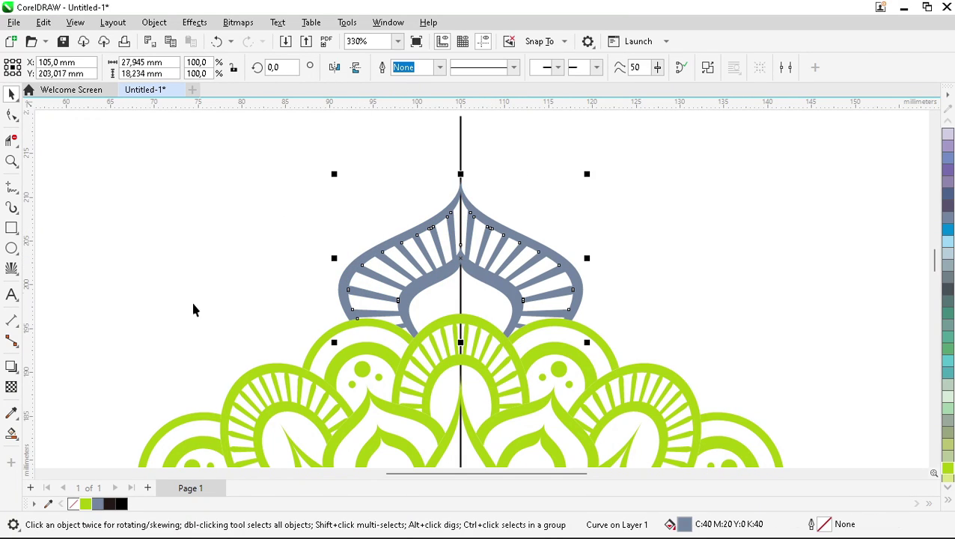
left_click(86, 503)
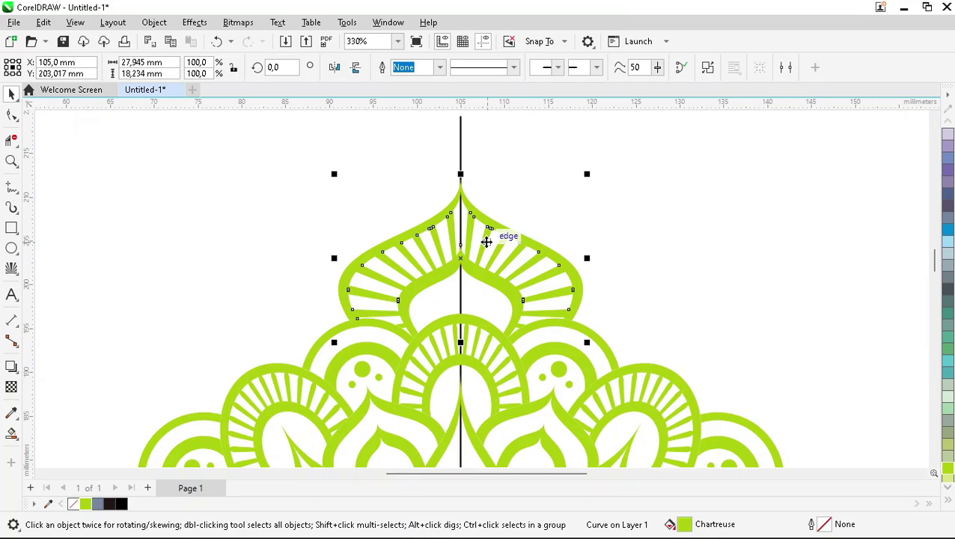
- Move the petal's rotation centre to the mandala's centre and create a copy rotated 30 degrees clockwise
scroll(487, 241, "down", 4)
left_click(483, 155)
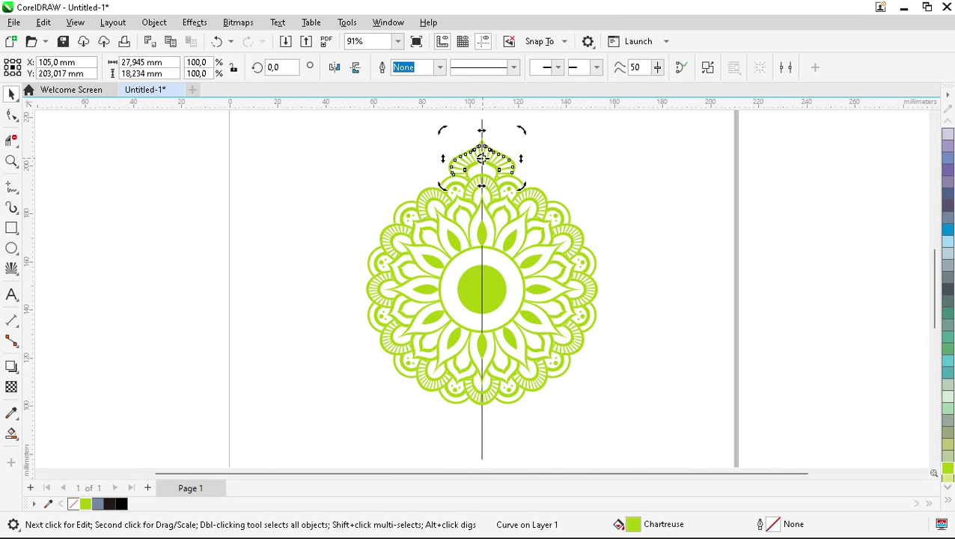
left_click_drag(481, 196, 484, 286)
left_click_drag(520, 131, 595, 148)
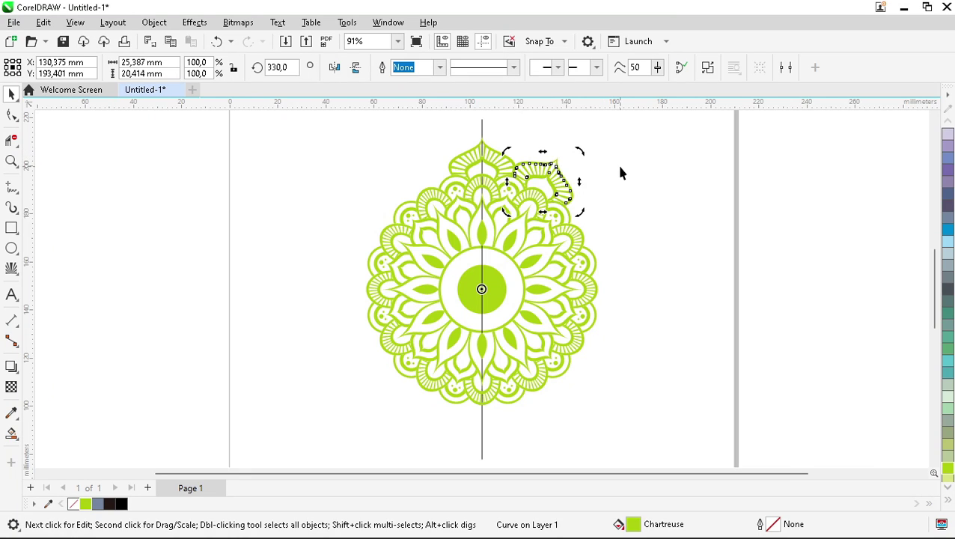
- Repeat the rotated petal copy ten more times to complete the outer ring of twelve petals
key("ctrl+r")
key("ctrl+r")
key("ctrl+r")
key("ctrl+r")
key("ctrl+r")
key("ctrl+r")
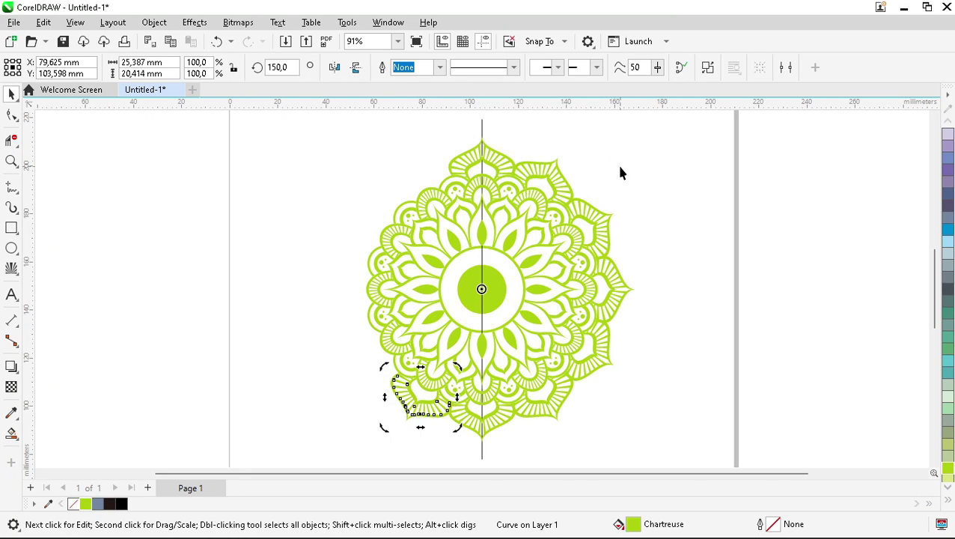
key("ctrl+r")
key("ctrl+r")
key("ctrl+r")
key("ctrl+r")
left_click(641, 178)
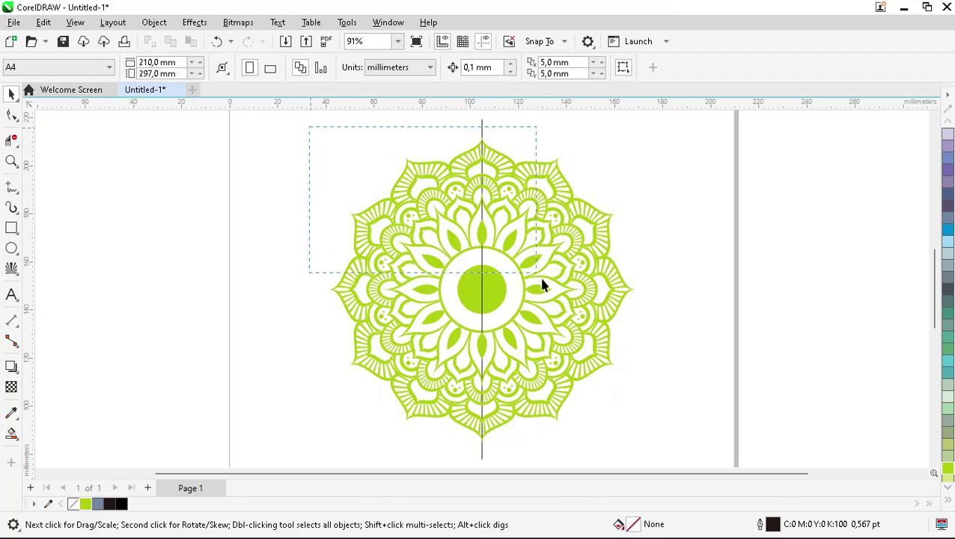
- Rotate the whole mandala 15 degrees clockwise about its centre, leaving the vertical guide line out of the selection
left_click_drag(543, 284, 634, 442)
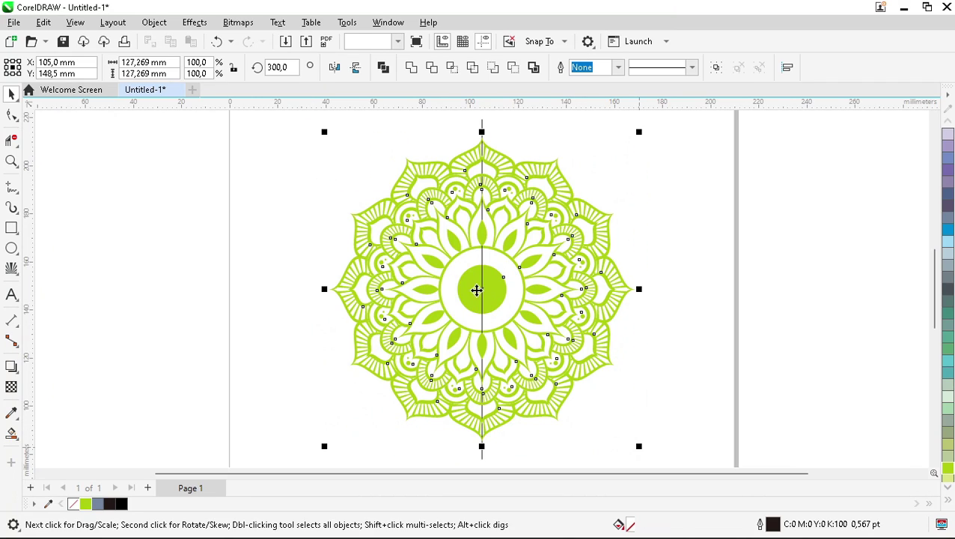
left_click(479, 289)
left_click_drag(644, 140, 666, 164)
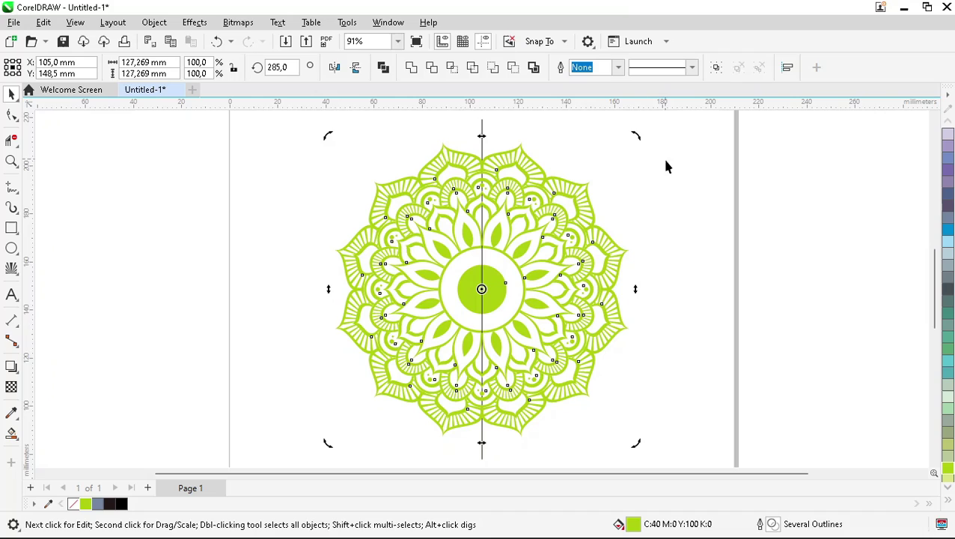
left_click(706, 194)
- Stretch the vertical centre line so it extends further above the mandala's outer petals
key("z")
left_click_drag(470, 121, 567, 214)
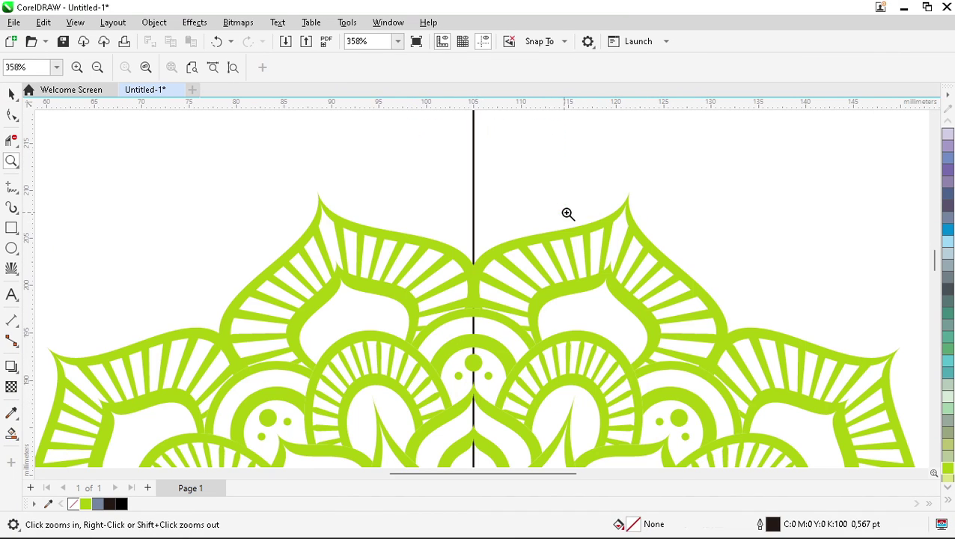
scroll(473, 401, "down", 2)
scroll(486, 266, "up", 1)
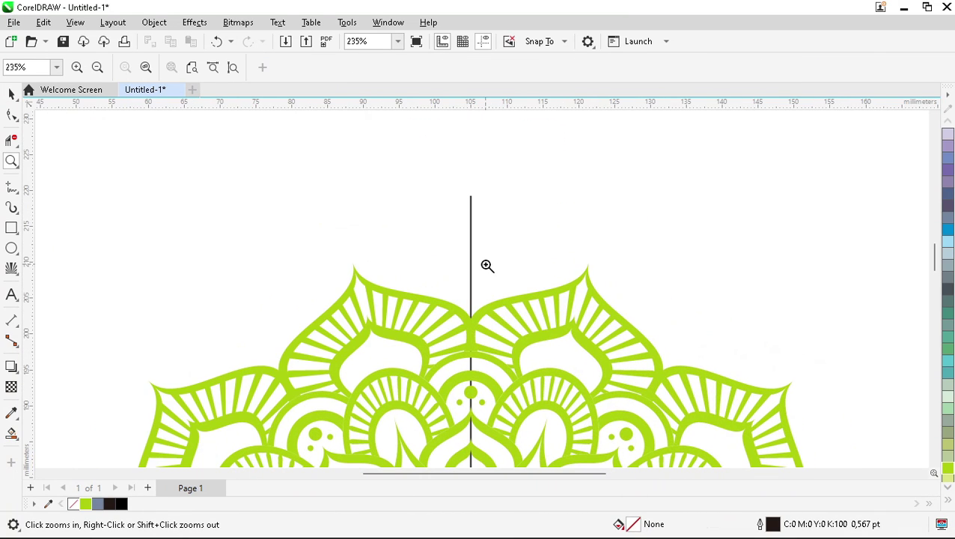
key("space")
left_click(471, 211)
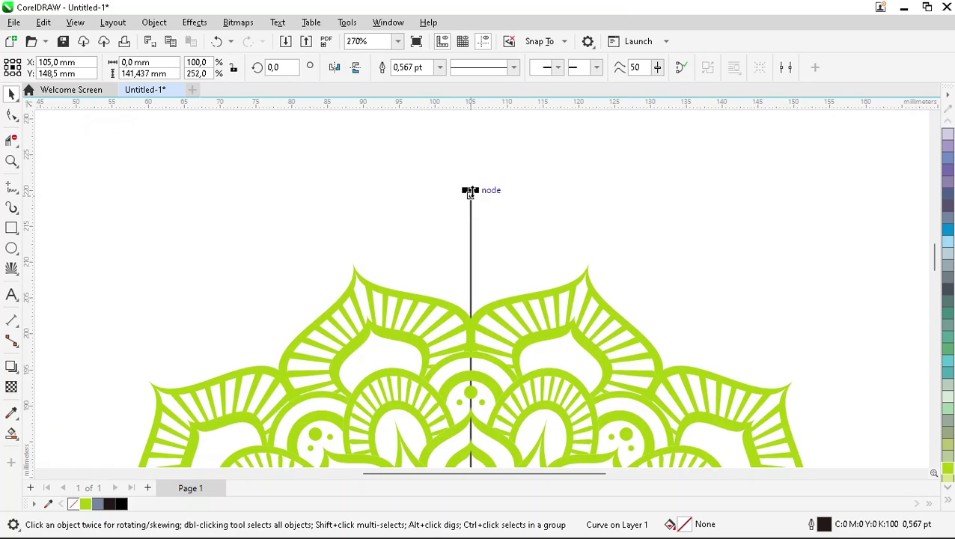
left_click_drag(470, 191, 479, 139)
left_click(585, 230)
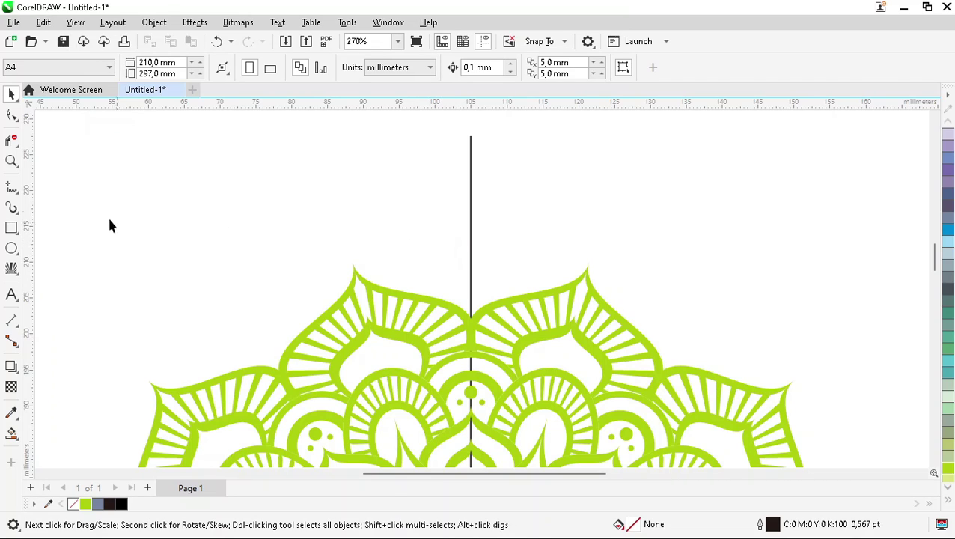
- Draw a straight line from the centre line down to the upper-left petal's edge, about 9.7 mm wide and 9.4 mm high
left_click(12, 186)
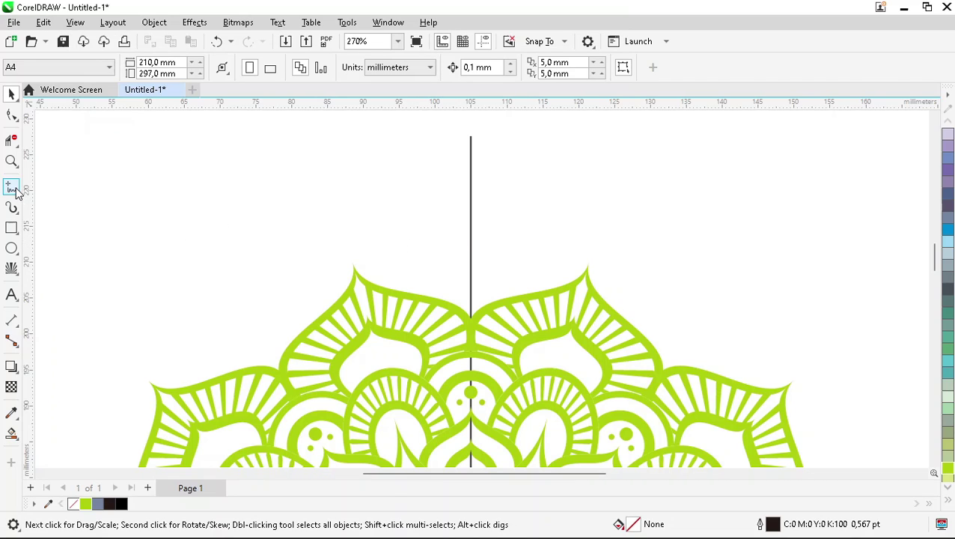
left_click(471, 224)
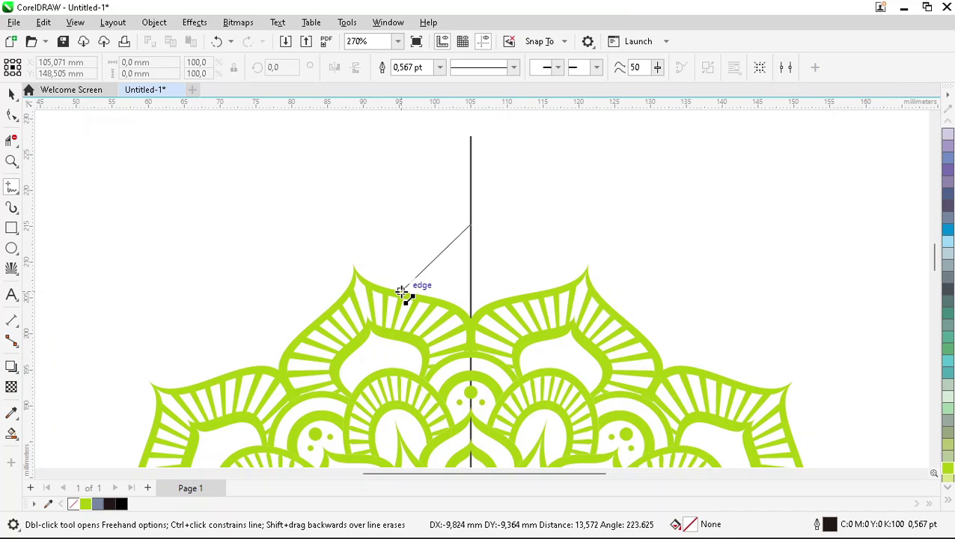
left_click(402, 292)
- Convert the slanted line to a curve and shape it into an S-curve about 9.7 mm wide and 8.1 mm high, ending on the centre line
scroll(469, 254, "up", 3)
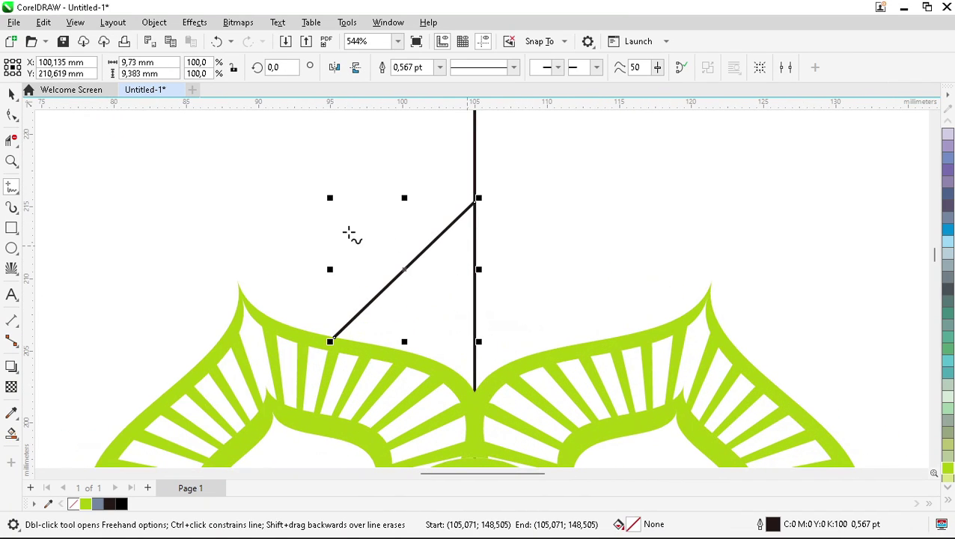
left_click(12, 116)
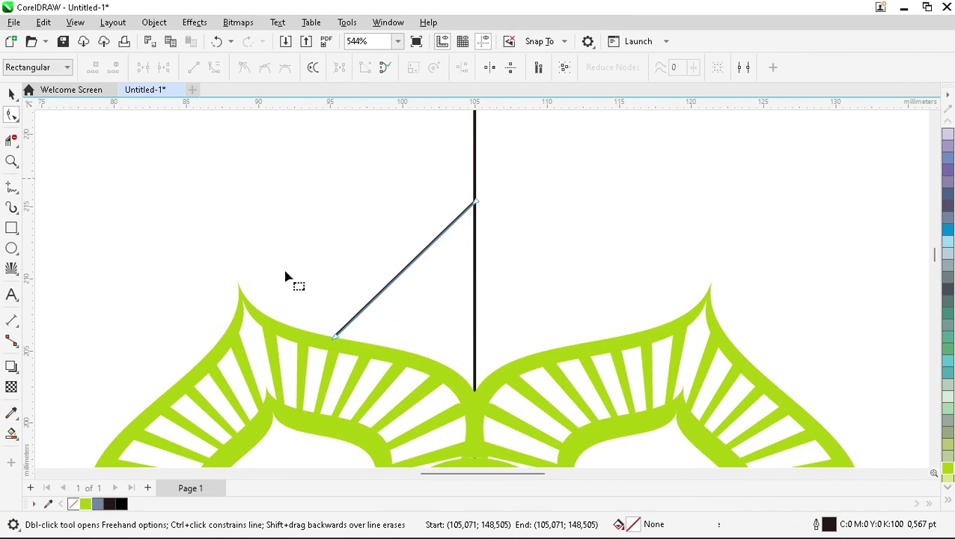
left_click(336, 336)
left_click(215, 67)
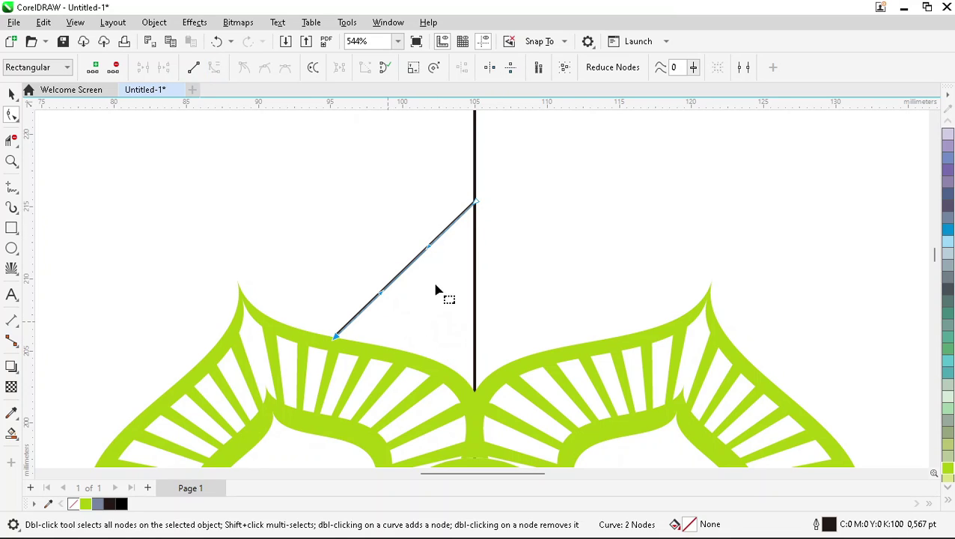
left_click_drag(429, 248, 473, 303)
left_click_drag(477, 204, 476, 222)
left_click_drag(380, 293, 360, 270)
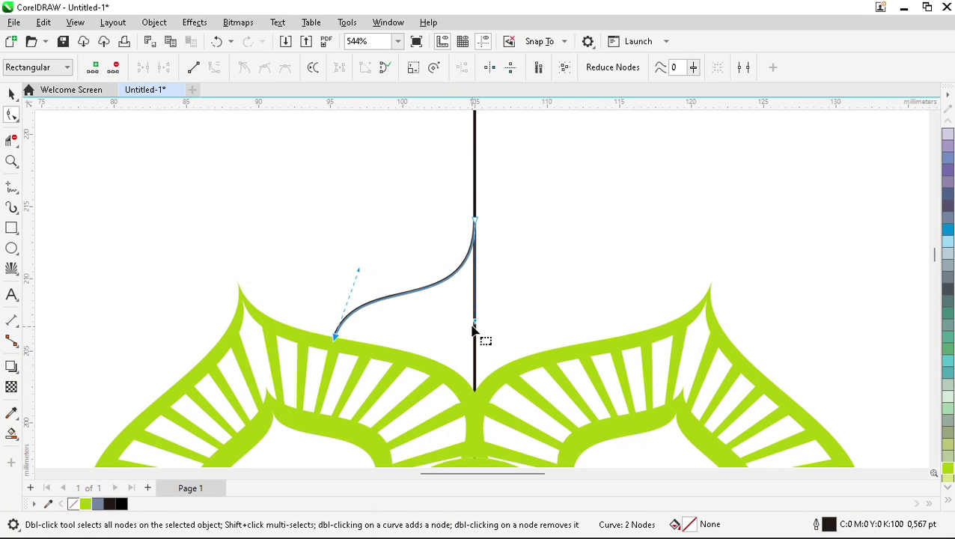
left_click_drag(475, 323, 474, 296)
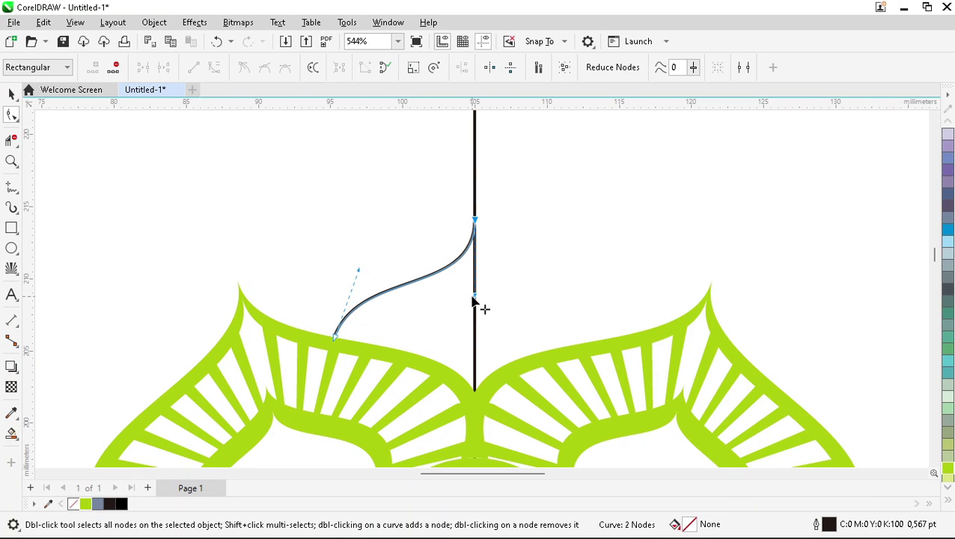
key("space")
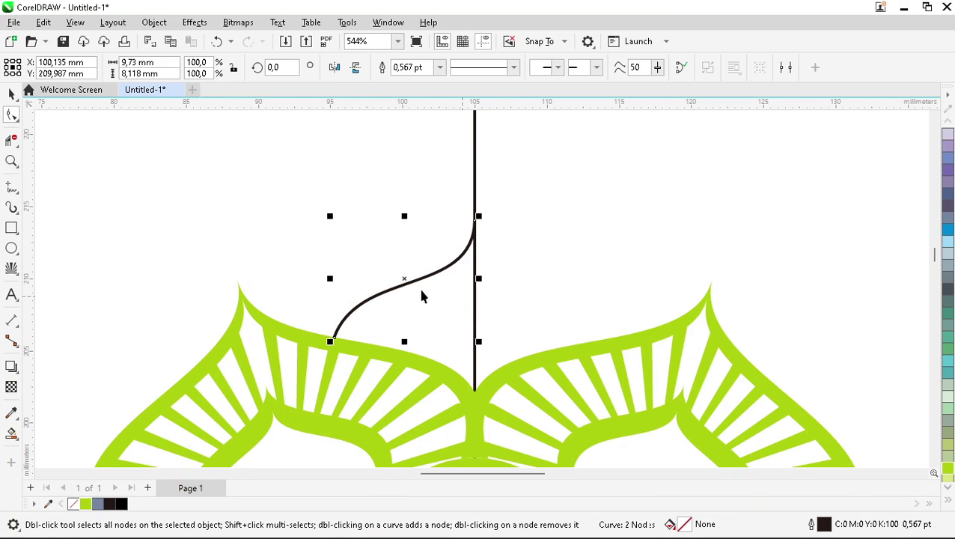
- Create three progressively smaller copies of the S-curve scaled toward the centre line, the smallest at 37.9%
scroll(417, 299, "up", 2)
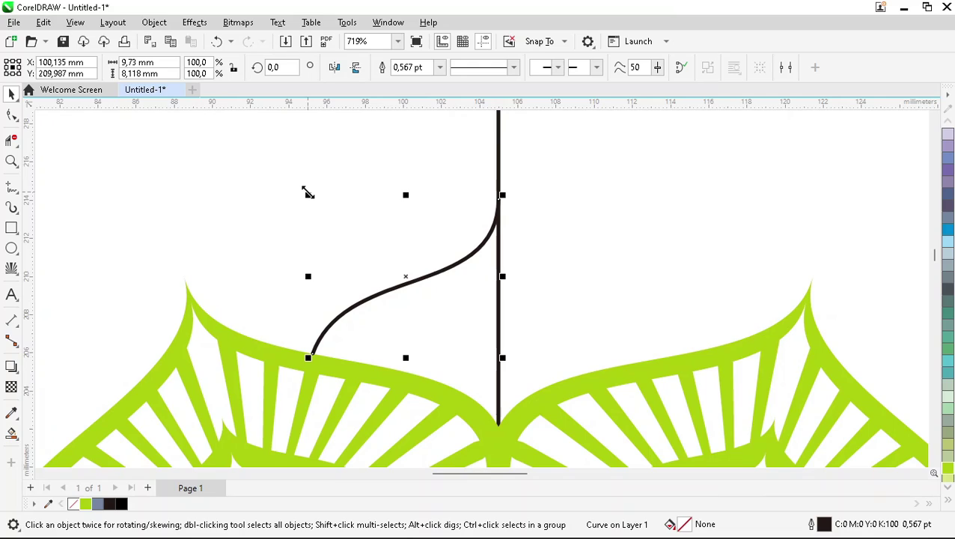
left_click_drag(307, 194, 425, 297)
scroll(395, 375, "up", 3)
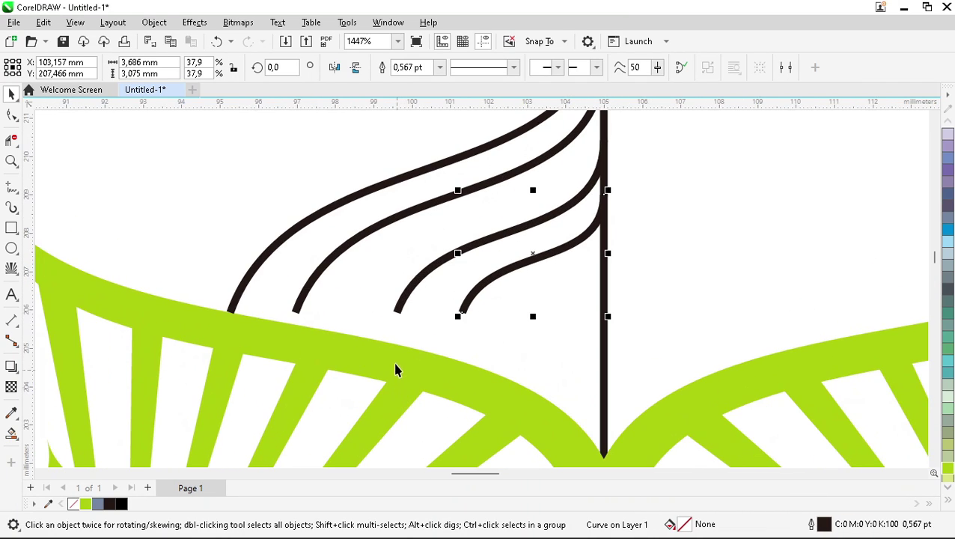
- Move the lower ends of the three smaller S-curves down onto the upper edge of the green petal
left_click(11, 116)
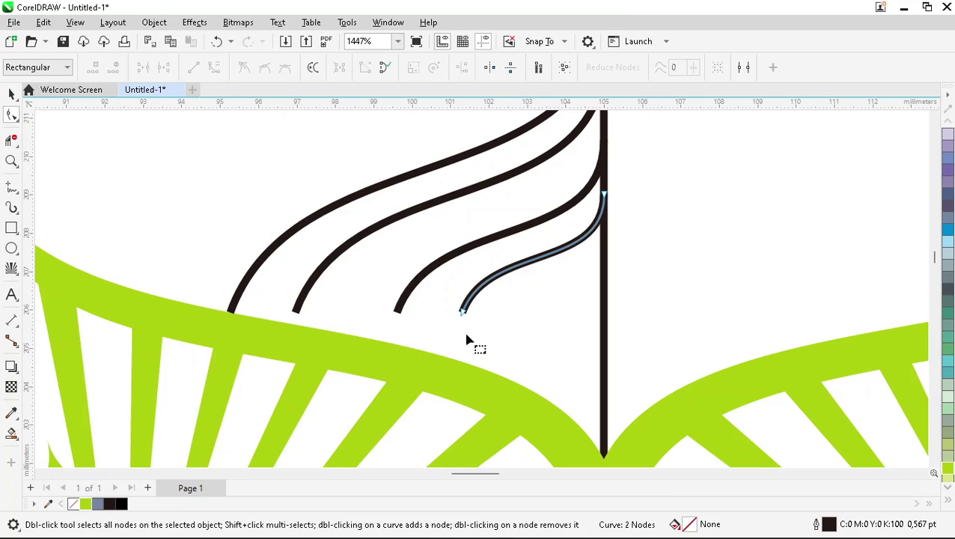
left_click_drag(462, 313, 451, 358)
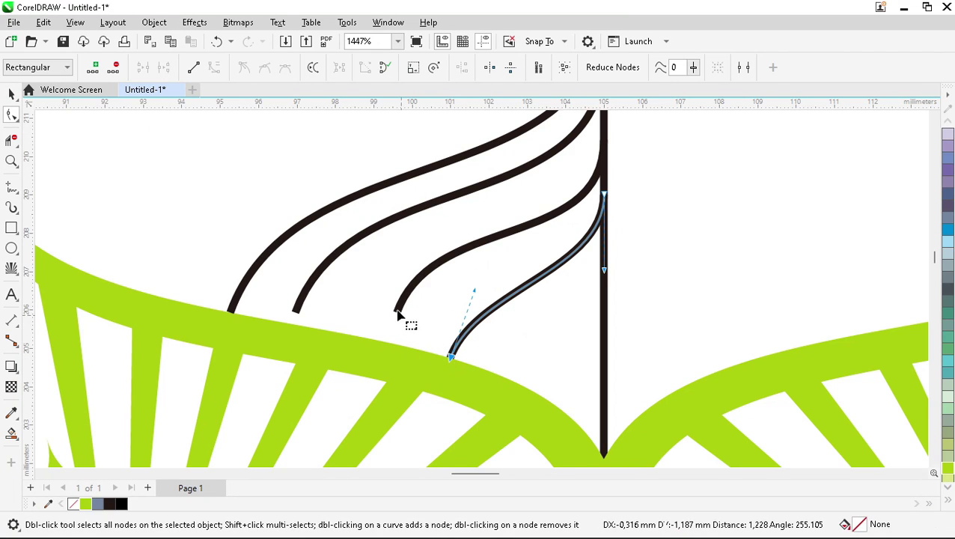
left_click(399, 312)
left_click_drag(398, 315, 396, 343)
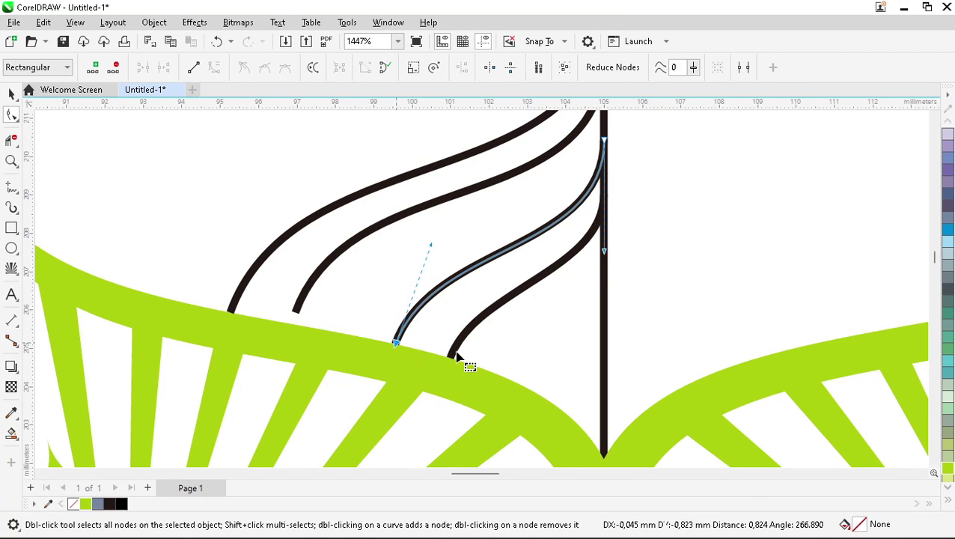
left_click(297, 315)
left_click_drag(295, 314, 296, 324)
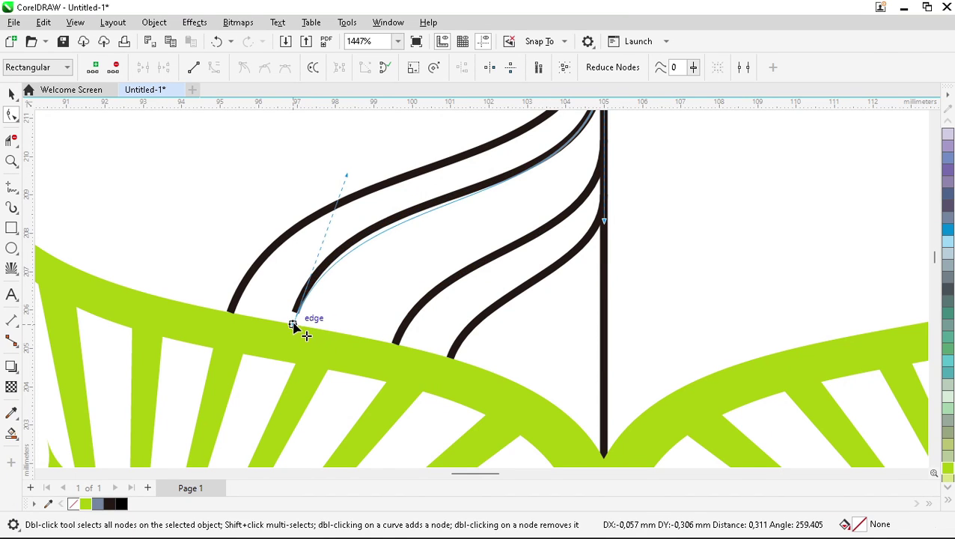
scroll(352, 249, "down", 2)
scroll(471, 255, "up", 2)
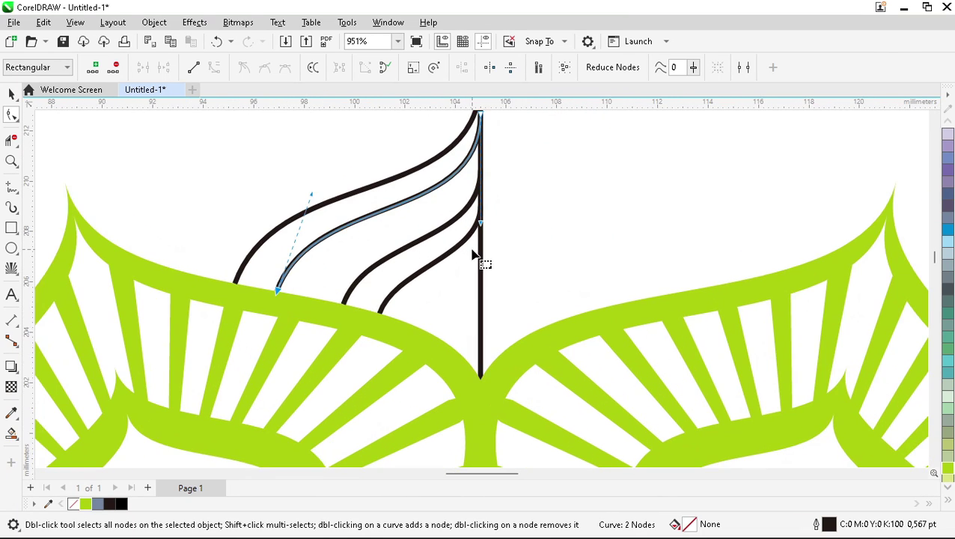
key("space")
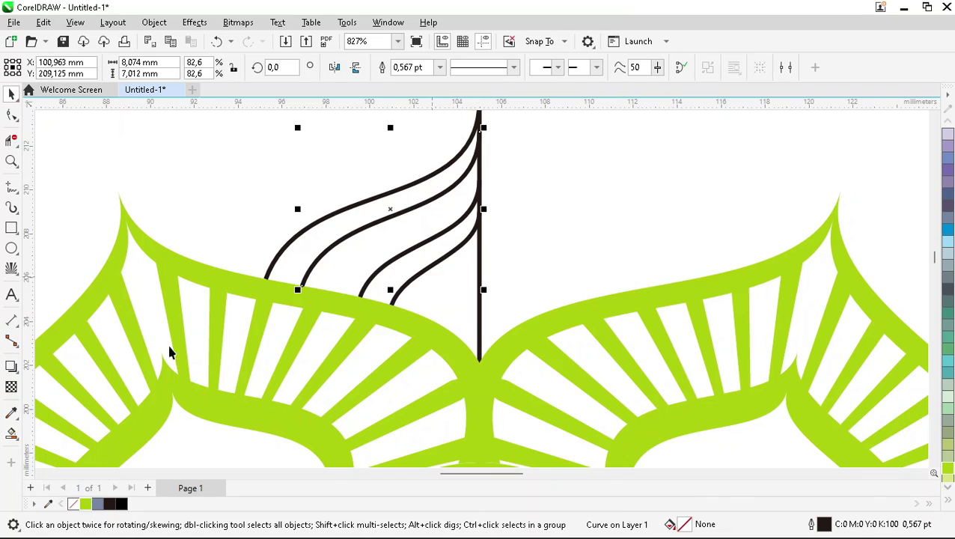
- Draw a circle about 2.3 mm in diameter below the S-curves and centre it on the vertical line
left_click(11, 248)
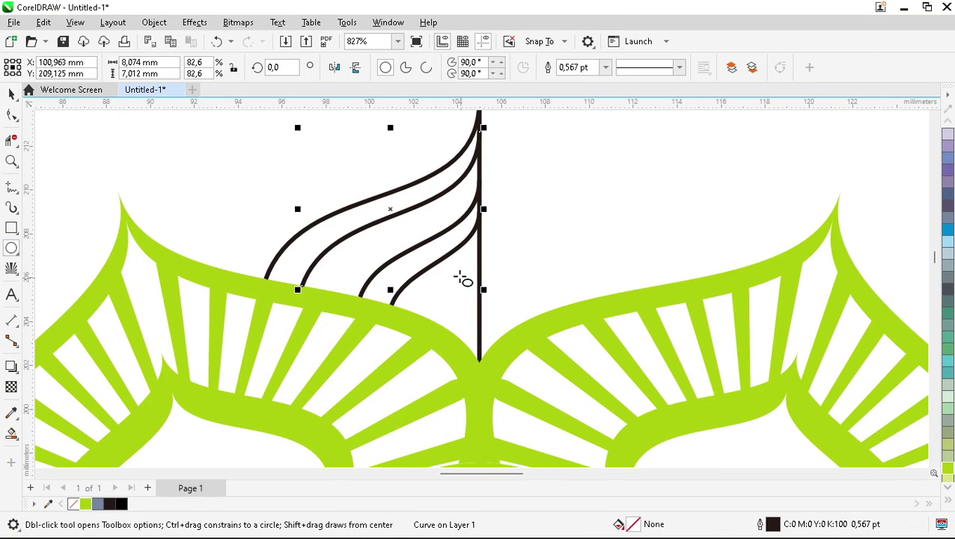
left_click_drag(456, 274, 509, 326)
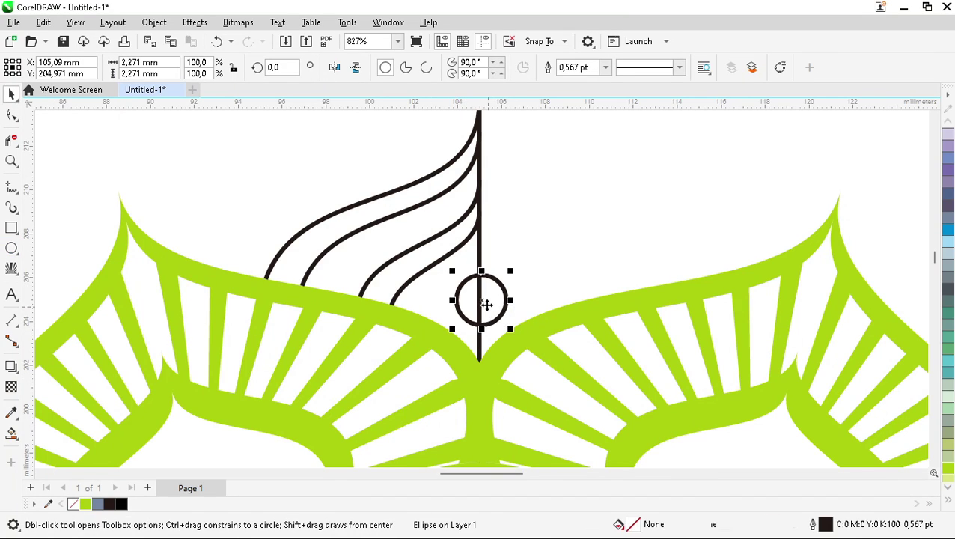
key("space")
left_click_drag(571, 256, 480, 295)
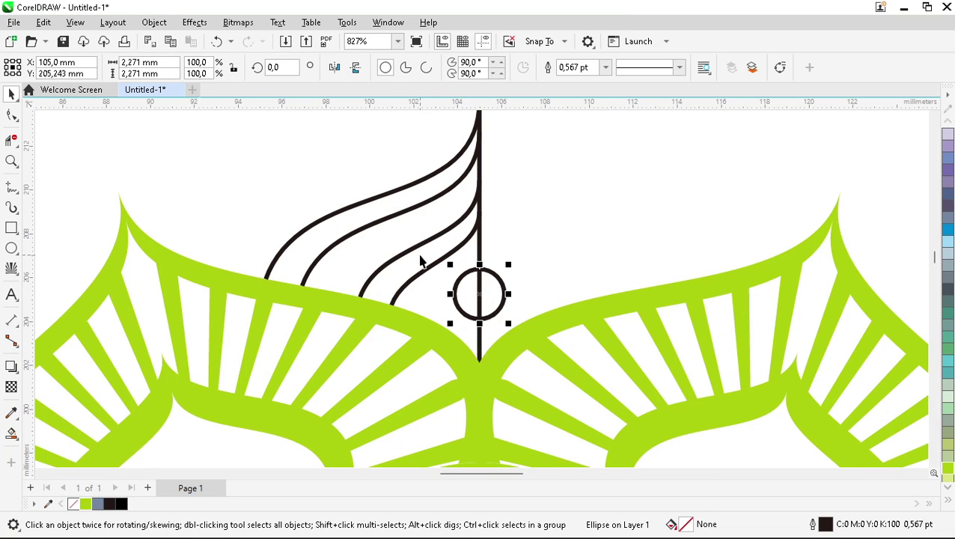
- Group the four S-curves together with the small circle
scroll(475, 262, "down", 2)
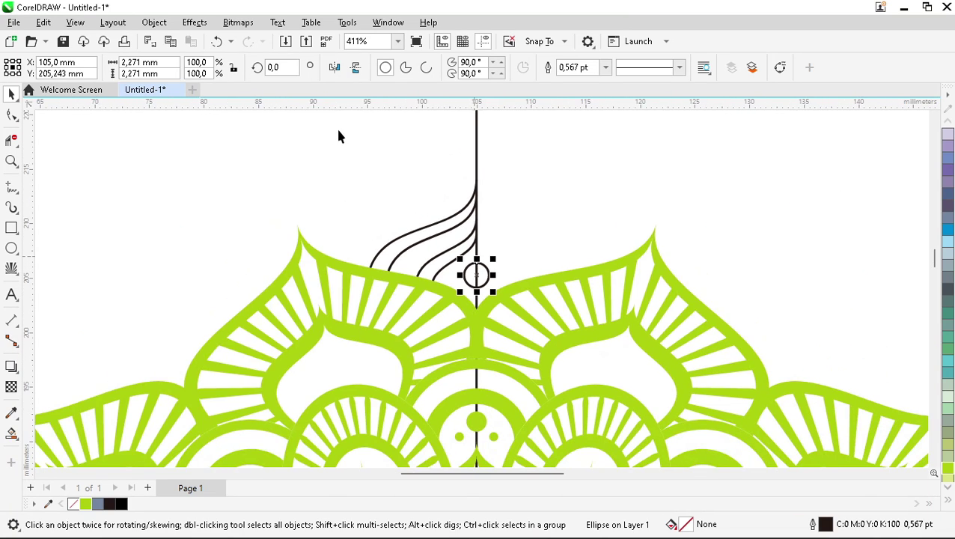
left_click_drag(339, 136, 535, 328)
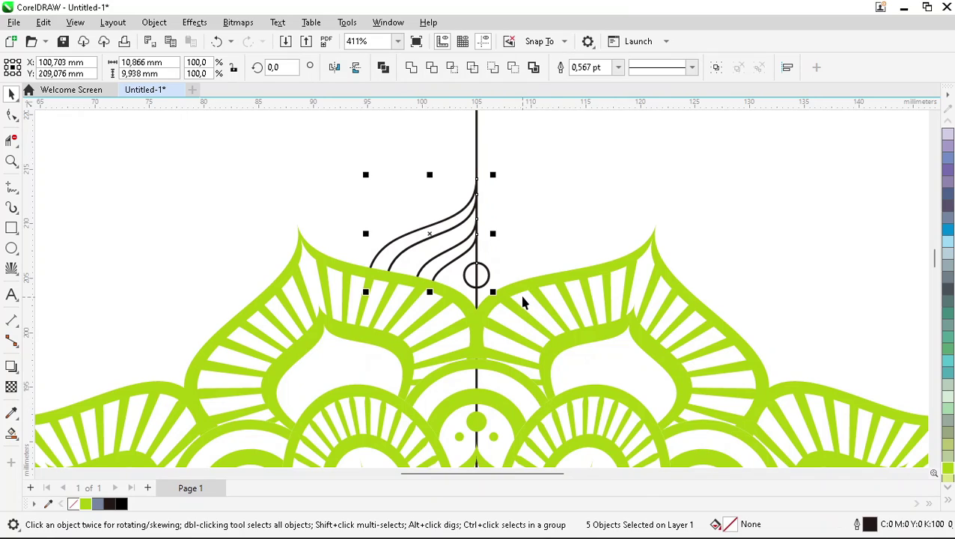
key("ctrl+g")
key("Escape")
scroll(421, 260, "up", 1)
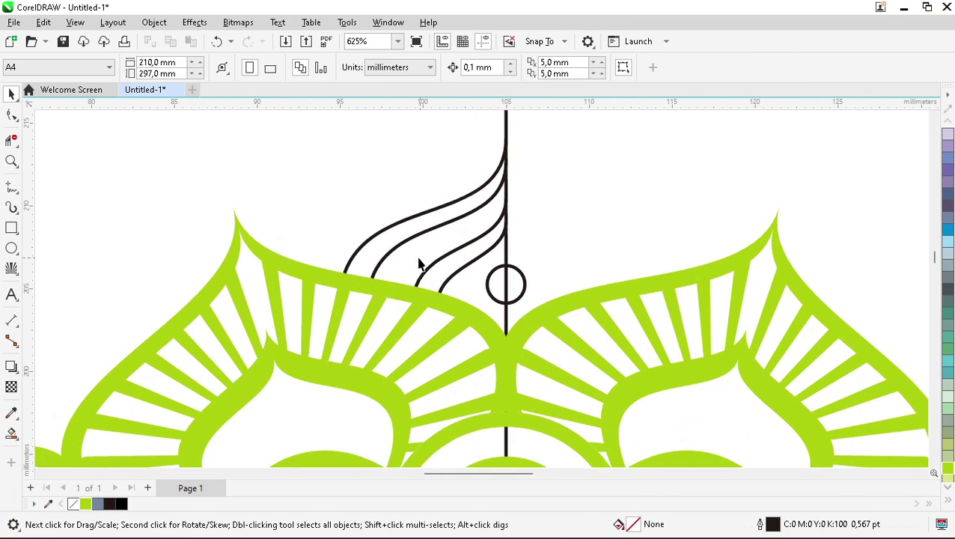
- Smart-fill the band between the two larger S-curves, the band between the two smaller ones, and the circle's left half
left_click(12, 433)
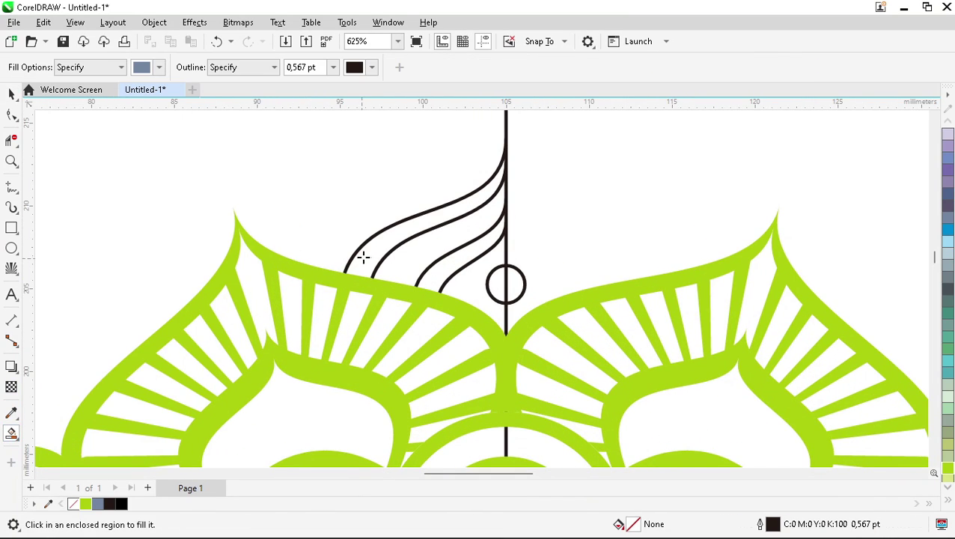
left_click(363, 256)
left_click(454, 267)
left_click(497, 285)
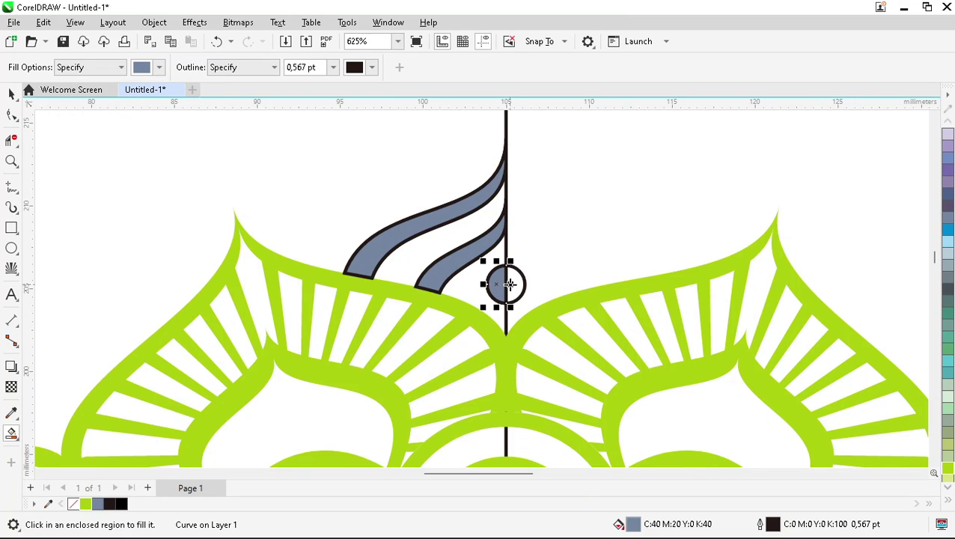
- Delete the original group of S-curves and circle, keeping only the filled shapes
key("space")
left_click(518, 283)
left_click(528, 277)
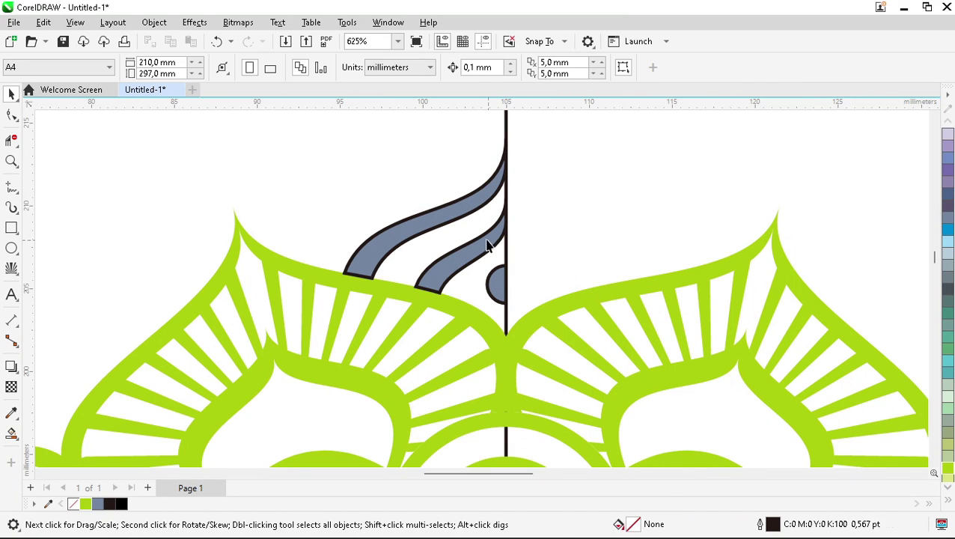
- Remove the outline from the smaller filled band
left_click(491, 234)
left_click(441, 68)
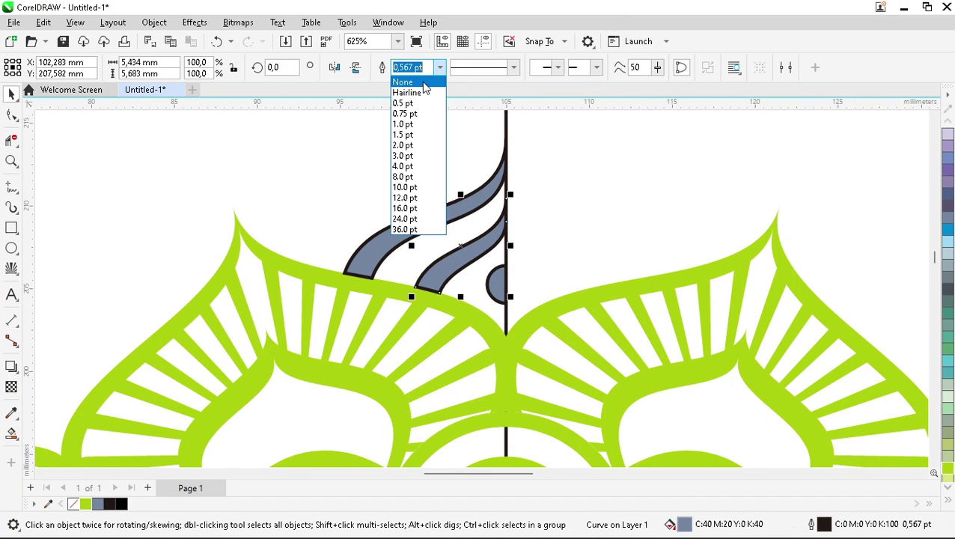
left_click(422, 82)
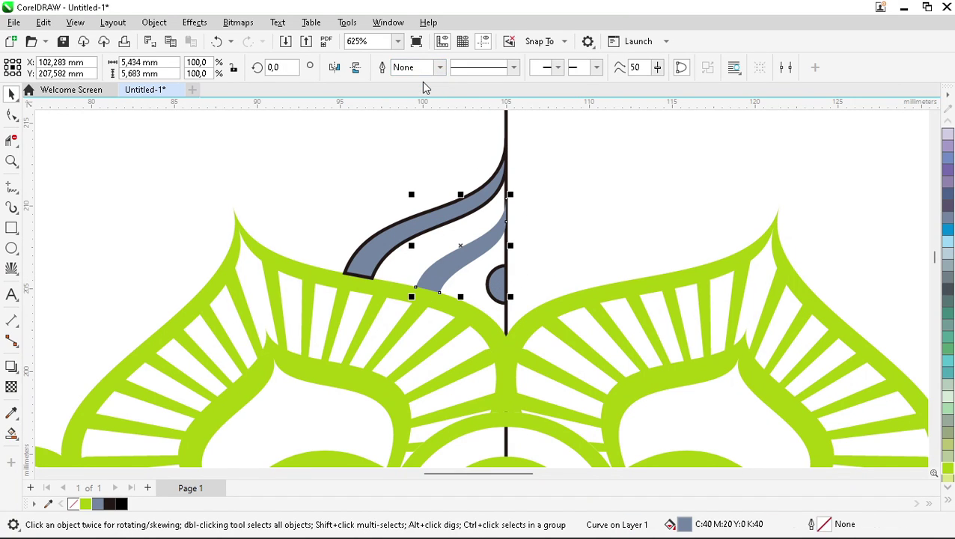
- Weld the two filled bands and the half circle into one shape and set its outline to None
left_click(408, 239)
scroll(458, 190, "down", 1)
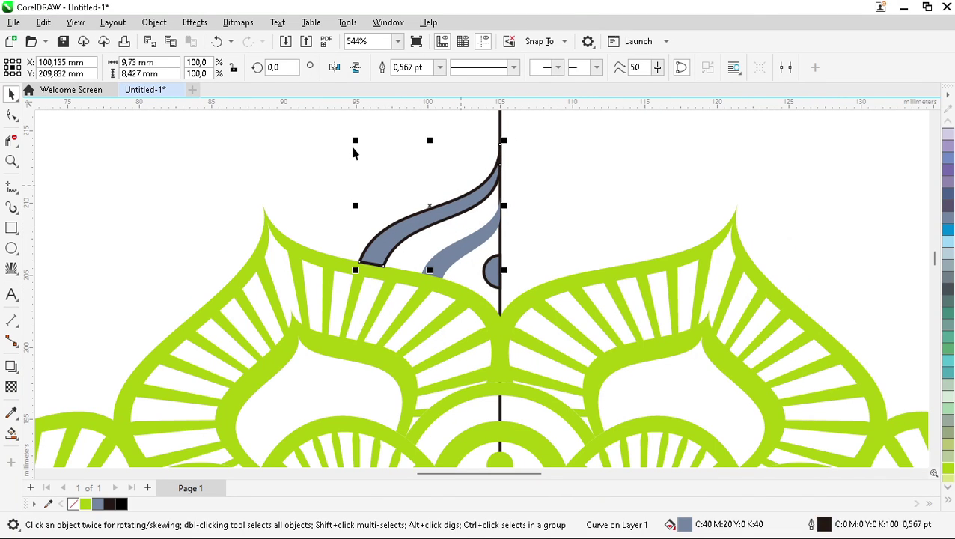
left_click_drag(318, 127, 546, 314)
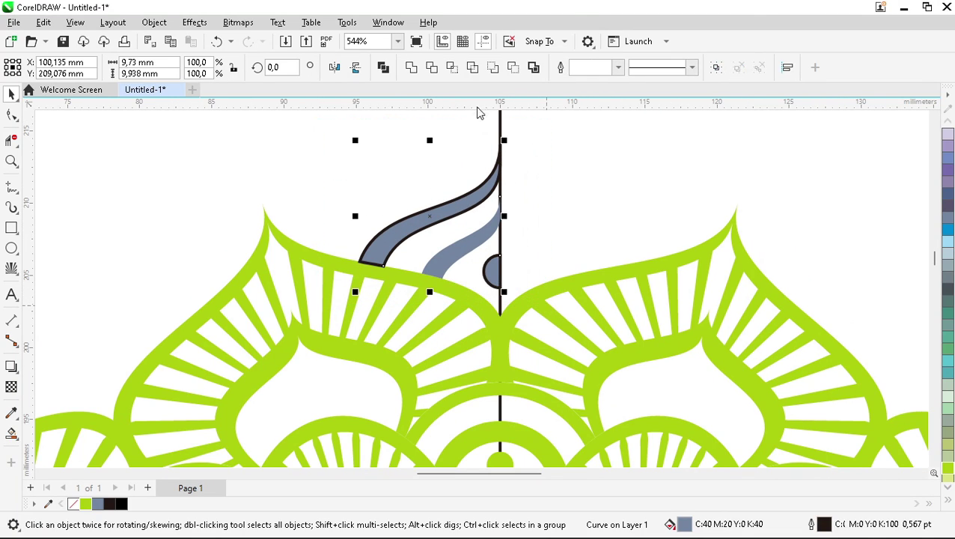
left_click(411, 69)
left_click(440, 68)
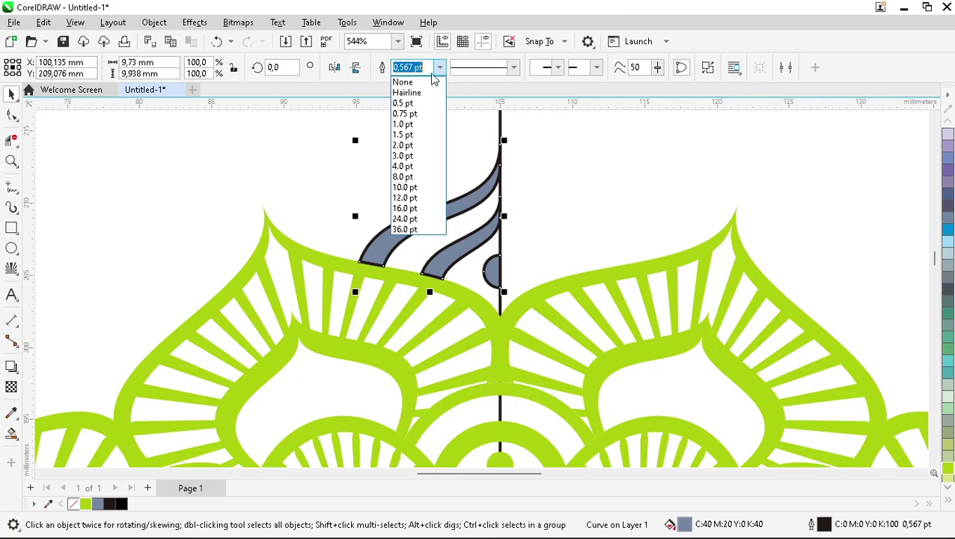
left_click(408, 78)
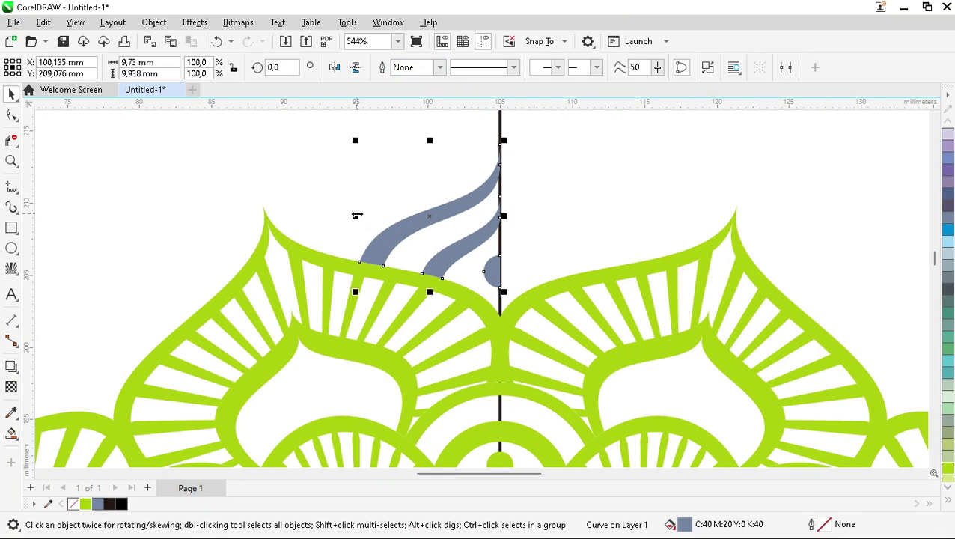
- Weld the half motif to a mirrored copy across the centre line and fill the result with the mandala's chartreuse
left_click_drag(357, 216, 550, 226)
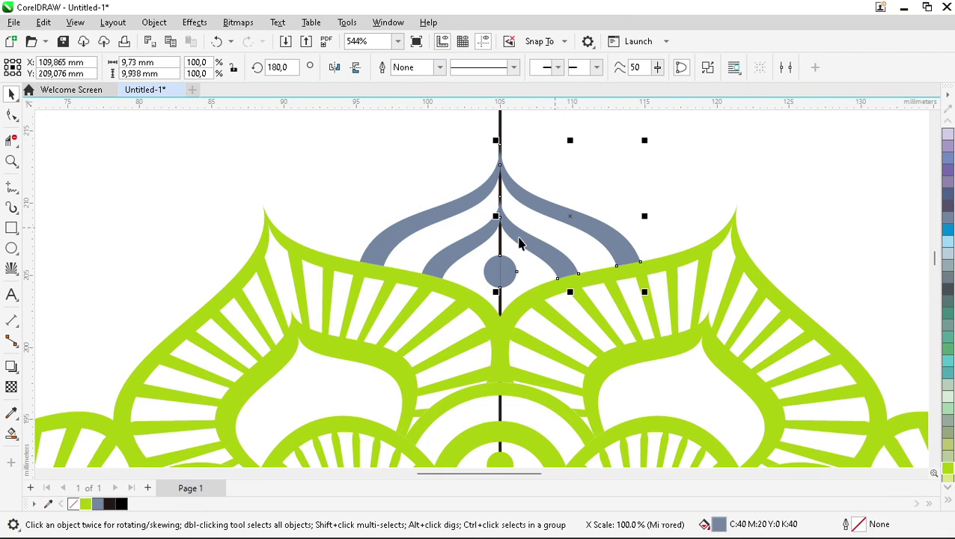
left_click(411, 230, "shift")
left_click(411, 68)
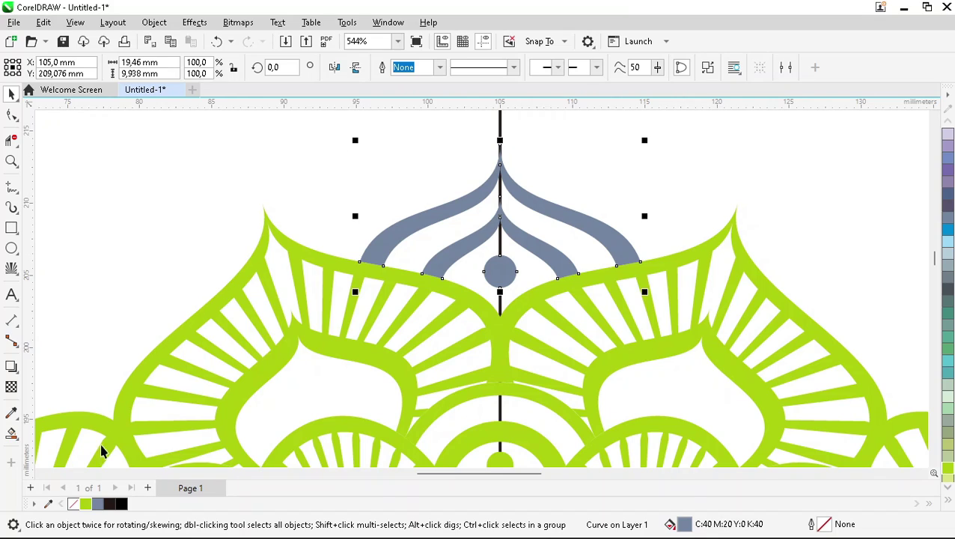
left_click(87, 504)
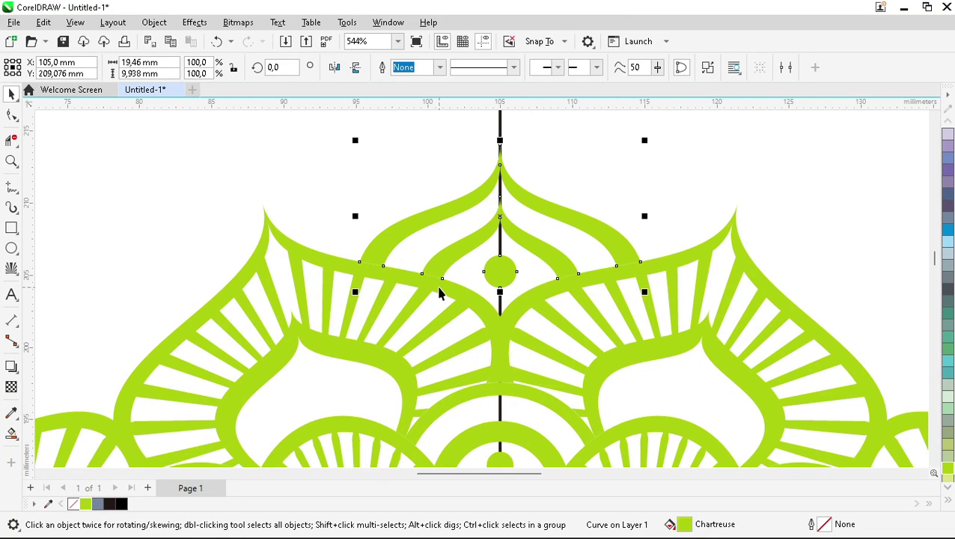
- Repeat the new petal motif around the mandala's centre at 30° intervals to complete a ring of twelve
key("F4")
left_click(482, 152)
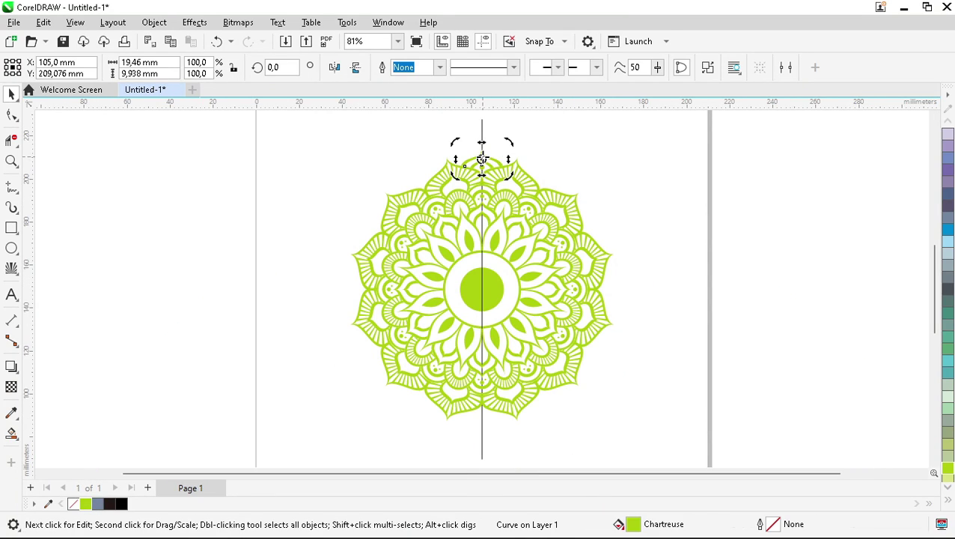
left_click_drag(483, 281, 481, 289)
left_click_drag(512, 141, 580, 164)
key("ctrl+r")
key("ctrl+r")
key("ctrl+r")
key("ctrl+r")
key("ctrl+r")
key("ctrl+r")
key("ctrl+r")
key("ctrl+r")
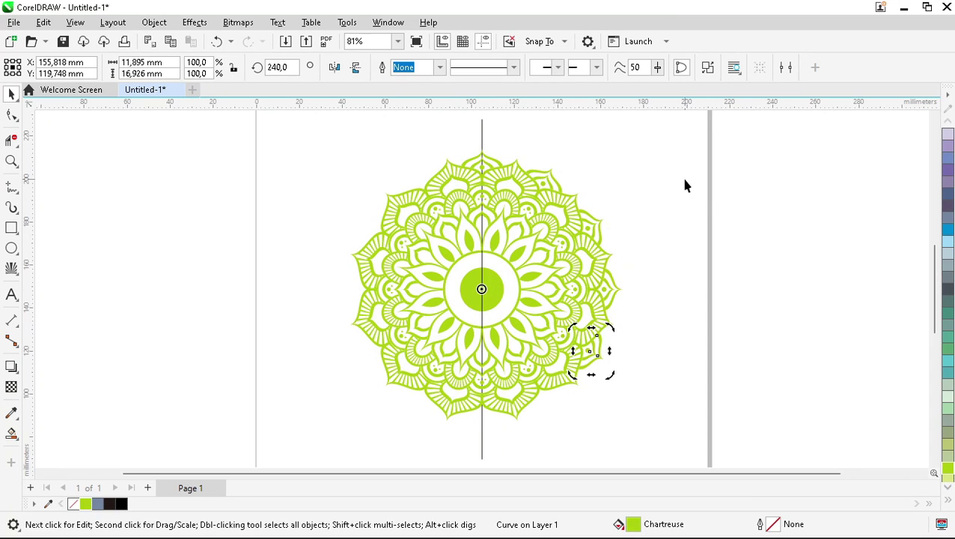
key("ctrl+r")
key("ctrl+r")
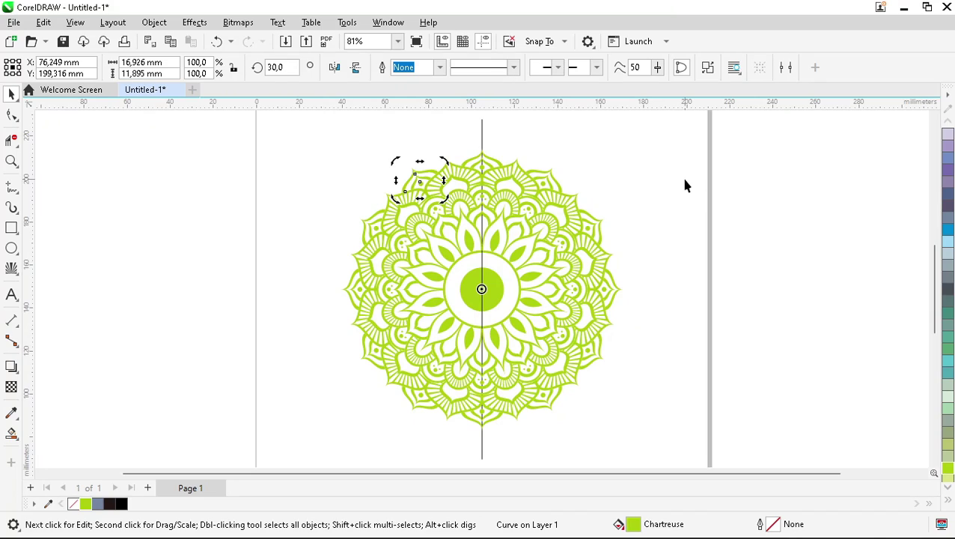
left_click(540, 174)
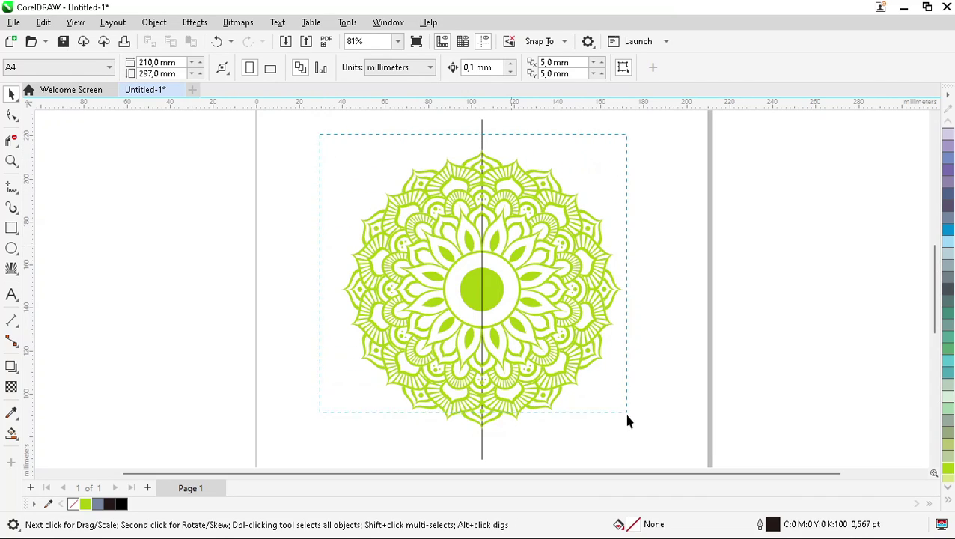
left_click_drag(628, 421, 633, 441)
left_click(491, 288)
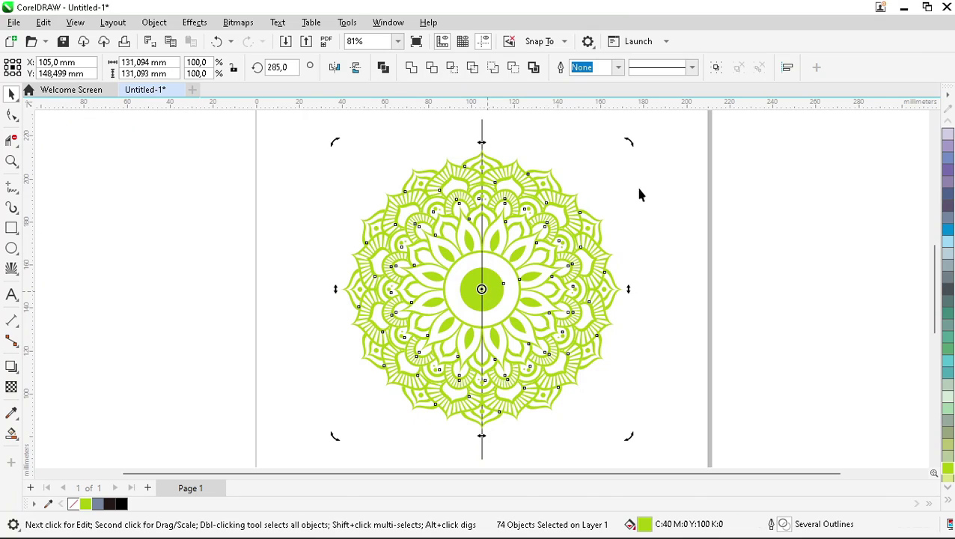
left_click(631, 143)
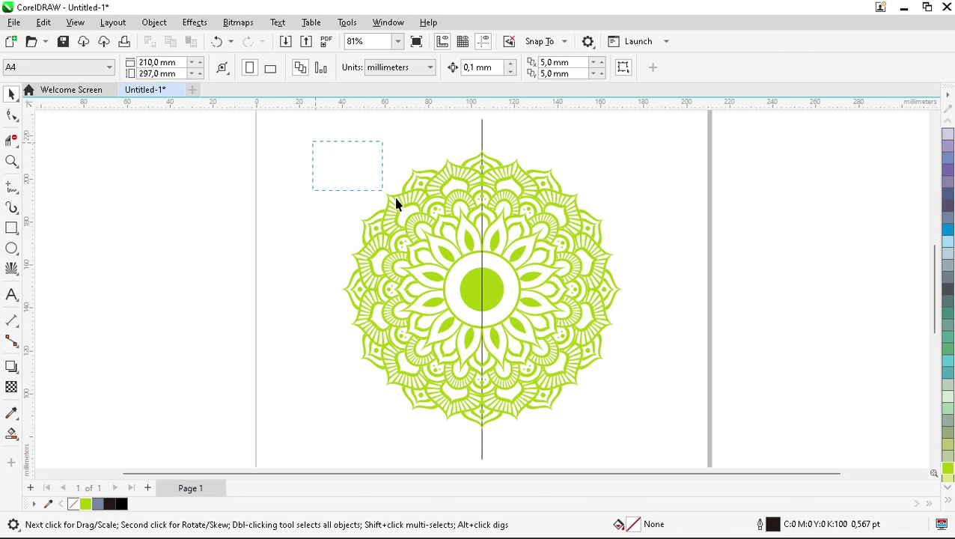
- Rotate the whole mandala, without the vertical centre line, 15° clockwise about its centre
left_click_drag(397, 204, 654, 434)
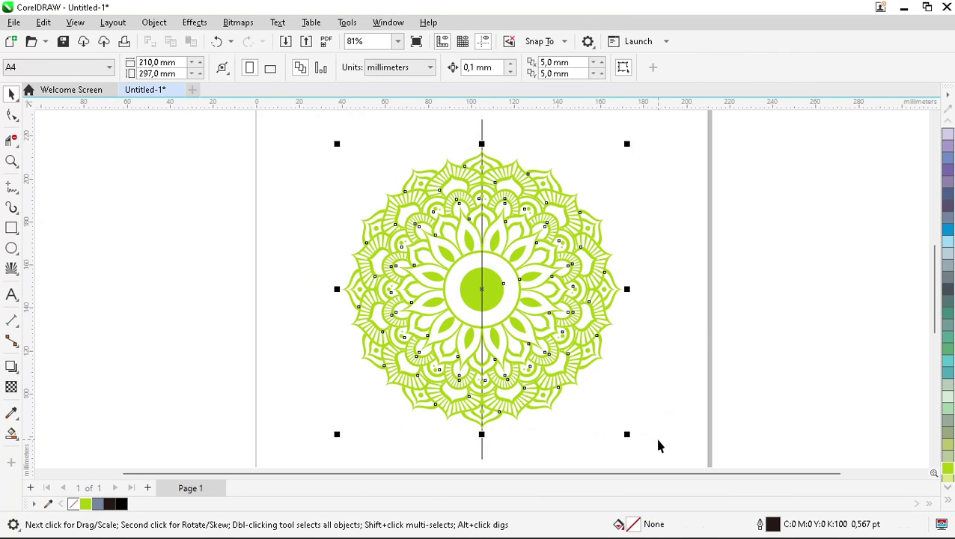
left_click(479, 288)
left_click_drag(628, 141, 661, 166)
scroll(619, 214, "down", 2)
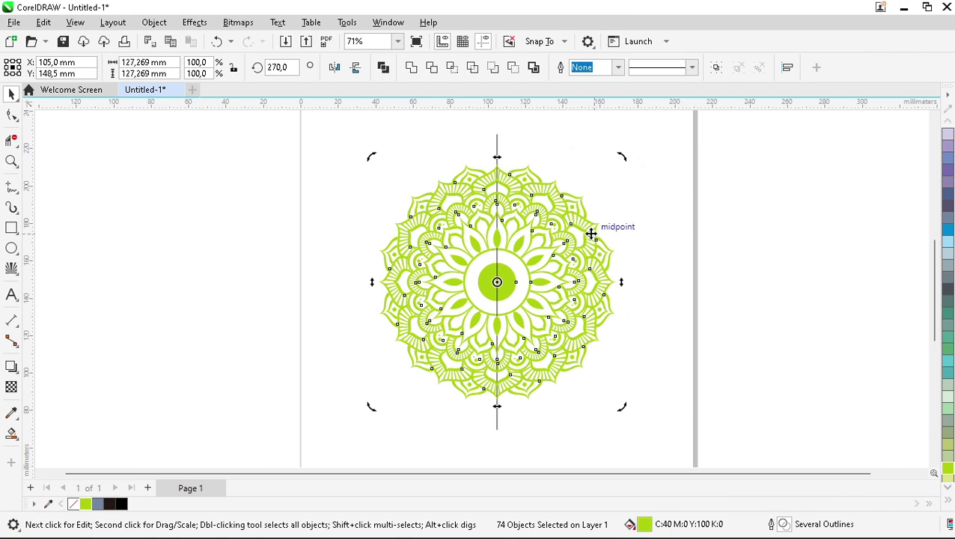
- Stretch the vertical centre line so its upper end reaches further above the mandala's new outer ring
key("z")
left_click_drag(531, 196, 593, 214)
key("space")
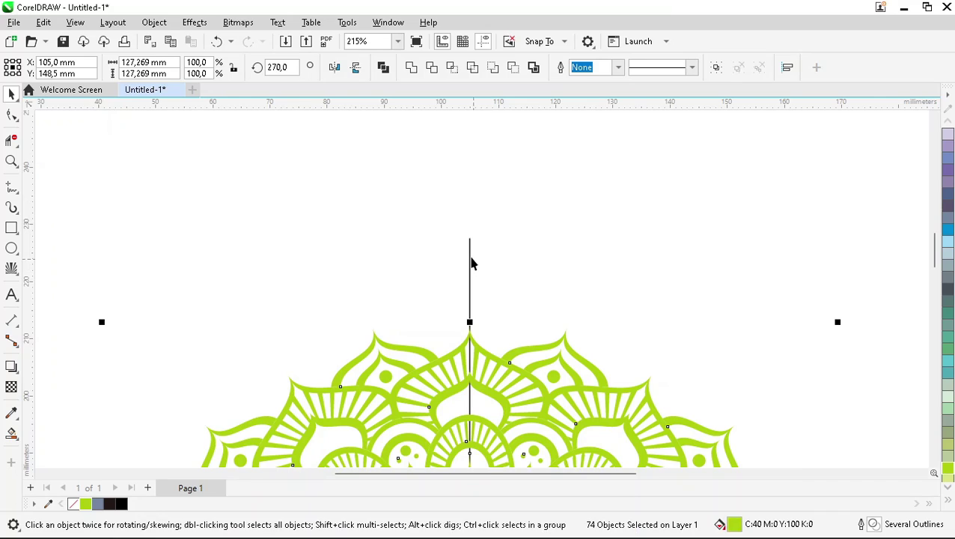
left_click(470, 258)
left_click_drag(473, 230, 484, 143)
left_click(572, 225)
key("space")
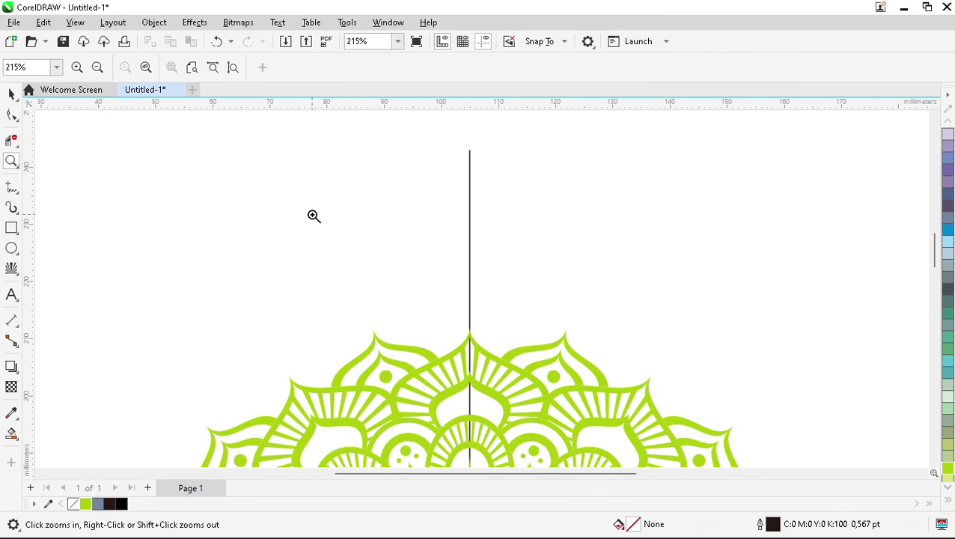
left_click_drag(313, 215, 636, 439)
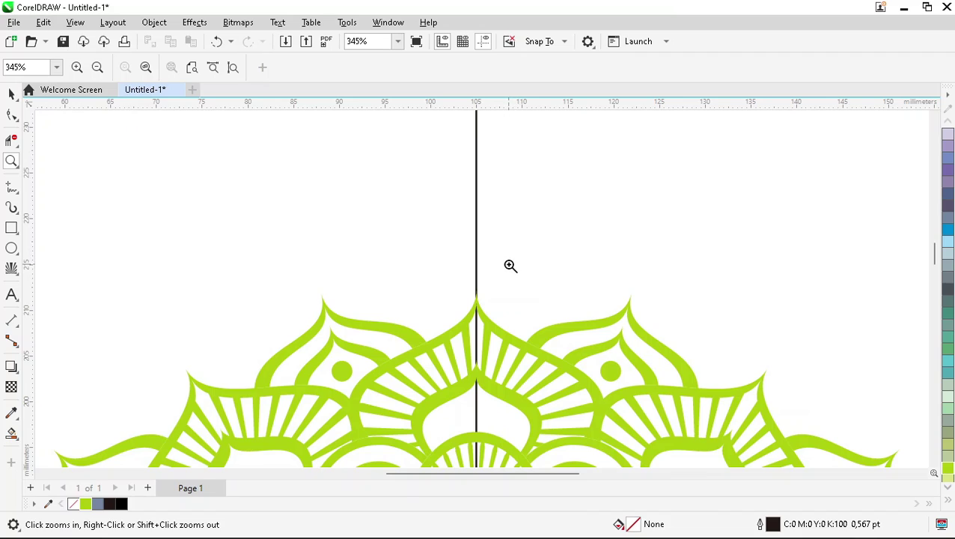
- Draw a straight line about 27 mm long from the vertical centre line down to the edge of the topmost petal
key("space")
scroll(482, 299, "down", 2)
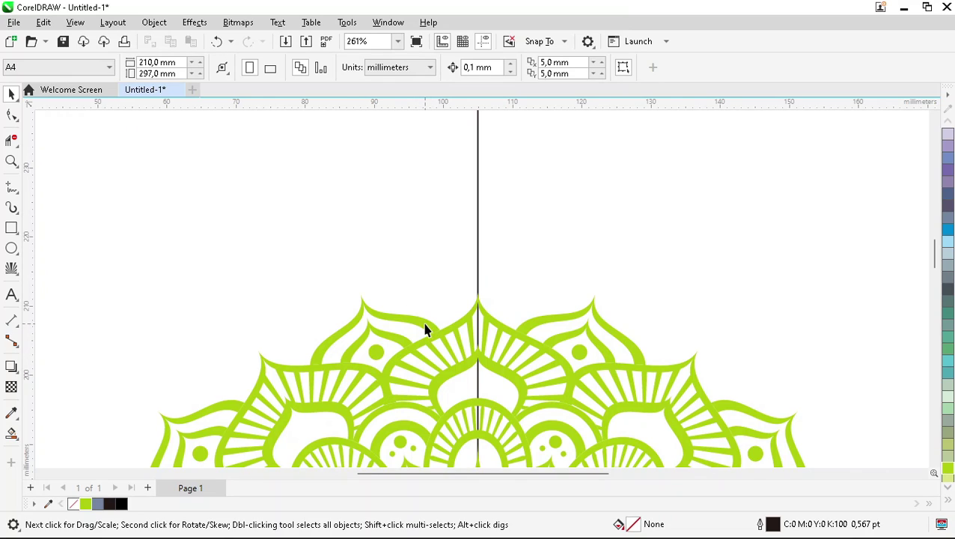
left_click(11, 187)
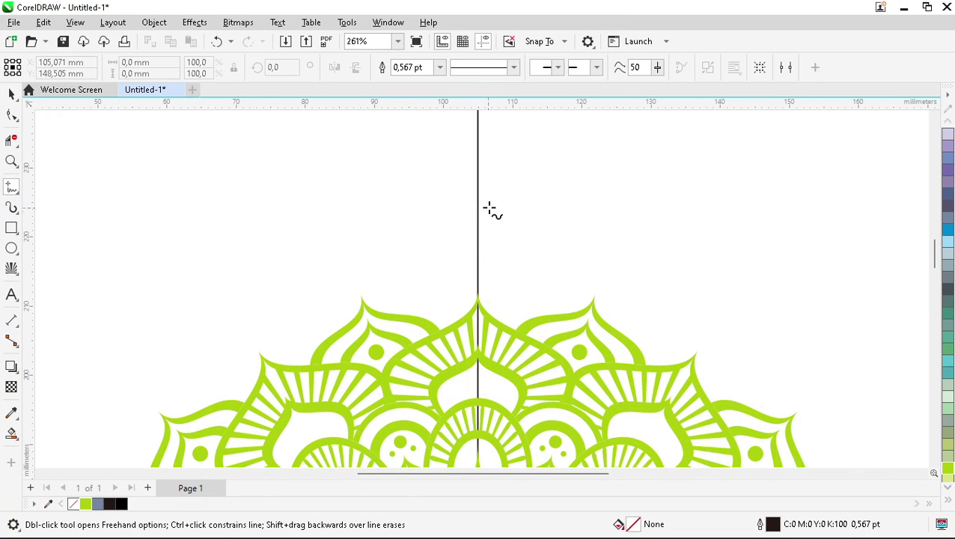
left_click(478, 147)
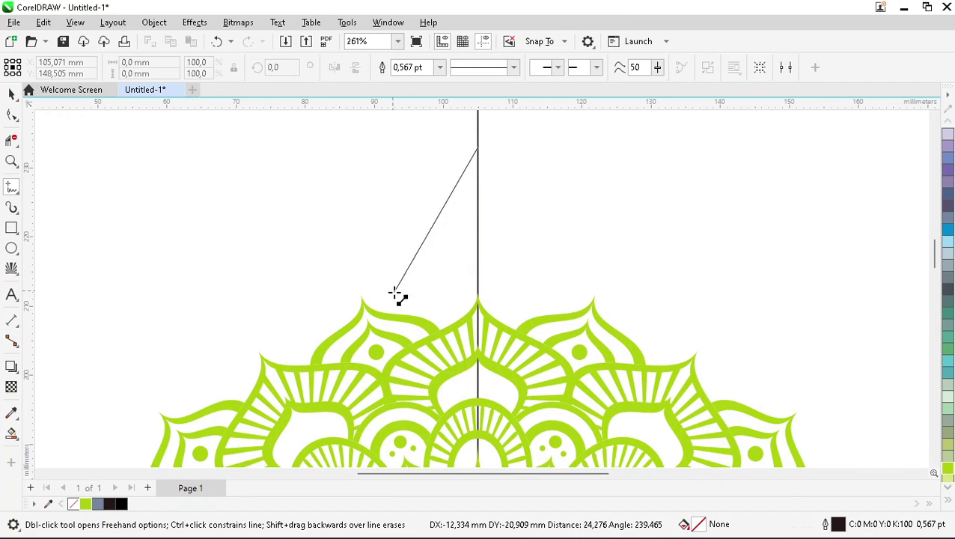
left_click(440, 330)
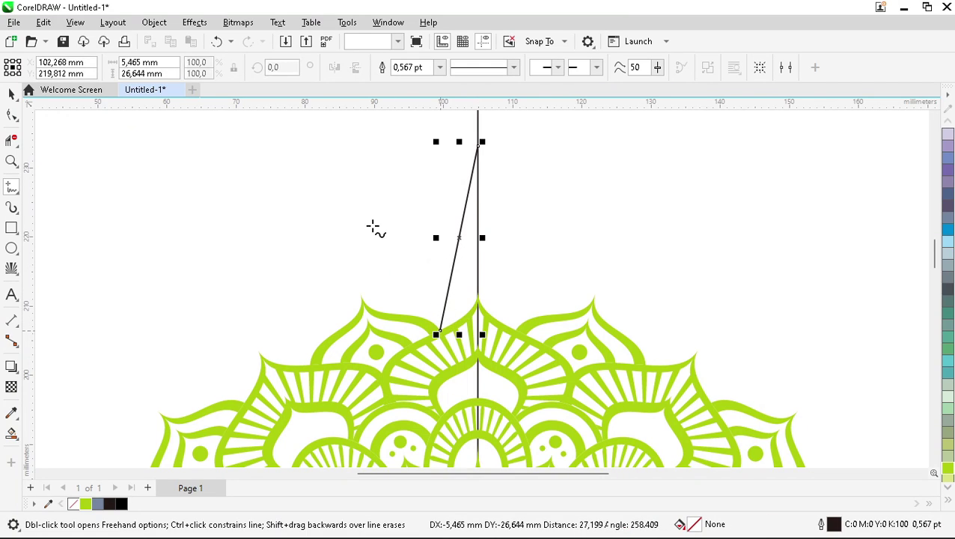
- Convert the slanted line to a curve and bend it into an S-shaped half-petal outline about 12.6 mm wide
left_click(12, 115)
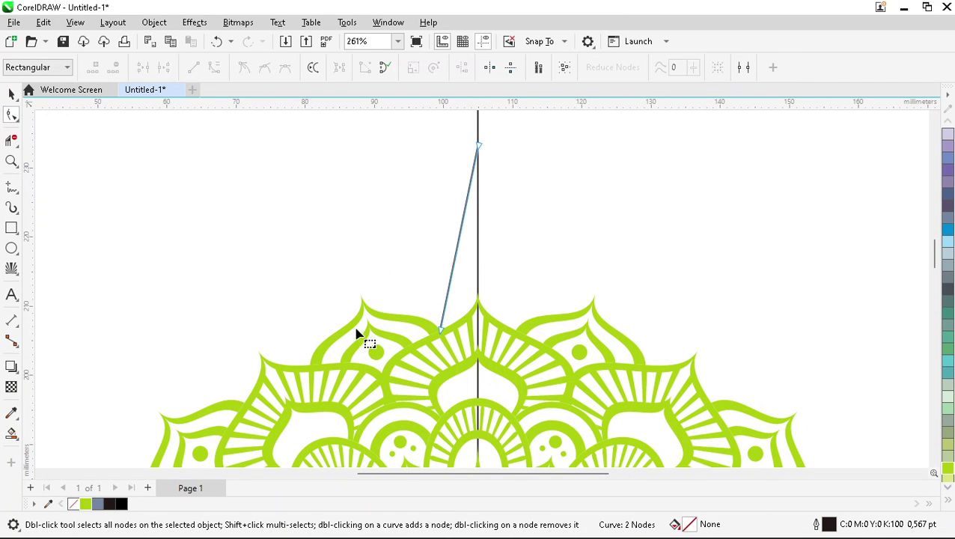
left_click(441, 331)
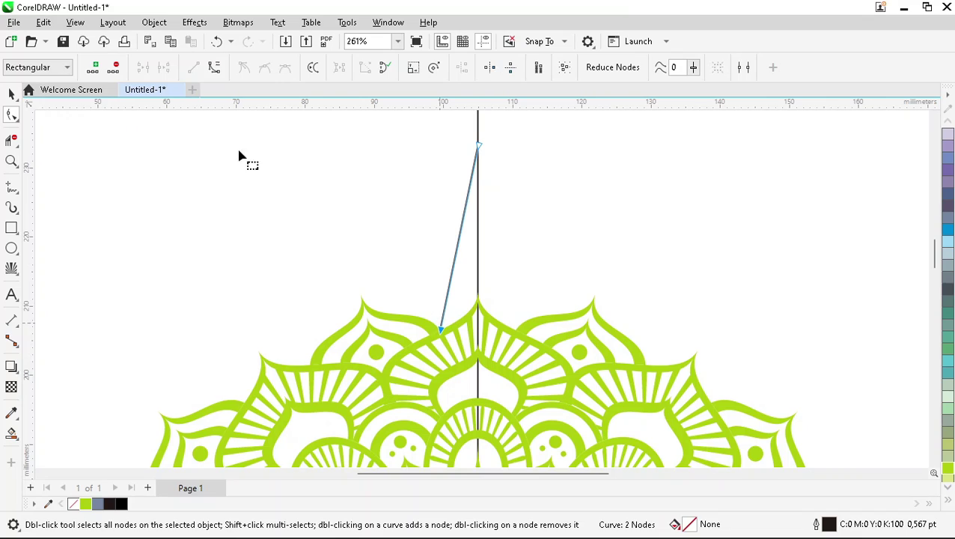
left_click(214, 68)
left_click_drag(456, 277, 342, 252)
mouse_move(465, 207)
left_mouse_down()
mouse_move(488, 217)
mouse_move(478, 212)
left_mouse_up()
left_click(347, 260)
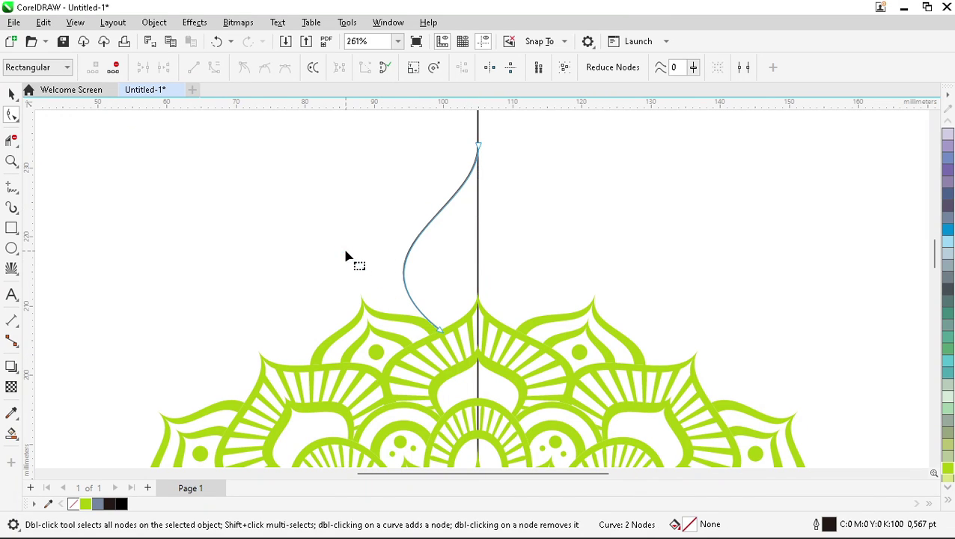
left_click(442, 331)
left_click_drag(341, 252, 311, 244)
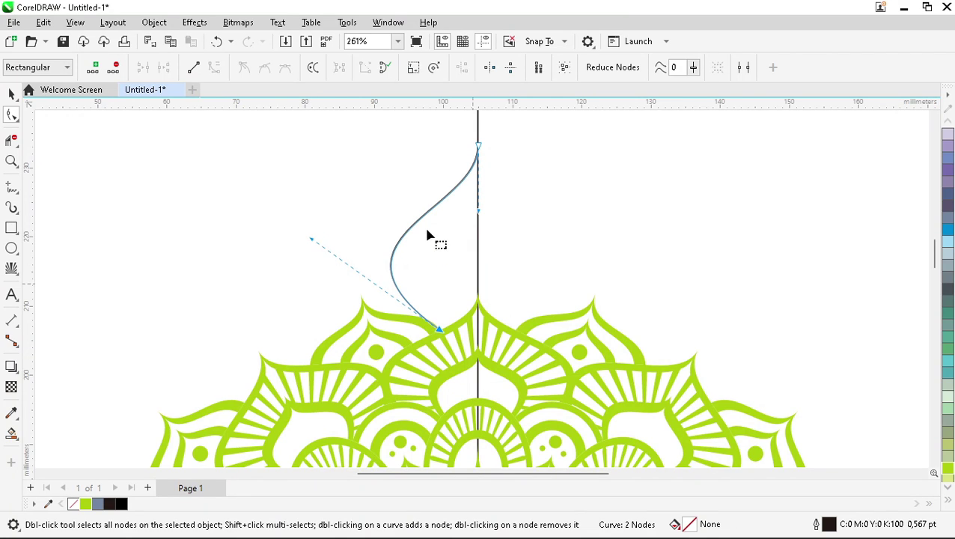
- Nest smaller copies inside the half-petal curve, one at about 90% and the pair at about 52%, and group all four curves
scroll(440, 186, "up", 2)
key("space")
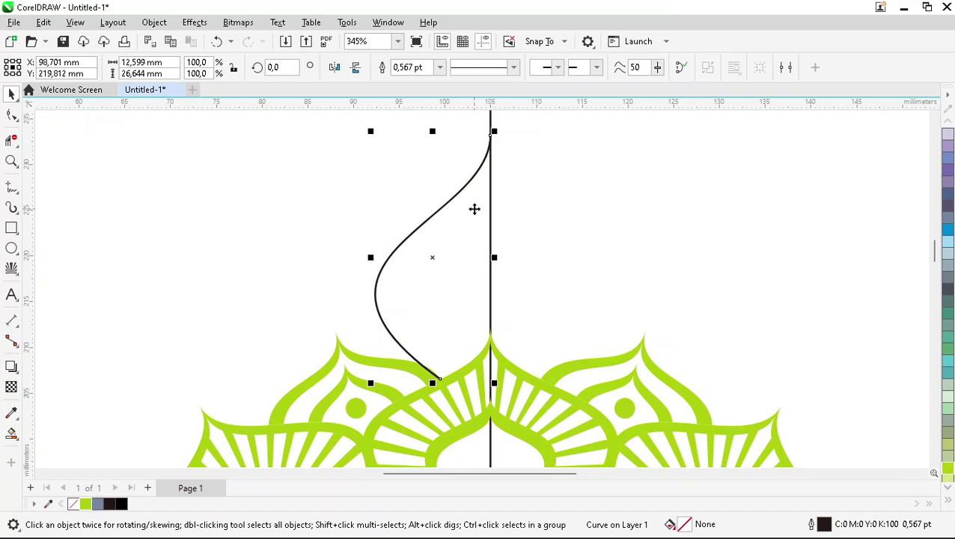
left_click_drag(368, 130, 380, 143)
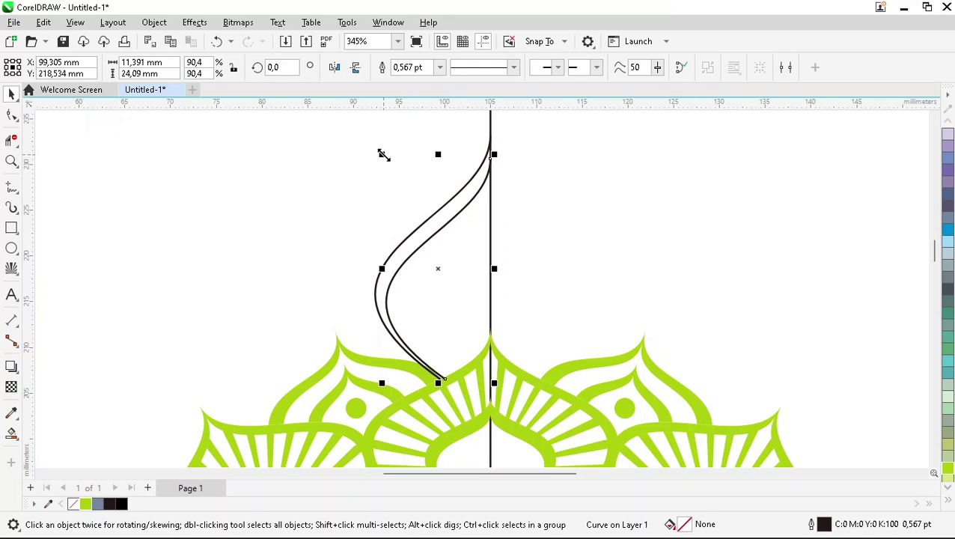
left_click_drag(384, 154, 429, 236)
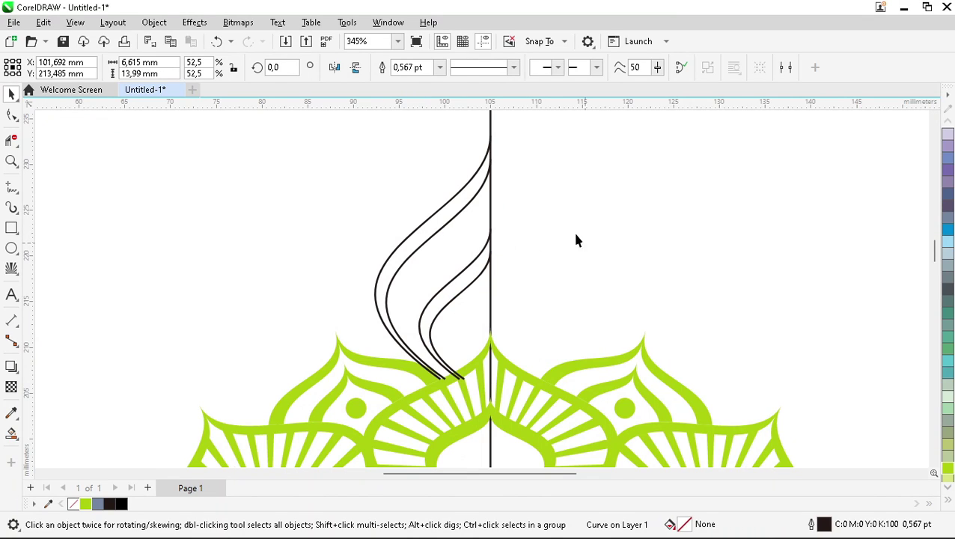
left_click(458, 230)
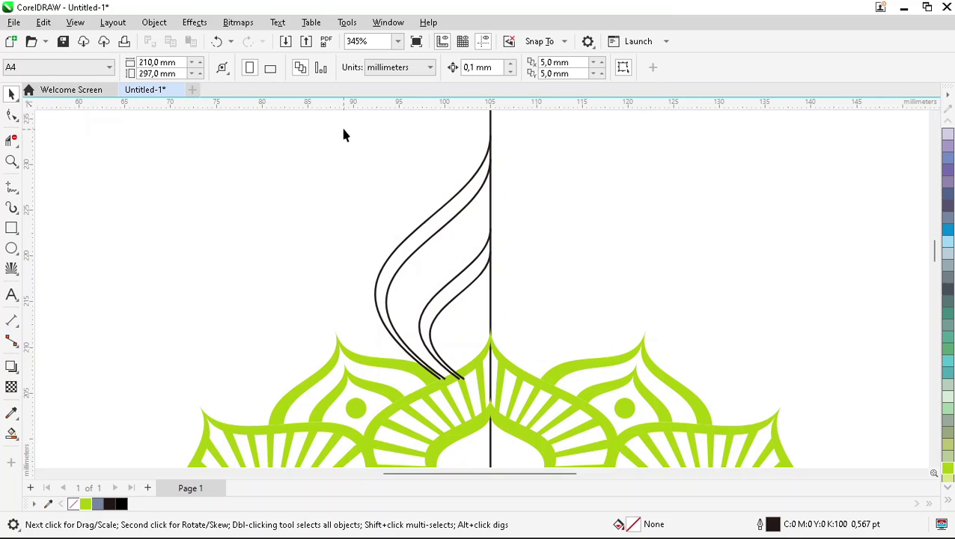
left_click_drag(461, 243, 535, 402)
key("ctrl+g")
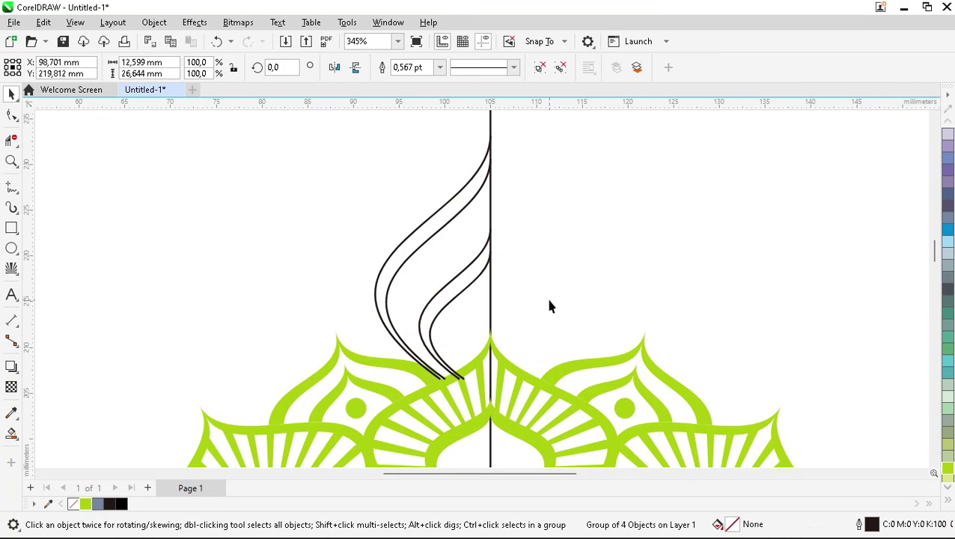
- Draw a circle about 3.4 mm in diameter inside the inner half petal and centre it on the vertical line
left_click(452, 320)
scroll(462, 320, "up", 3)
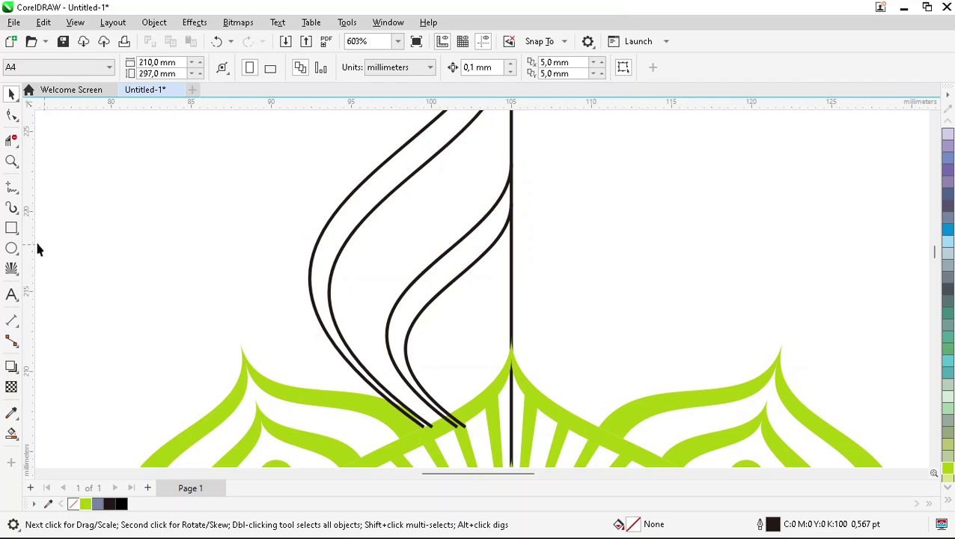
left_click(12, 249)
left_click_drag(486, 287, 537, 322)
key("space")
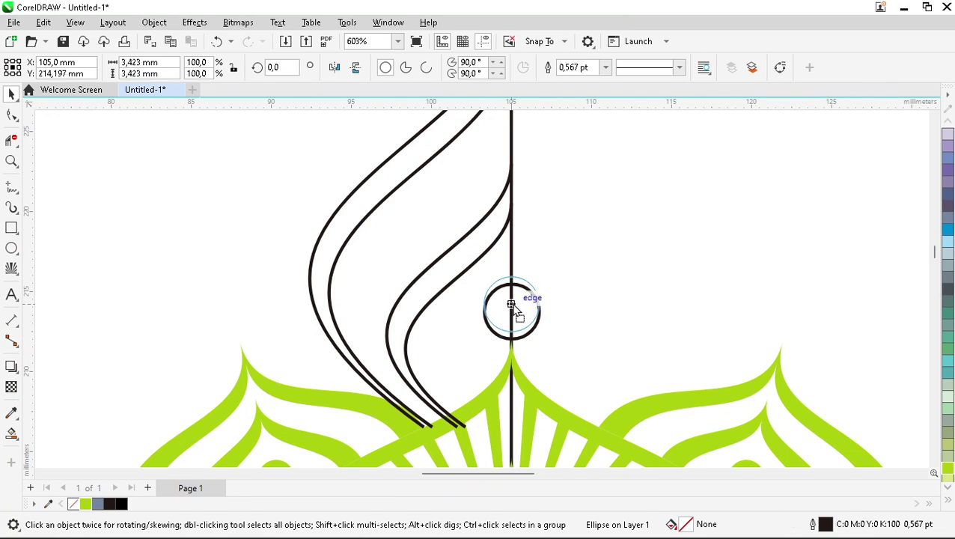
left_click(628, 265)
- Place a row of five circles about 2.15 mm in diameter between the outer and inner pairs of half-petal curves
scroll(451, 222, "down", 2)
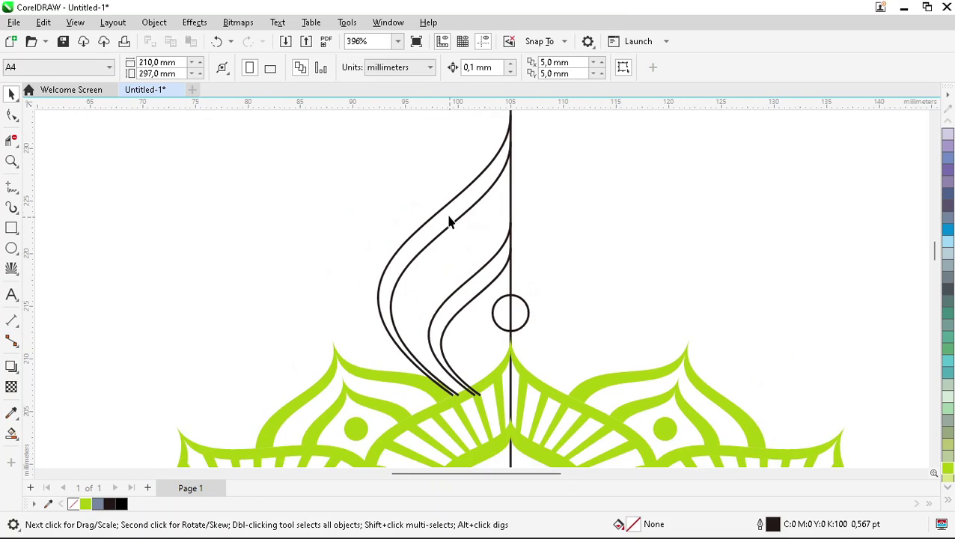
scroll(451, 215, "up", 1)
scroll(451, 216, "up", 1)
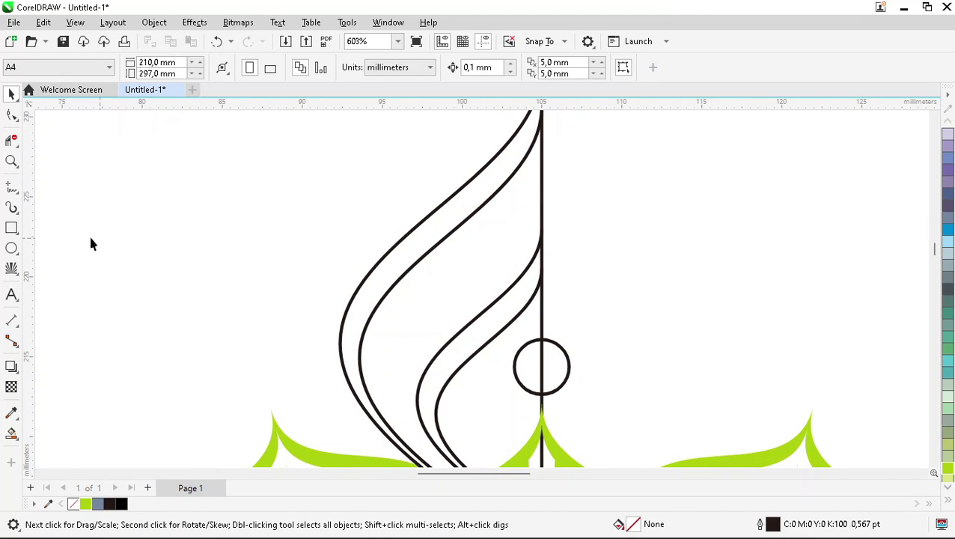
left_click(12, 247)
left_click_drag(496, 219, 390, 354)
key("space")
scroll(369, 234, "down", 2)
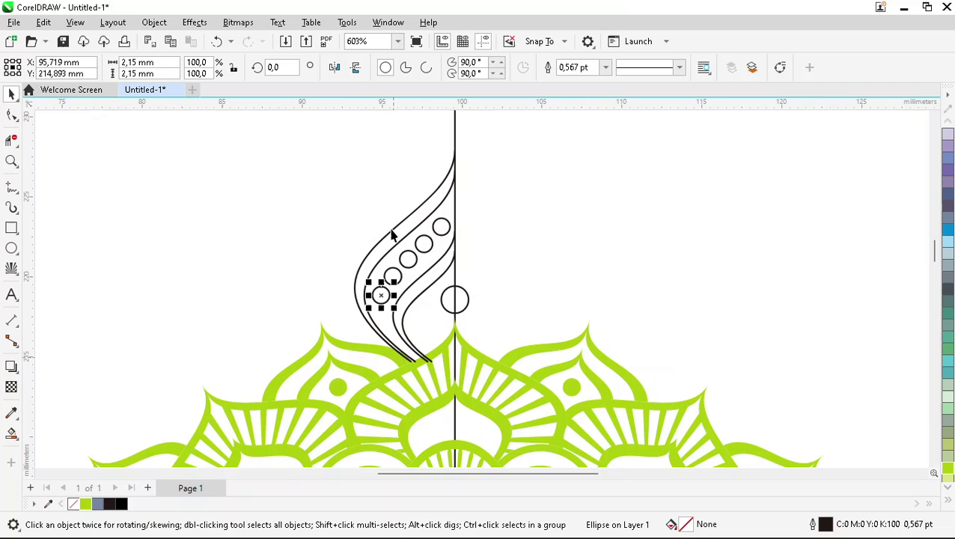
left_click(547, 215)
- Smart-fill the half circle beside the centre line and the inner and outer bands between the paired curves
scroll(383, 263, "up", 2)
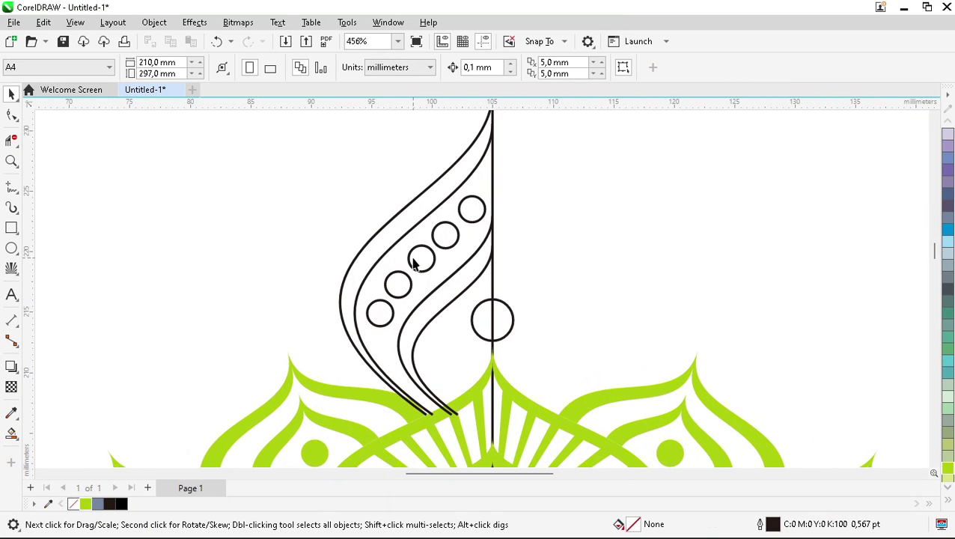
left_click(11, 433)
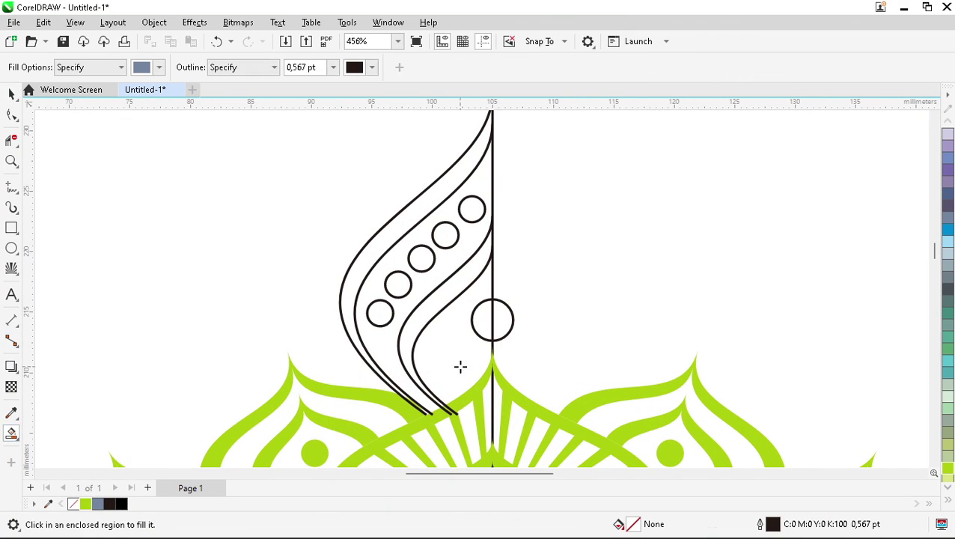
left_click(484, 327)
left_click(437, 307)
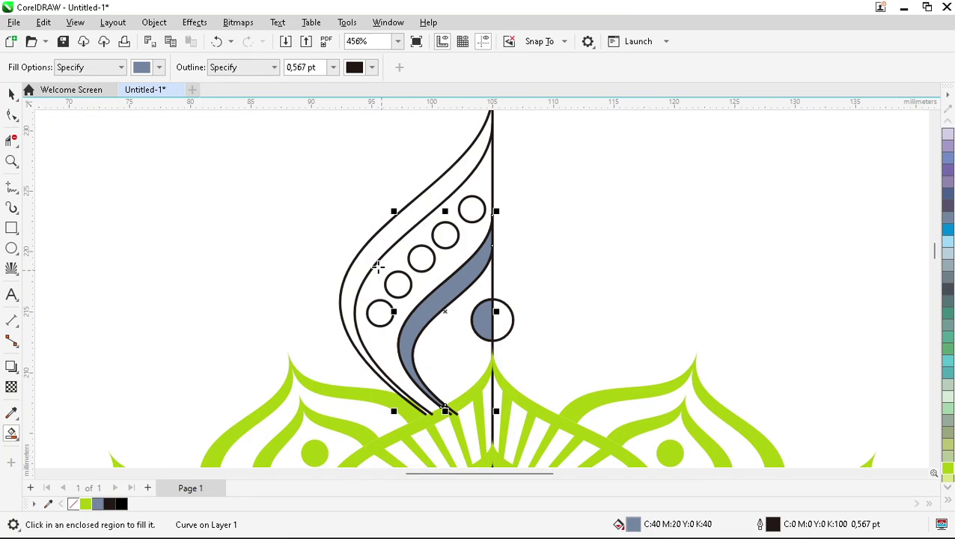
left_click(374, 267)
key("space")
- Delete the original full circle on the centre line and the group of four construction curves, keeping the filled shapes
left_click(495, 318)
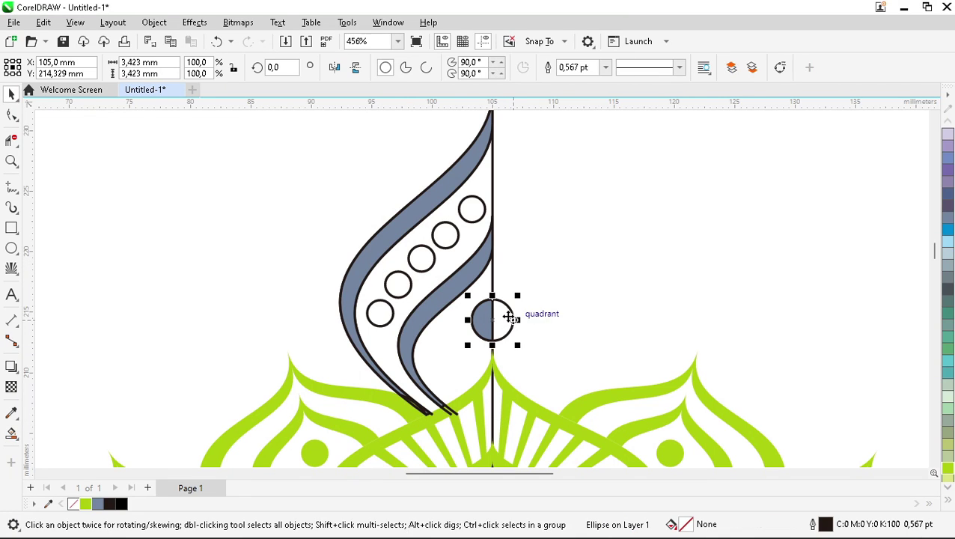
key("Delete")
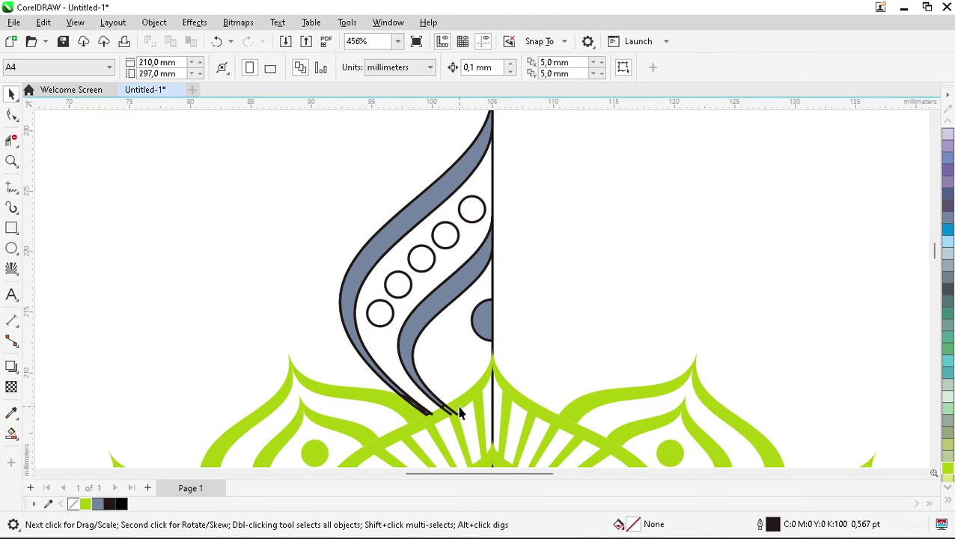
left_click(452, 415)
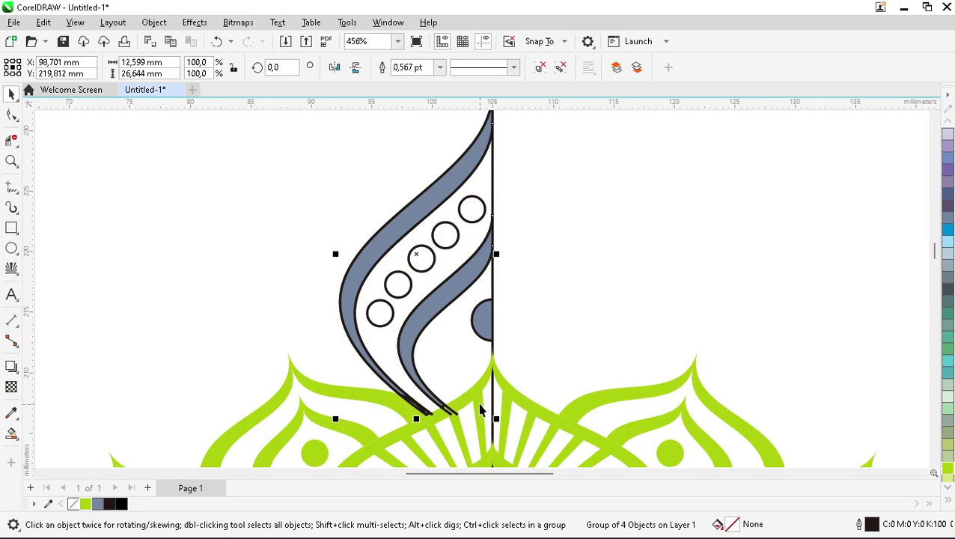
left_click(419, 280)
- Weld the filled bands, half circle and five small circles into one half motif, fill it with chartreuse and remove its outline
scroll(456, 281, "down", 2)
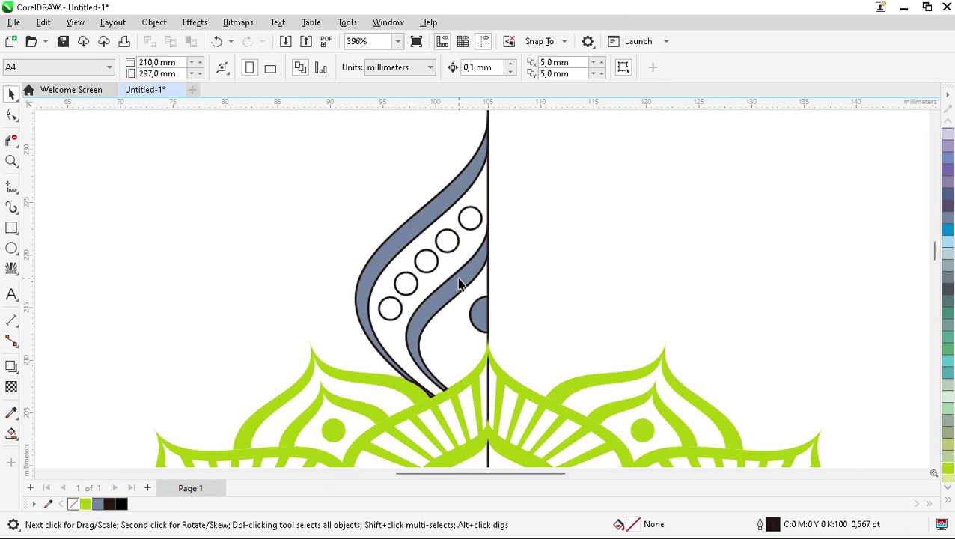
left_click_drag(439, 270, 526, 379)
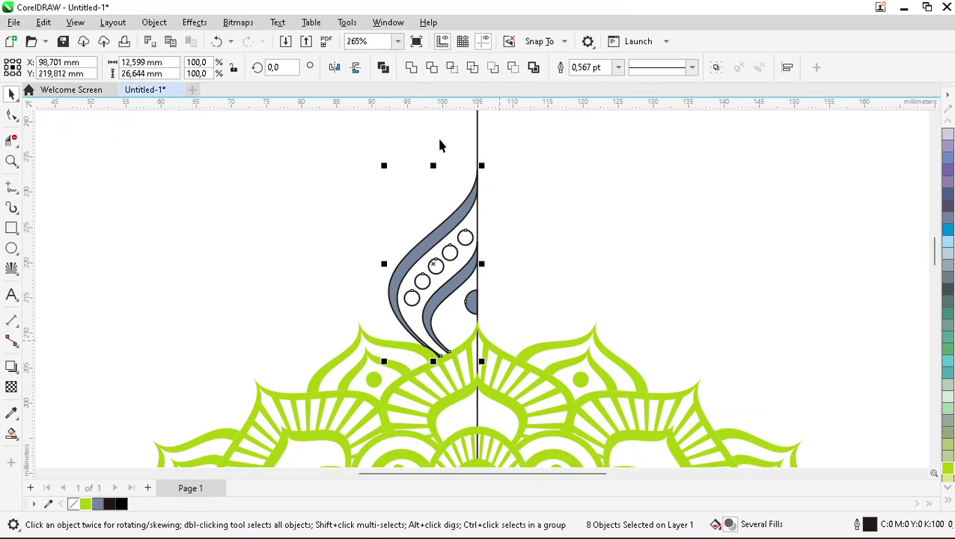
left_click(411, 67)
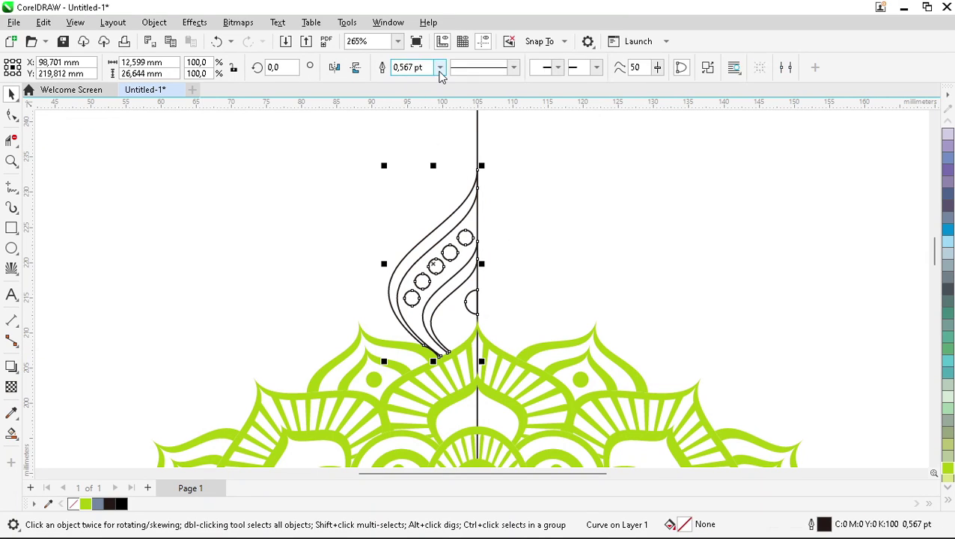
left_click(85, 504)
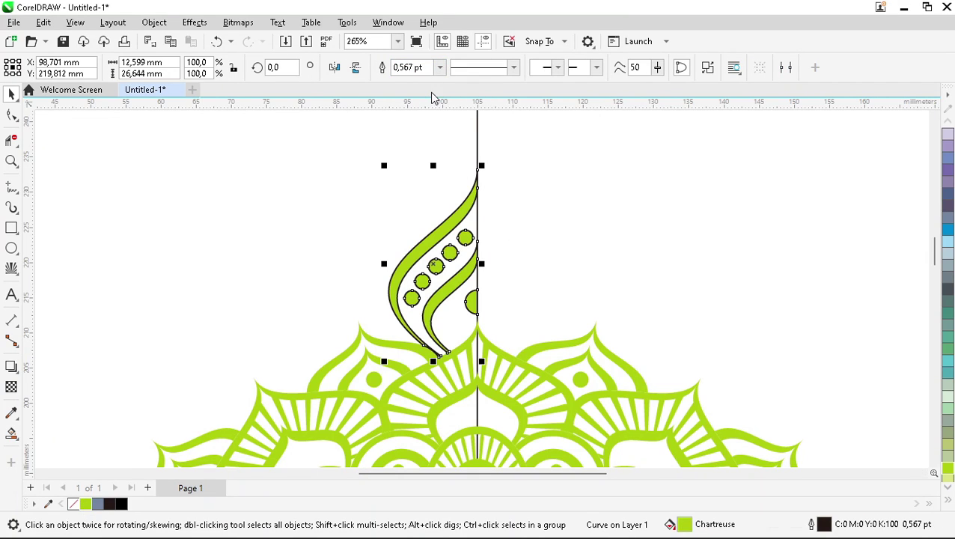
left_click(439, 68)
left_click(414, 80)
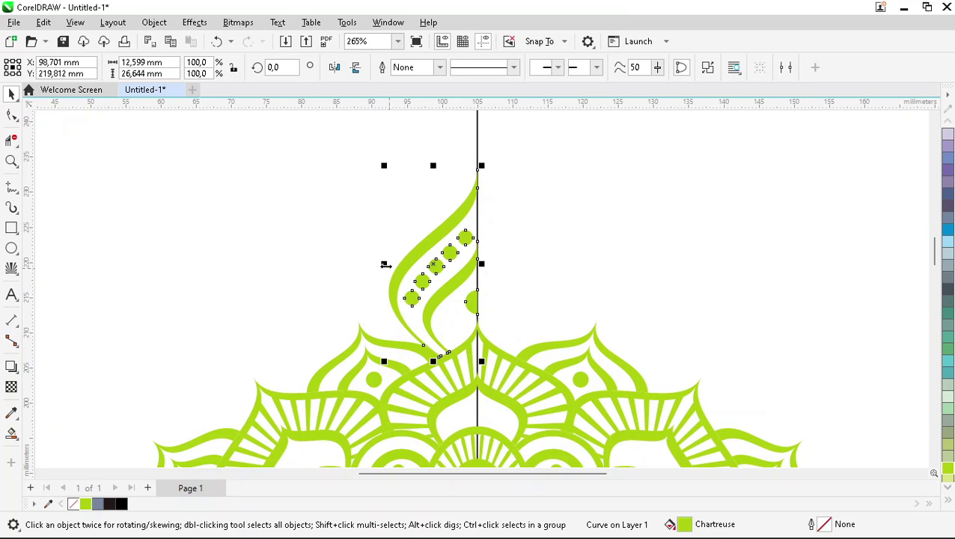
- Mirror a copy of the half motif across the centre line and weld both halves into one petal
left_click_drag(384, 264, 505, 267)
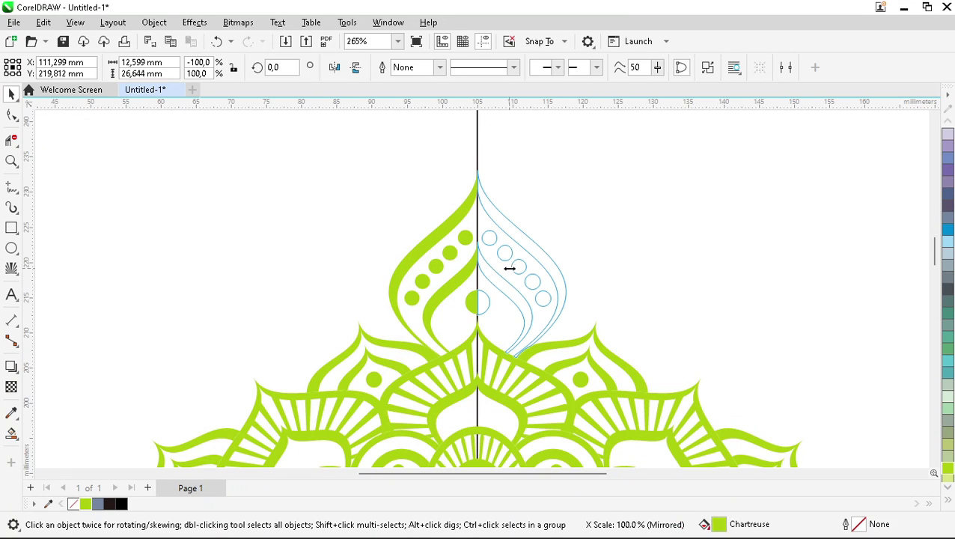
left_click(411, 267, "shift")
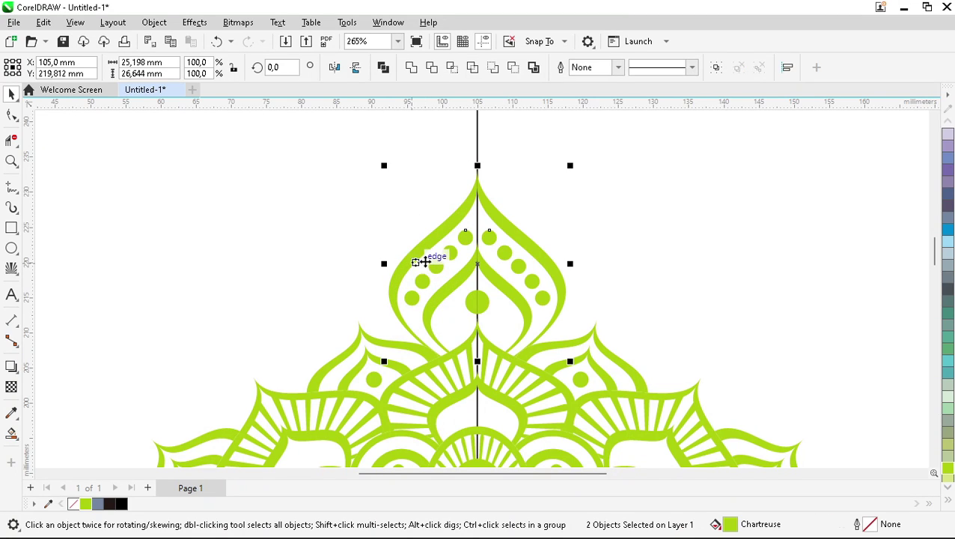
left_click(413, 69)
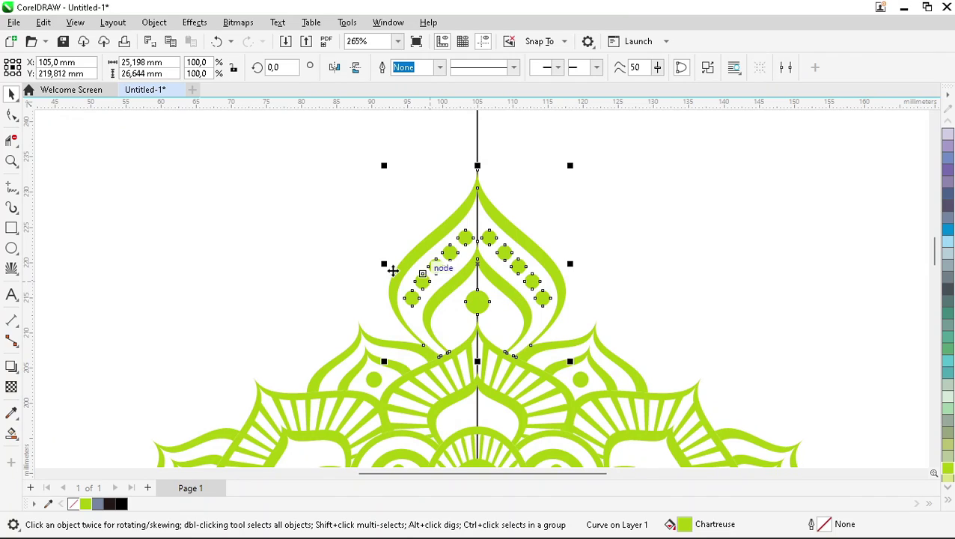
- Rotate a copy of the dotted petal 30° clockwise around the mandala's centre and repeat it into a full ring of twelve petals
key("F4")
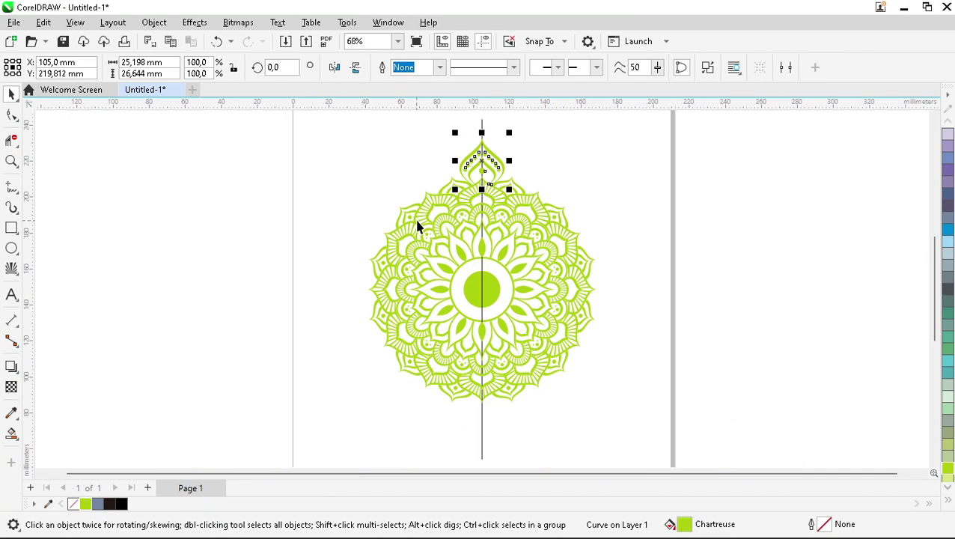
left_click(483, 159)
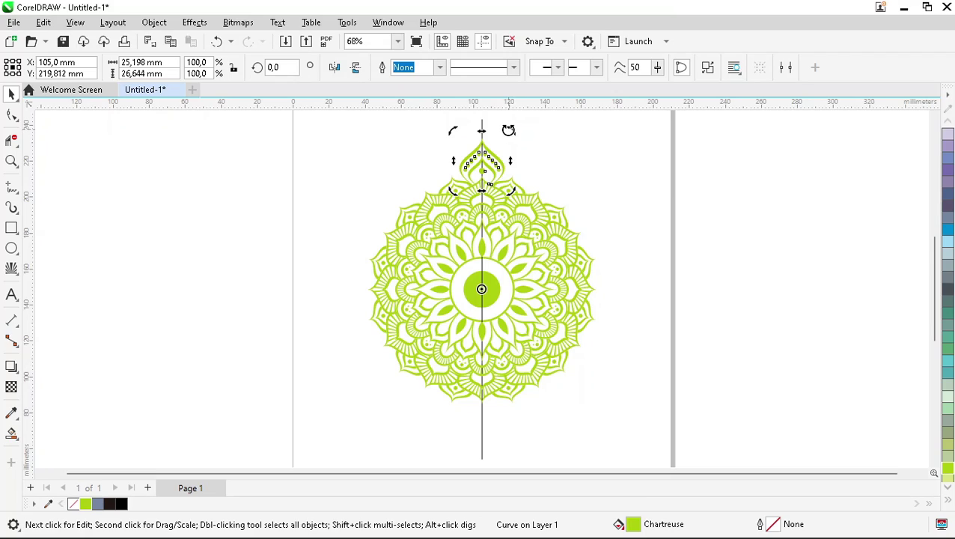
left_click_drag(510, 131, 592, 152)
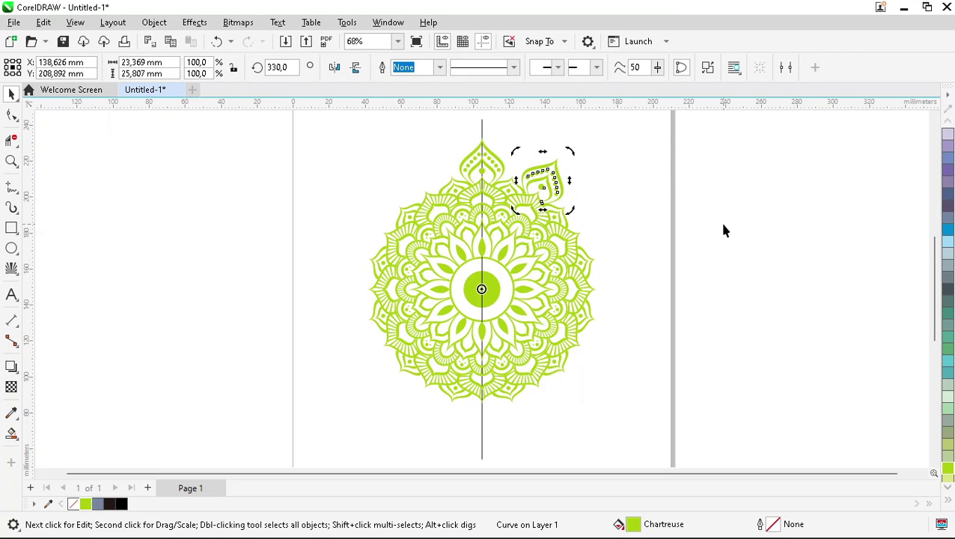
key("ctrl+r")
key("ctrl+r")
key("ctrl+r")
key("ctrl+r")
key("ctrl+r")
key("ctrl+r")
key("ctrl+r")
key("ctrl+r")
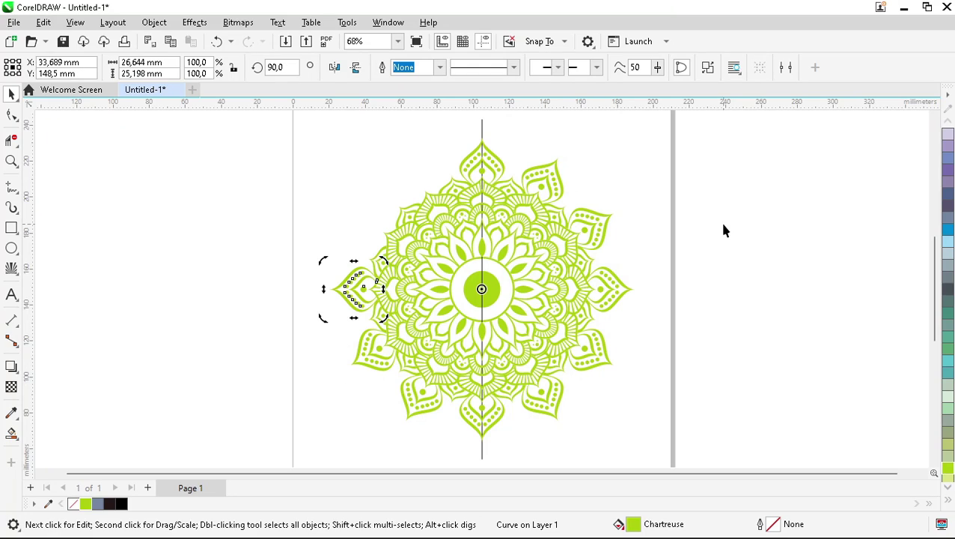
key("ctrl+r")
key("ctrl+r")
key("ctrl+r")
left_click(719, 227)
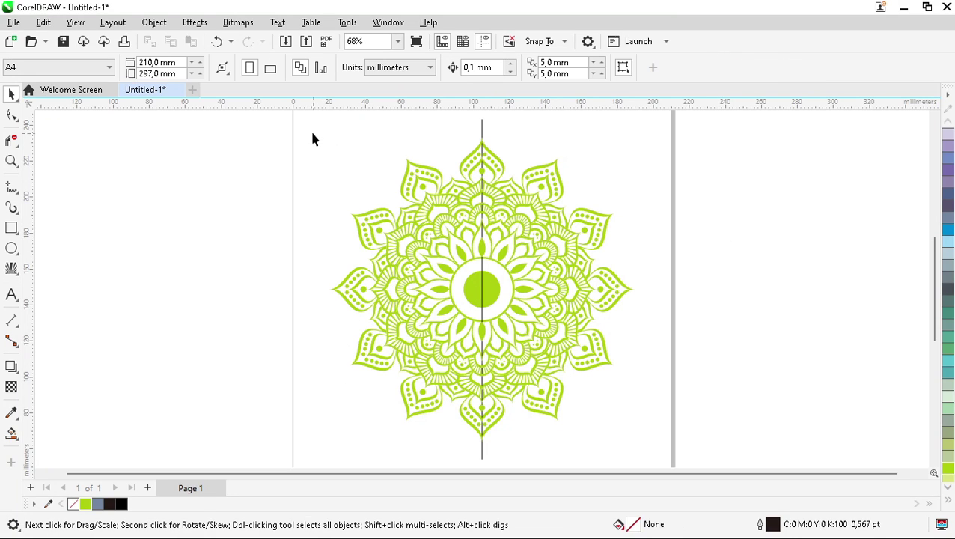
- Rotate the whole mandala, without the centre line, about its centre so the line falls midway between two outer petals
left_click_drag(450, 235, 646, 448)
left_click(524, 280)
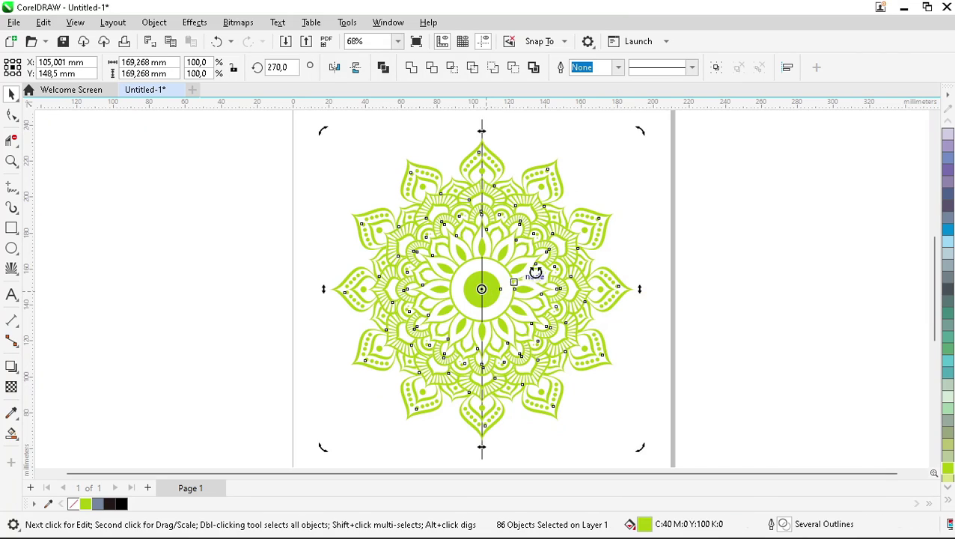
left_click_drag(641, 133, 730, 188)
left_click(730, 188)
scroll(731, 187, "down", 1)
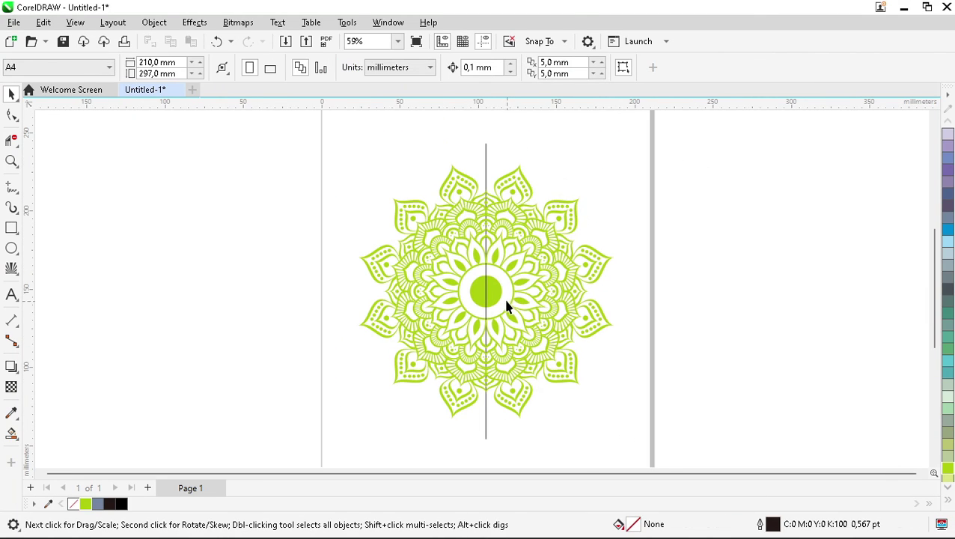
- Stretch the vertical centre line symmetrically to a height of about 211 mm so it extends beyond the outer petals
key("z")
left_click_drag(433, 120, 558, 230)
key("space")
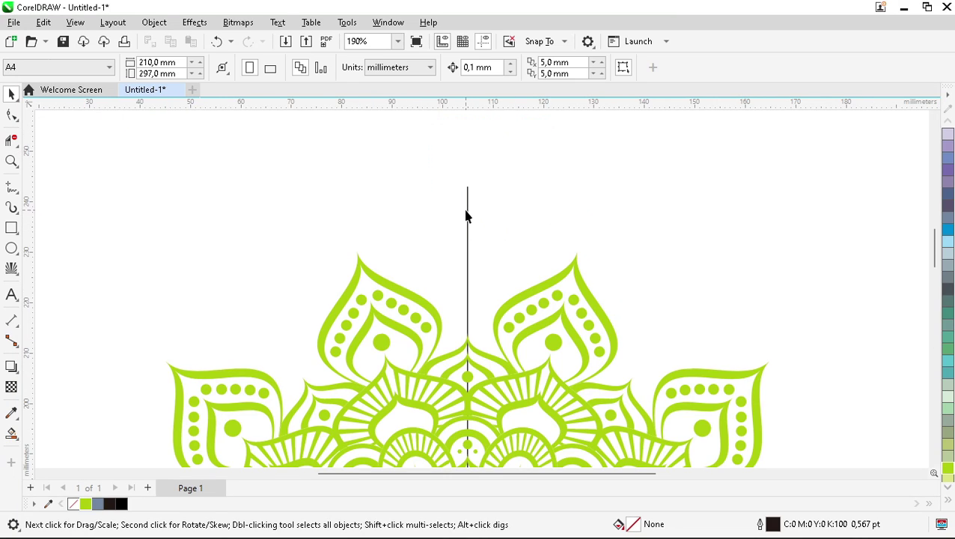
left_click(467, 217)
left_click_drag(467, 181, 474, 123)
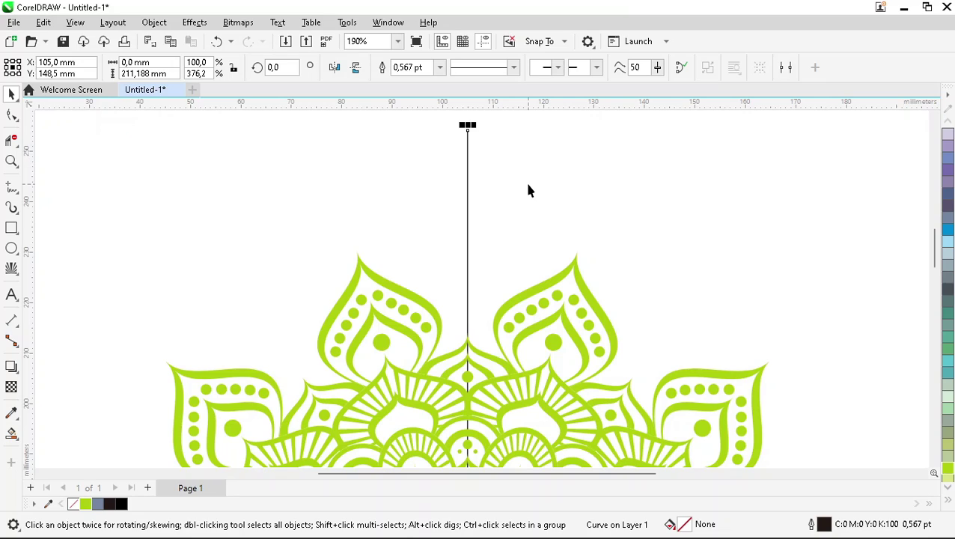
left_click(145, 232)
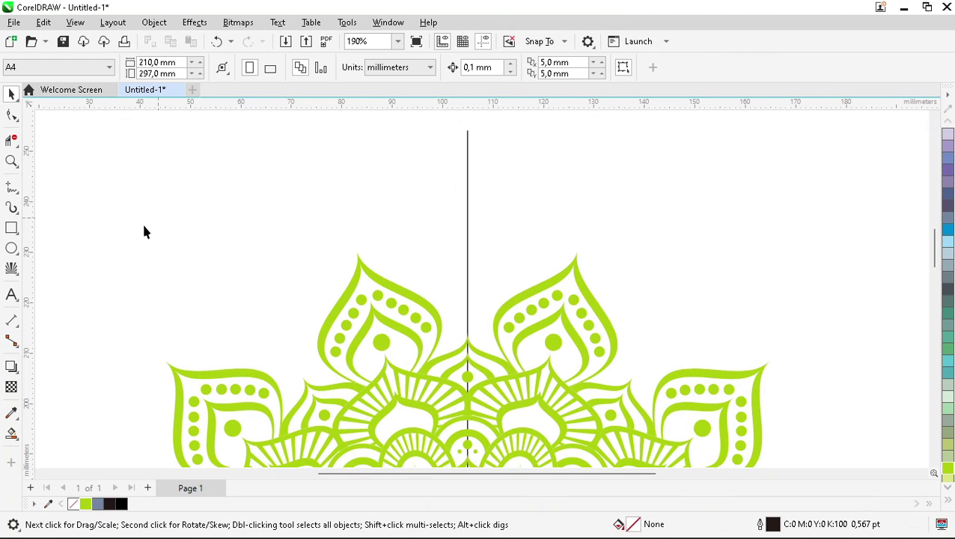
- Draw a circle between the two upper outer petals, centre it on the centre line and enlarge it to about 30 mm diameter
left_click(11, 248)
left_click_drag(424, 233, 552, 365)
key("space")
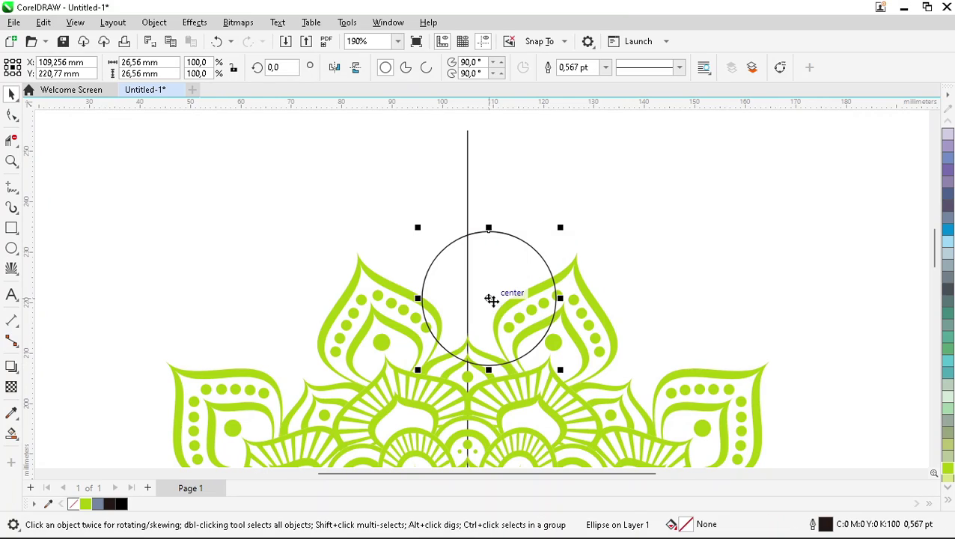
left_click_drag(491, 299, 469, 306)
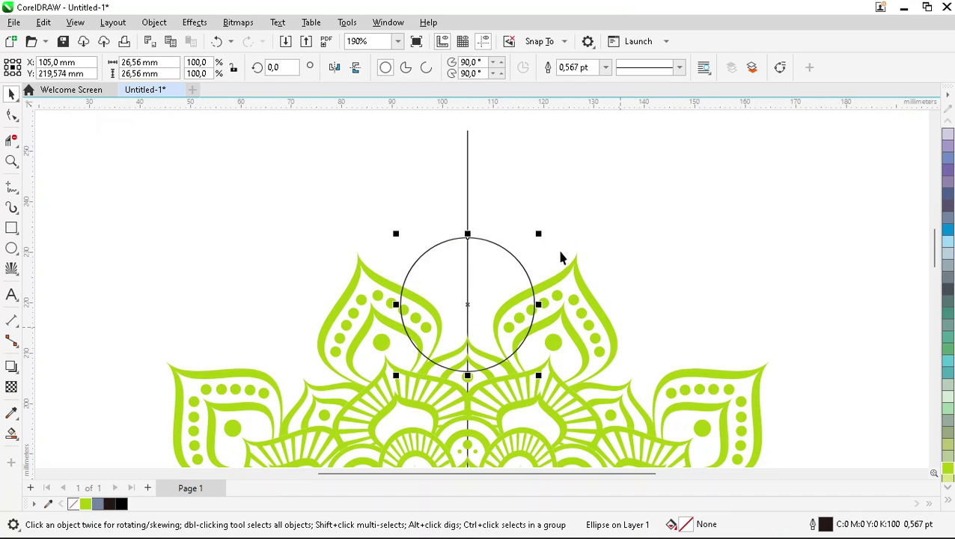
left_click_drag(539, 234, 567, 232)
left_click(684, 241)
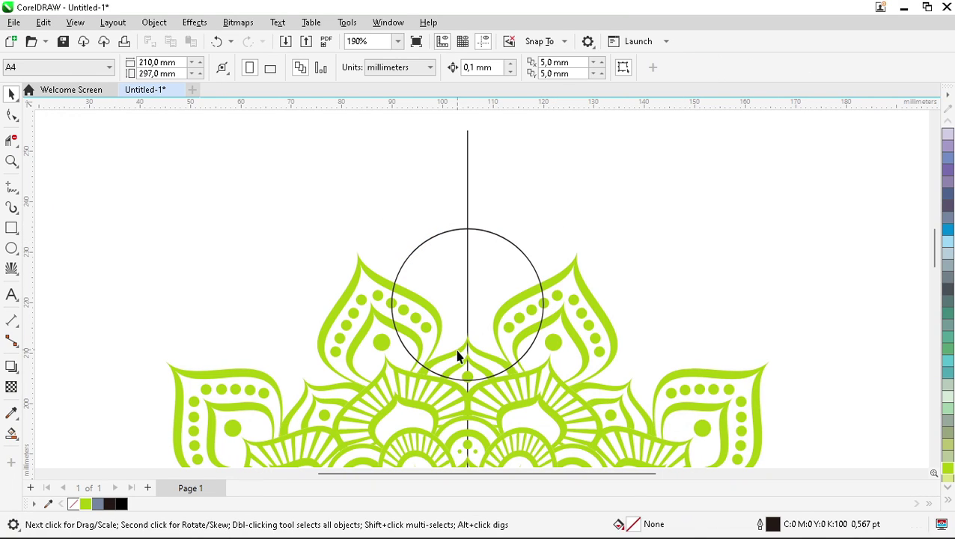
- Make four progressively smaller concentric copies inside the 30 mm circle, the innermost about 15.7 mm in diameter
scroll(464, 354, "up", 1)
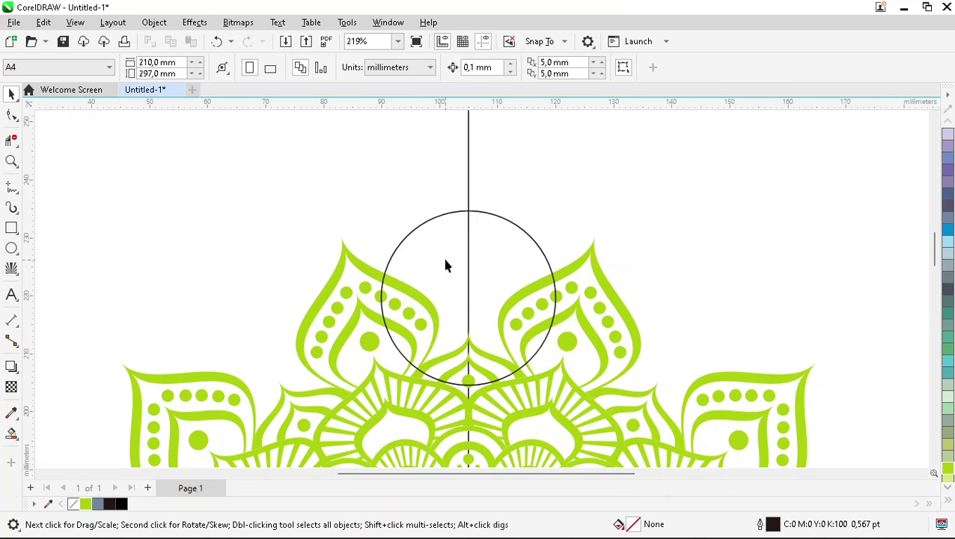
scroll(446, 264, "up", 1)
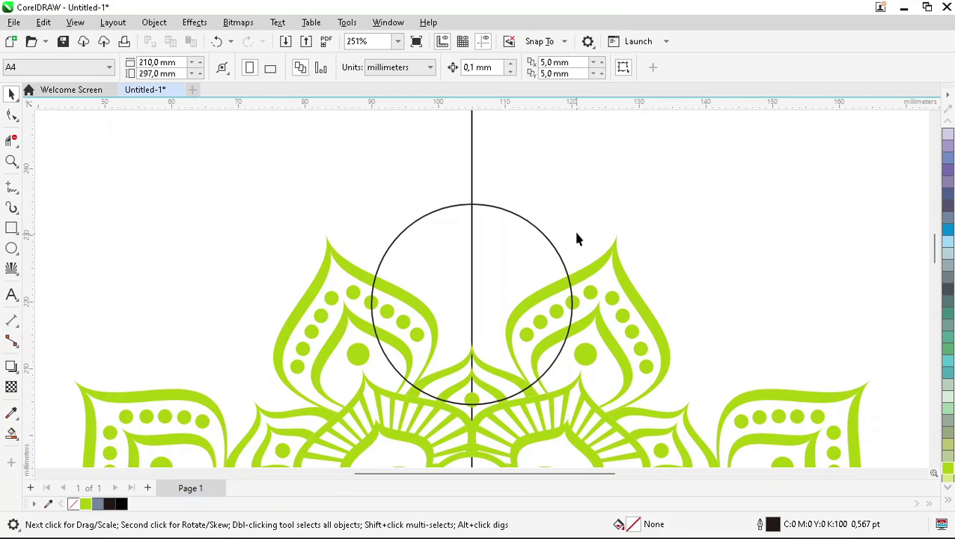
left_click(533, 255)
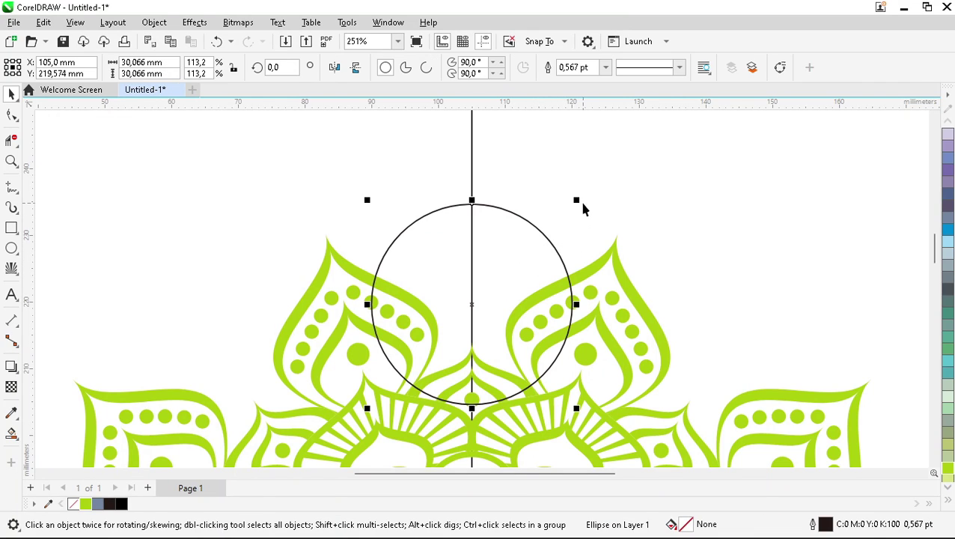
left_click_drag(579, 199, 541, 232)
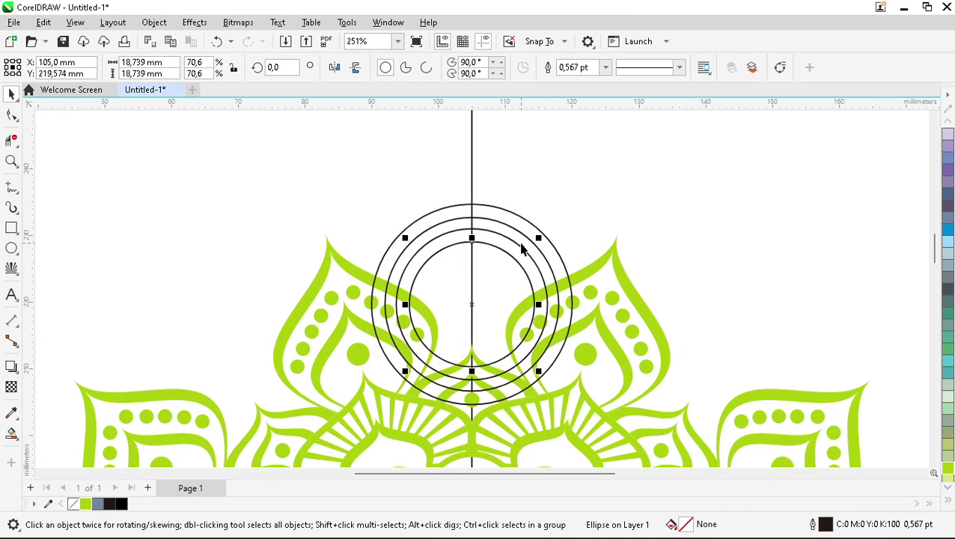
left_click_drag(541, 238, 528, 250)
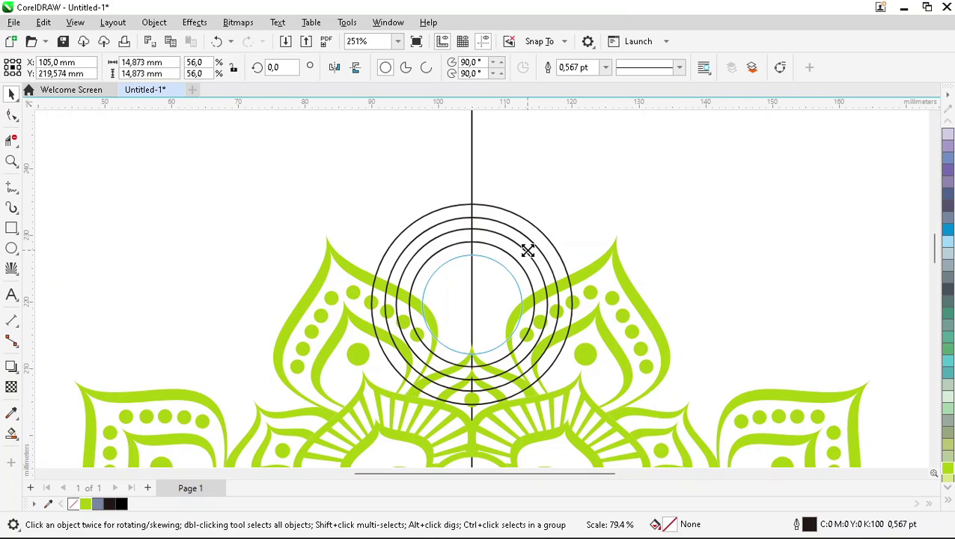
left_click_drag(528, 250, 528, 247)
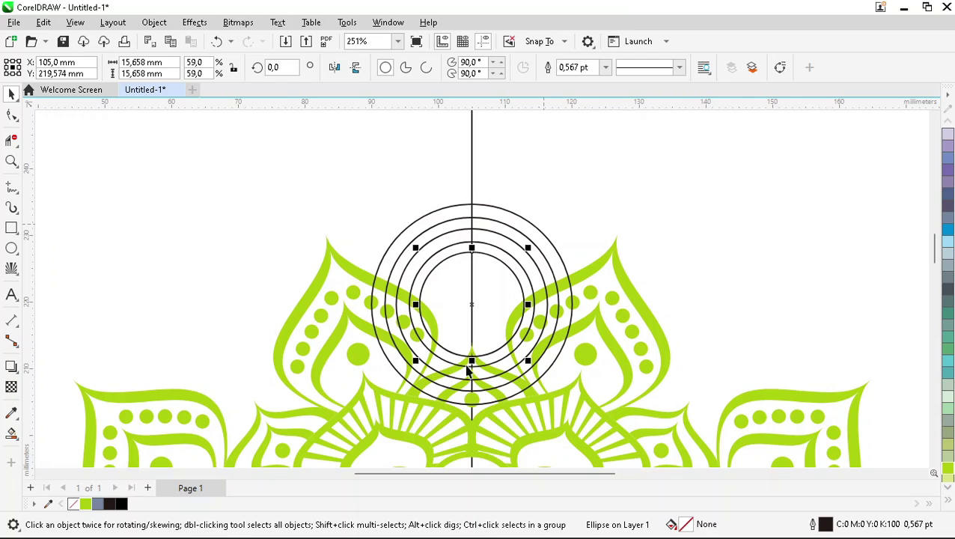
- Smart-fill the outermost and innermost ring bands on one side of the centre line, down to the neighbouring petal
scroll(426, 224, "up", 3)
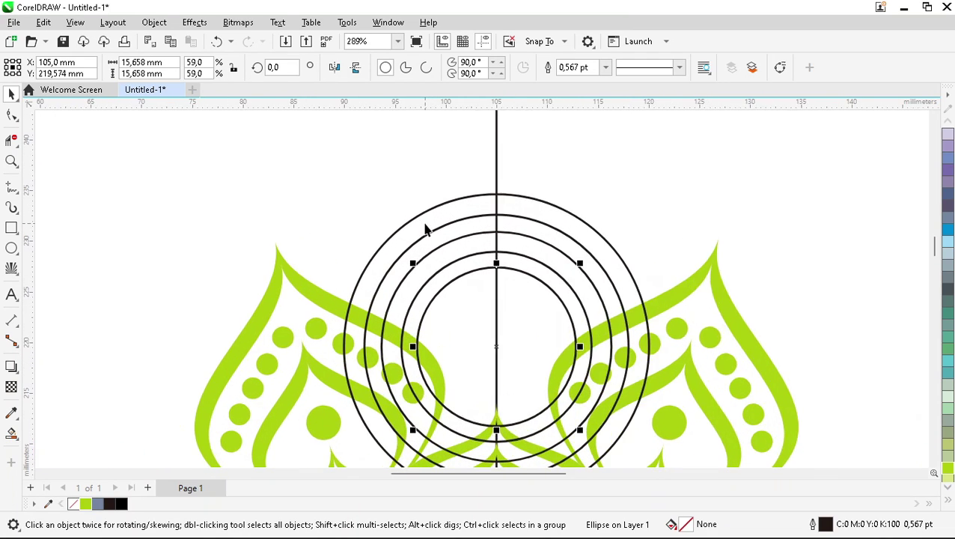
left_click(11, 433)
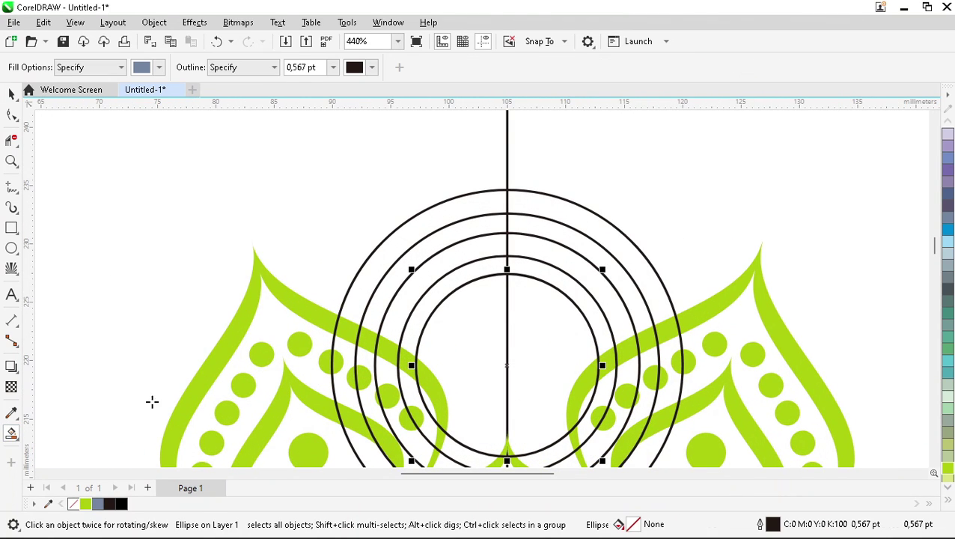
left_click(392, 253)
left_click(463, 286)
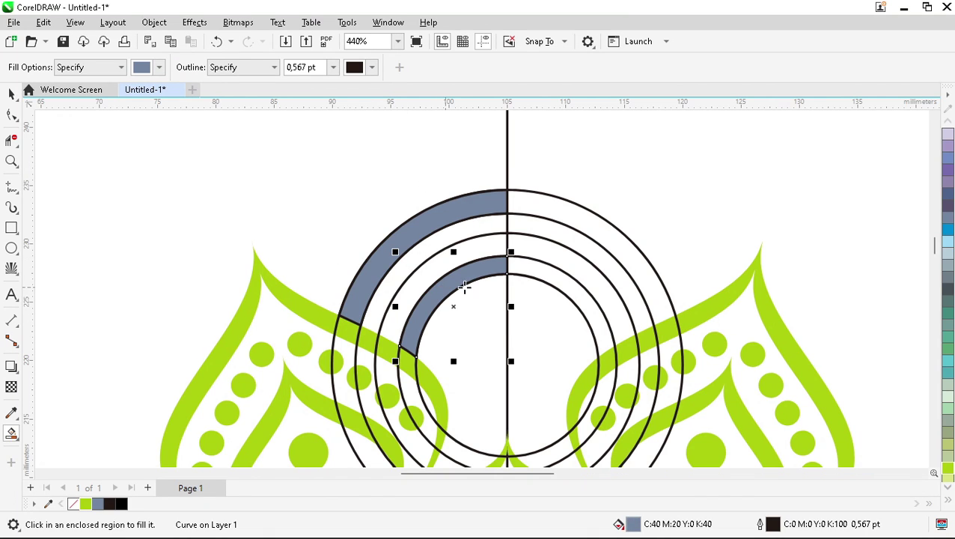
- Give the middle concentric circle a dotted line style and set its outline width to 3.0 pt
scroll(427, 238, "down", 2)
scroll(441, 264, "up", 2)
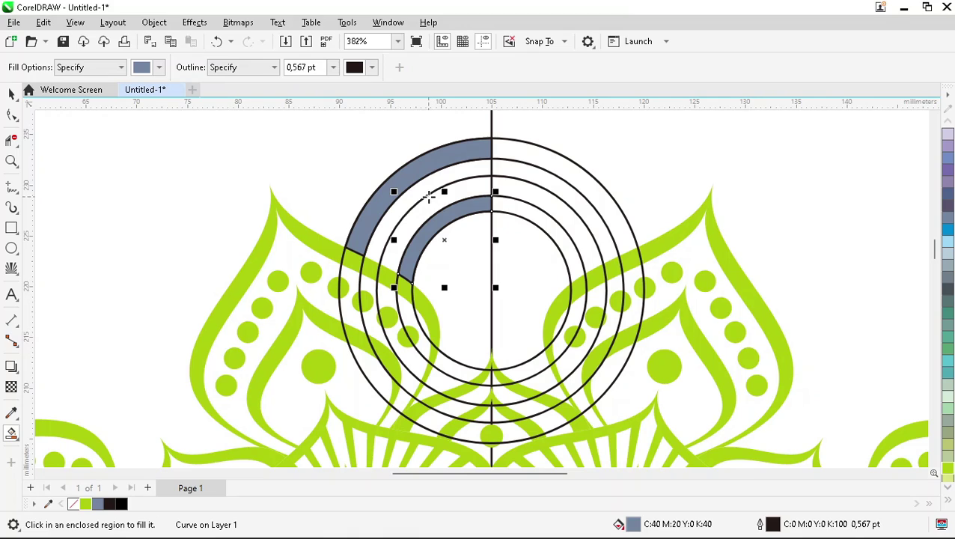
key("space")
left_click(513, 179)
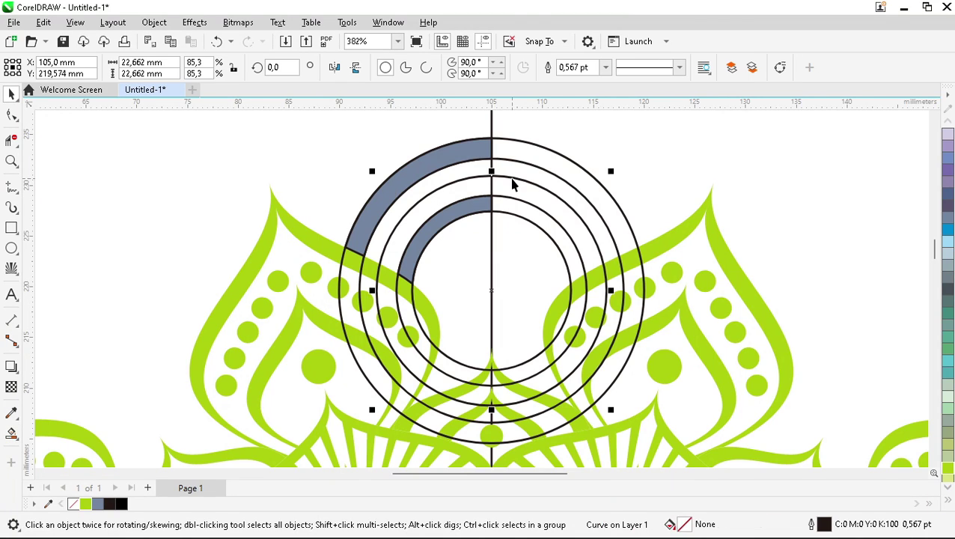
left_click(681, 69)
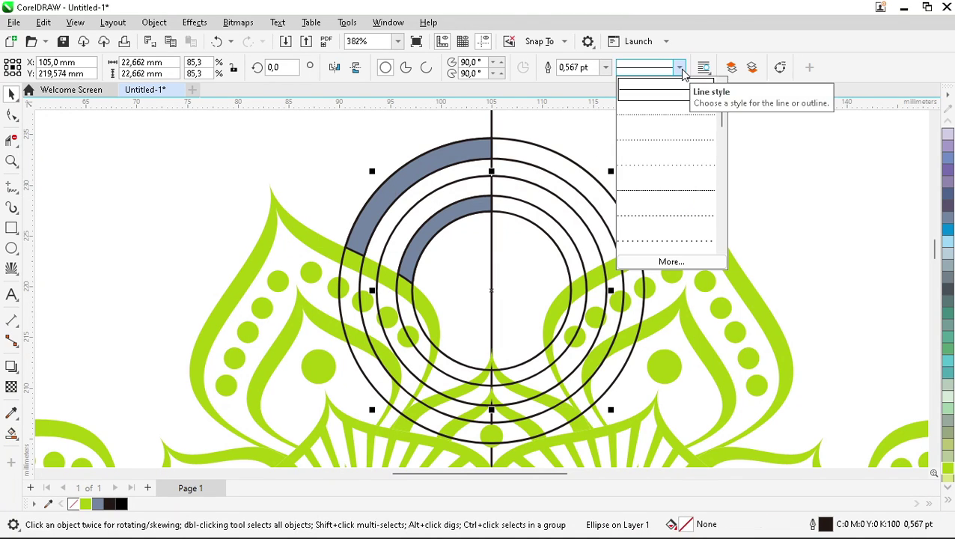
left_click(657, 114)
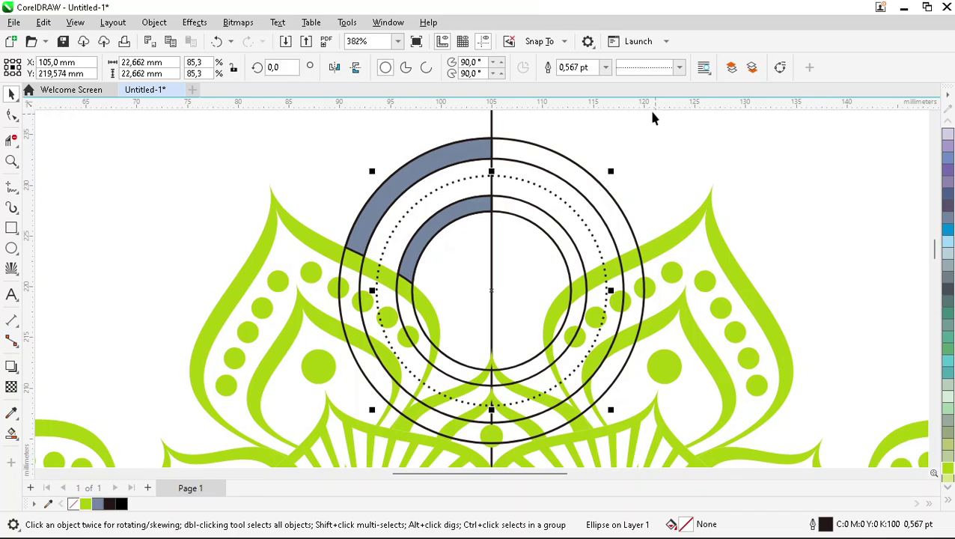
left_click(606, 68)
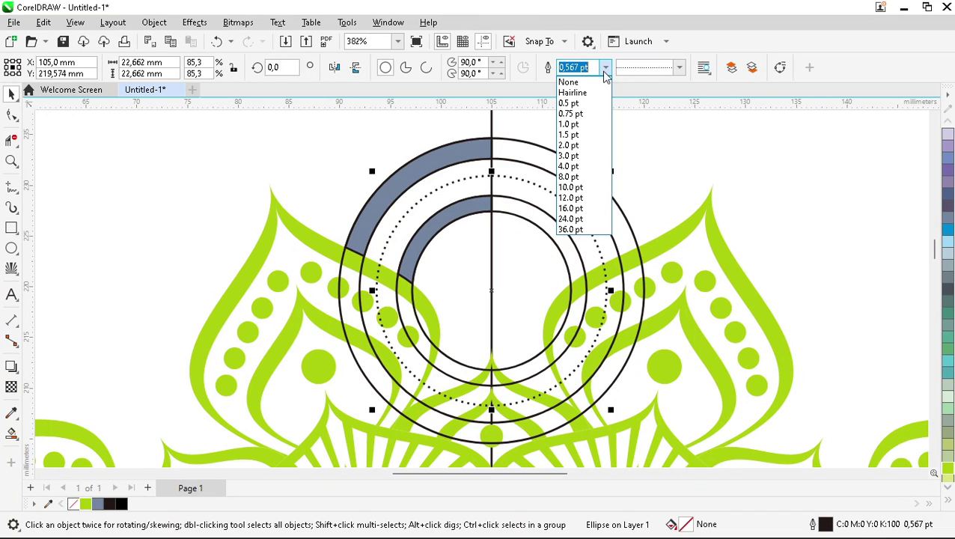
left_click(569, 145)
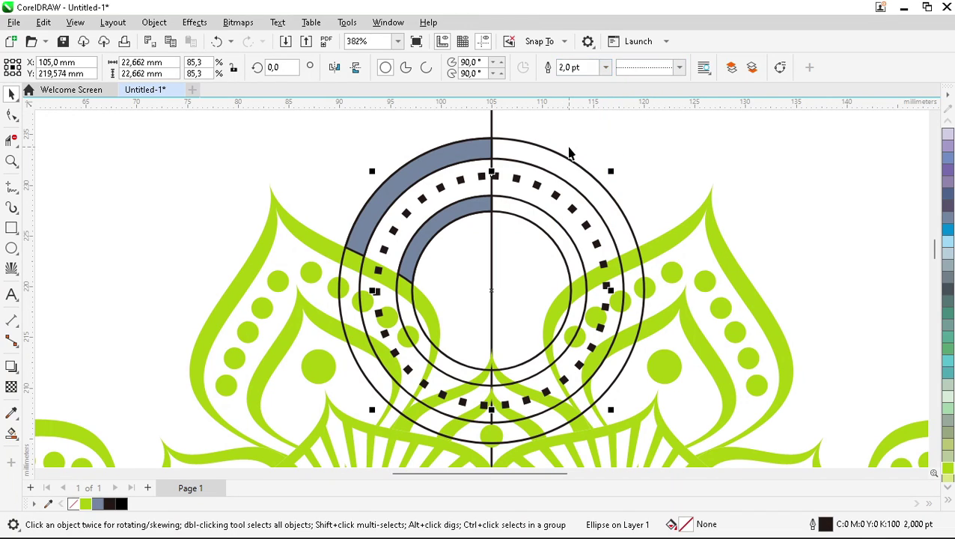
left_click(605, 67)
left_click(577, 157)
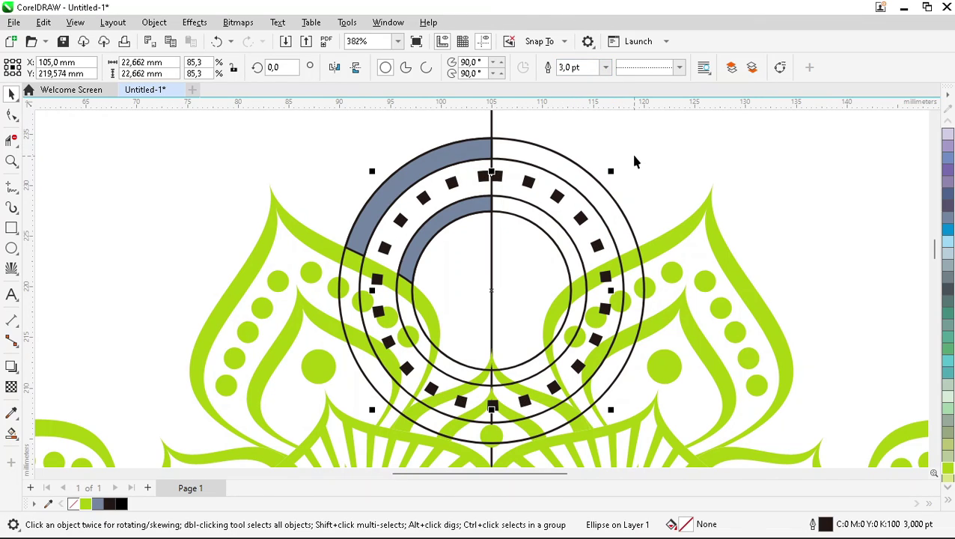
- Set the dotted circle's outline to aligned dashes with round line caps
key("F12")
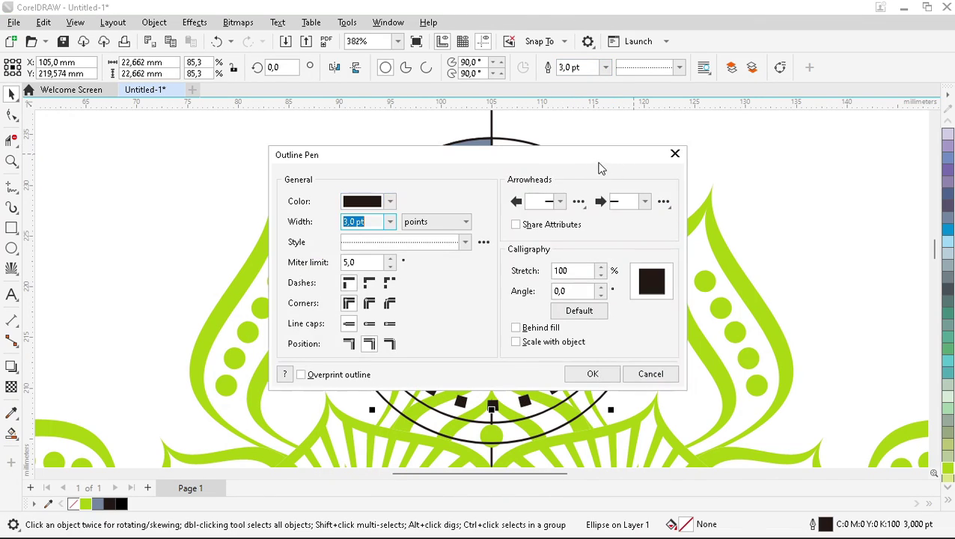
left_click(369, 282)
left_click(369, 323)
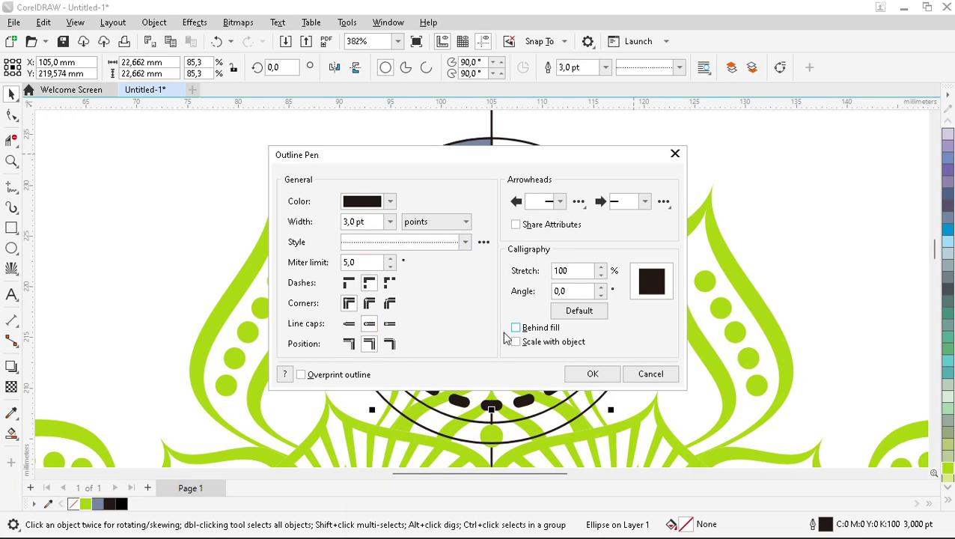
left_click(588, 372)
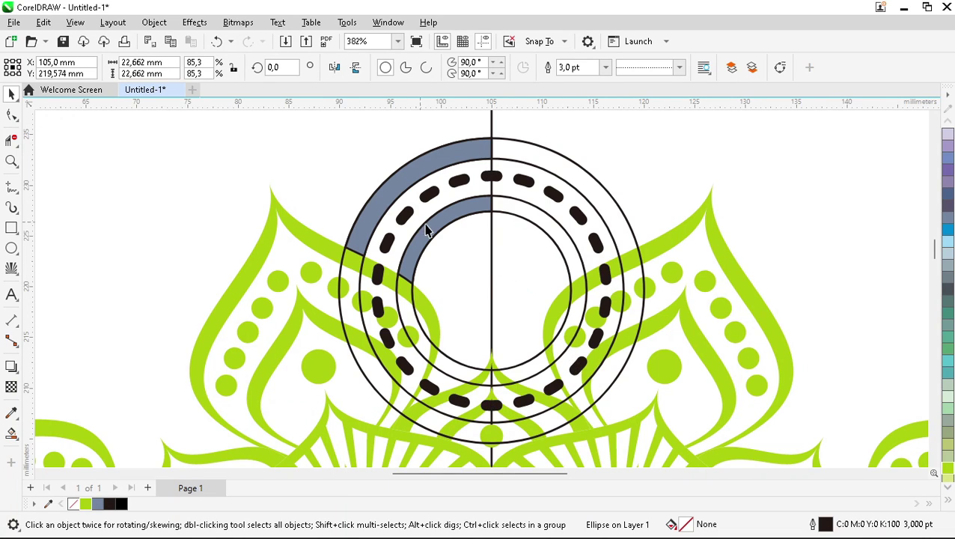
left_click(633, 138)
- Send the dashed circle to the back of the layer and convert its outline to an object
left_click(524, 180)
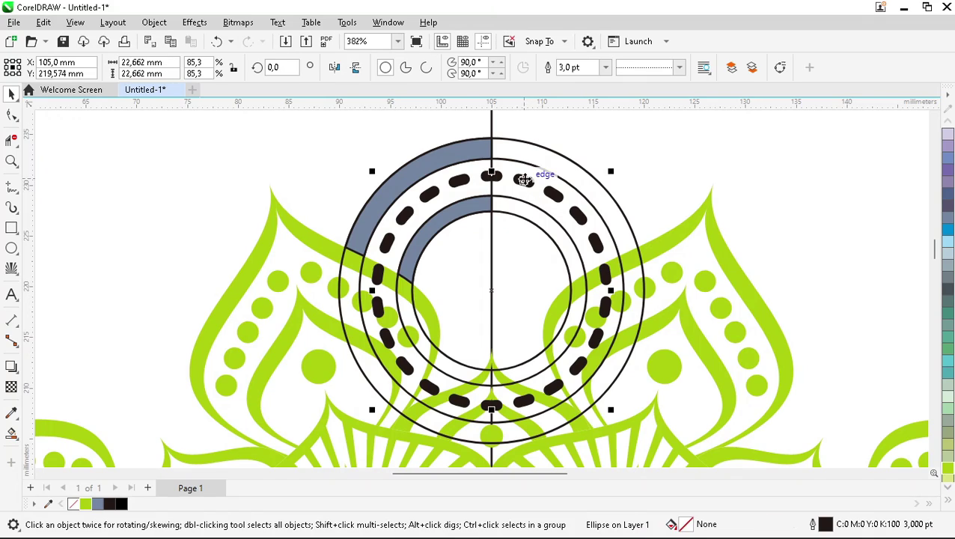
key("shift+Page_Down")
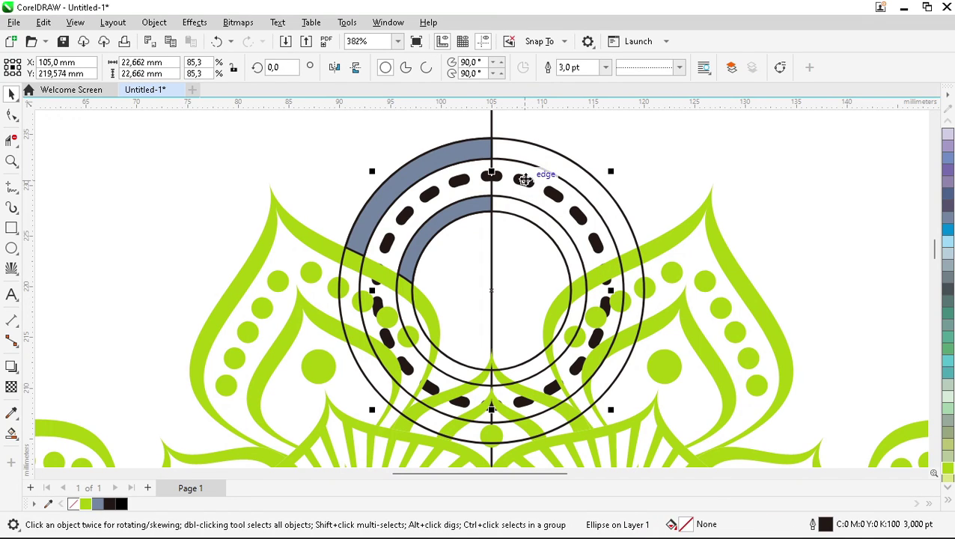
key("ctrl+q")
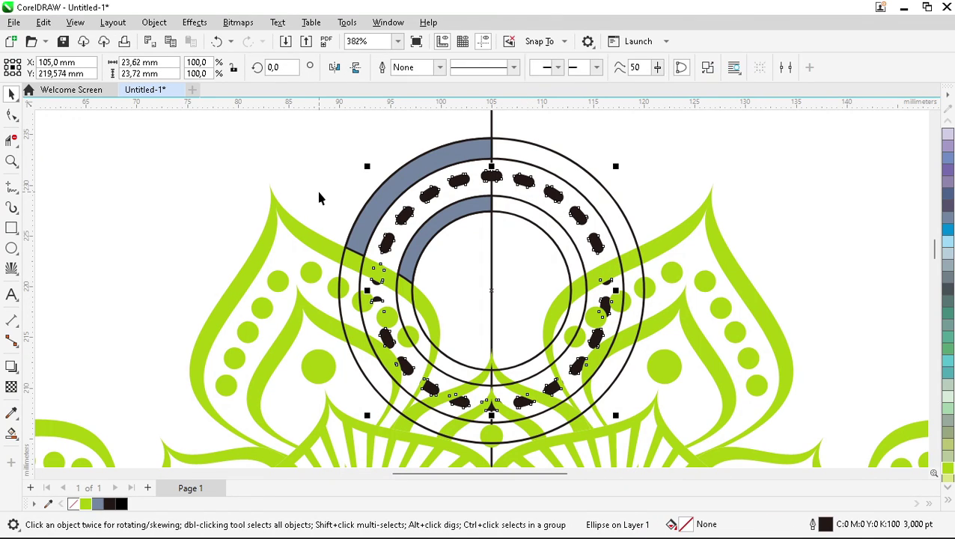
- Smart-fill the black dashes on the side with the blue ring bands, including the half dash at the centre line
left_click(315, 173)
scroll(454, 174, "up", 2)
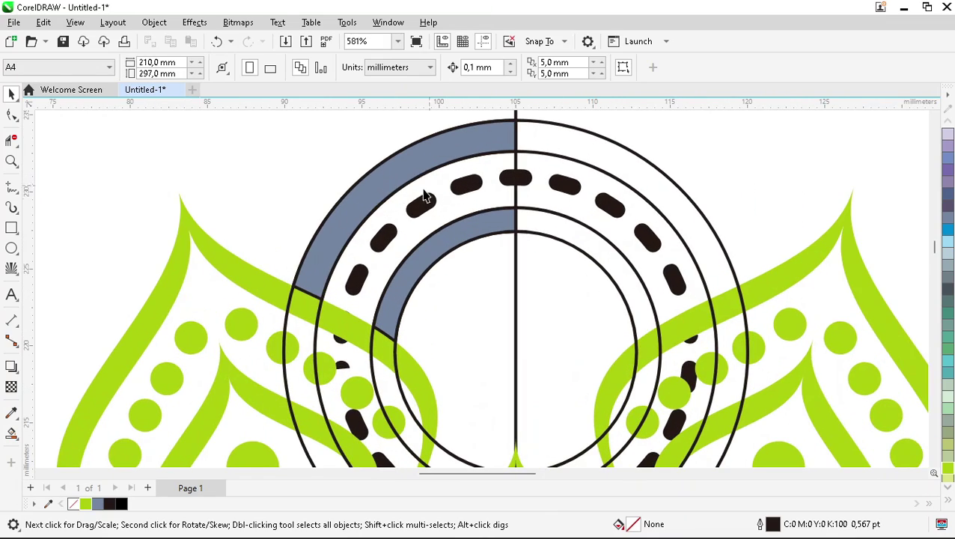
left_click(11, 434)
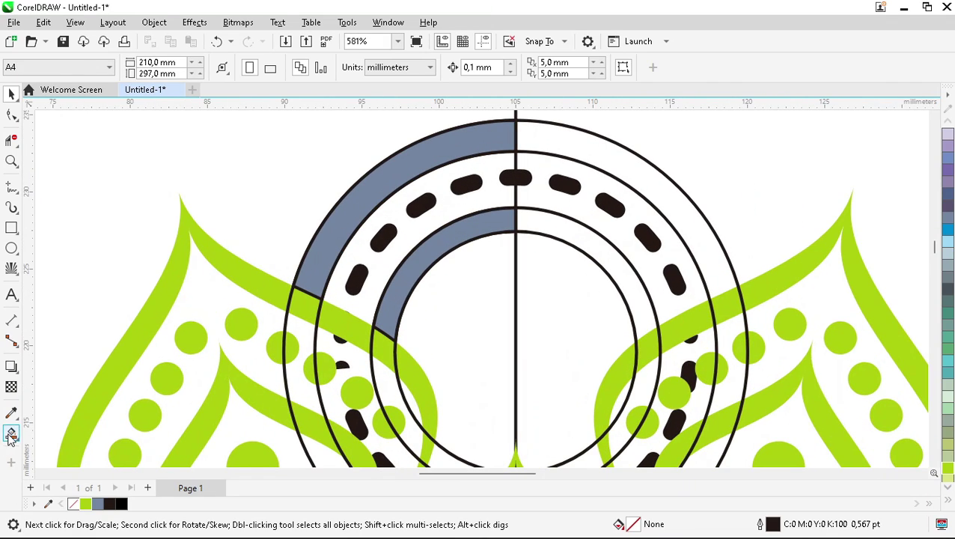
left_click(358, 278)
left_click(383, 238)
left_click(421, 204)
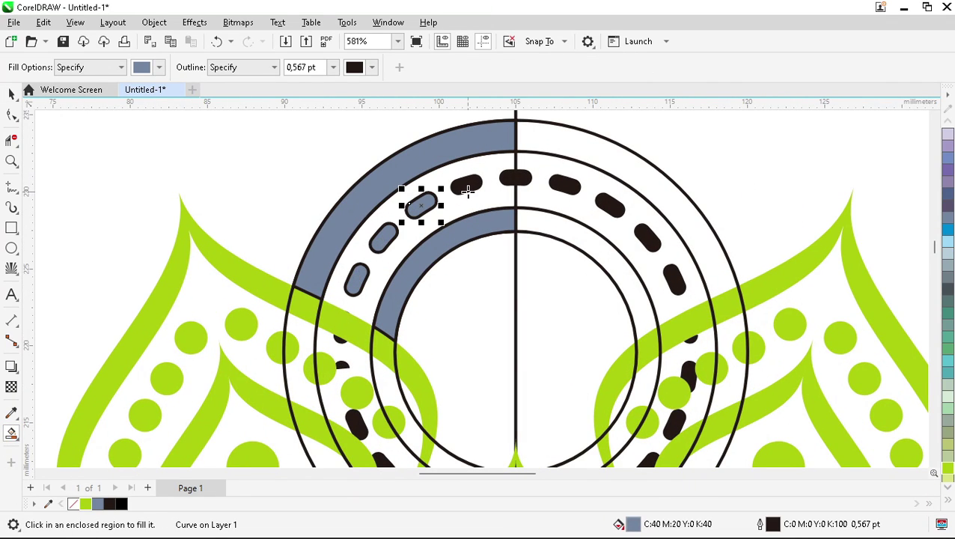
left_click(466, 184)
left_click(507, 180)
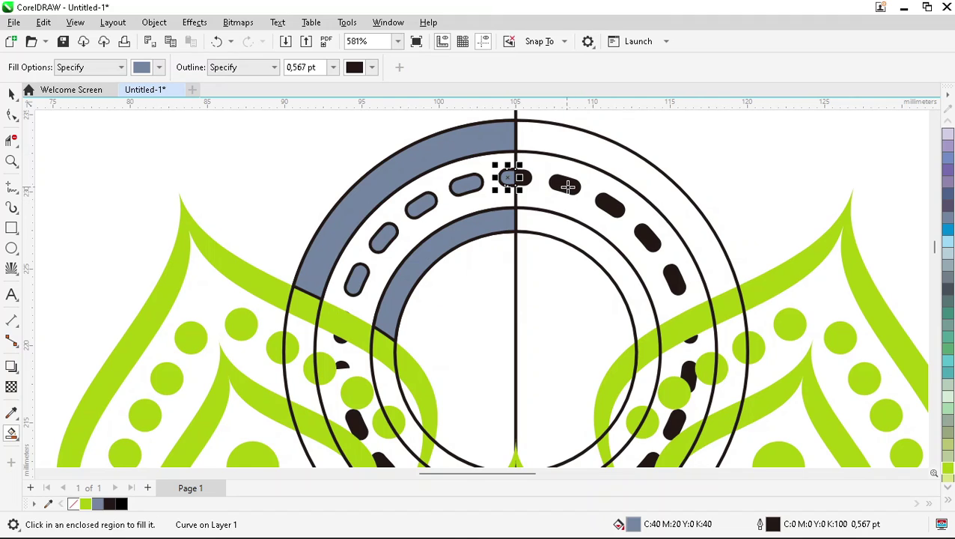
- Delete the dashed ring and the concentric construction circles, keeping only the smart-filled bands and dashes
key("space")
left_click(568, 187)
left_click(575, 183)
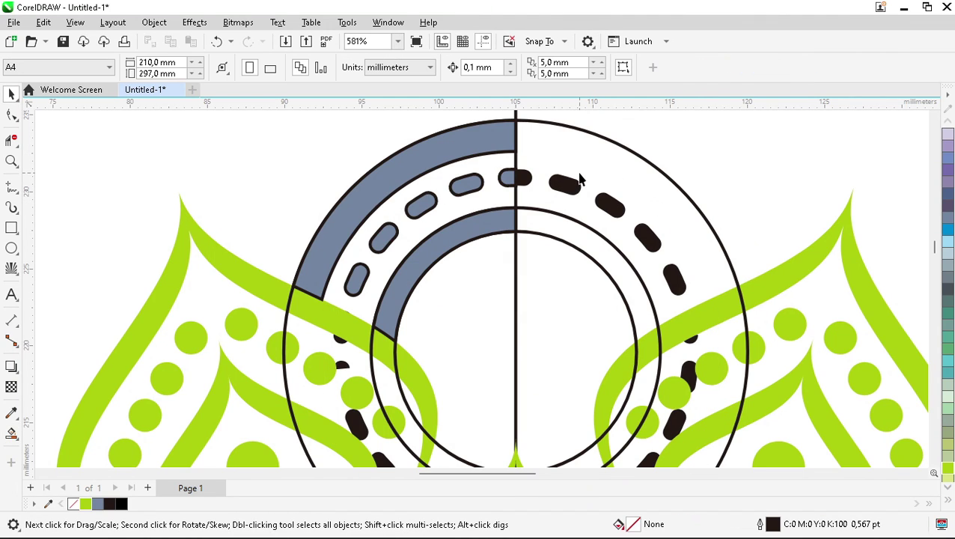
left_click(575, 182)
key("Delete")
left_click(567, 182)
key("Delete")
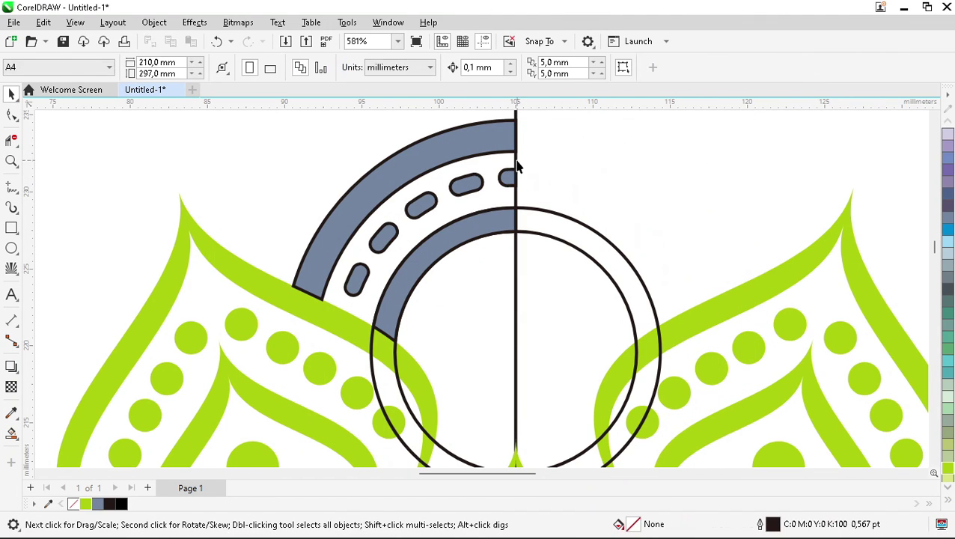
scroll(516, 166, "down", 2)
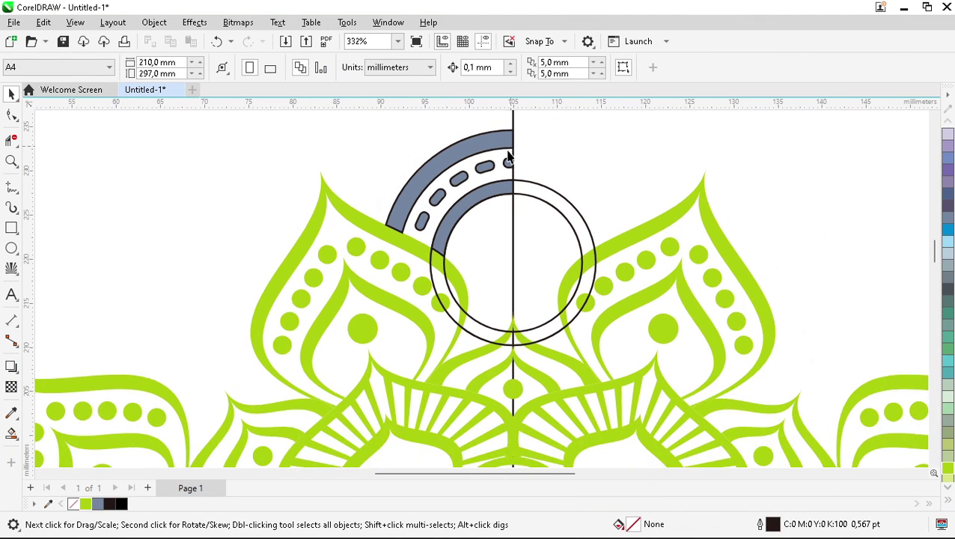
left_click(497, 228)
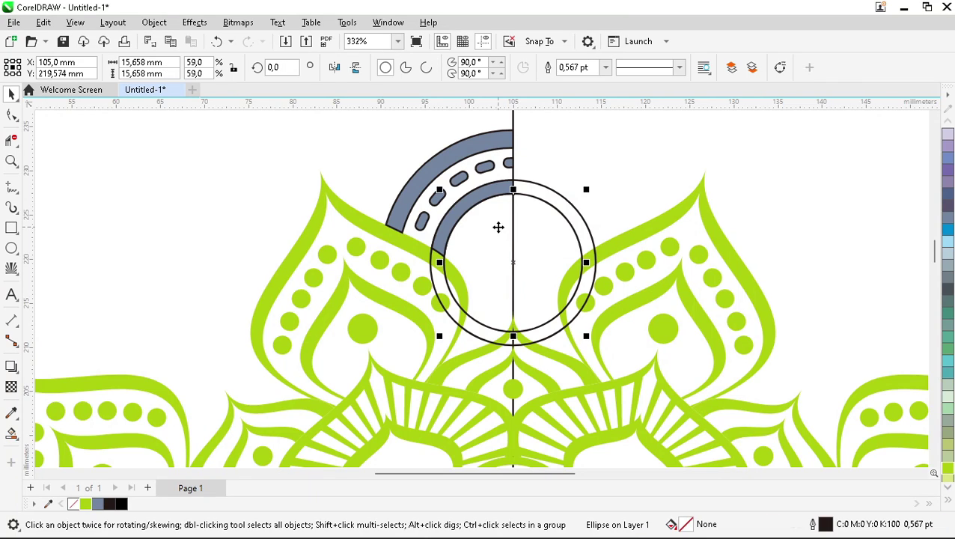
key("Delete")
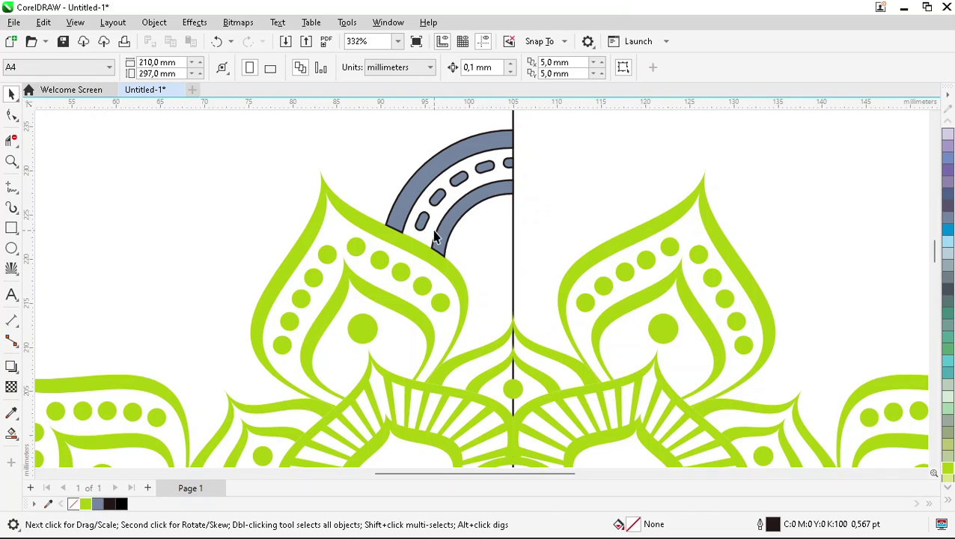
- Draw a radial impact shape over the ring bands and move its centre onto the vertical centre line
left_click(11, 268)
left_click_drag(492, 214, 543, 283)
key("space")
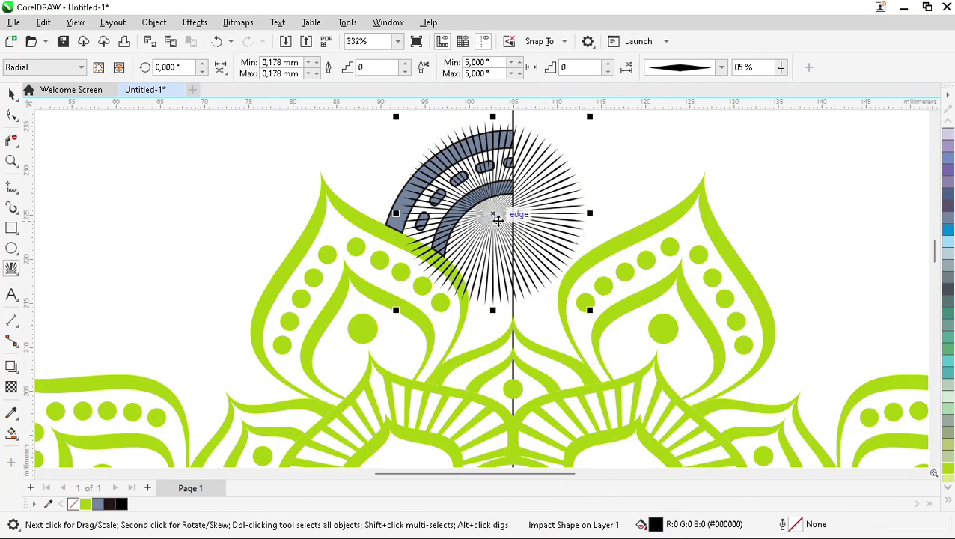
left_click_drag(497, 214, 513, 241)
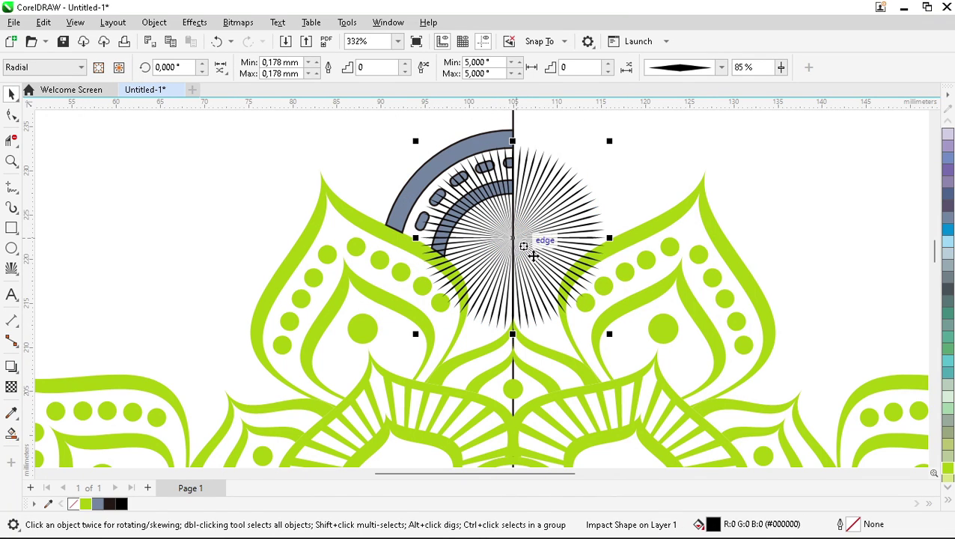
- Enlarge the radial impact shape to about 140% and lower it along the centre line to the centre of the ring bands
scroll(516, 240, "down", 1)
scroll(522, 191, "up", 2)
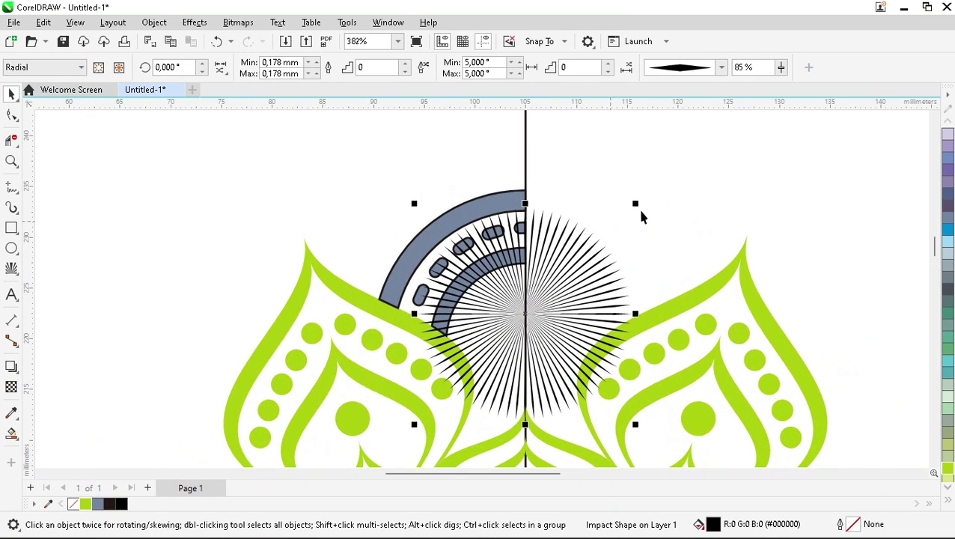
left_click_drag(637, 204, 691, 161)
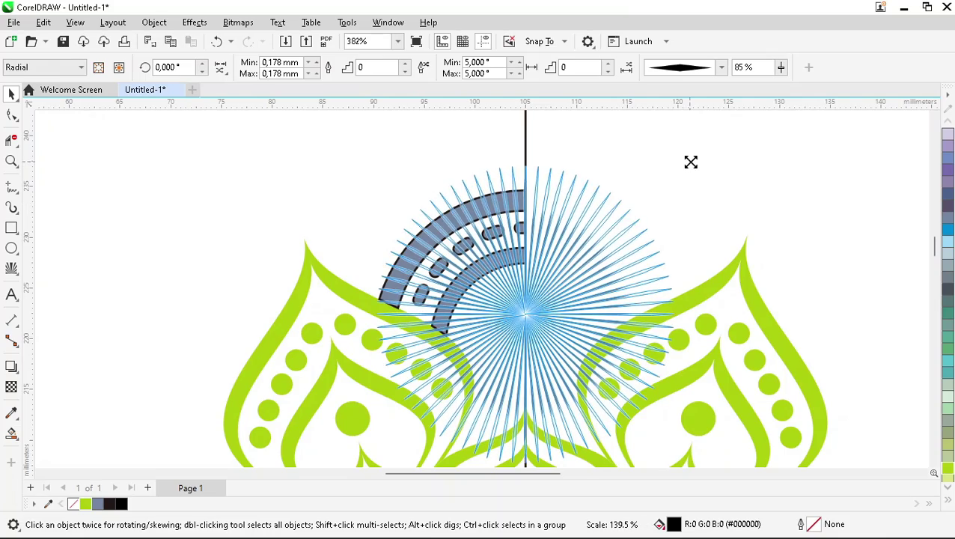
scroll(520, 284, "down", 2)
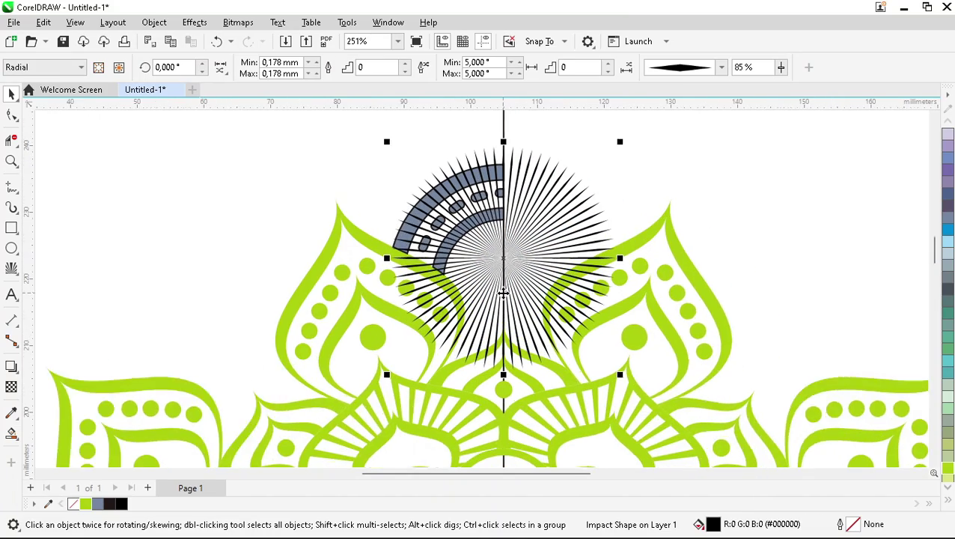
scroll(518, 271, "up", 2)
left_click_drag(506, 248, 504, 278)
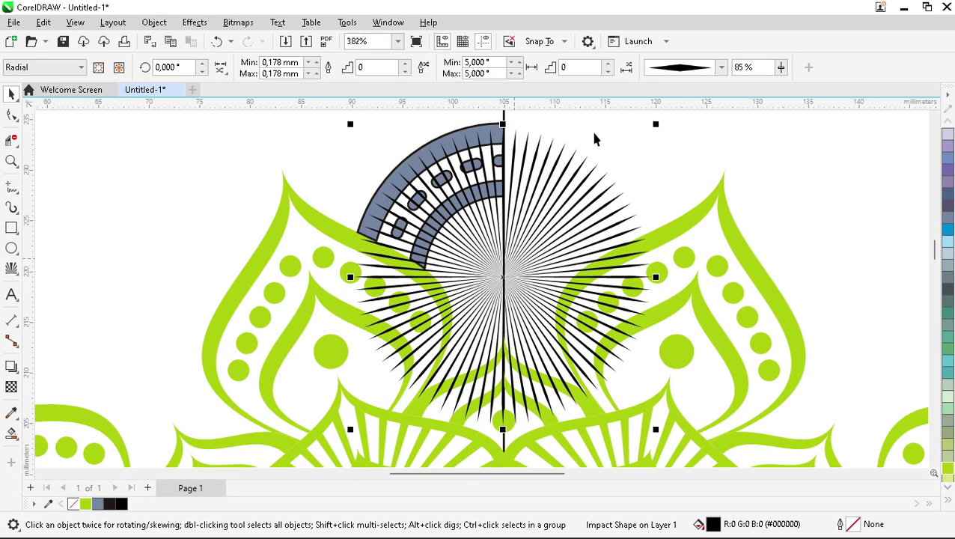
- Set the impact shape's line spacing to 12° and its line width to 0.678 mm
double_click(495, 62)
type("12")
key("Return")
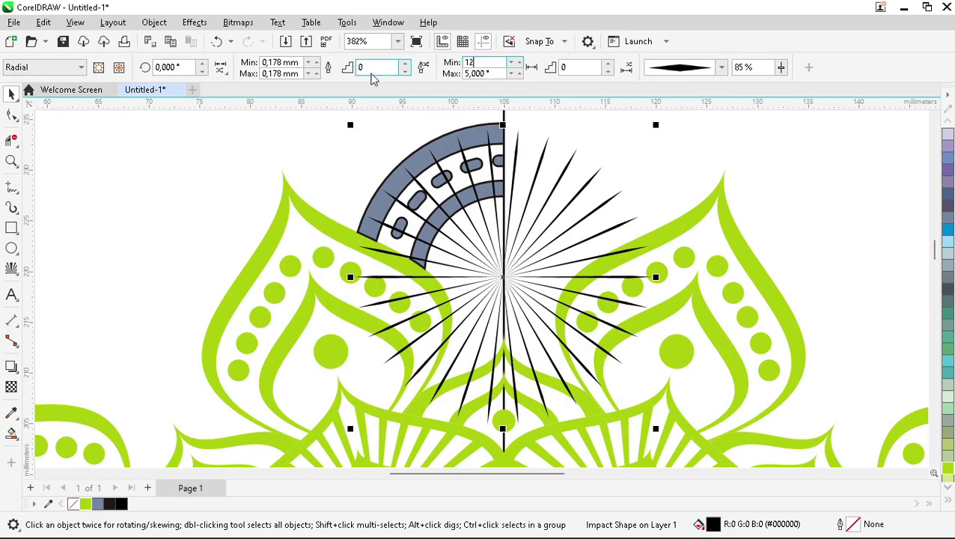
left_click(317, 63)
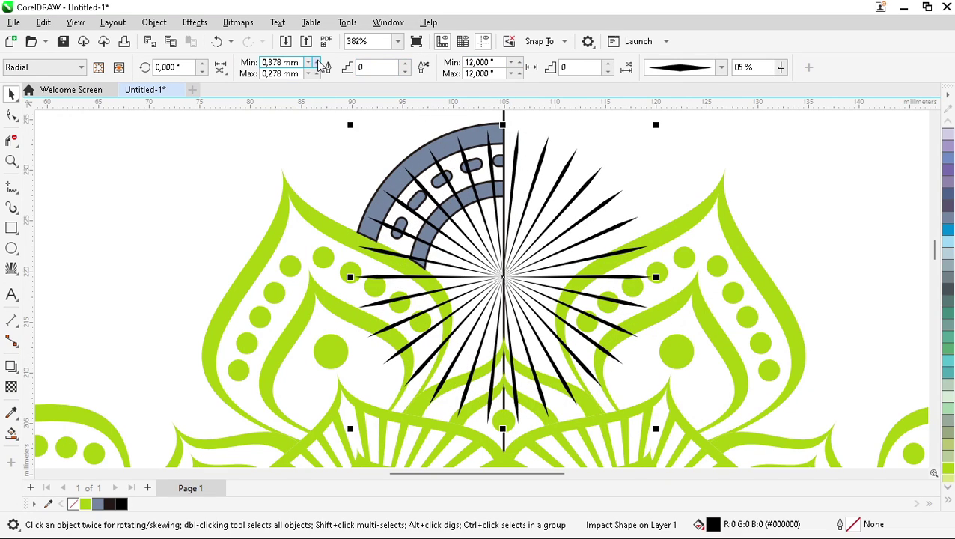
left_click(317, 63)
left_click(317, 63)
left_click(318, 63)
left_click(317, 63)
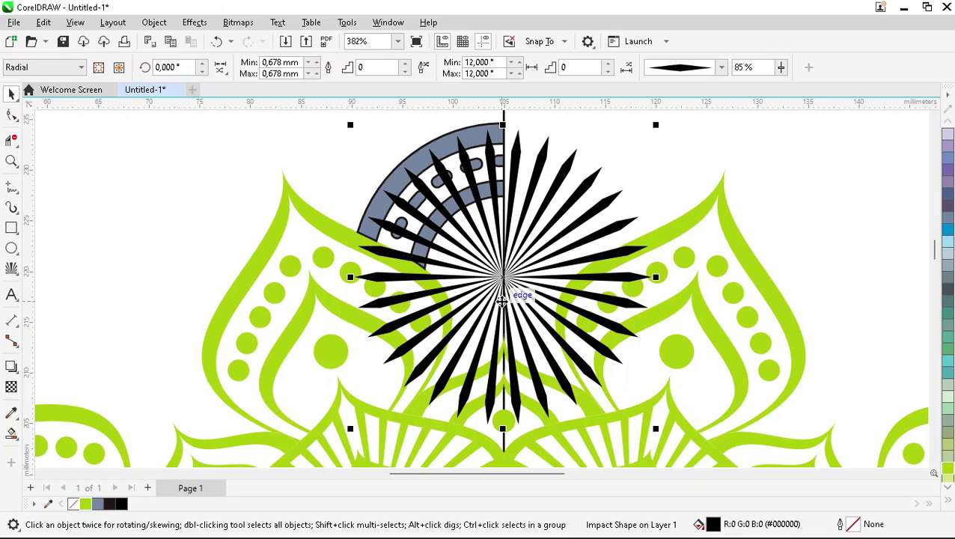
- Move the impact shape down the centre line to the small top petal and enlarge it to about 60 mm across
left_click_drag(501, 278, 505, 414)
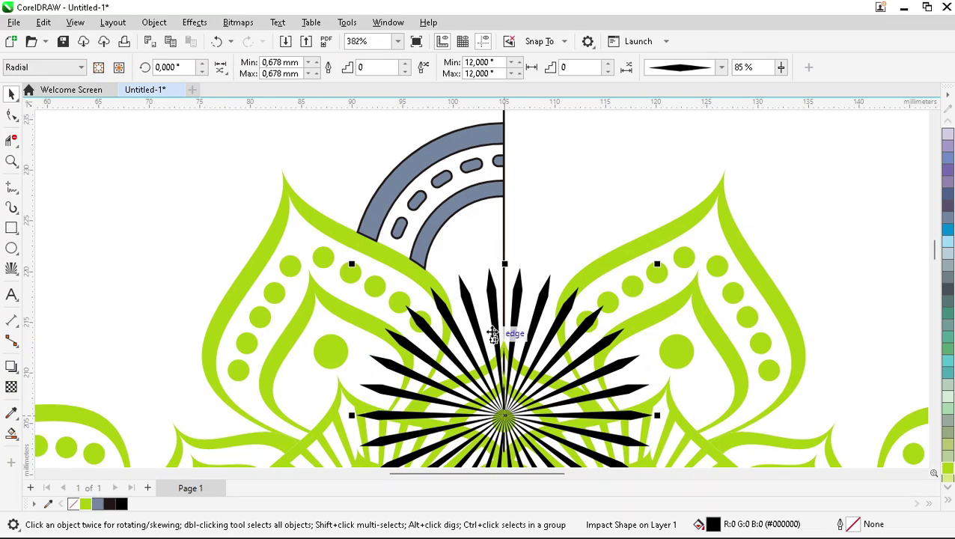
scroll(493, 336, "down", 2)
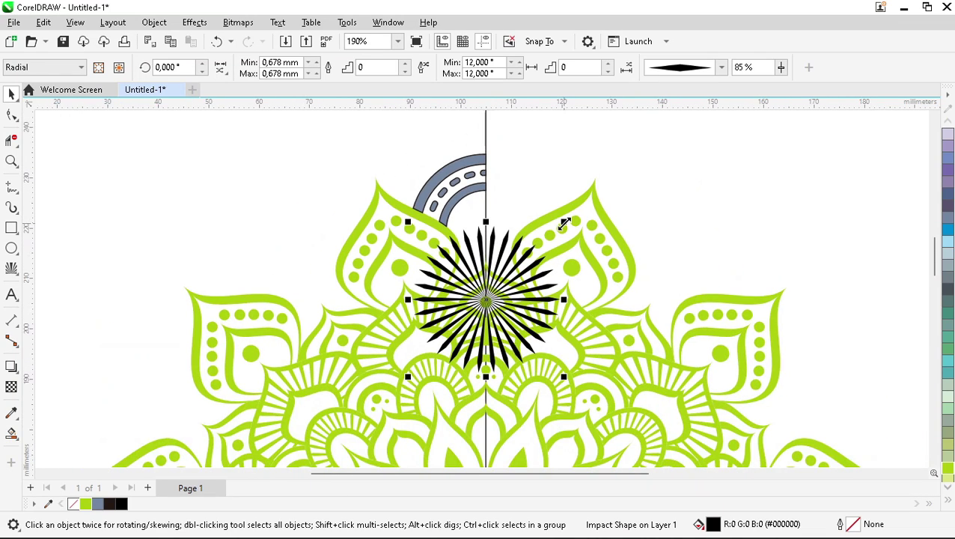
left_click_drag(565, 221, 637, 141)
scroll(474, 157, "up", 1)
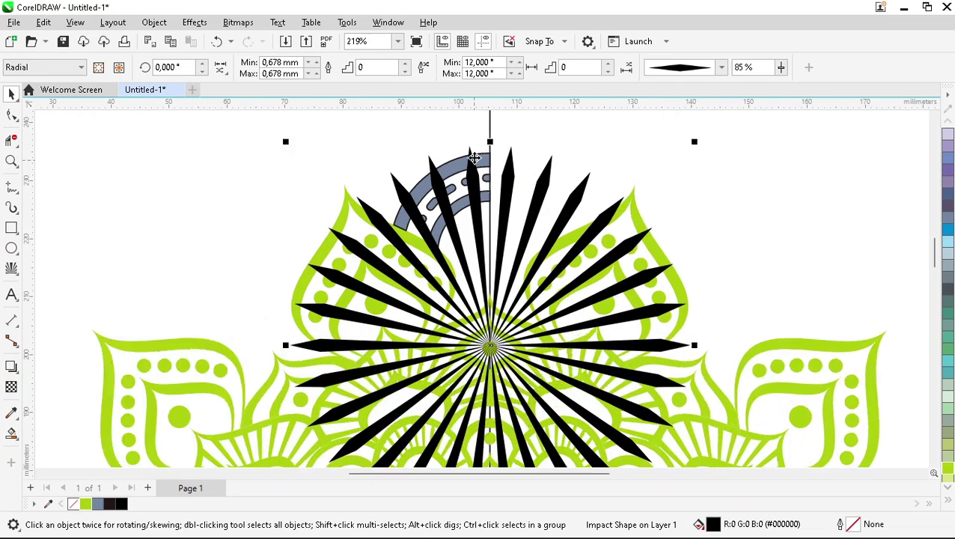
scroll(473, 157, "up", 3)
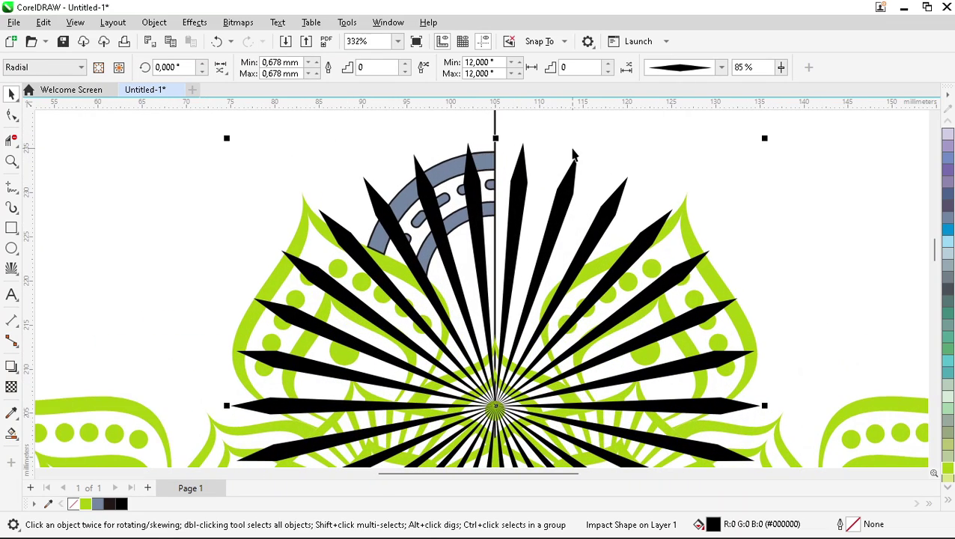
- Set the impact shape's line spacing to 6° and its line width to 0.278 mm
left_click(511, 77)
left_click(511, 77)
left_click(511, 76)
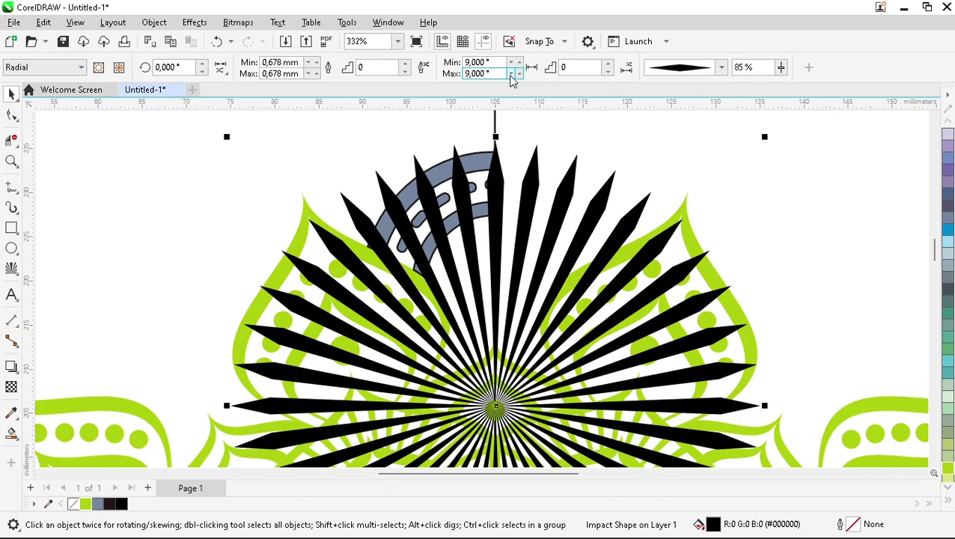
left_click(511, 77)
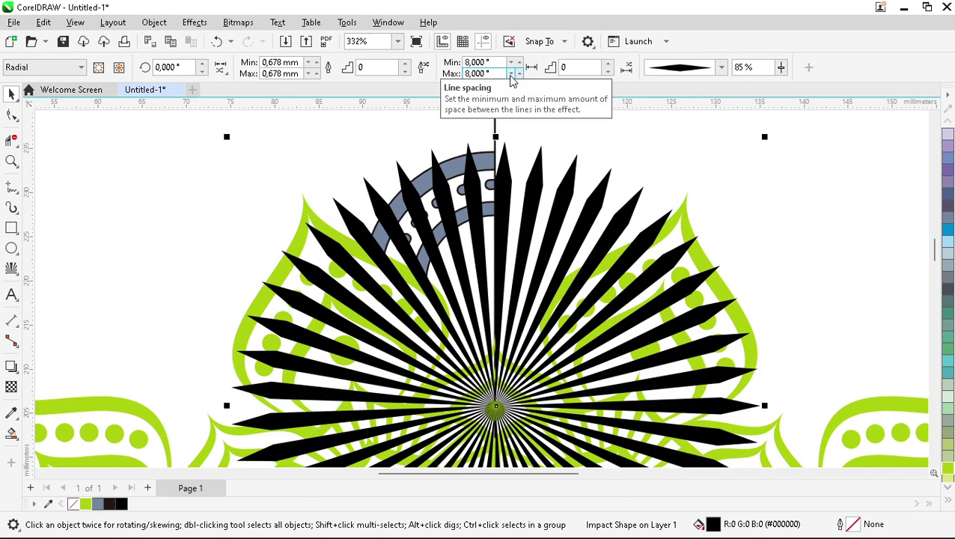
left_click(512, 77)
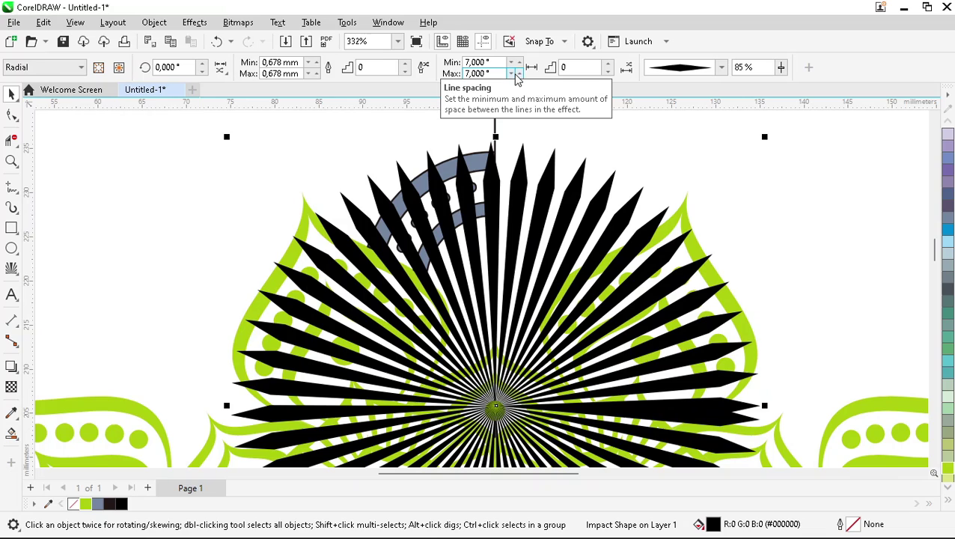
left_click(514, 76)
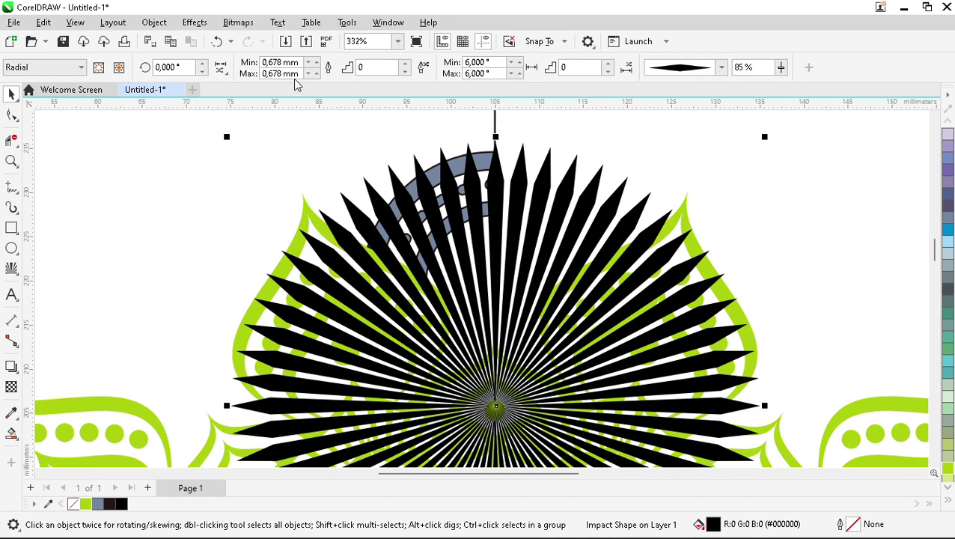
left_click(310, 76)
left_click(310, 75)
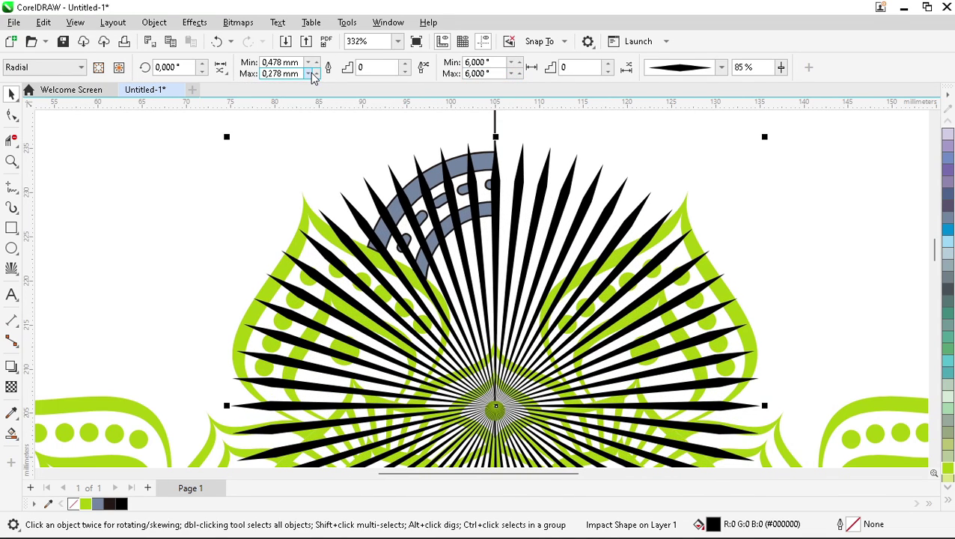
left_click(309, 75)
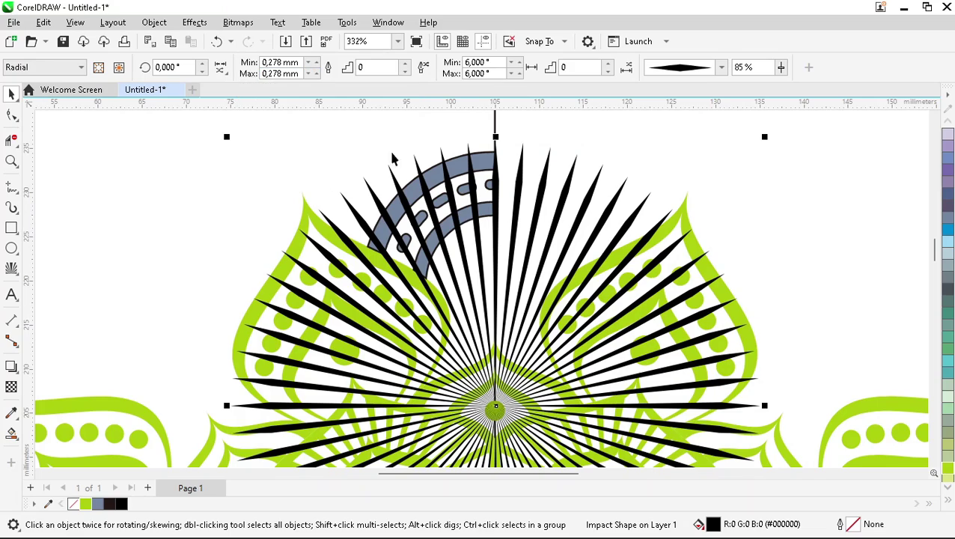
- Convert the impact shape to curves and send it to the back of the layer
right_click(497, 268)
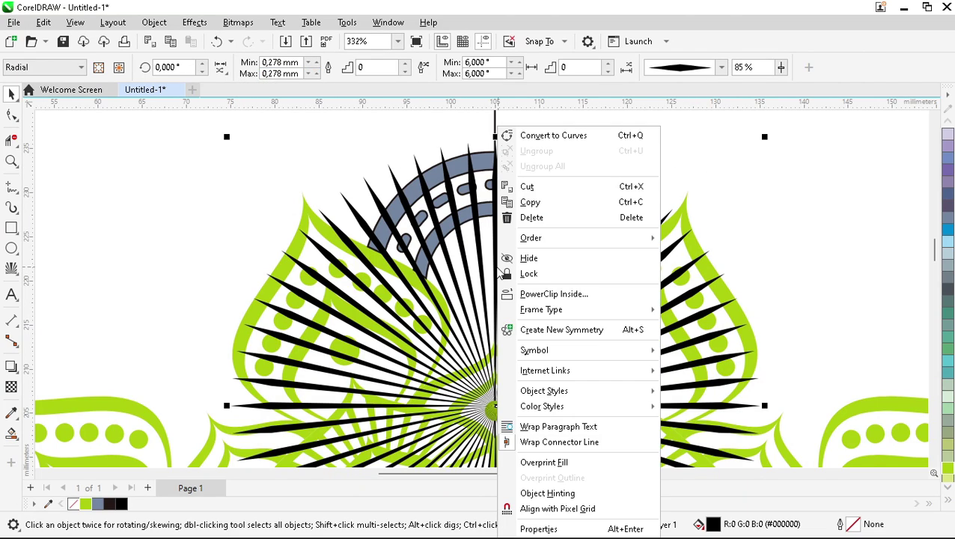
left_click(540, 136)
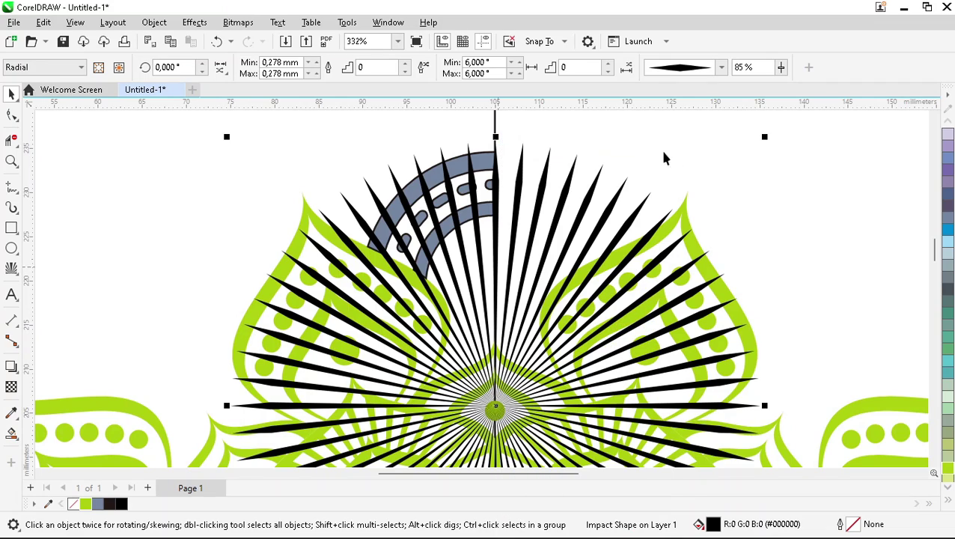
key("shift+Page_Down")
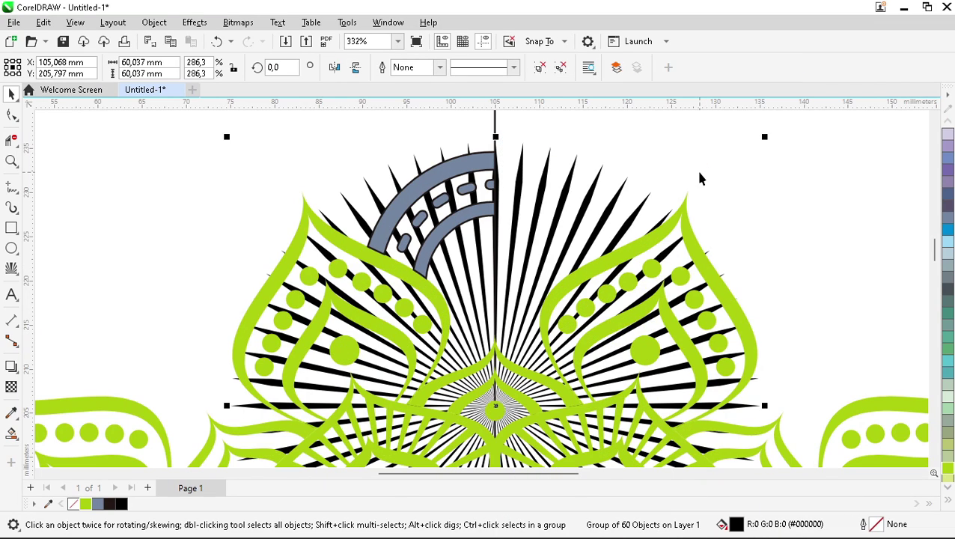
left_click(763, 184)
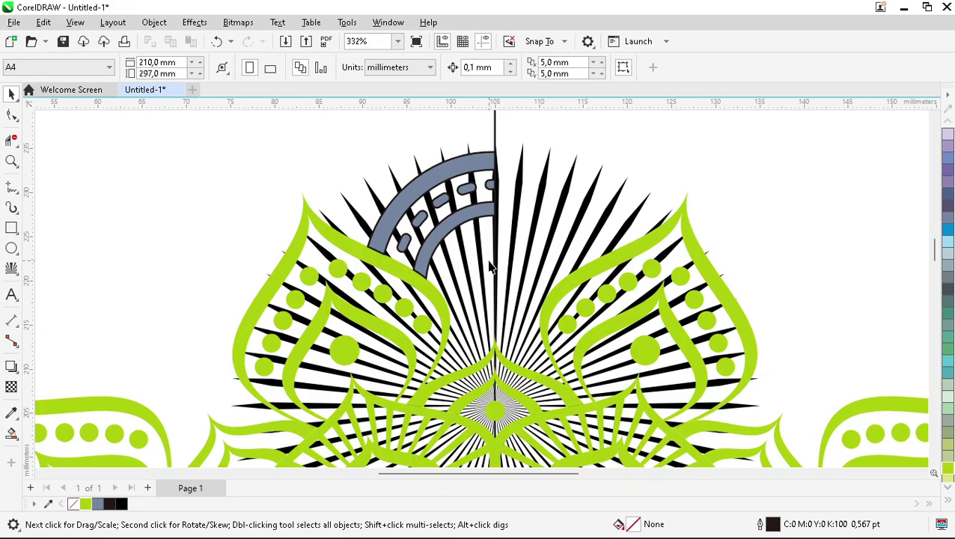
- Smart-fill the five ray segments inside the inner ring band, from the centre line outward on the left half, in blue-grey with a 0.567 pt outline
key("z")
left_click_drag(380, 192, 550, 322)
left_click_drag(447, 147, 588, 243)
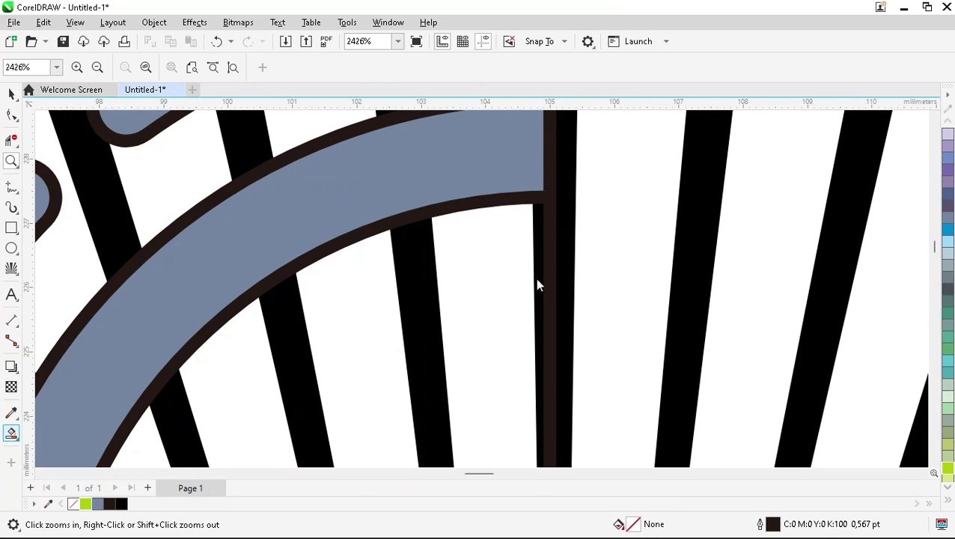
scroll(533, 226, "up", 2)
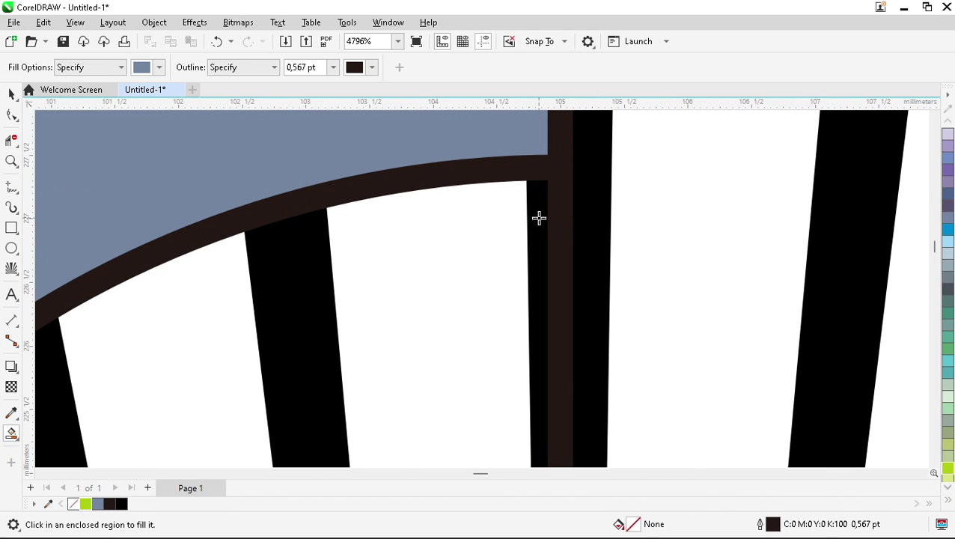
left_click(539, 218)
left_click(300, 300)
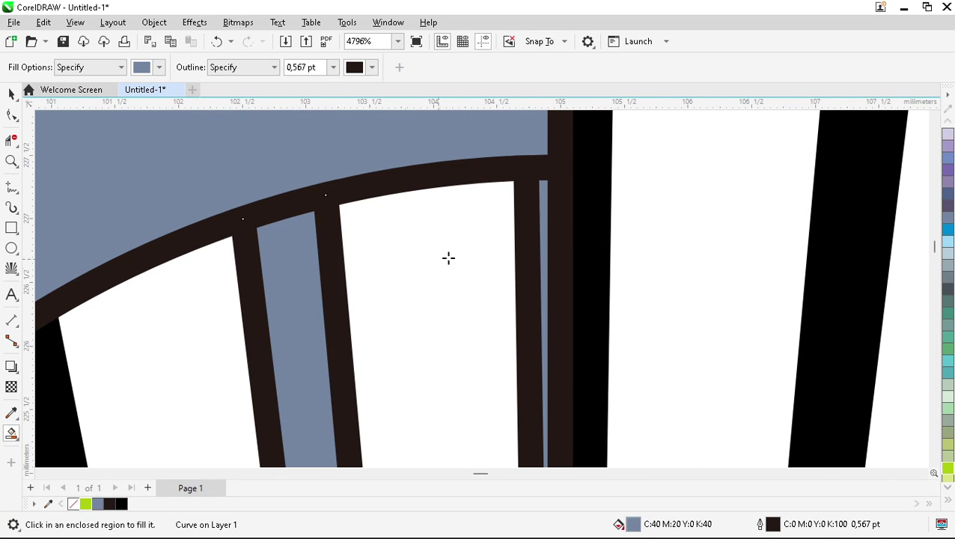
scroll(628, 173, "down", 2)
left_click(397, 312)
left_click(301, 374)
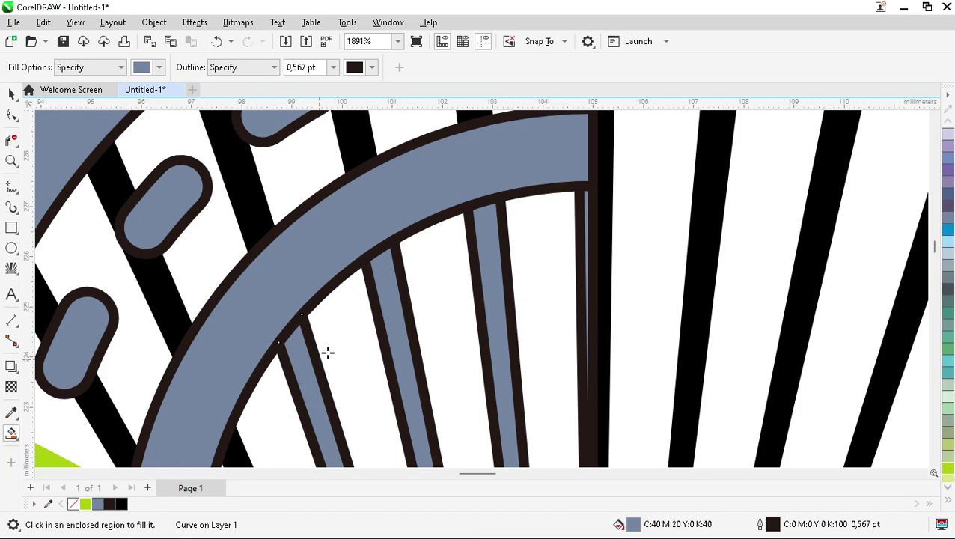
scroll(471, 179, "down", 2)
scroll(386, 333, "up", 2)
left_click(384, 318)
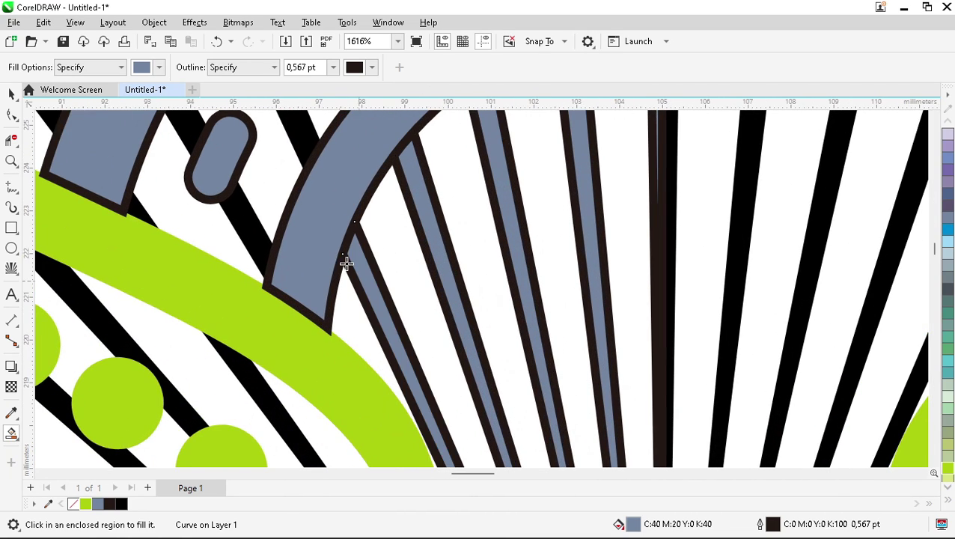
- Smart-fill the remaining shorter ray segments between the left petal's edge and the small top petal in blue-grey
scroll(388, 352, "down", 3)
scroll(390, 388, "up", 4)
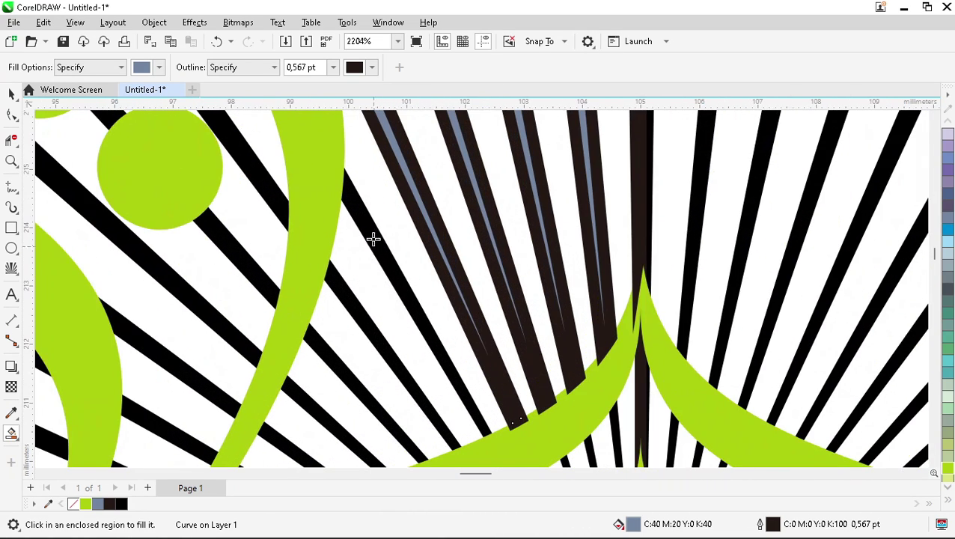
left_click(363, 226)
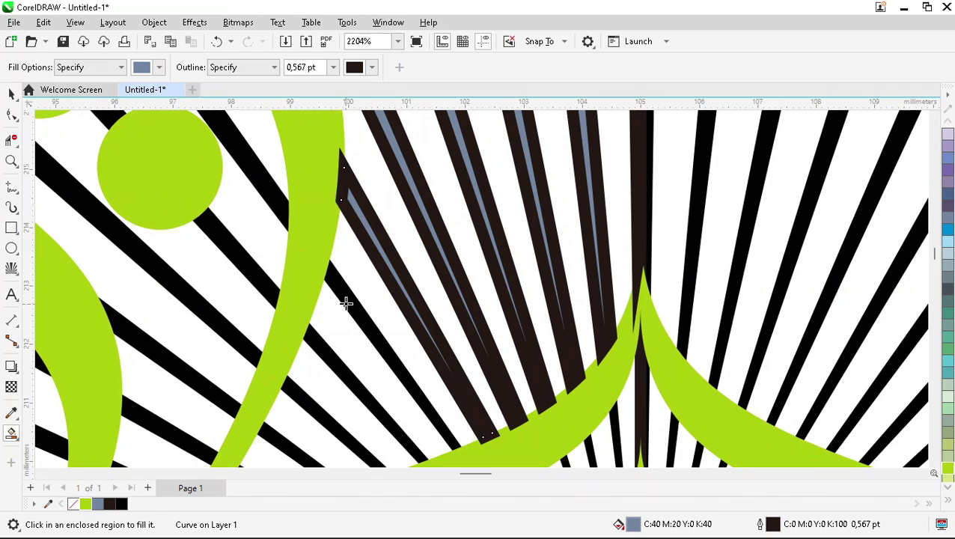
left_click(342, 292)
scroll(317, 344, "down", 2)
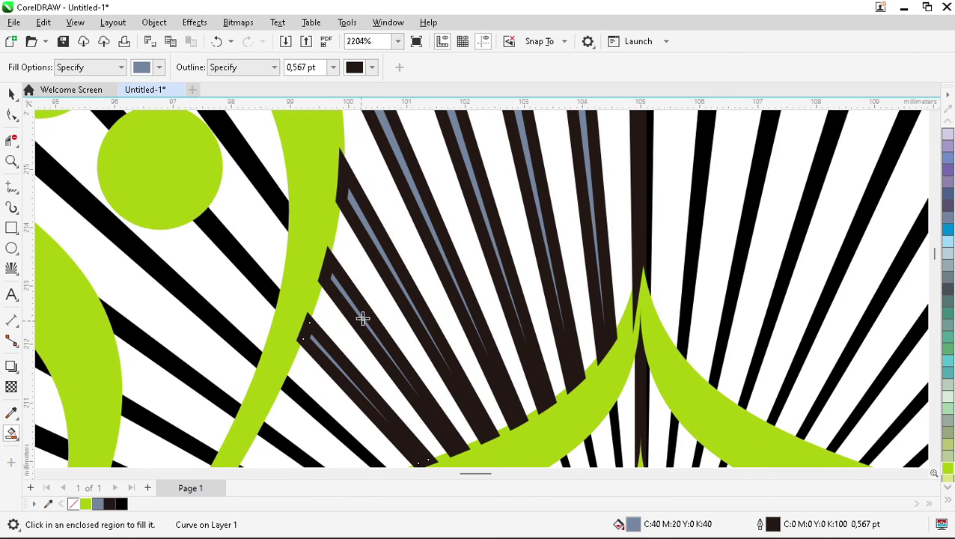
scroll(309, 395, "up", 3)
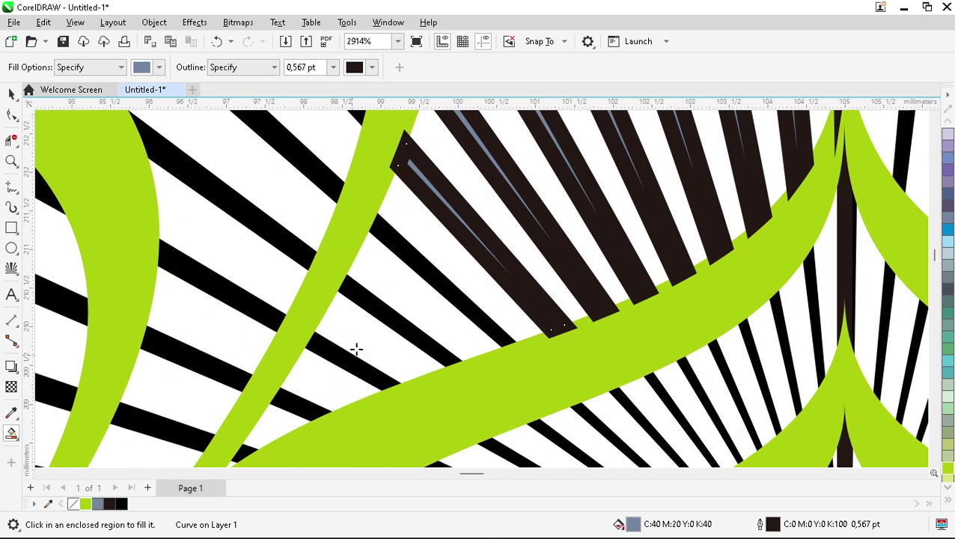
scroll(380, 255, "up", 3)
left_click(394, 252)
left_click(357, 330)
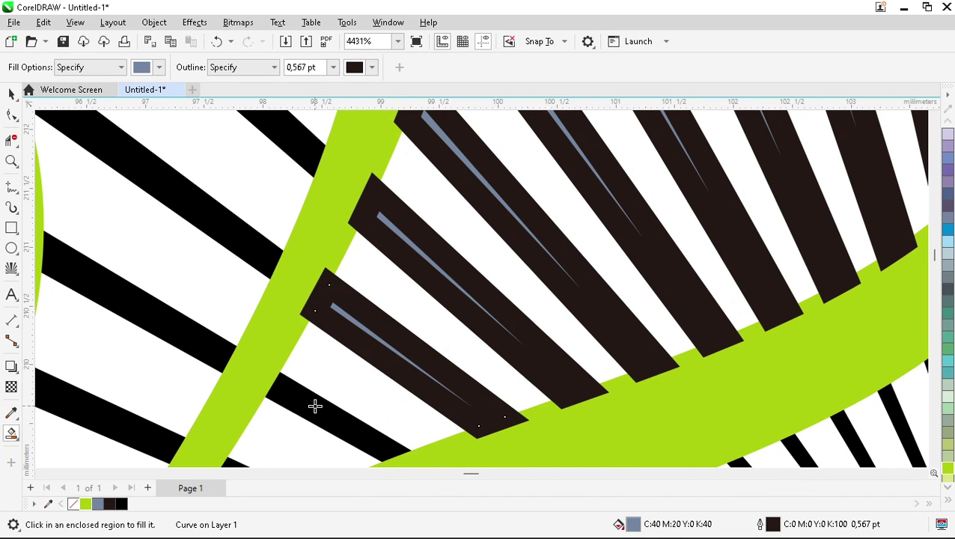
scroll(364, 354, "down", 3)
scroll(309, 367, "up", 3)
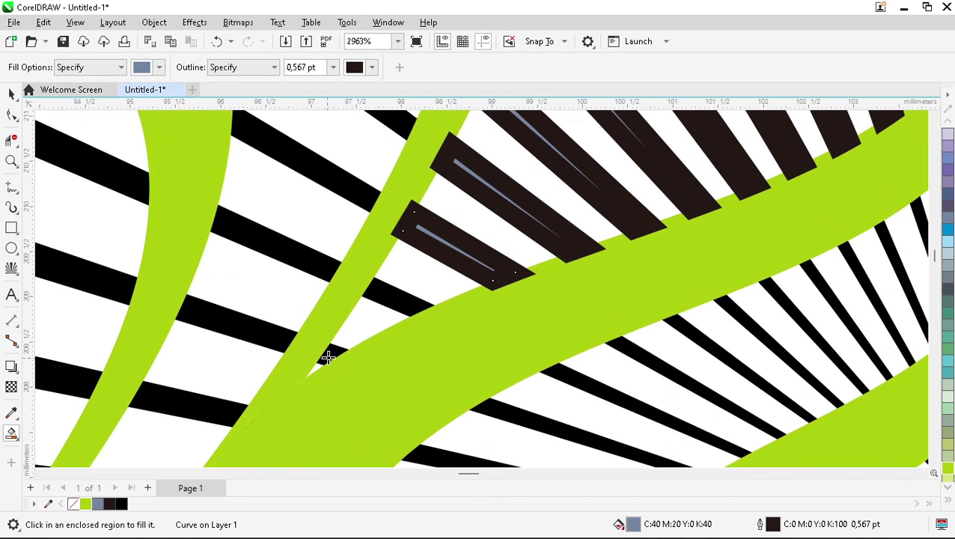
left_click(388, 300)
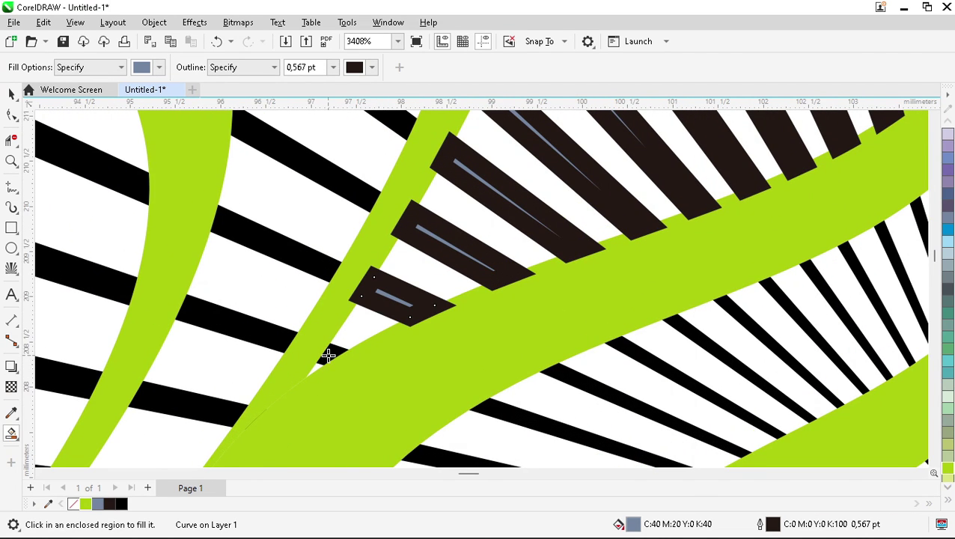
left_click(330, 355)
- Delete the black group of impact rays behind the mandala
scroll(326, 358, "down", 5)
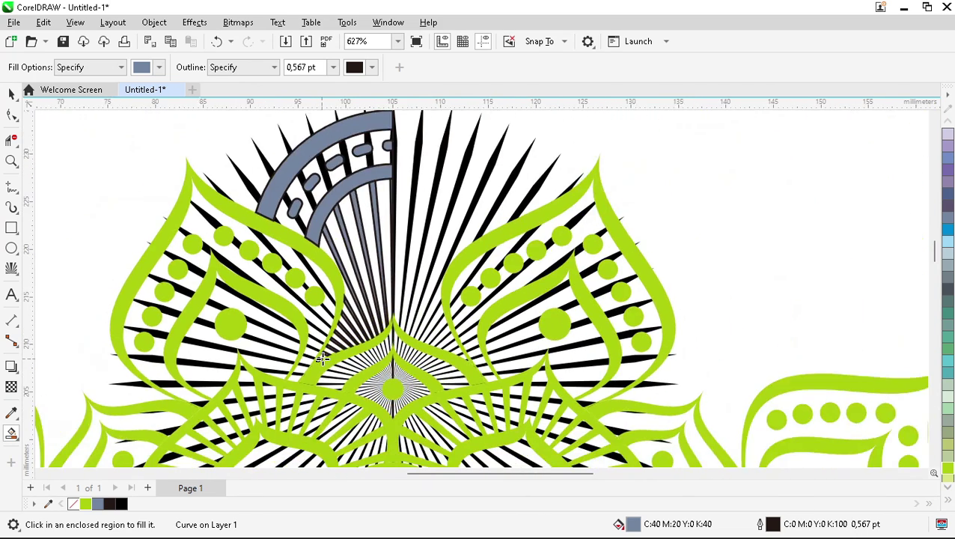
scroll(321, 359, "down", 2)
scroll(335, 279, "up", 2)
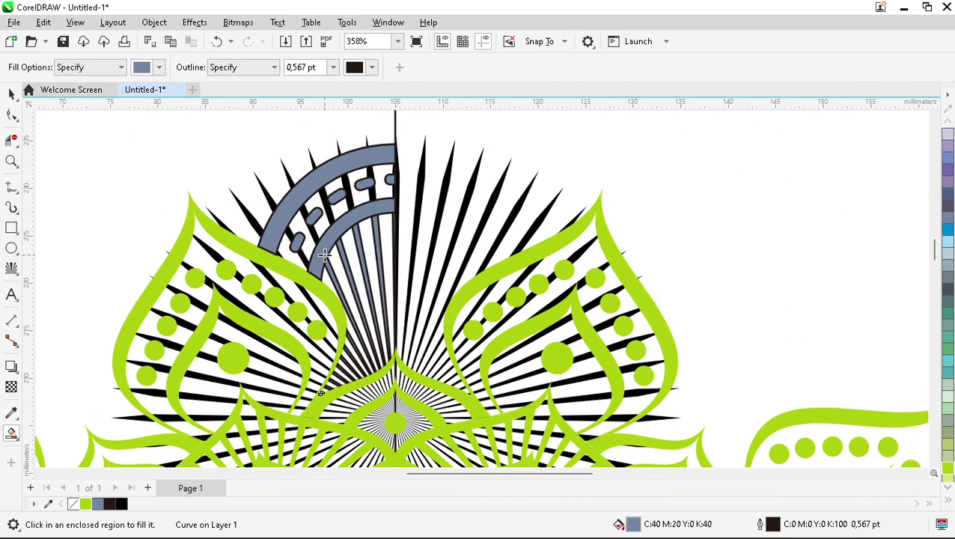
key("space")
left_click(423, 179)
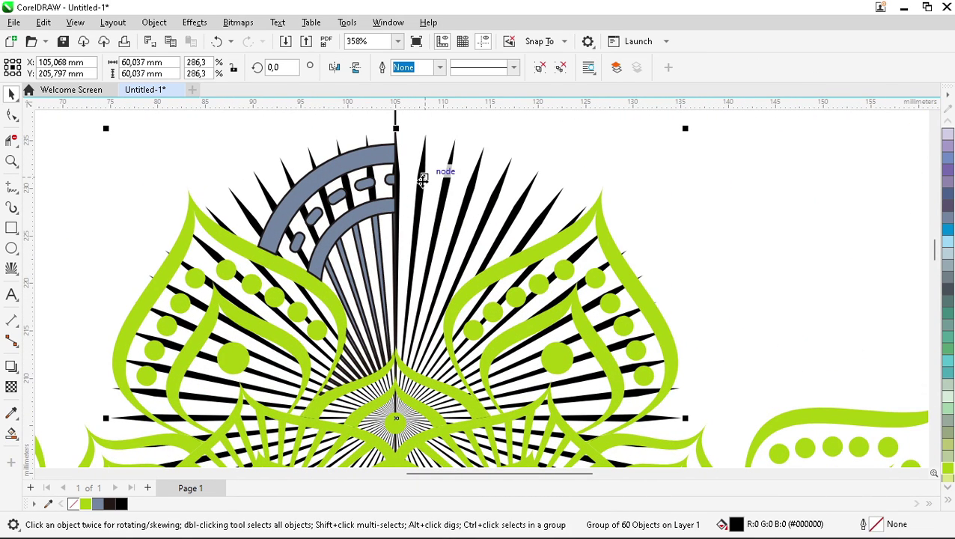
key("Delete")
scroll(377, 269, "down", 1)
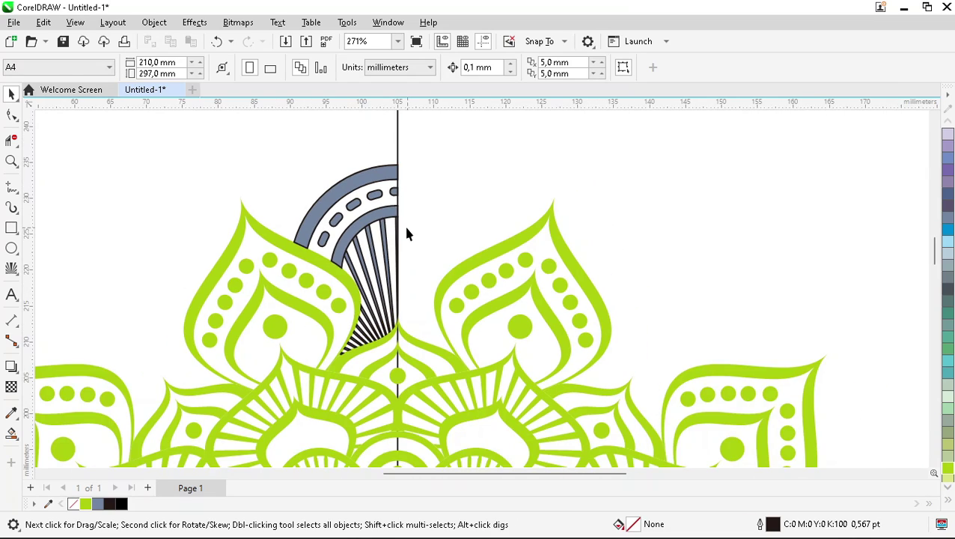
- Weld the ring bands, dashes and rays of the half arch into one shape and remove its outline
left_click_drag(281, 139, 417, 371)
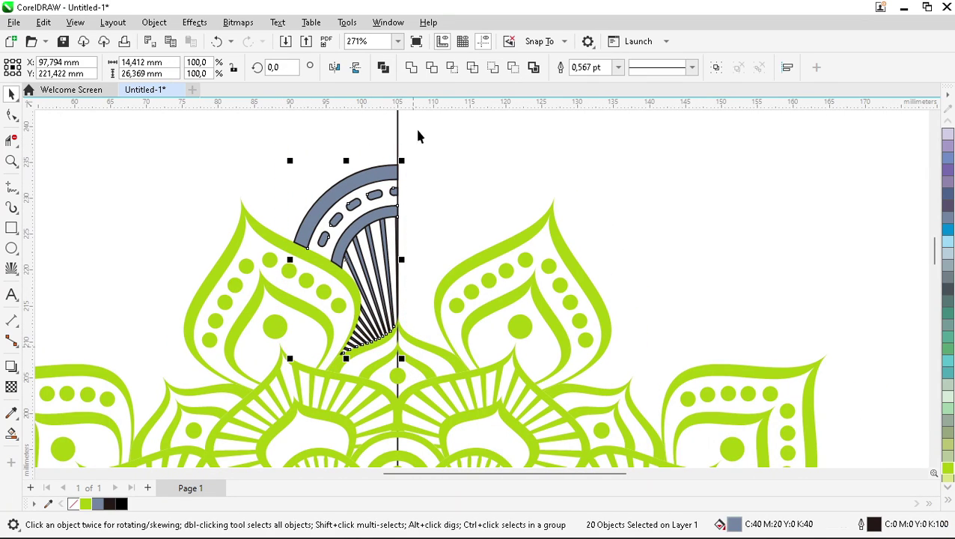
left_click(411, 68)
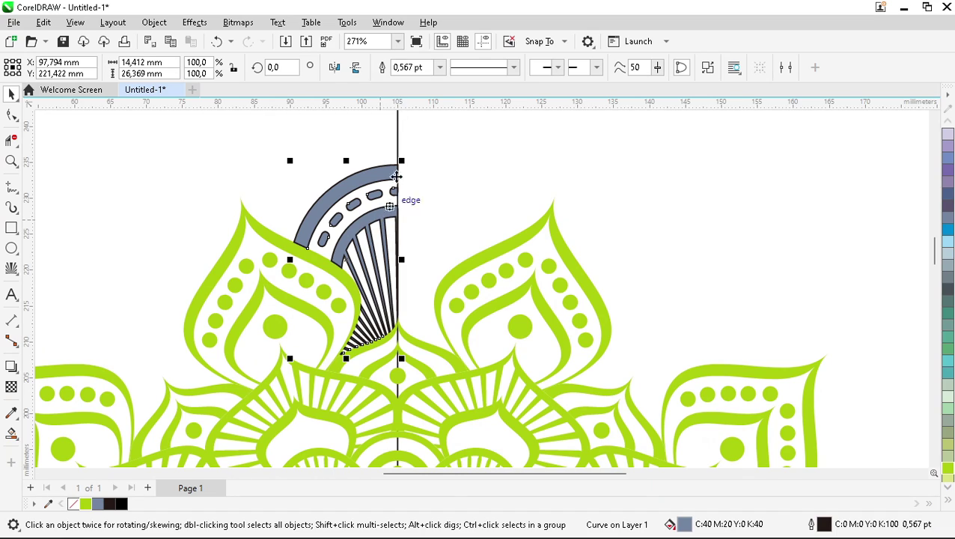
left_click(439, 67)
left_click(410, 80)
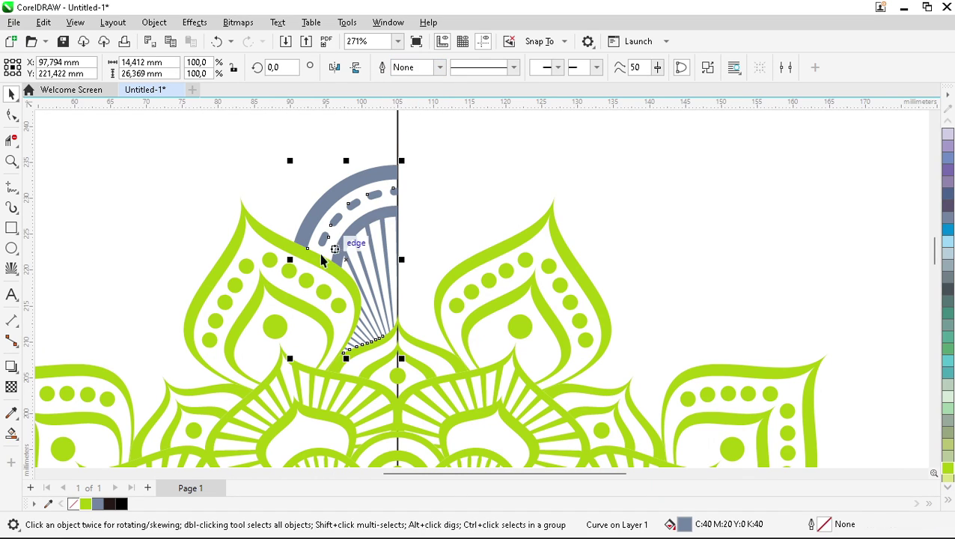
- Mirror a copy of the half arch across the centre line and weld both halves into one Chartreuse shape
left_click_drag(291, 259, 505, 260)
left_click(339, 202, "shift")
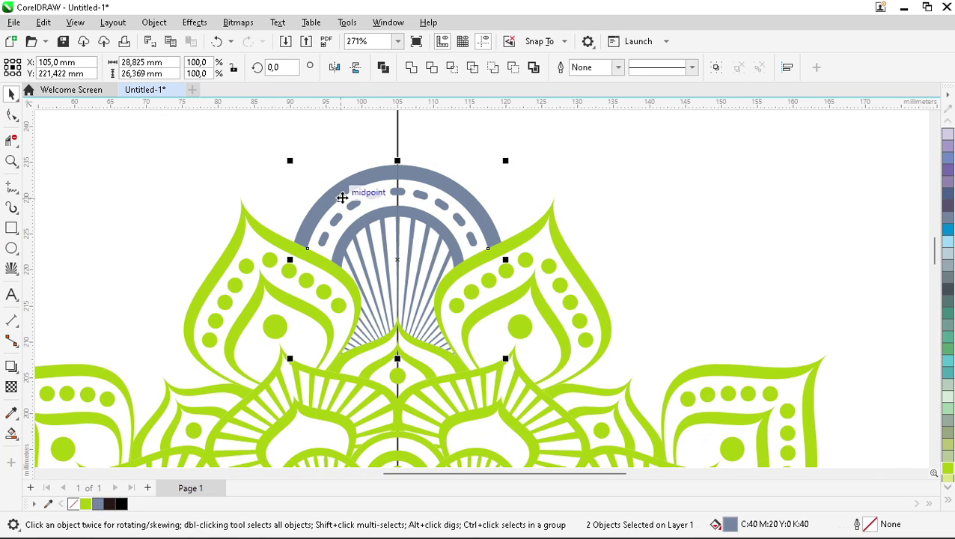
left_click(413, 68)
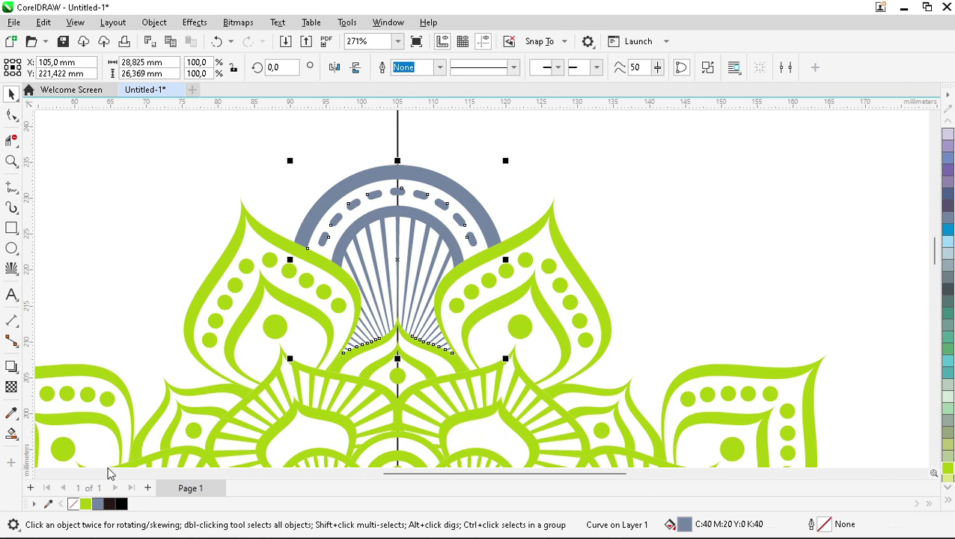
left_click(86, 504)
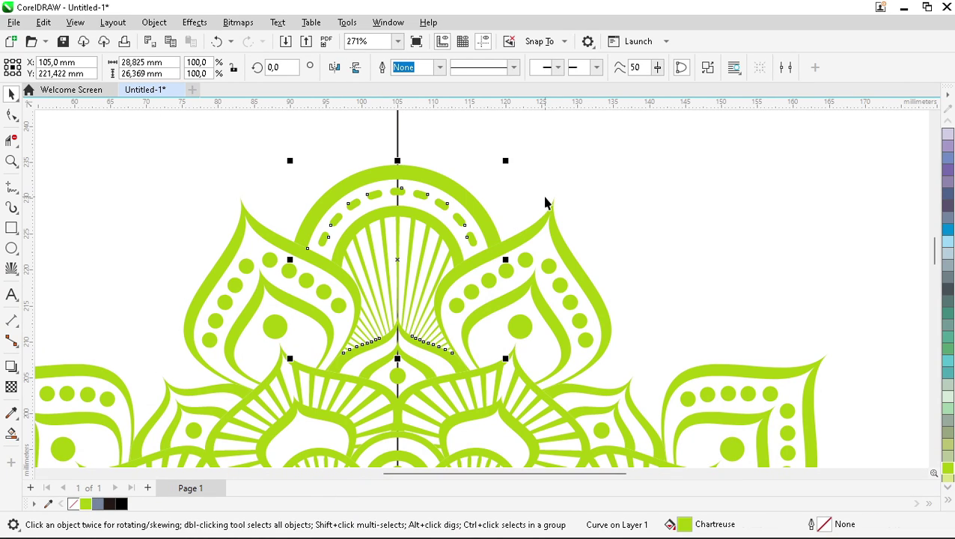
- Set the arch's rotation centre to the middle of the mandala and make a copy rotated 30° clockwise
key("F4")
key("F10")
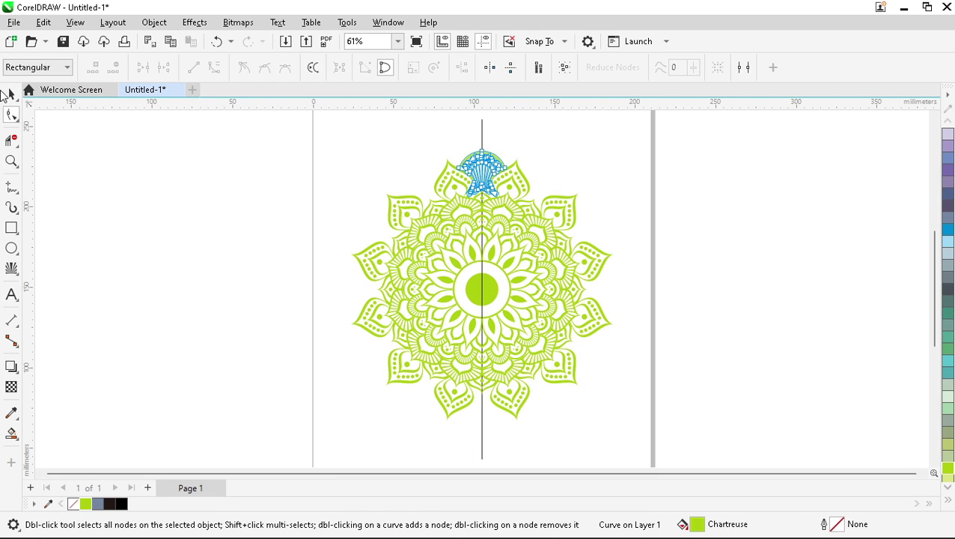
left_click(11, 93)
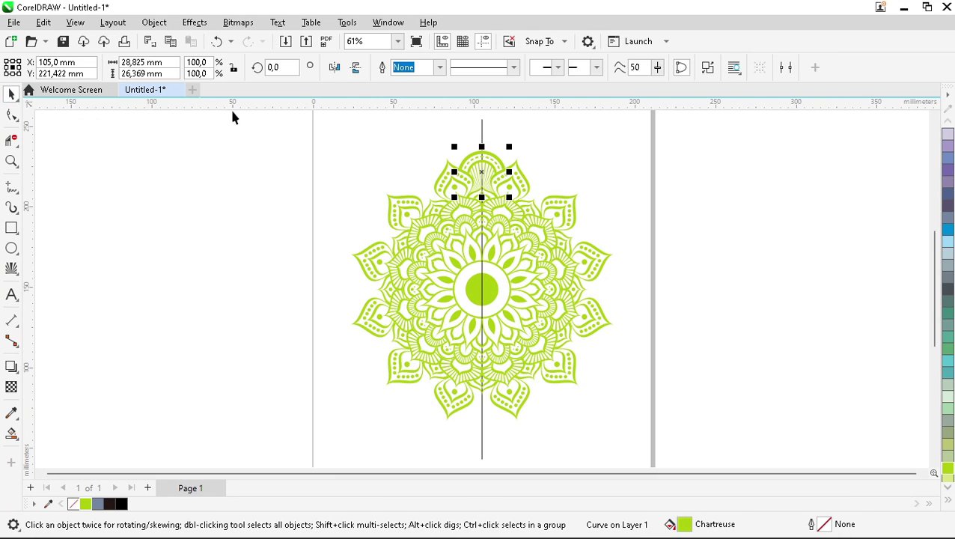
left_click(481, 174)
left_click_drag(481, 174, 482, 289)
left_click_drag(516, 149, 592, 173)
- Repeat the rotated copy of the arch around the mandala until the outer ring is complete
key("ctrl+r")
key("ctrl+r")
key("ctrl+r")
key("ctrl+r")
key("ctrl+r")
key("ctrl+r")
key("ctrl+r")
key("ctrl+r")
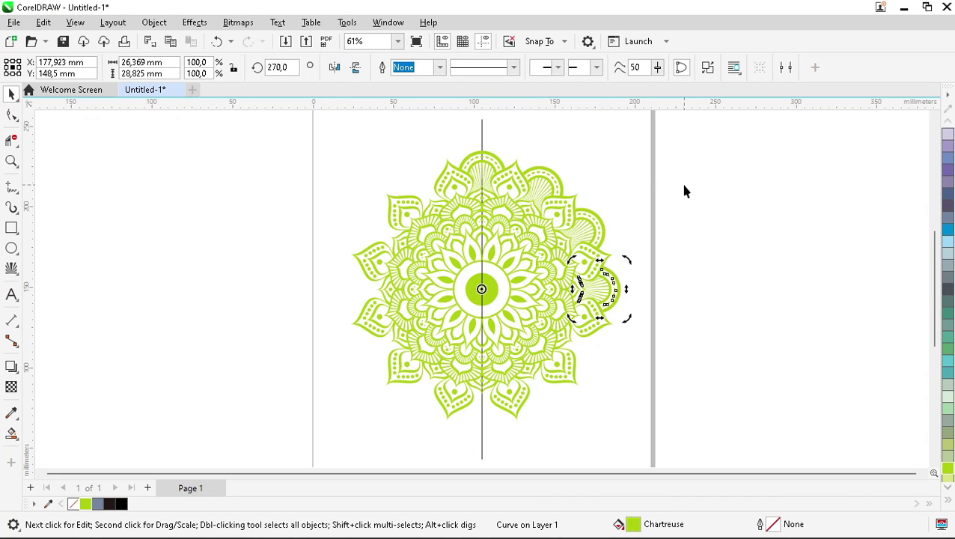
key("ctrl+r")
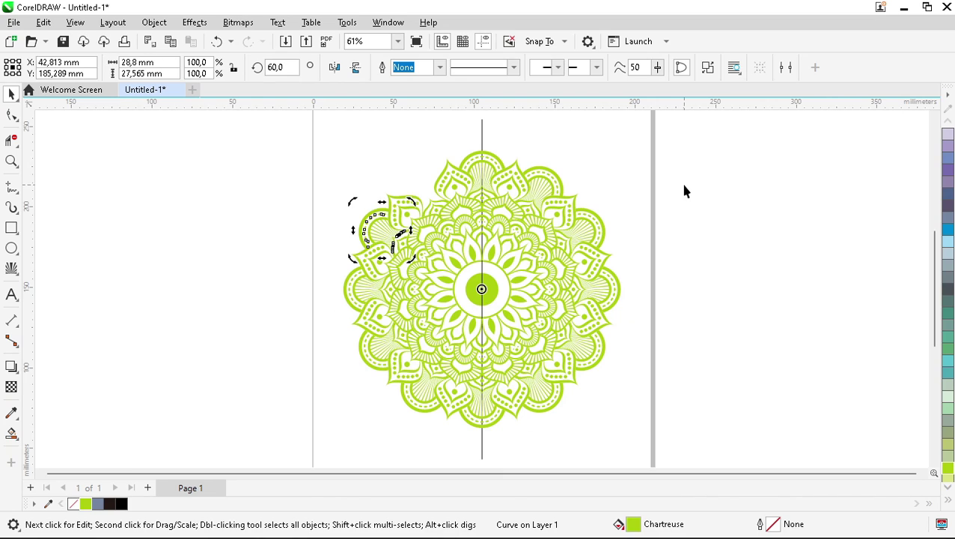
key("ctrl+r")
left_click(333, 149)
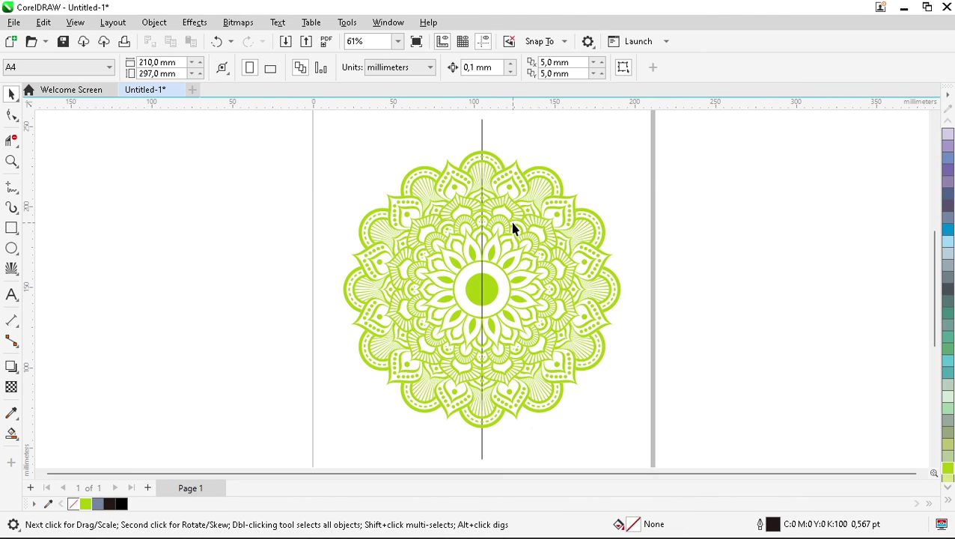
- Rotate the whole mandala 15° clockwise about its centre, leaving the vertical guide line in place
scroll(420, 193, "down", 1)
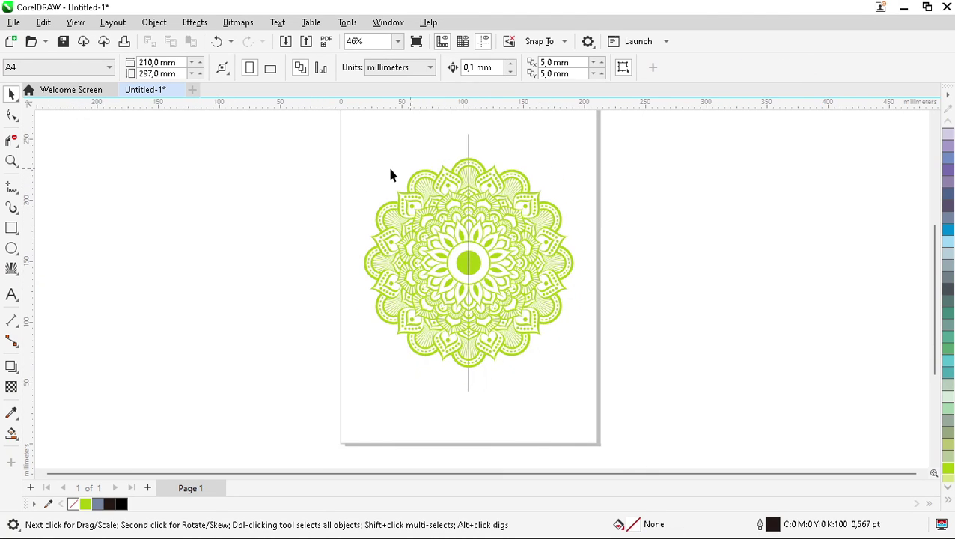
left_click_drag(348, 150, 596, 375)
left_click(468, 262)
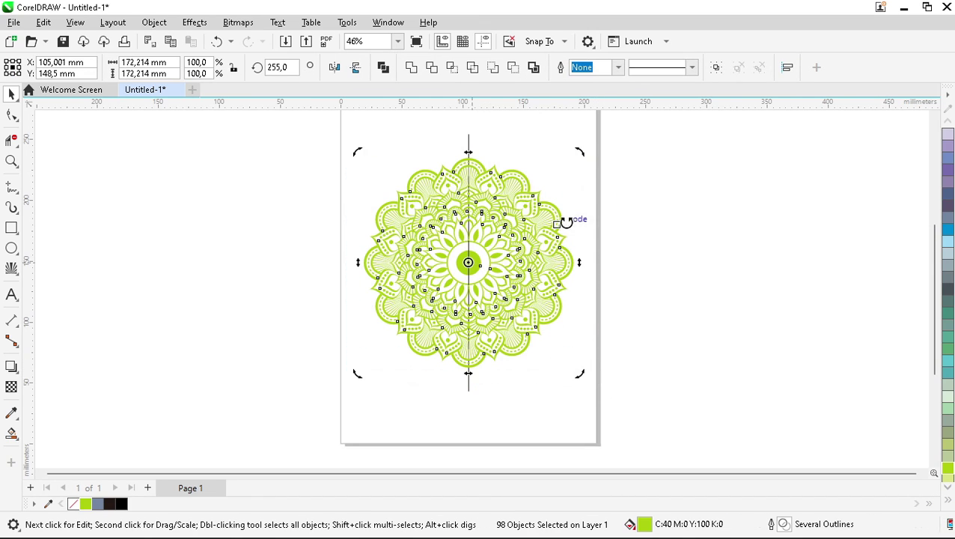
left_click_drag(583, 152, 612, 161)
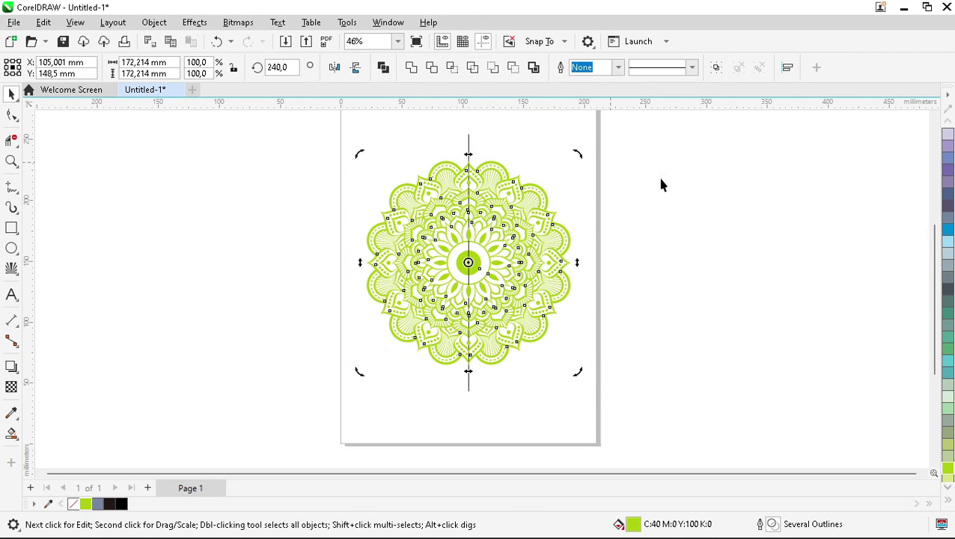
left_click(685, 186)
- Draw a circle about 29.5 mm in diameter and centre it on the vertical line over the uppermost pointed petal
key("z")
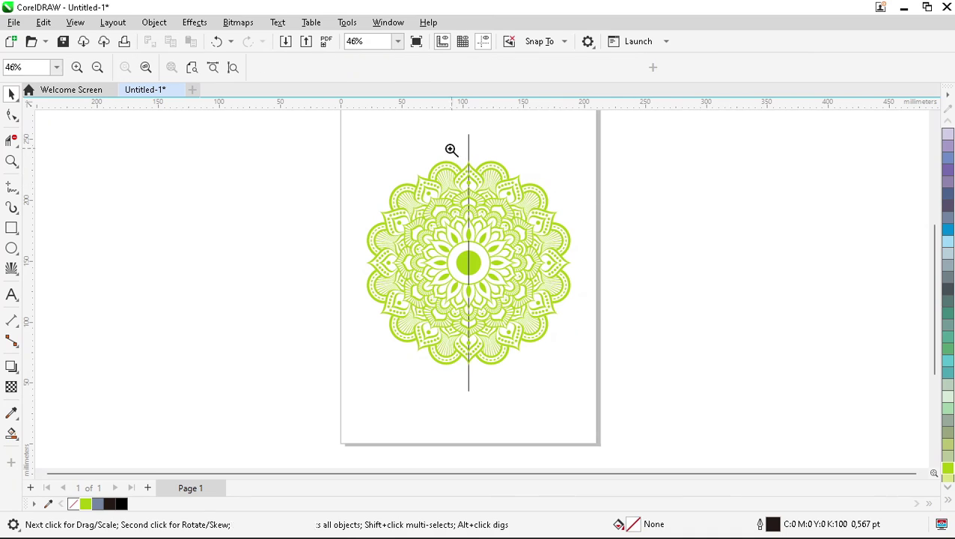
left_click_drag(408, 126, 524, 213)
left_click_drag(278, 166, 708, 420)
key("space")
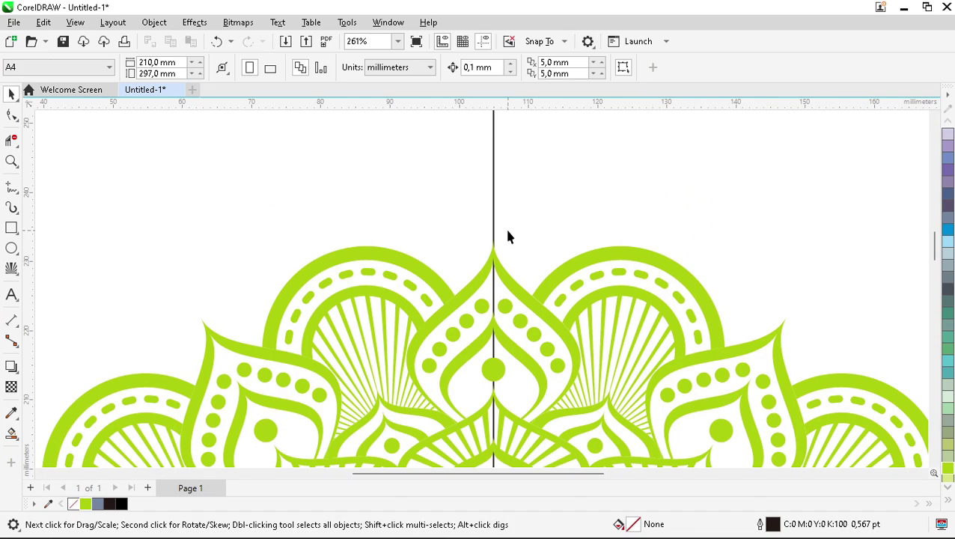
left_click(11, 247)
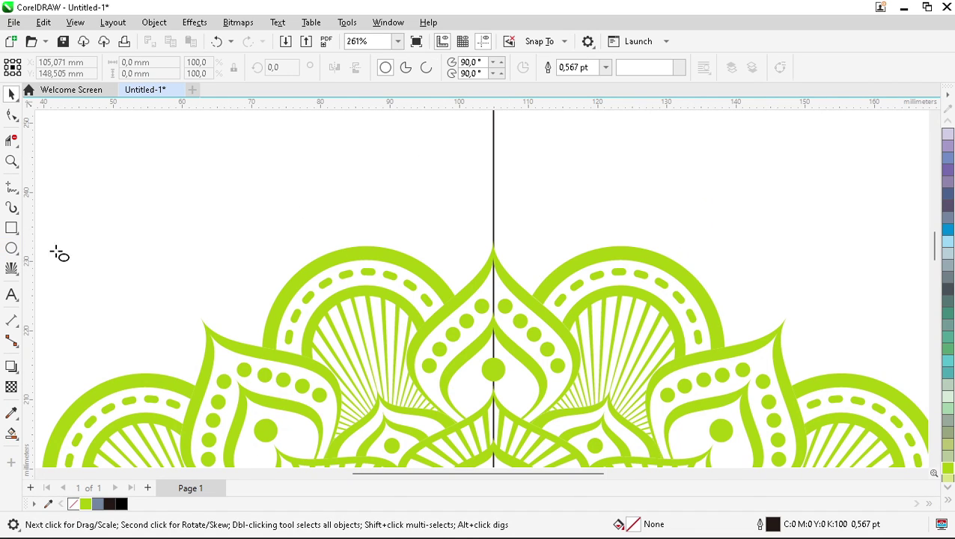
left_click_drag(374, 155, 578, 332)
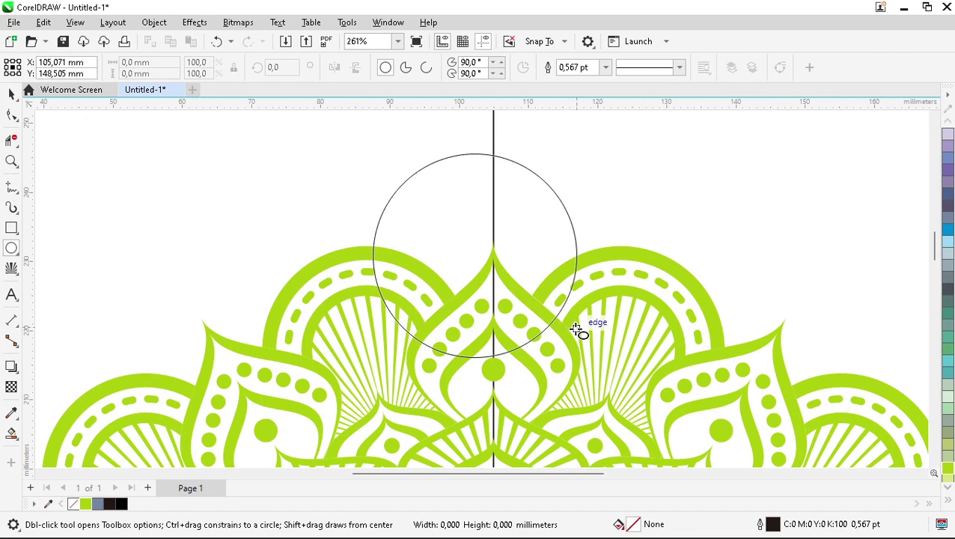
key("space")
left_click_drag(471, 254, 494, 281)
left_click(491, 270)
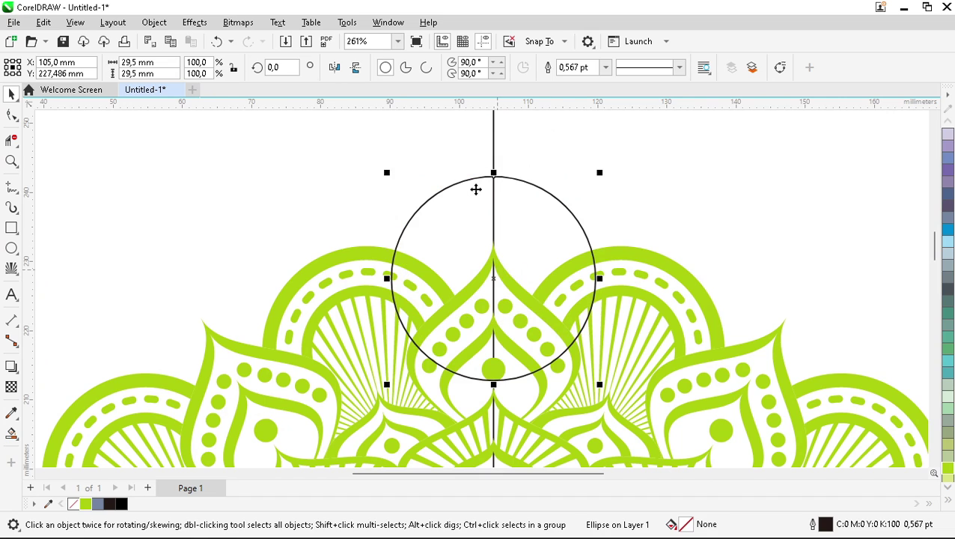
- Enlarge the circle to about 36 mm in diameter and add three smaller concentric copies, the innermost about 22.7 mm across
scroll(476, 190, "down", 2)
scroll(479, 198, "up", 2)
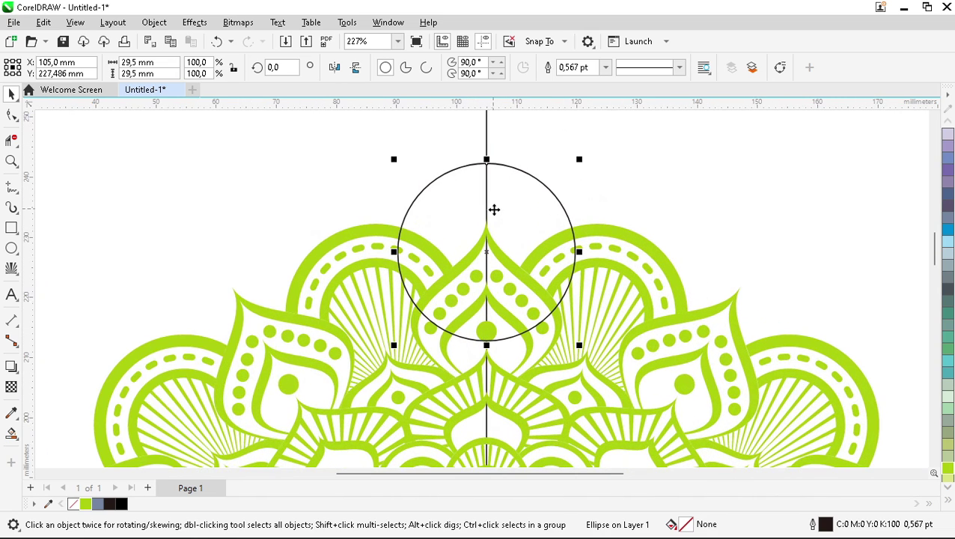
left_click_drag(578, 159, 652, 140)
left_click(742, 170)
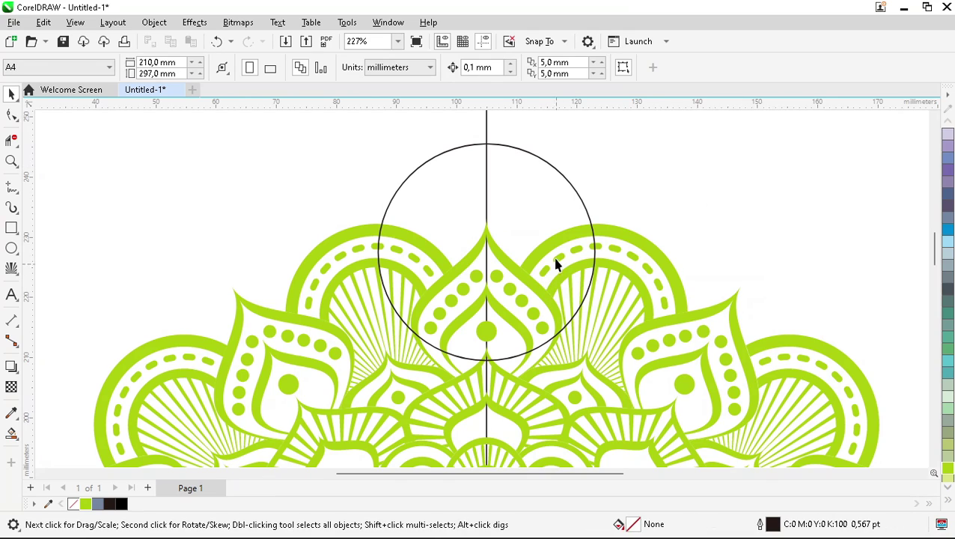
left_click(548, 217)
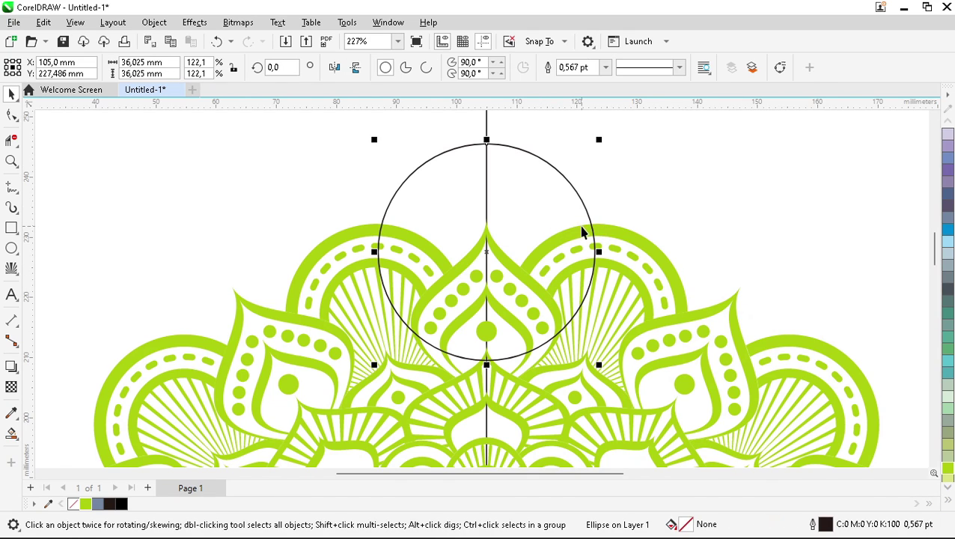
left_click_drag(599, 141, 571, 180)
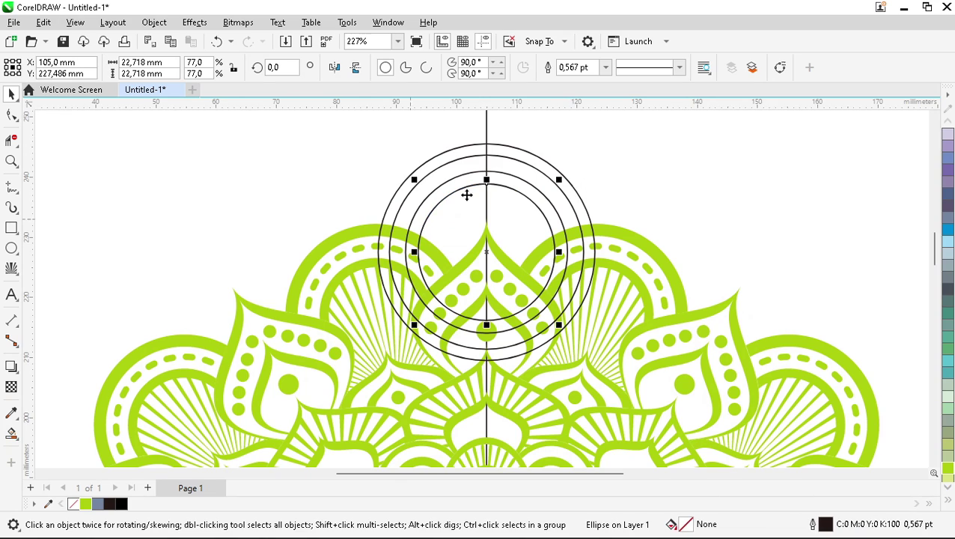
- Draw a radial Impact effect over the concentric circles and centre it on the outermost circle
scroll(466, 223, "up", 2)
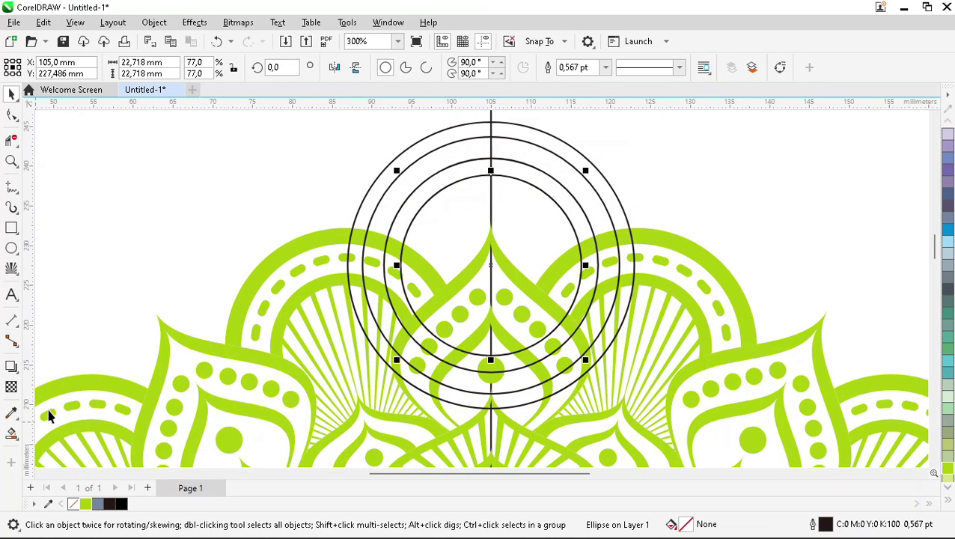
left_click(11, 268)
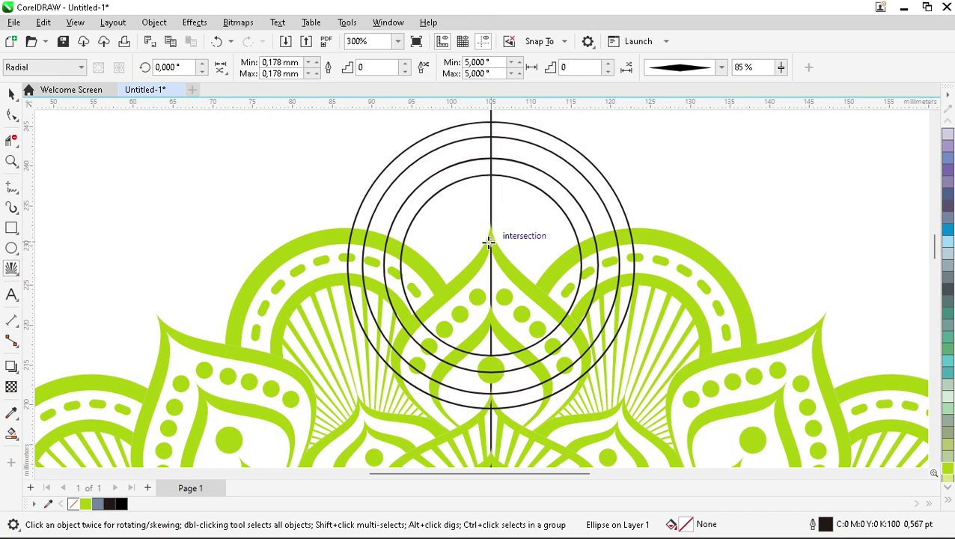
left_click_drag(487, 240, 584, 352)
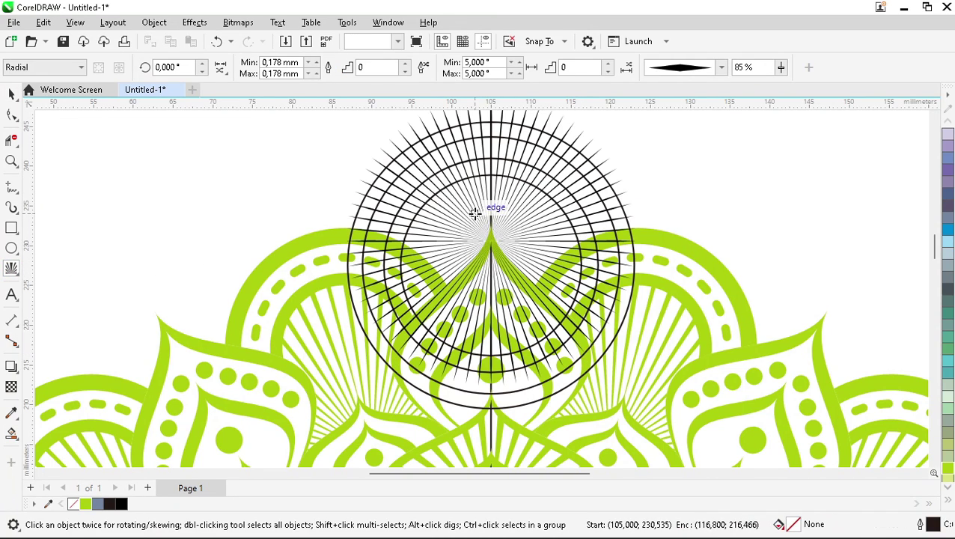
key("space")
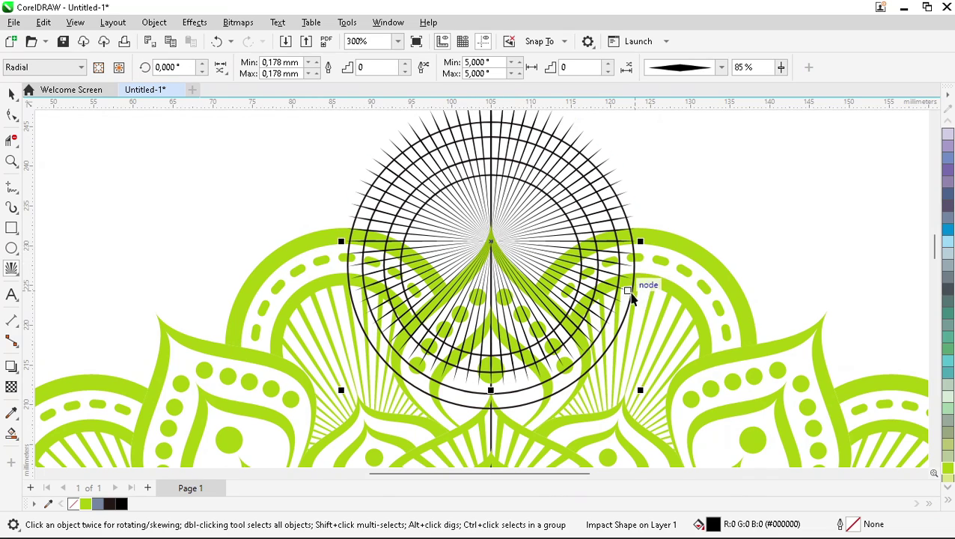
left_click(537, 402, "shift")
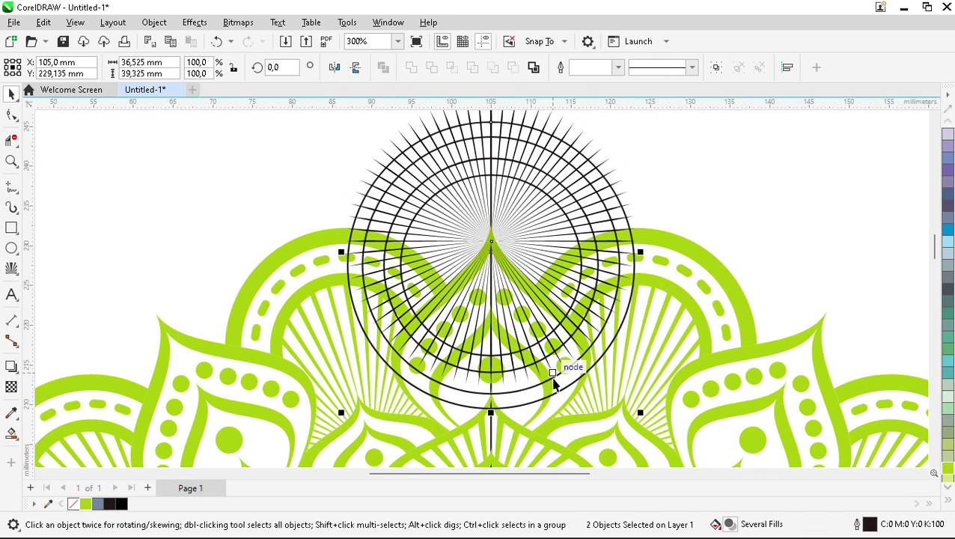
left_click(716, 202)
- Set the radial effect's minimum and maximum line spacing to 12° and its minimum and maximum line width to 1.378 mm
left_click(518, 228)
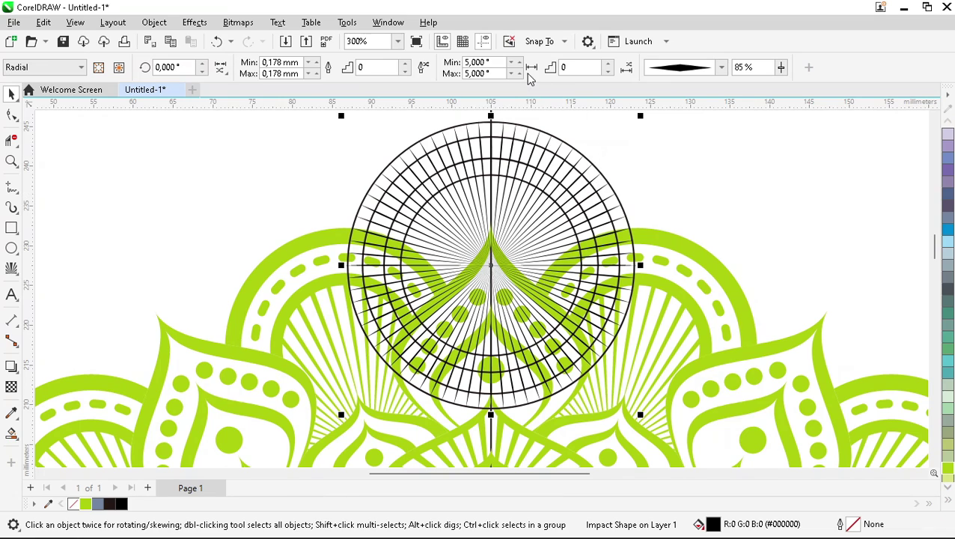
scroll(522, 67, "up", 5)
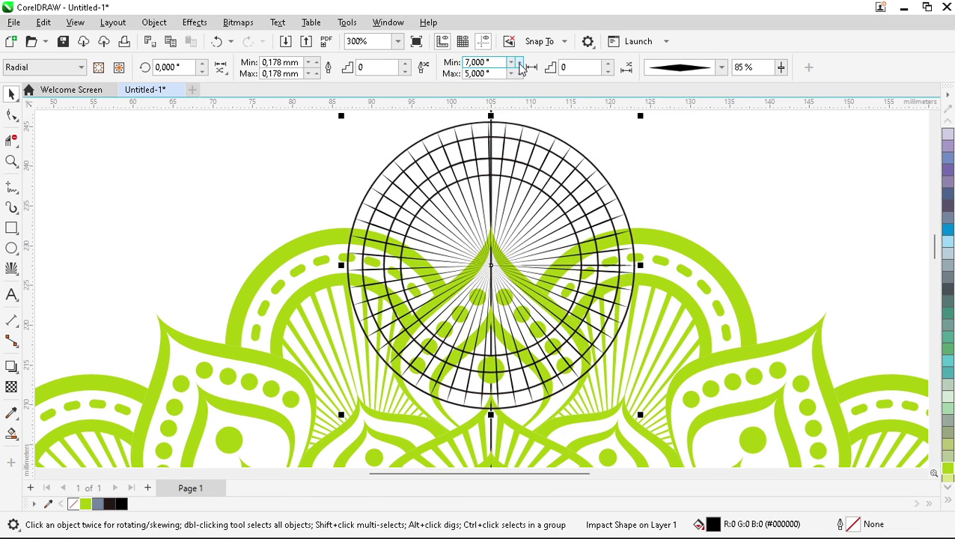
scroll(522, 67, "up", 2)
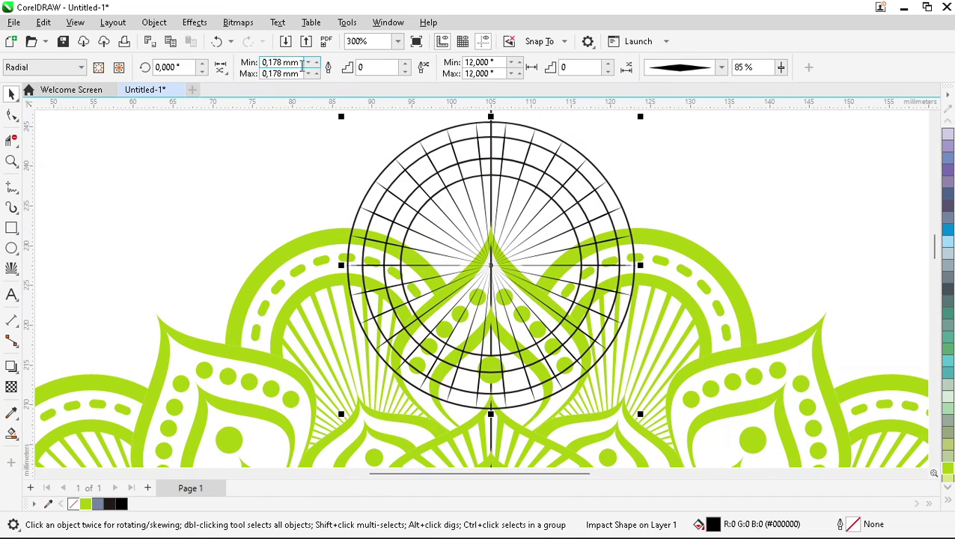
scroll(318, 66, "up", 6)
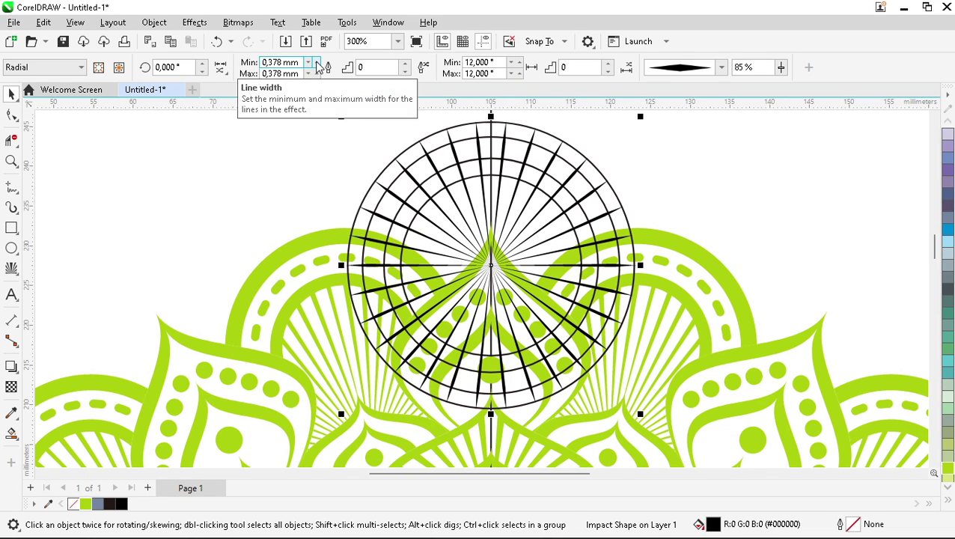
scroll(317, 66, "up", 4)
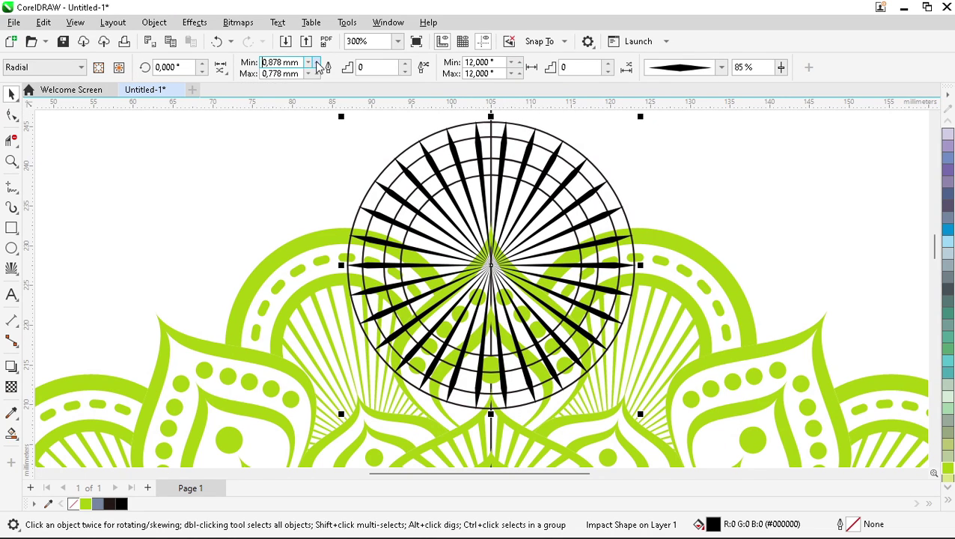
scroll(318, 66, "up", 2)
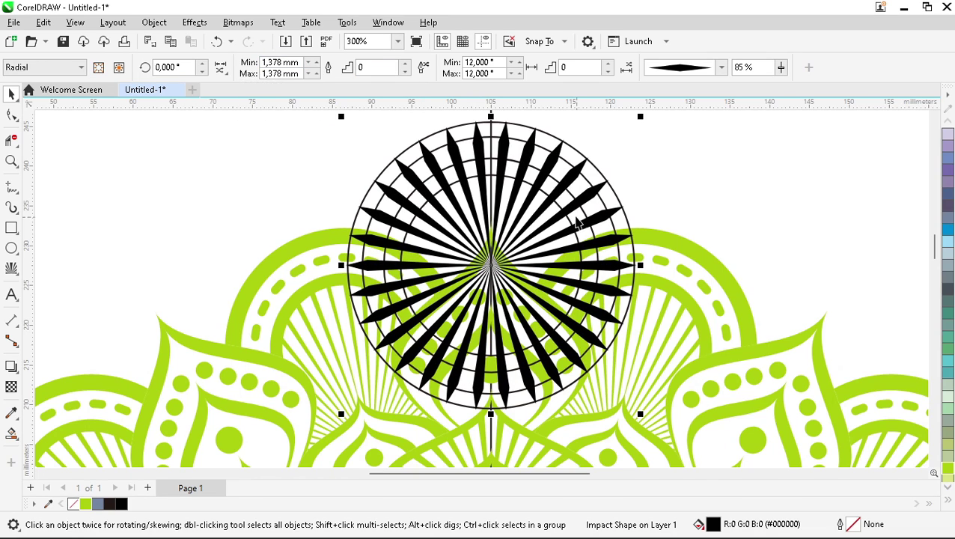
- Convert the radial effect to curves and send the rays to the back behind the green mandala
right_click(499, 178)
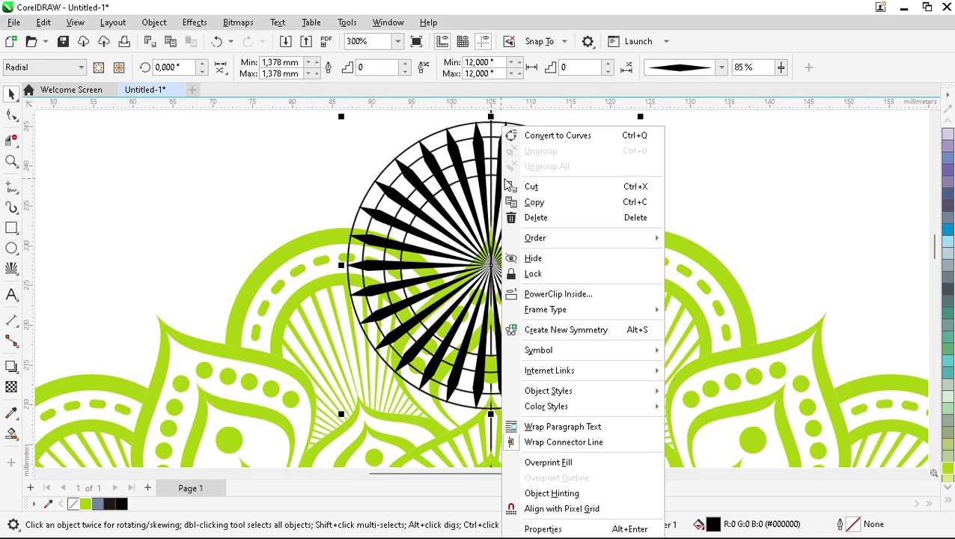
left_click(555, 136)
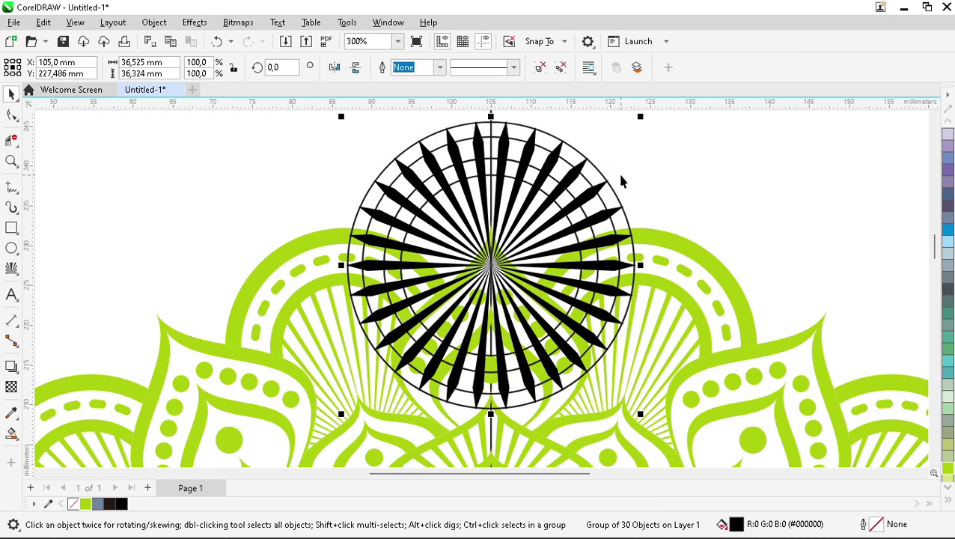
key("shift+Page_Down")
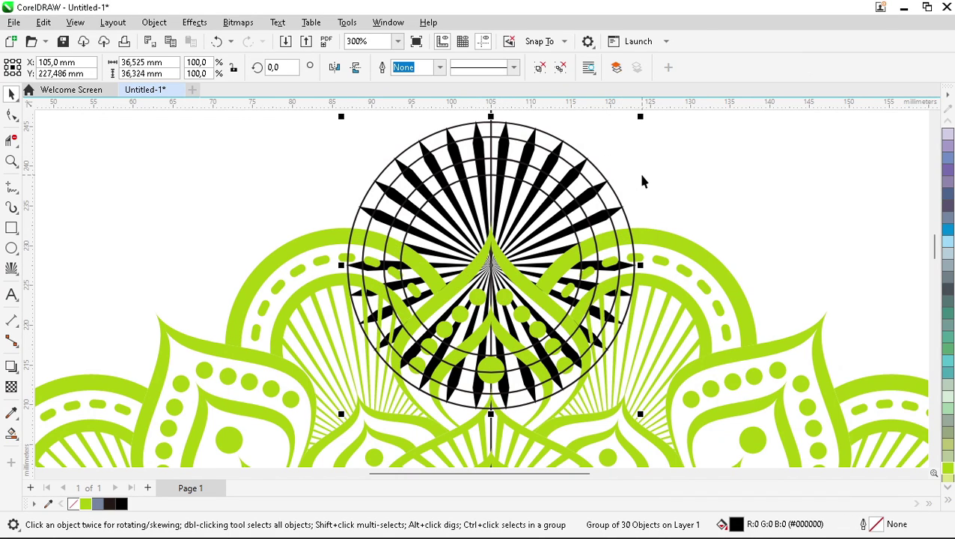
key("Escape")
- Smart-fill in blue-grey the nine visible ray segments inside the innermost circle, left of the vertical line and outside the green shapes
scroll(465, 191, "up", 3)
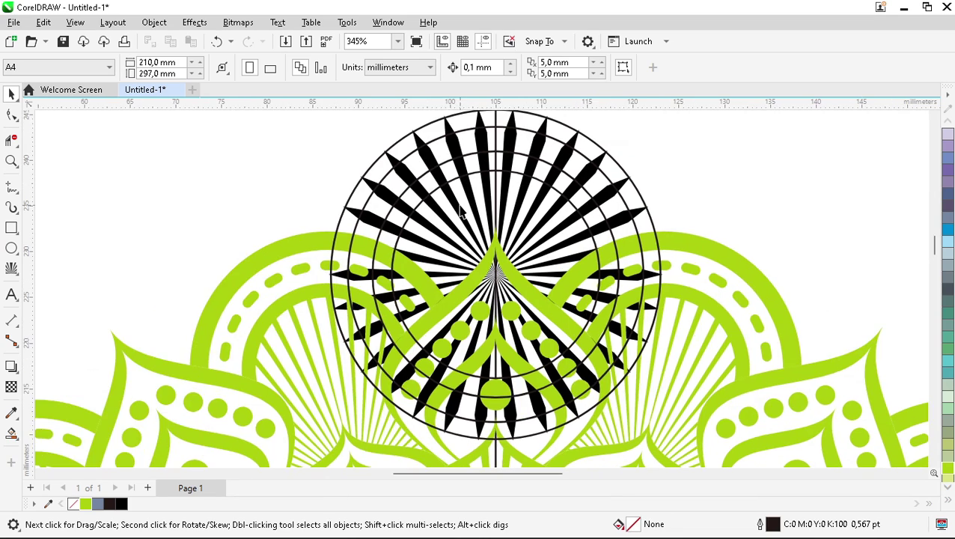
left_click(11, 432)
left_click(512, 176)
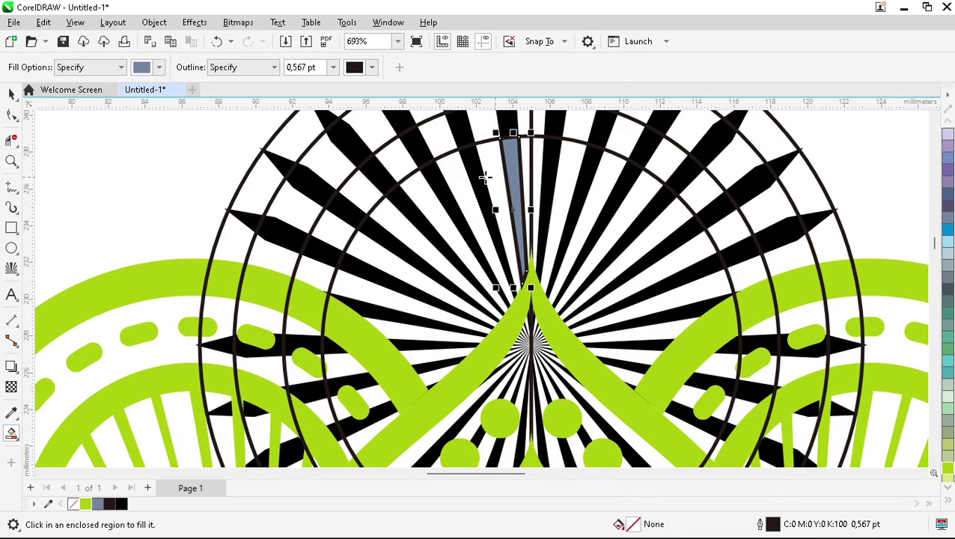
left_click(473, 178)
left_click(446, 189)
left_click(411, 210)
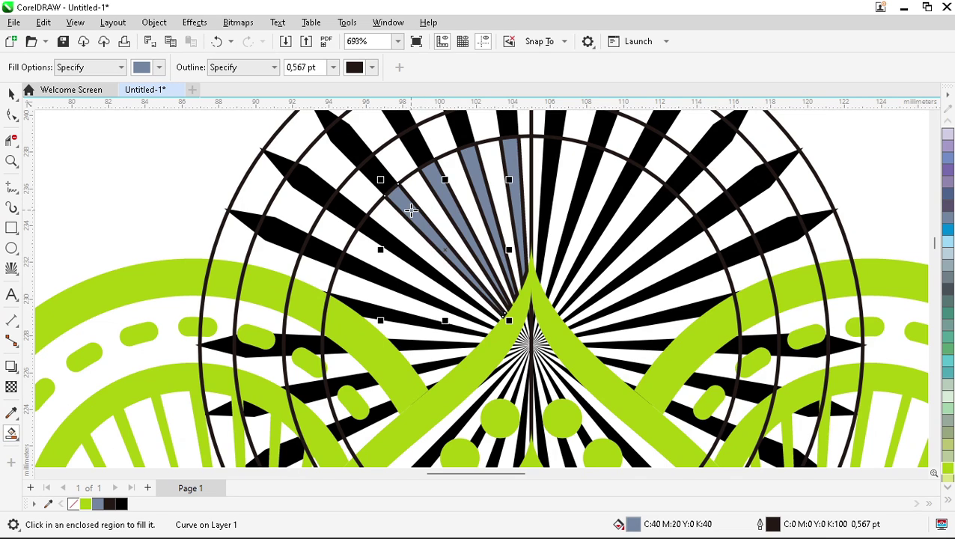
left_click(380, 234)
left_click(365, 270)
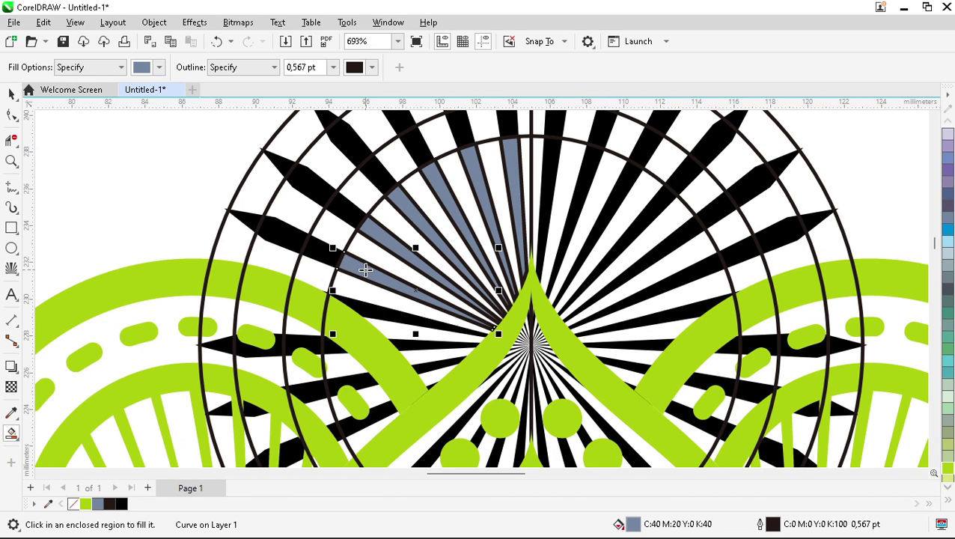
left_click(366, 311)
scroll(381, 320, "up", 4)
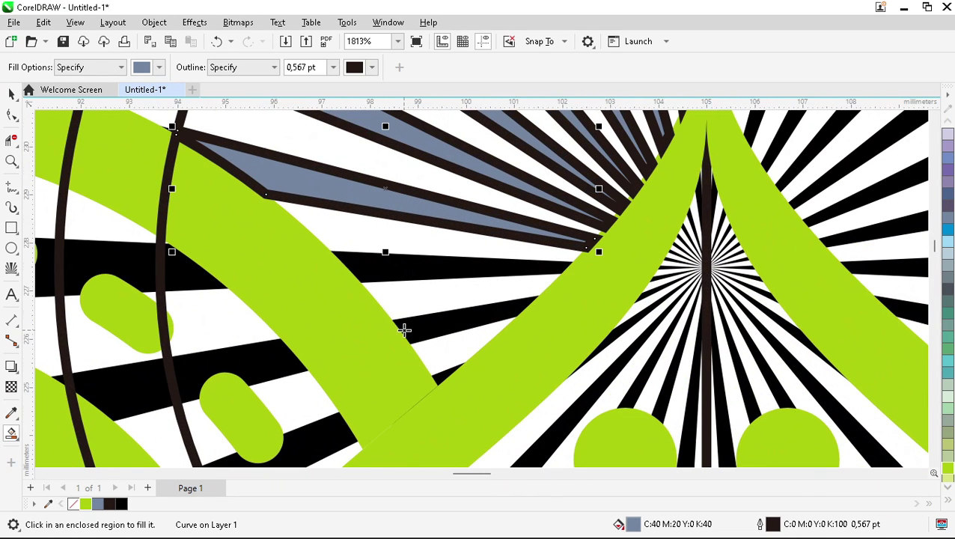
left_click(370, 273)
left_click(431, 321)
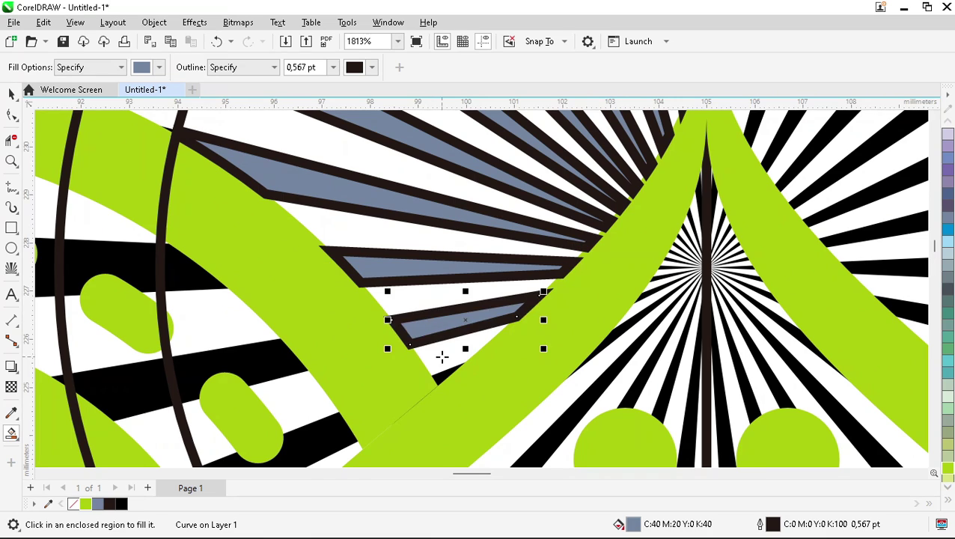
- Delete the group of black radial rays, keeping the circles and the filled ray segments
scroll(416, 319, "down", 7)
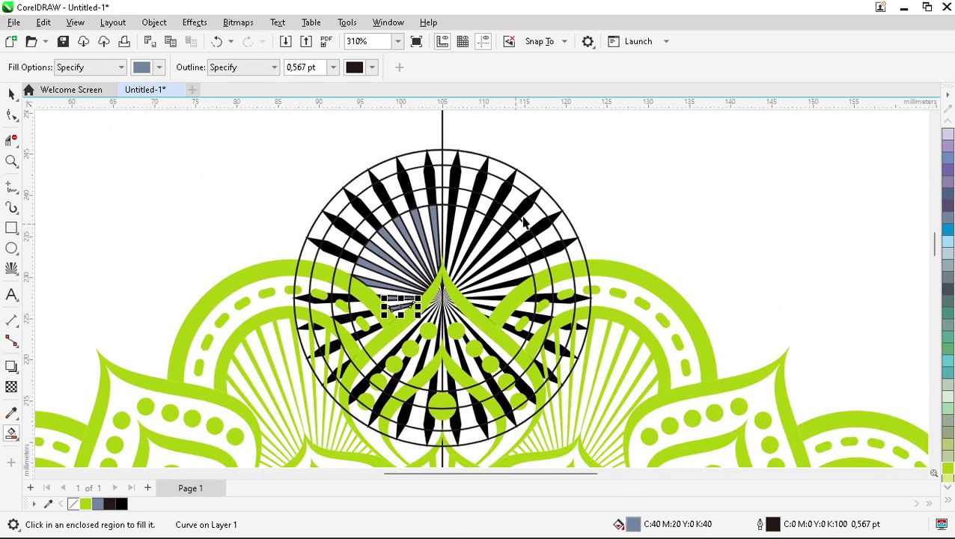
key("space")
left_click(523, 207)
key("Escape")
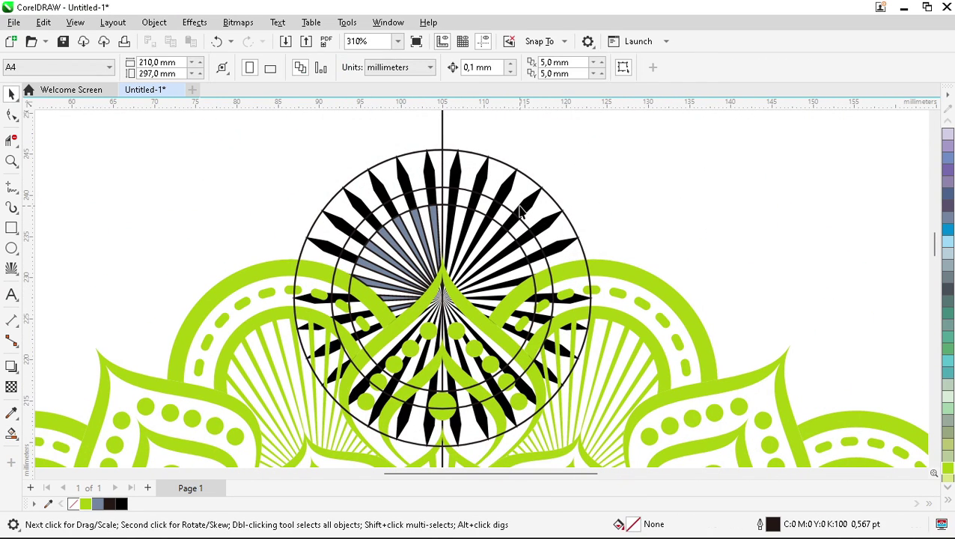
left_click(527, 211)
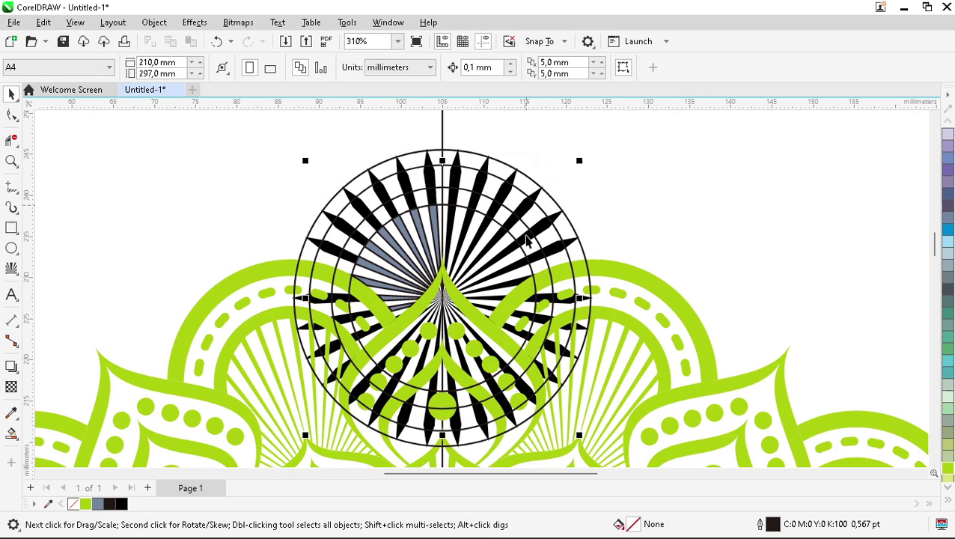
left_click(513, 275)
left_click(514, 275)
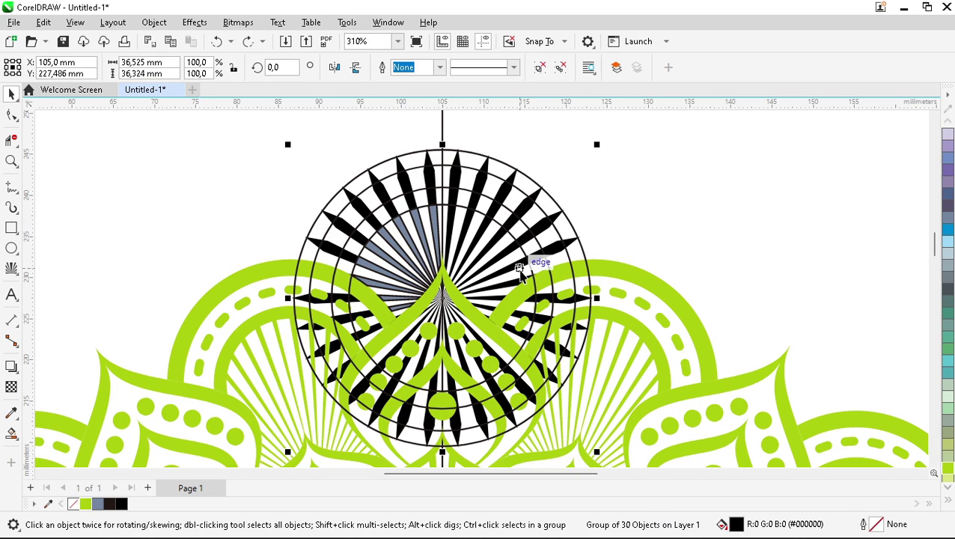
key("Delete")
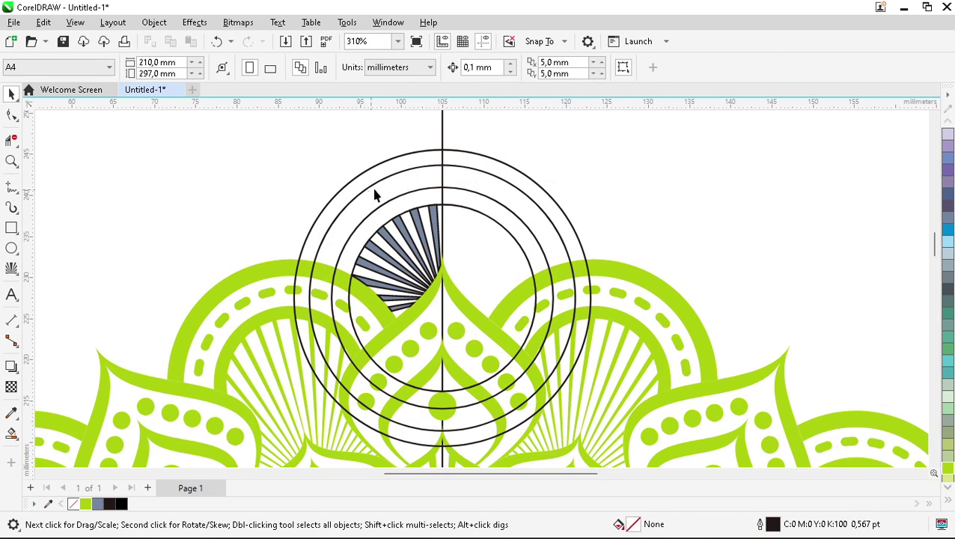
- Smart-fill the inner and outer circle bands in blue-grey, left of the vertical line above the green arch
scroll(369, 223, "up", 1)
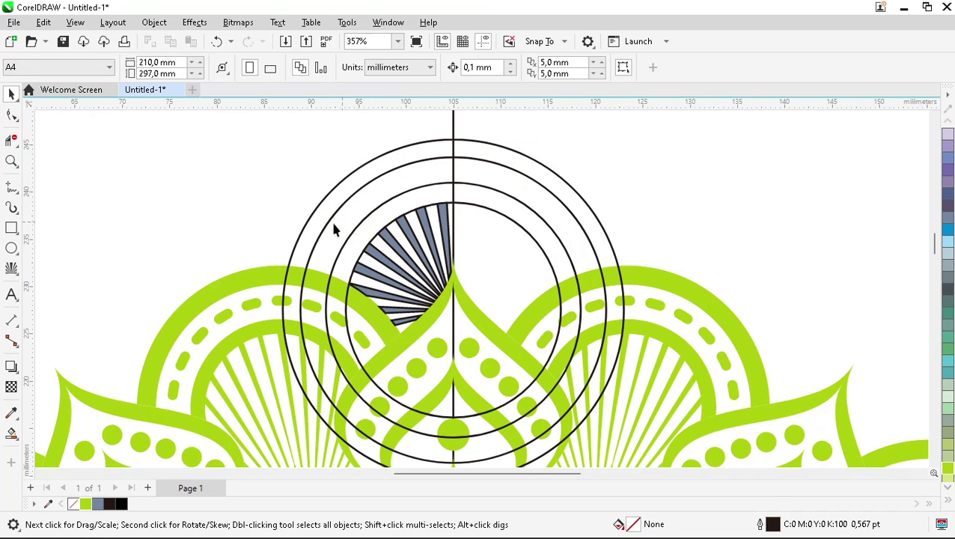
left_click(11, 433)
left_click(383, 223)
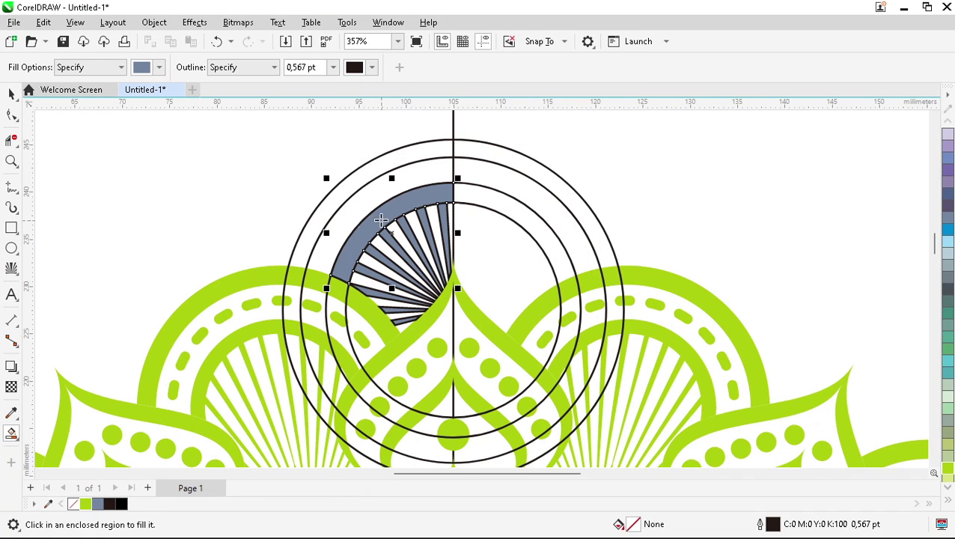
left_click(347, 187)
- Delete the four concentric construction circles, leaving only the filled half-arch pieces
key("space")
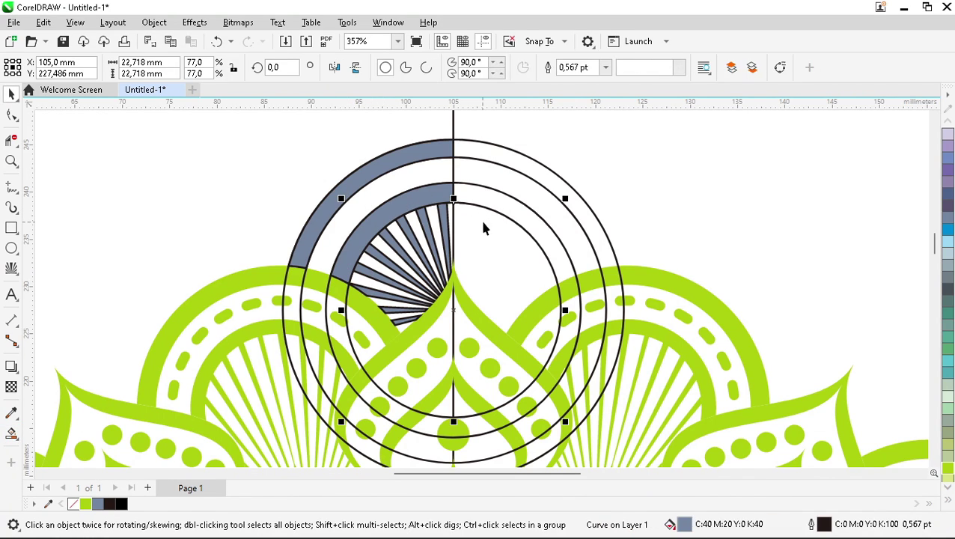
left_click(483, 221)
key("Delete")
left_click(496, 218)
key("Delete")
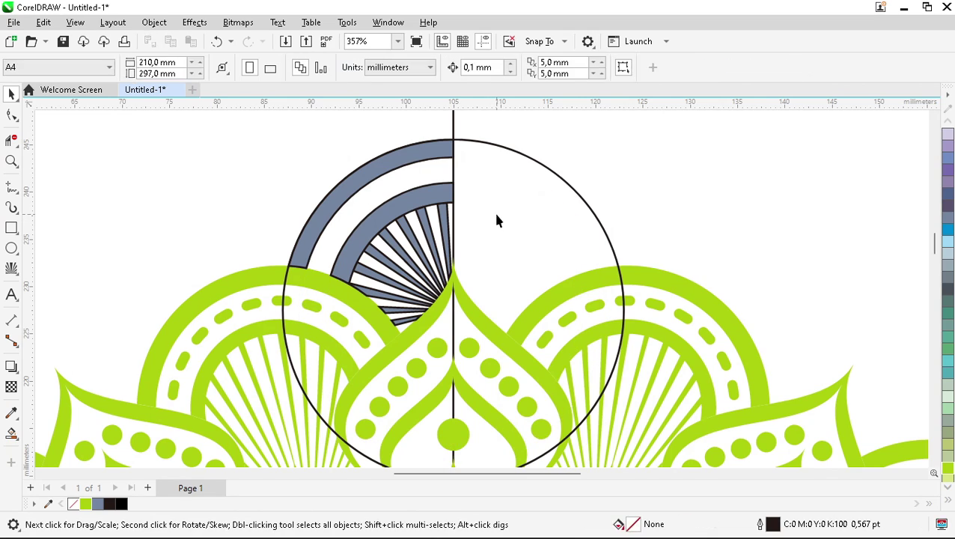
left_click(486, 213)
key("Delete")
- Weld all the blue-grey half-arch pieces into one shape and set its outline width to None
scroll(411, 187, "down", 1)
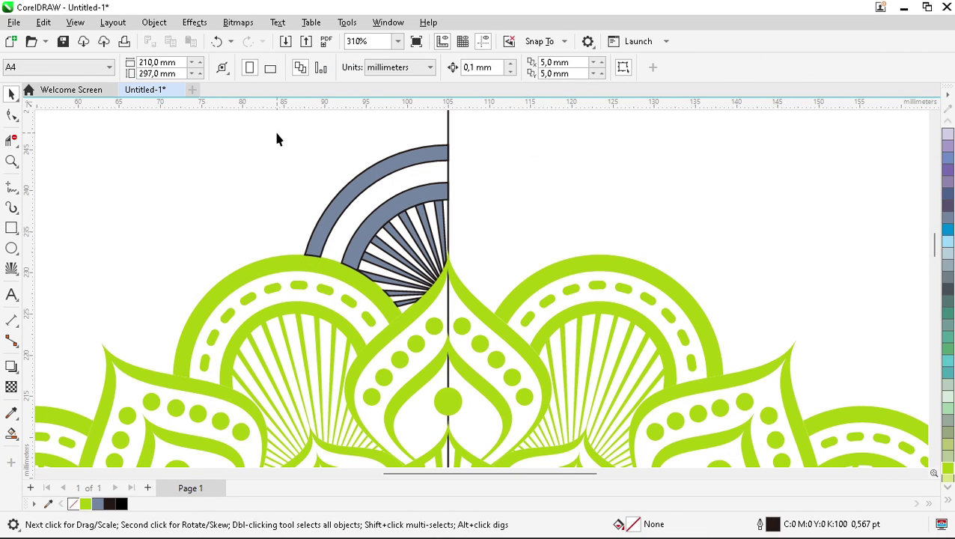
left_click_drag(277, 133, 502, 343)
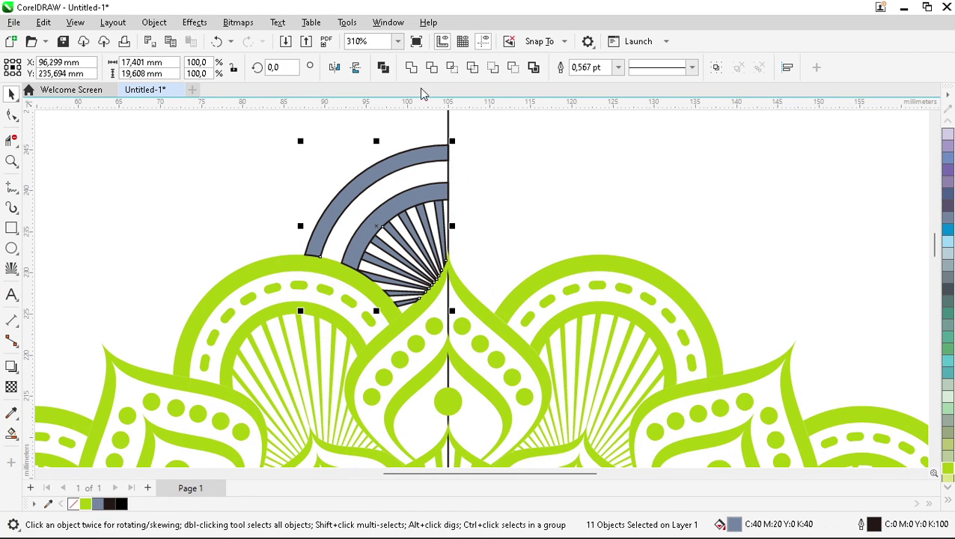
left_click(414, 70)
left_click(440, 68)
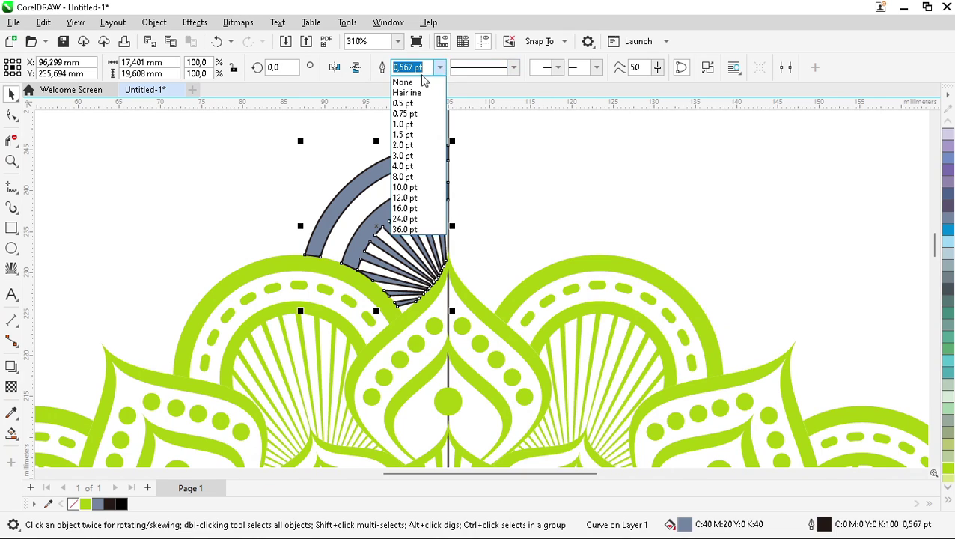
left_click(421, 84)
- Mirror a copy of the half arch across the vertical centre line and weld both halves into a full arch
left_click_drag(303, 226, 473, 215)
right_click(473, 215)
left_click(395, 207, "shift")
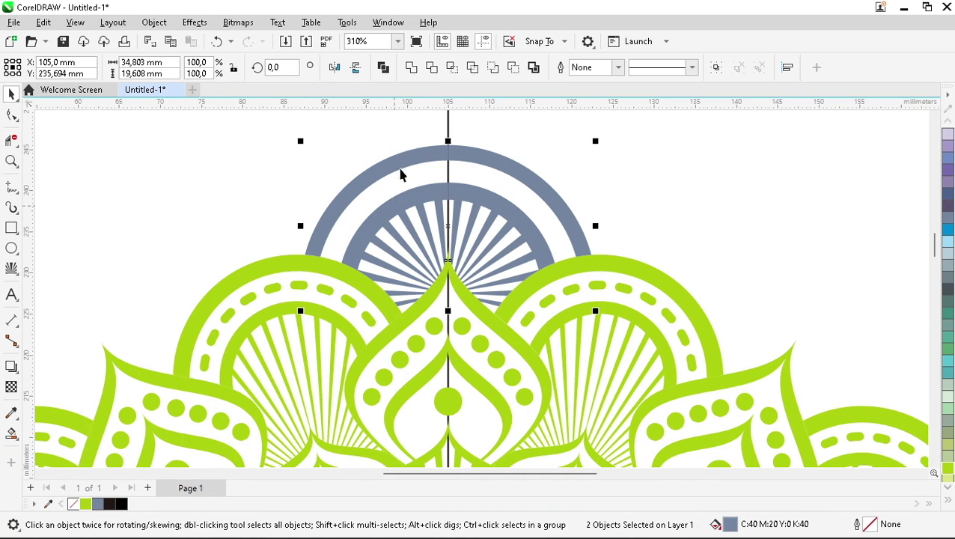
left_click(411, 68)
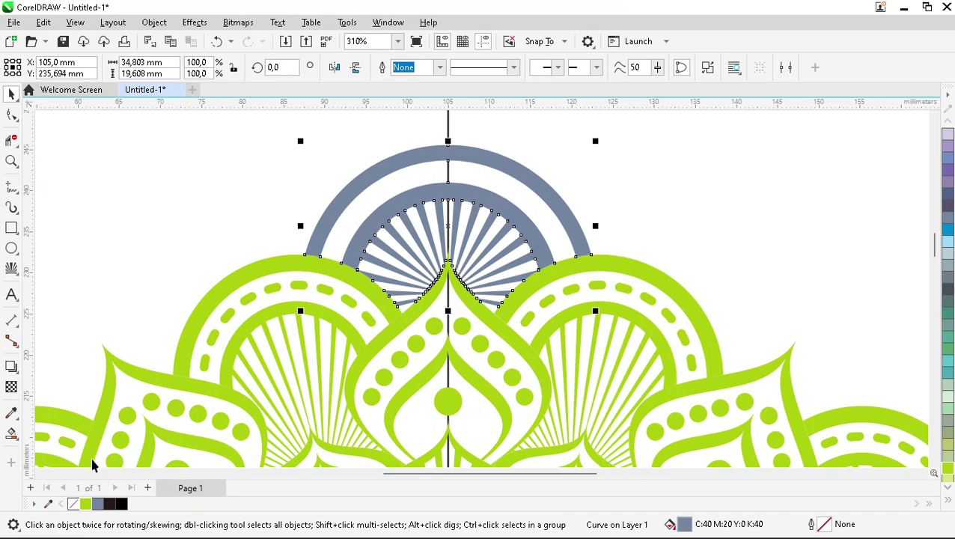
- Fill the welded arch with the Chartreuse green of the mandala and delete the vertical construction line
left_click(86, 504)
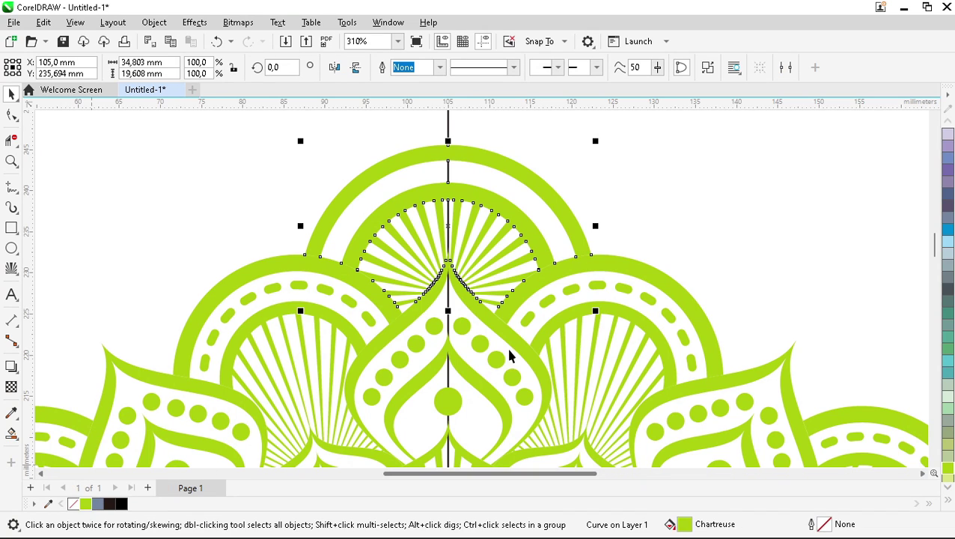
left_click(449, 121)
key("Delete")
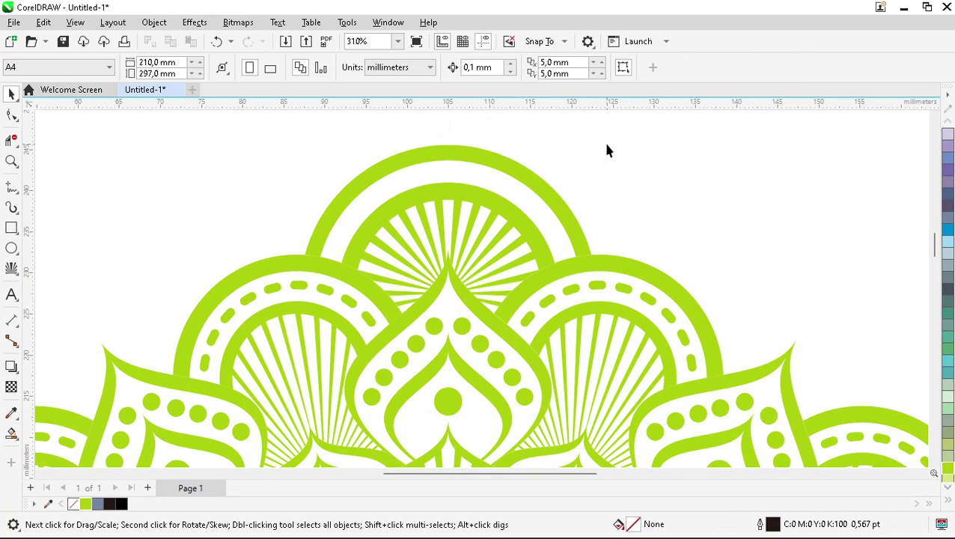
- Move the top arch's rotation centre to the mandala's centre and rotate a copy 30° clockwise around it
key("F4")
left_click(483, 142)
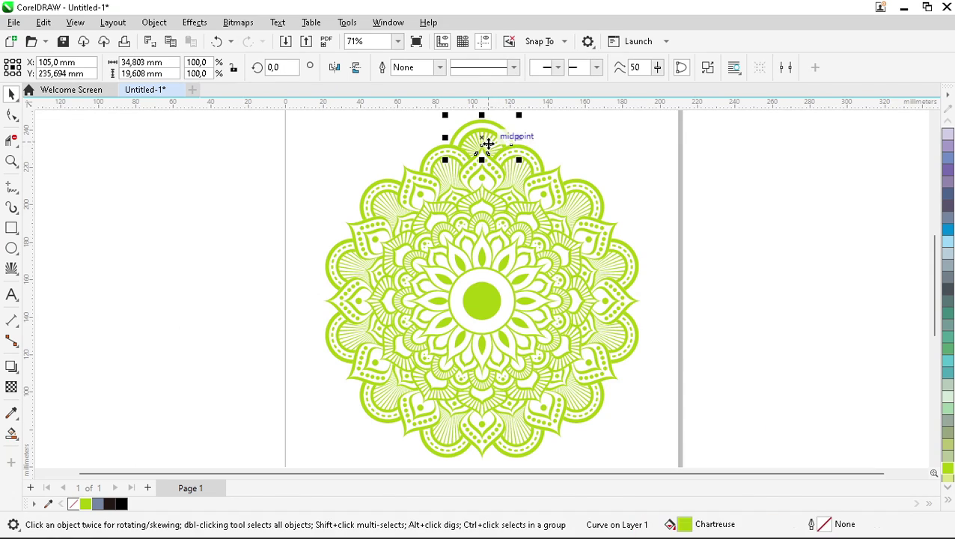
left_click(483, 137)
left_click_drag(483, 138, 485, 301)
left_click_drag(525, 113, 608, 140)
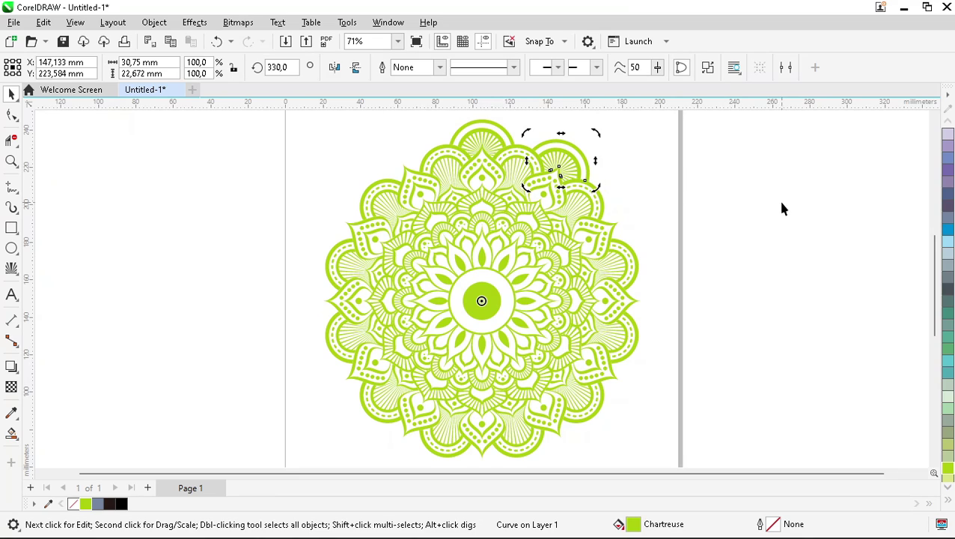
- Repeat the rotated arch copy ten more times to complete the outer ring of the mandala
key("ctrl+r")
key("ctrl+r")
key("ctrl+r")
key("ctrl+r")
key("ctrl+r")
key("ctrl+r")
key("ctrl+r")
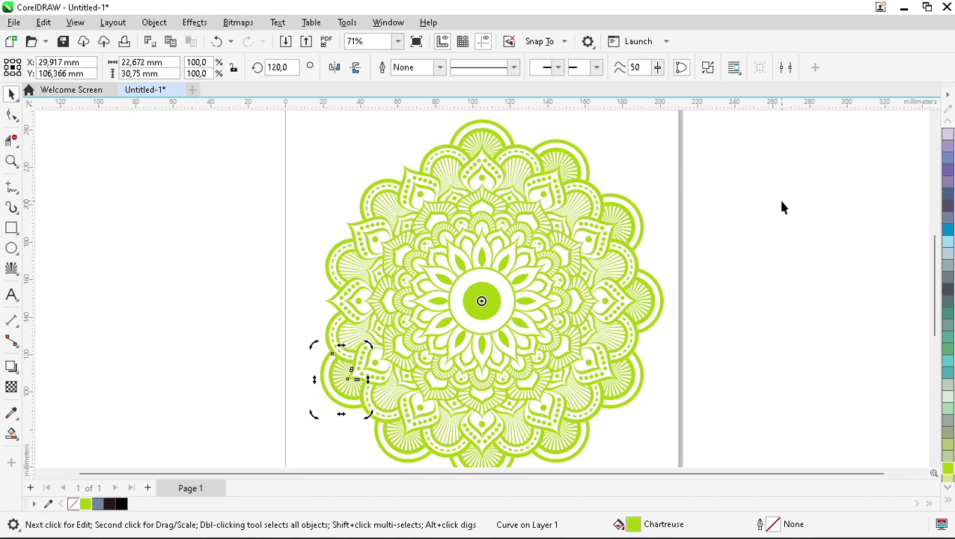
key("ctrl+r")
key("ctrl+r")
key("ctrl+r")
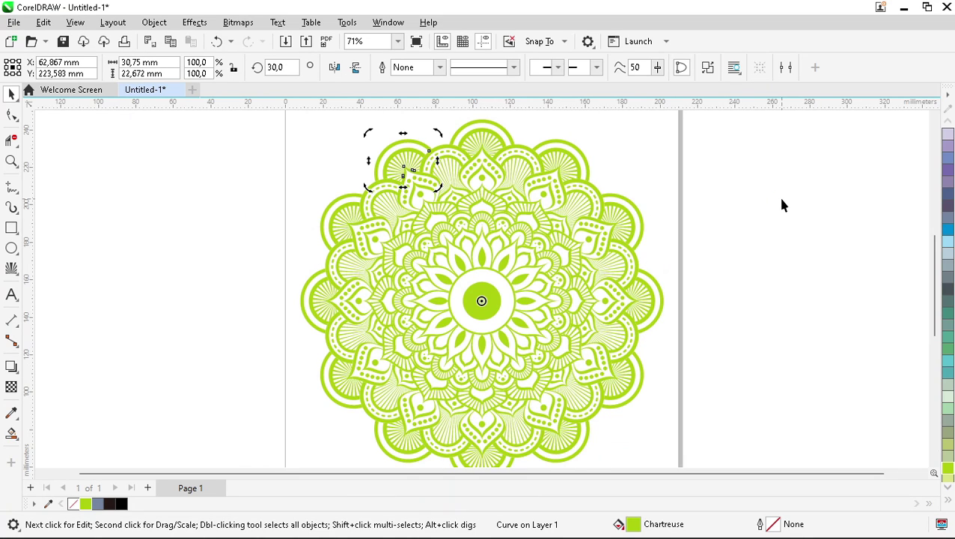
key("Escape")
- Fit the whole mandala in the window, preview it full screen, and return to the normal view
key("F4")
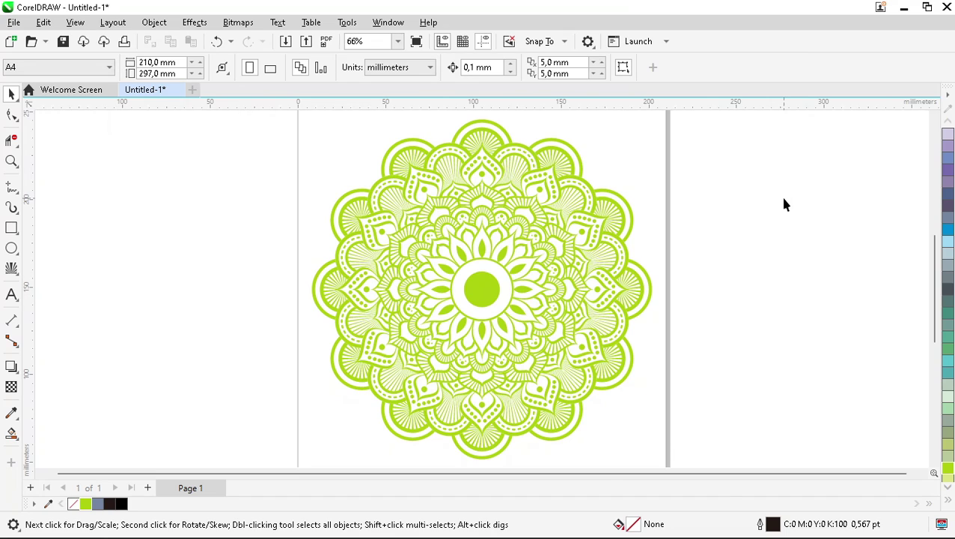
key("F9")
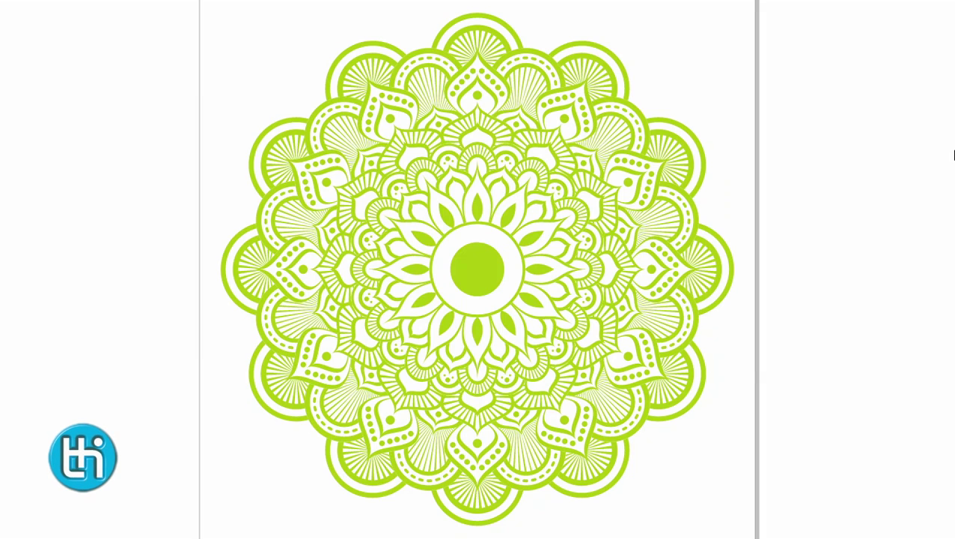
left_click(934, 139)
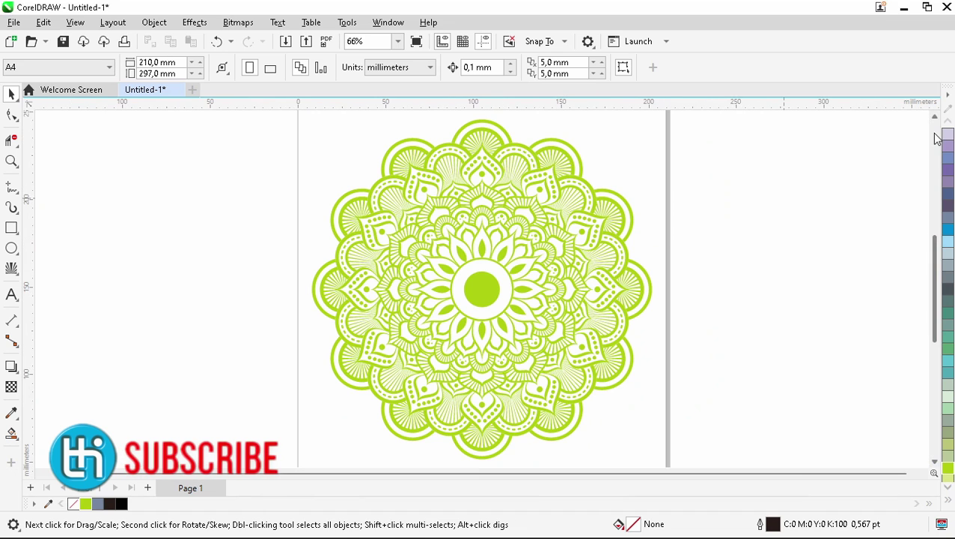